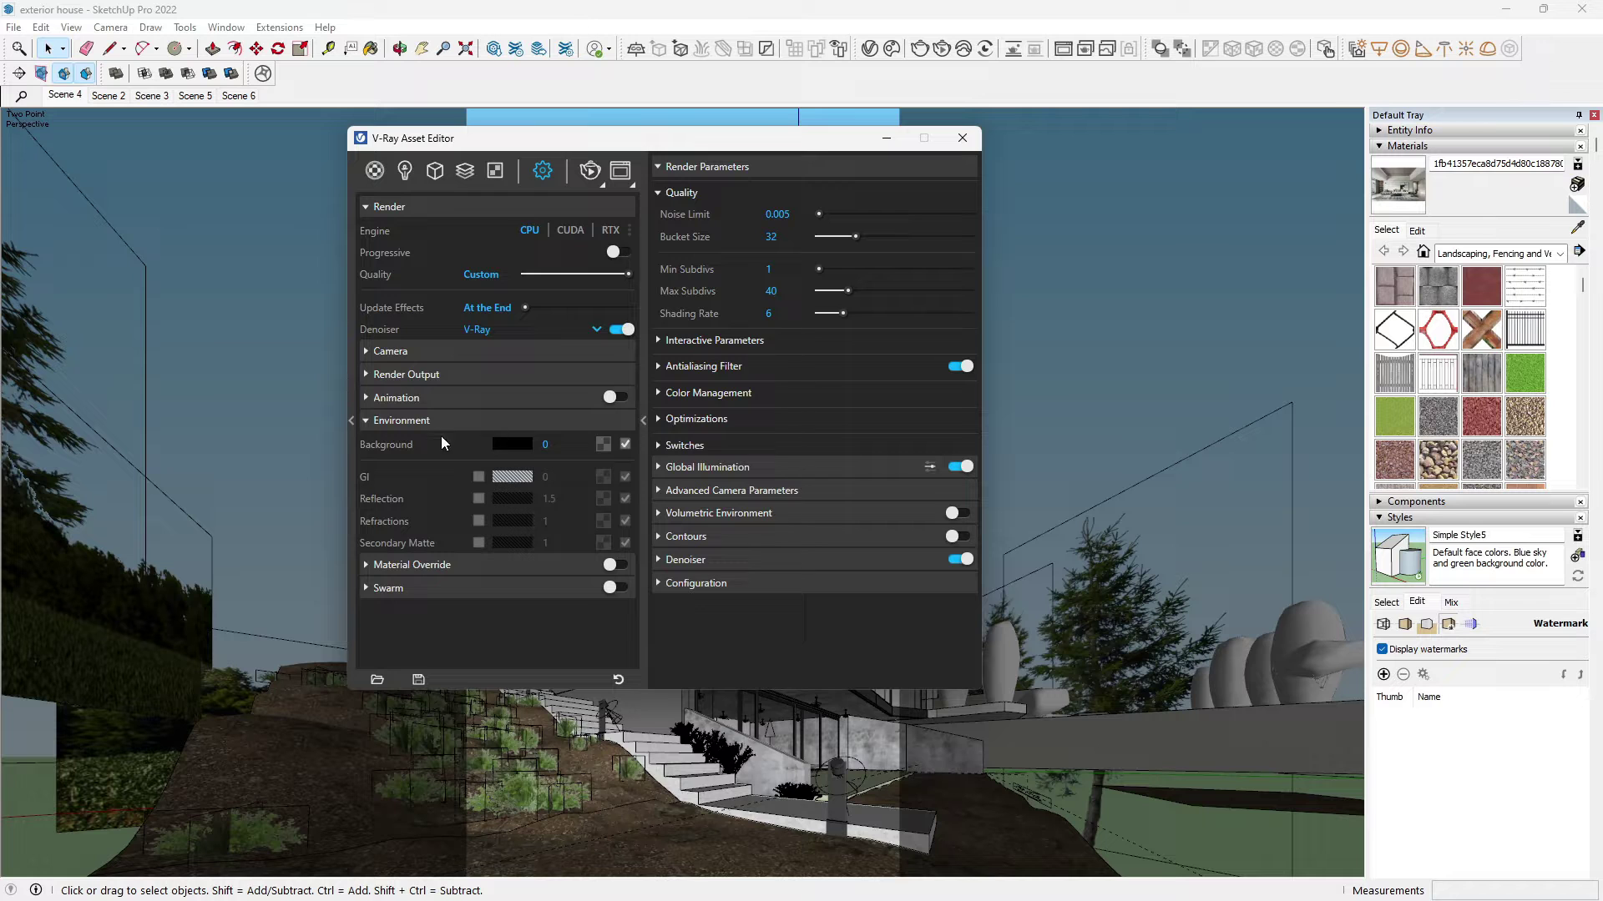
- Assign a Sky texture to the environment background, set its strength to 30 and close the asset editor
click(516, 444)
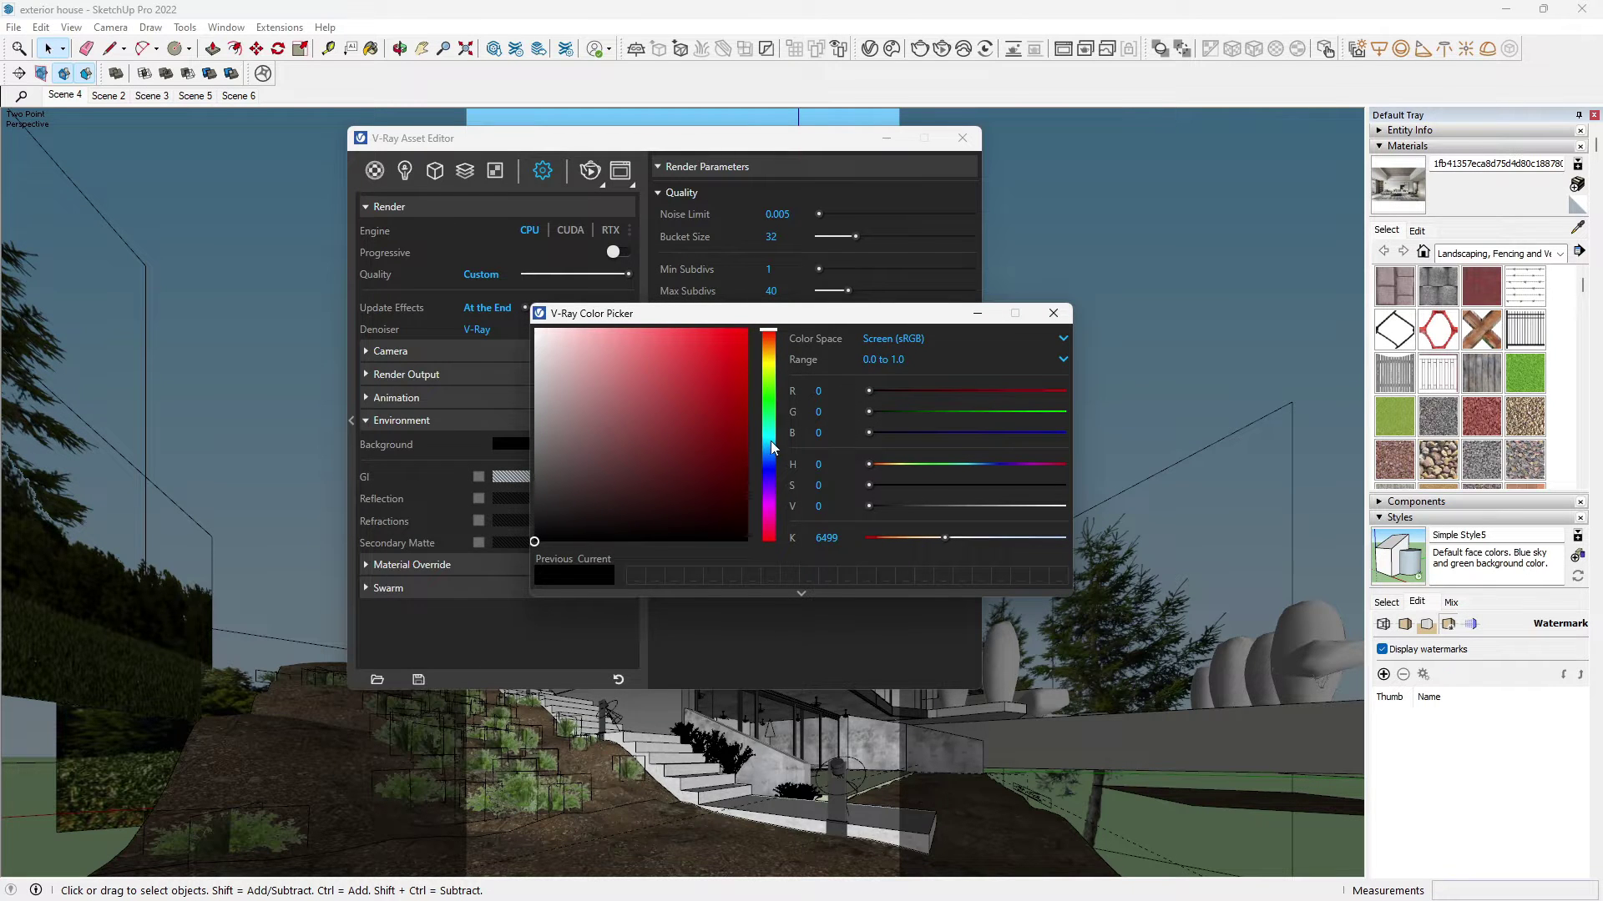
click(1060, 317)
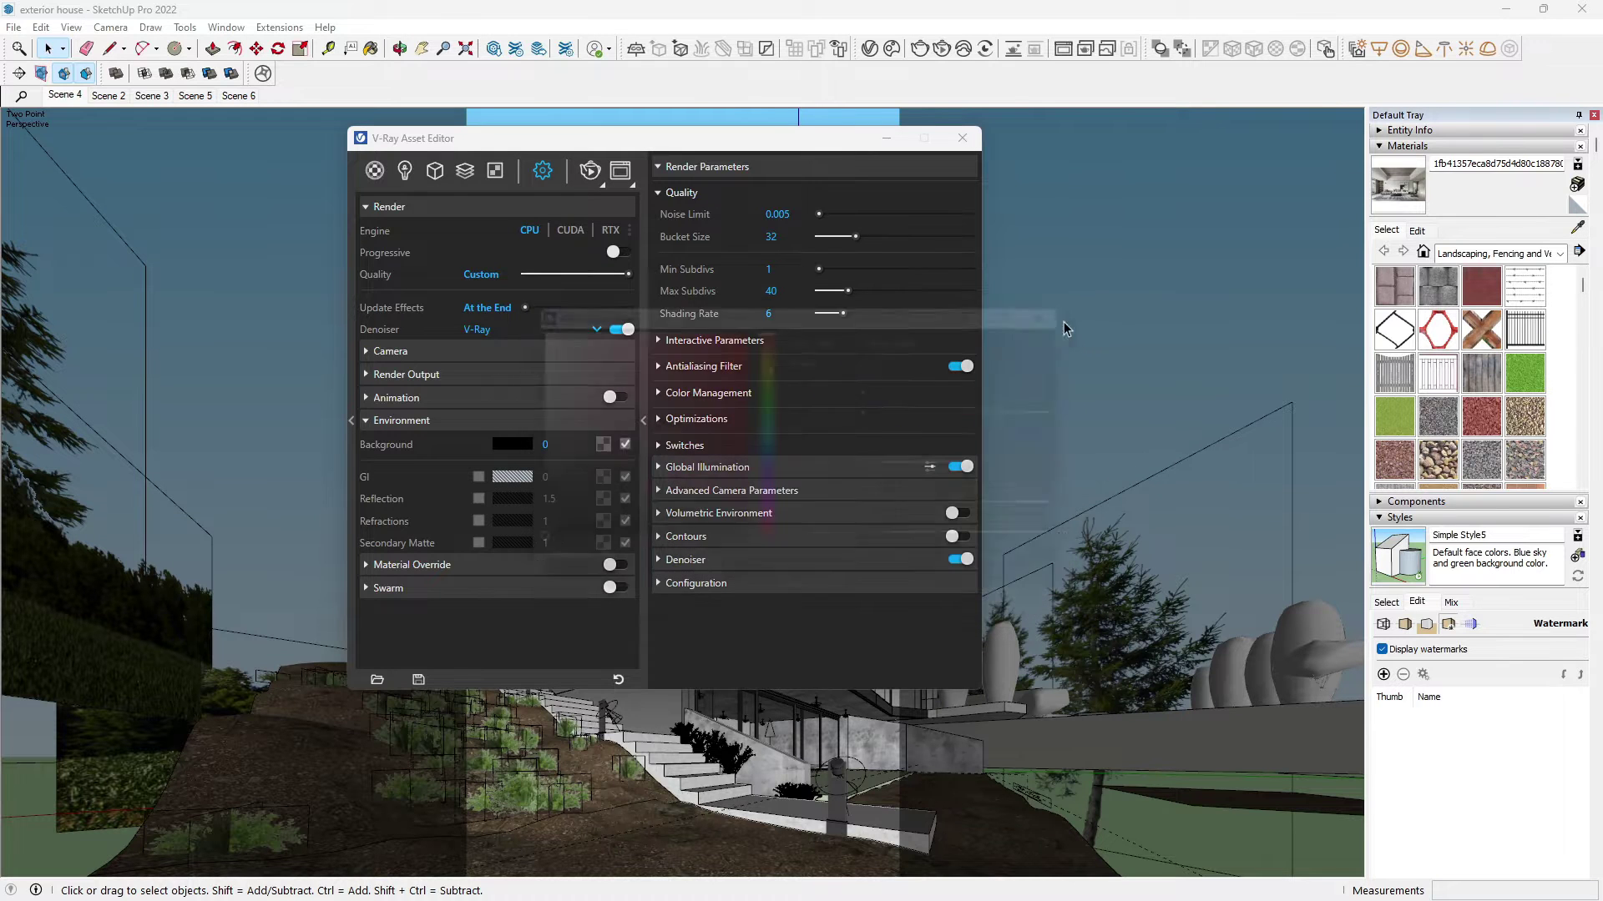
click(603, 444)
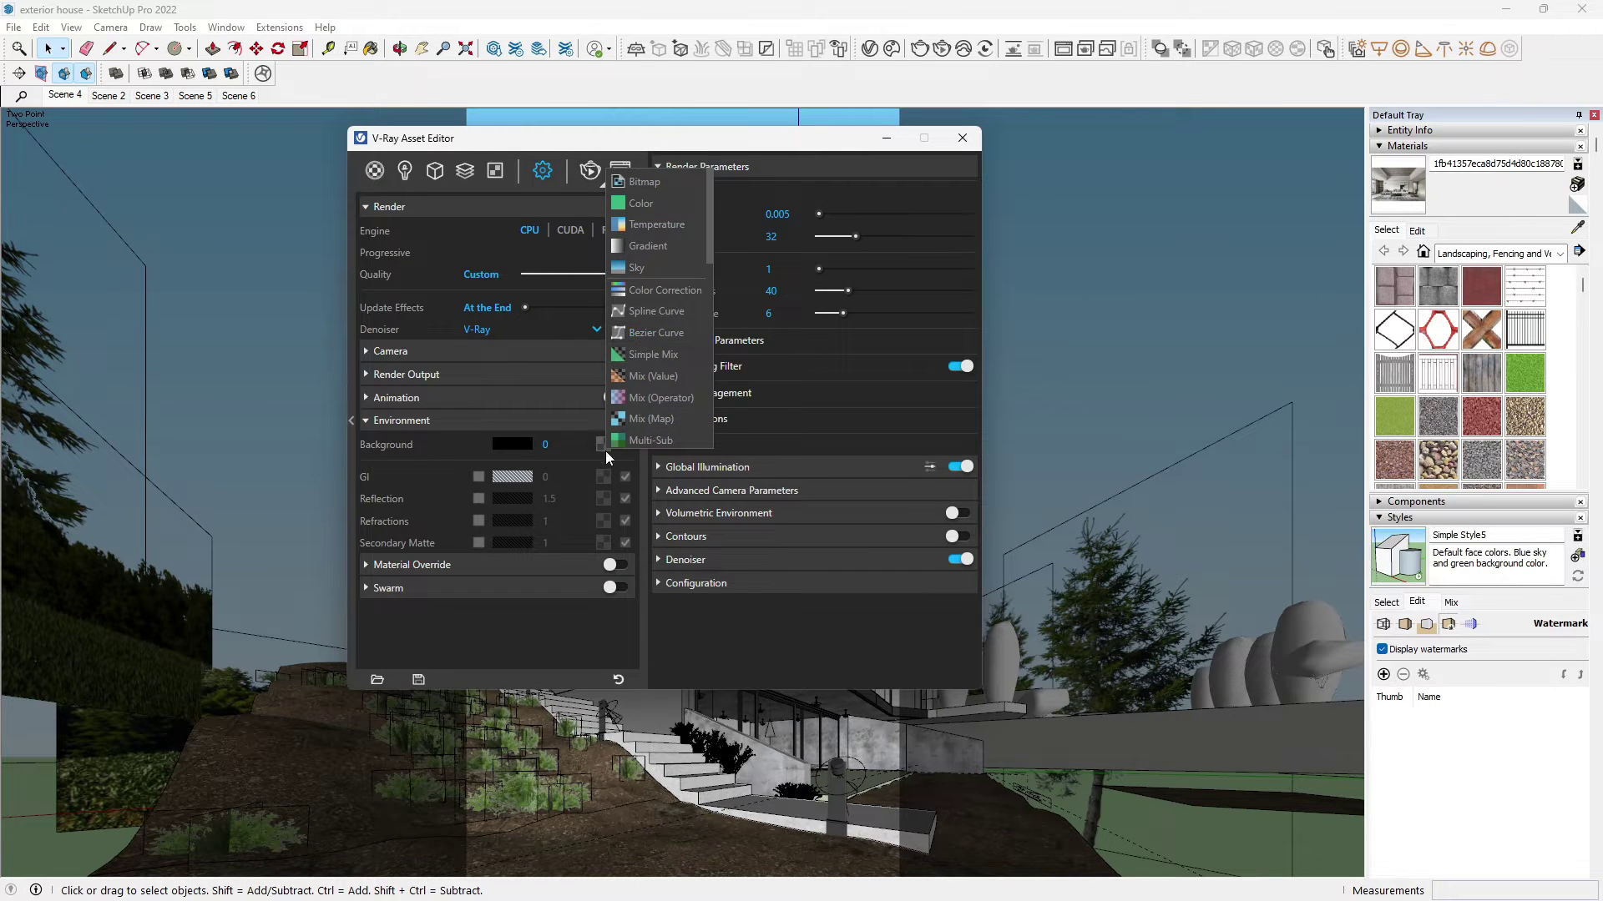
click(664, 267)
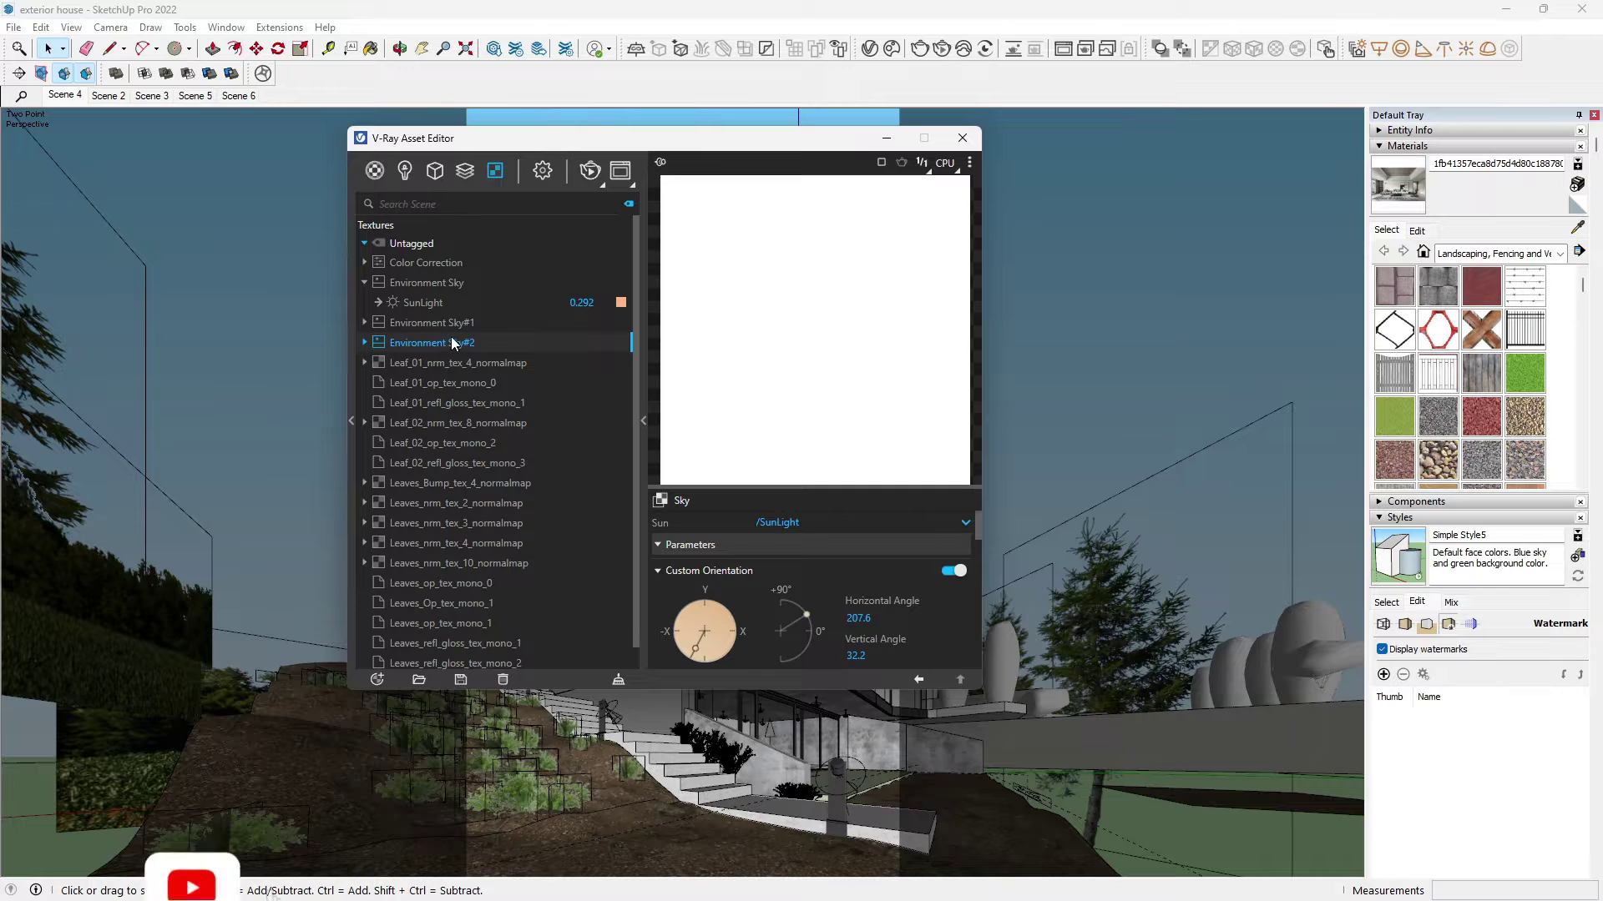
click(554, 177)
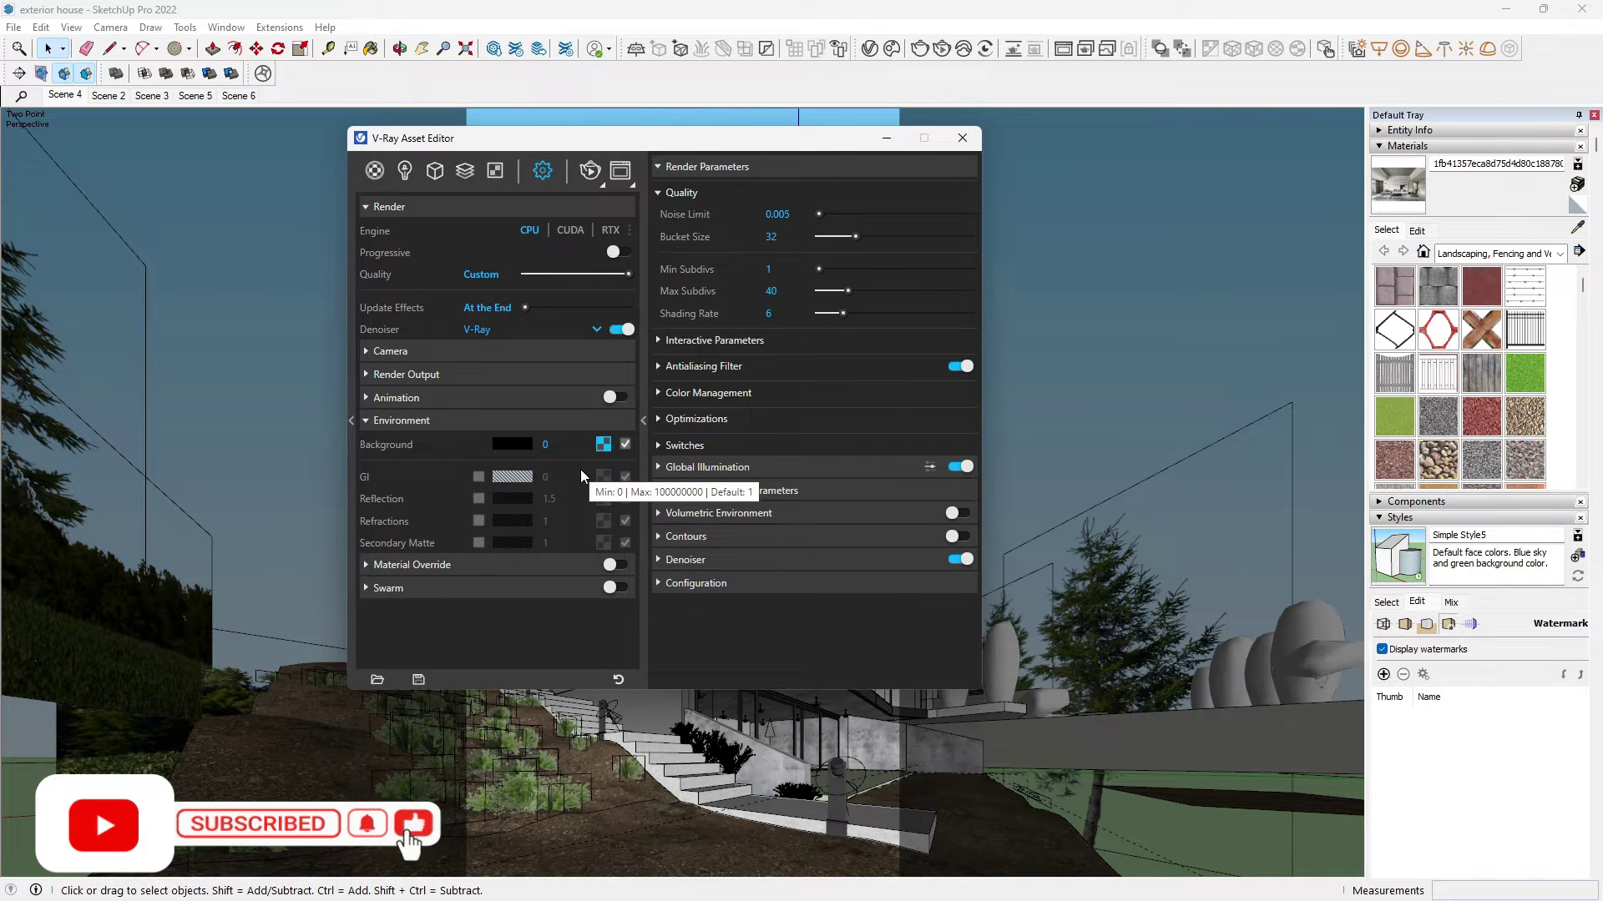
double_click(545, 443)
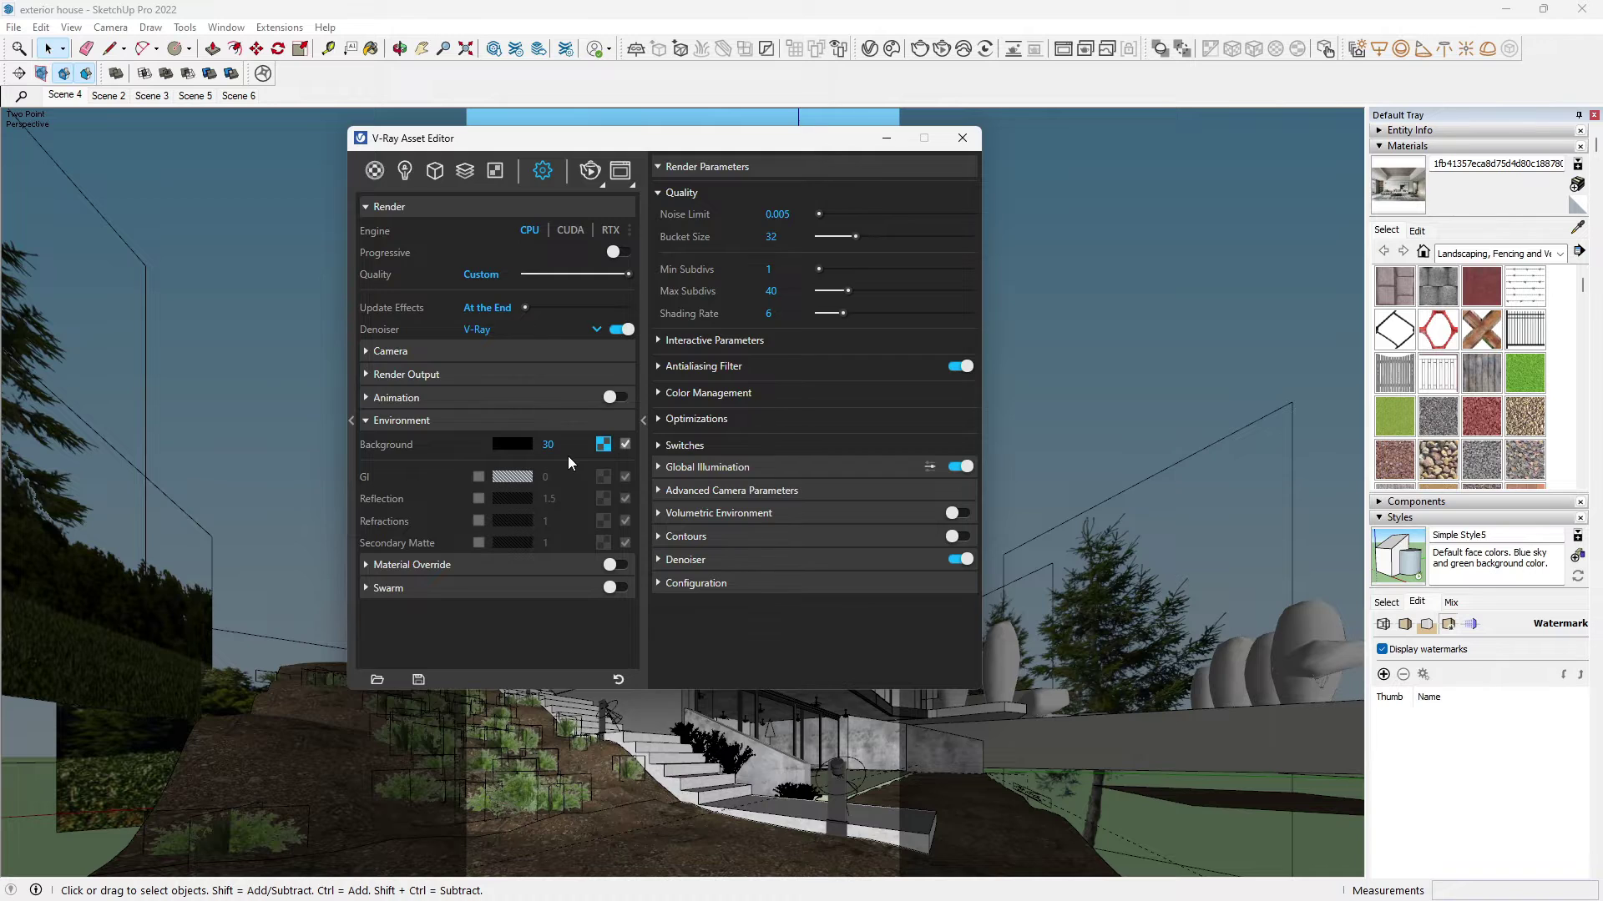
click(963, 138)
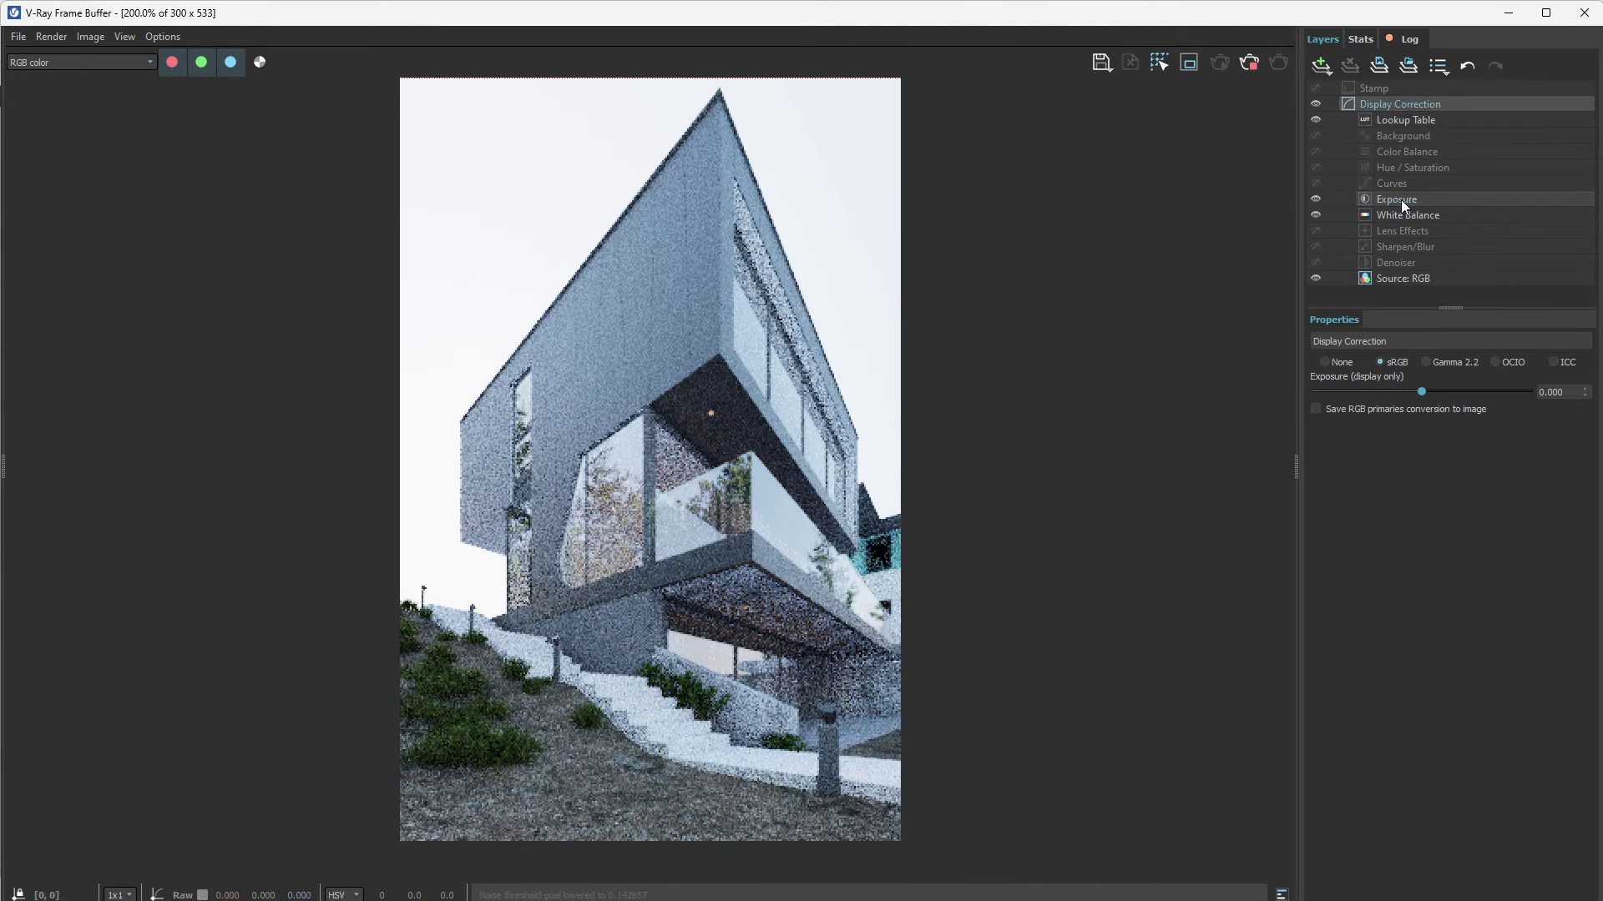
- Slightly adjust the exposure of the Exposure correction layer in the V-Ray Frame Buffer
click(1399, 198)
click(1422, 393)
drag(1423, 392, 1420, 390)
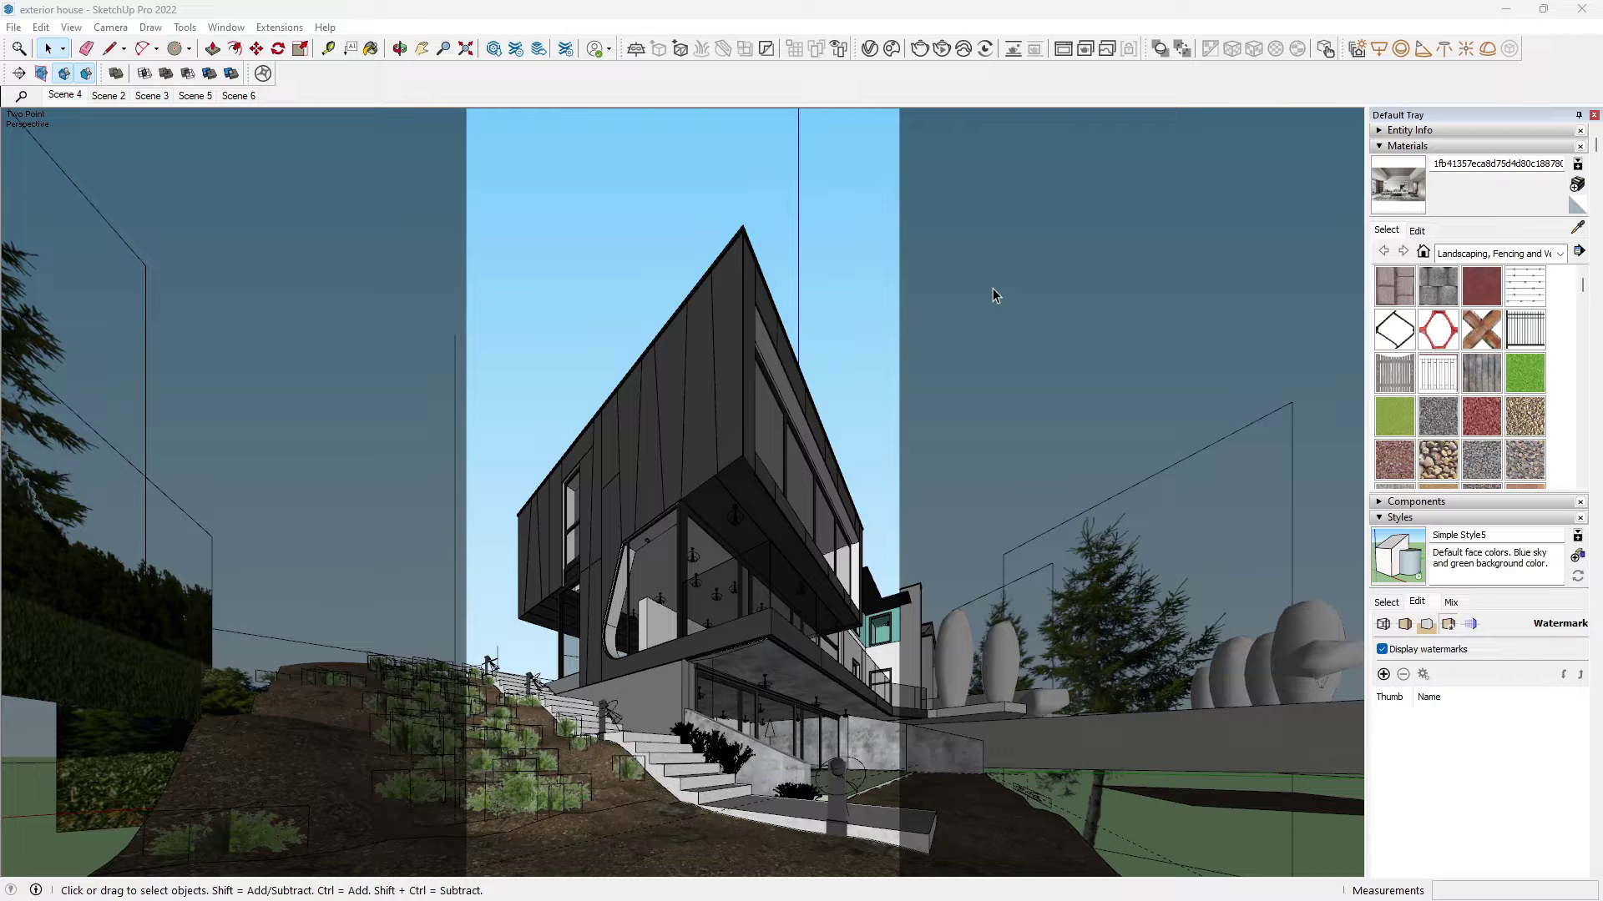
- Add a Light Mix render element grouped by Individual Lights and close the asset editor
click(869, 48)
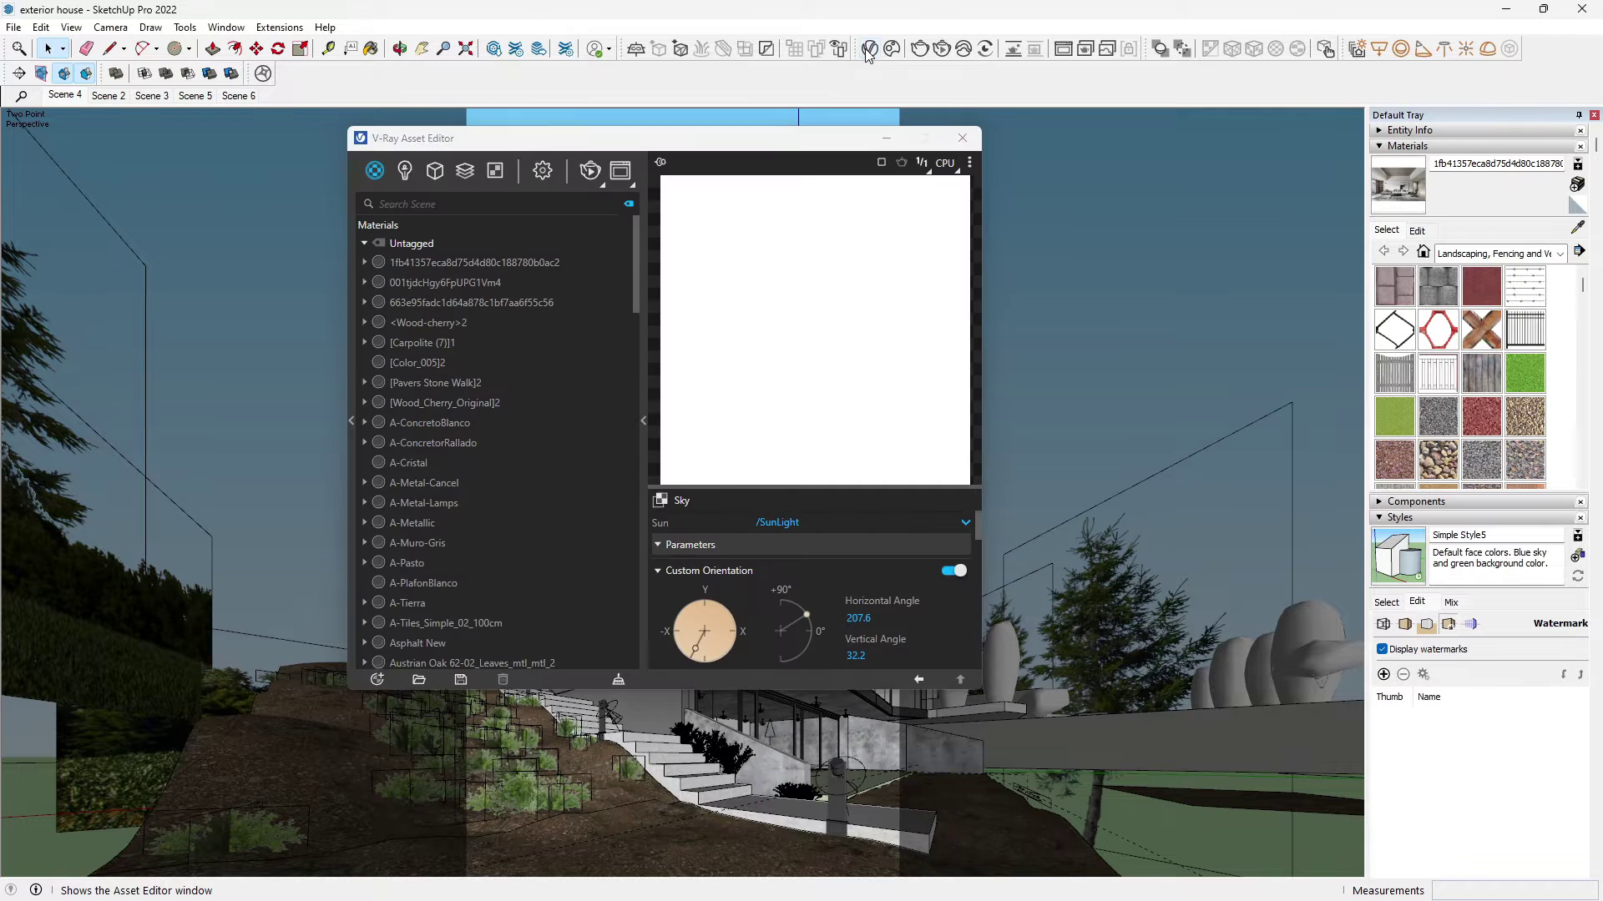
right_click(465, 173)
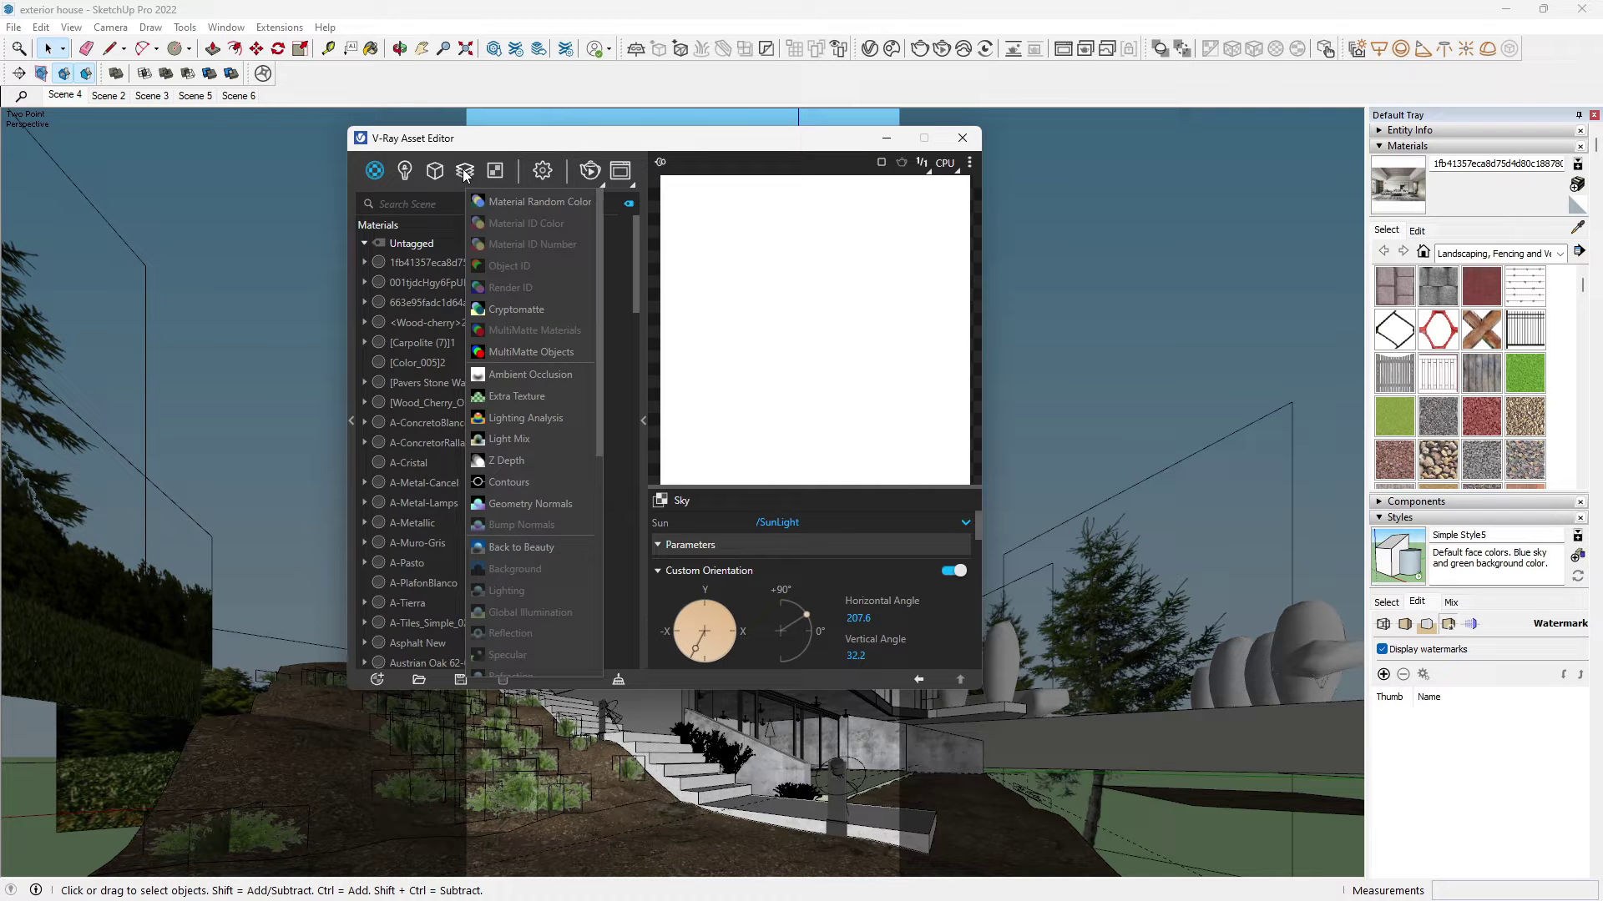
click(517, 442)
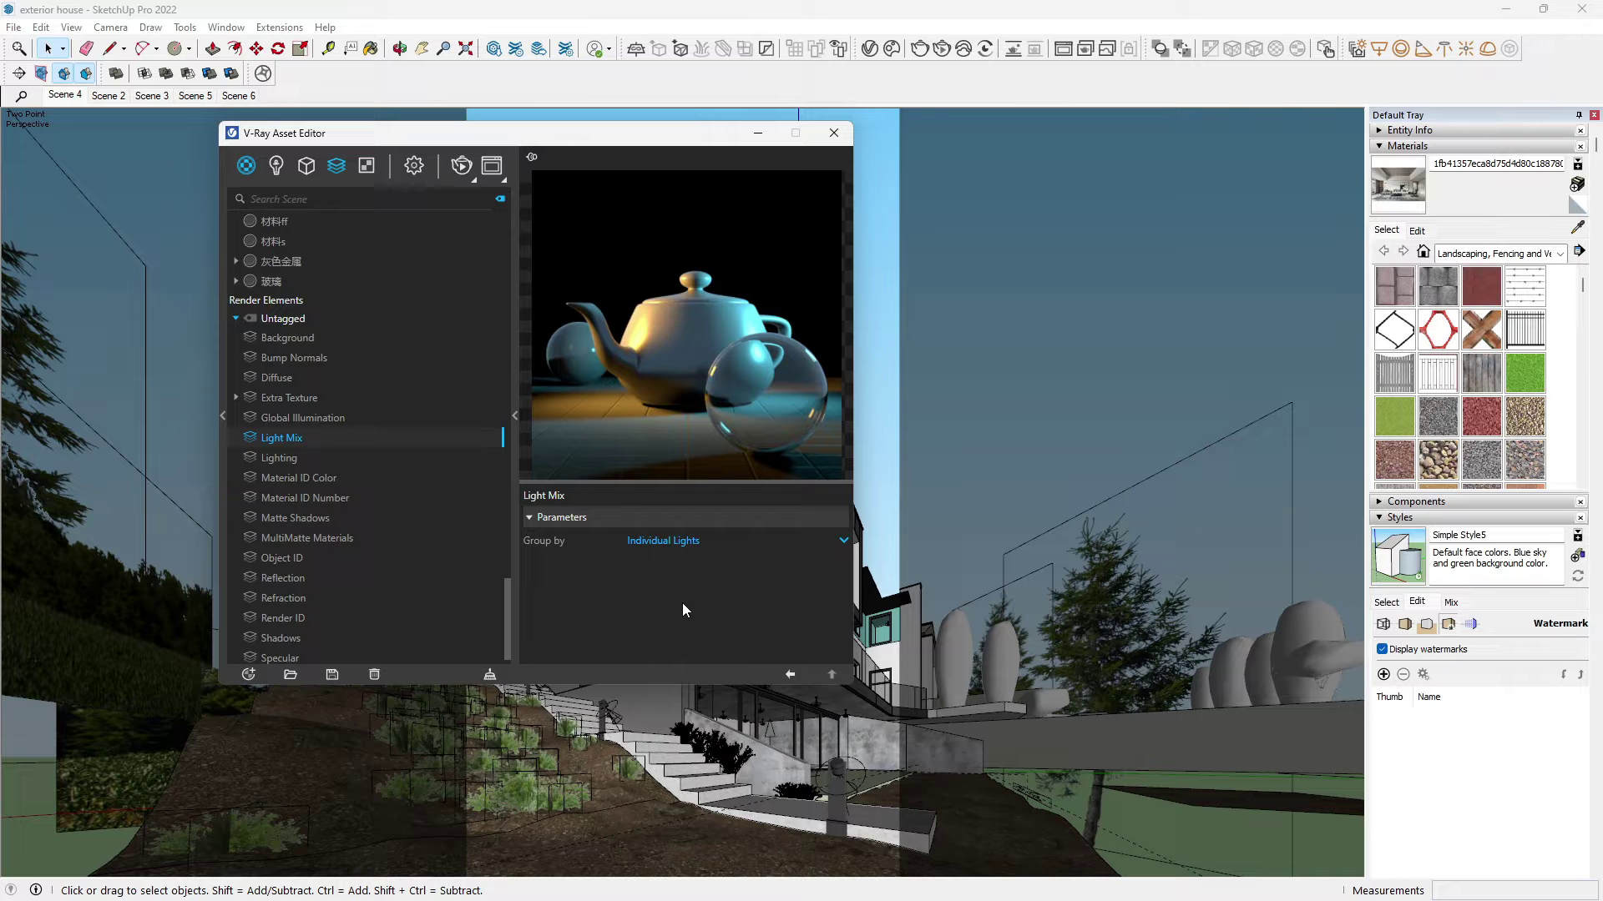
click(842, 542)
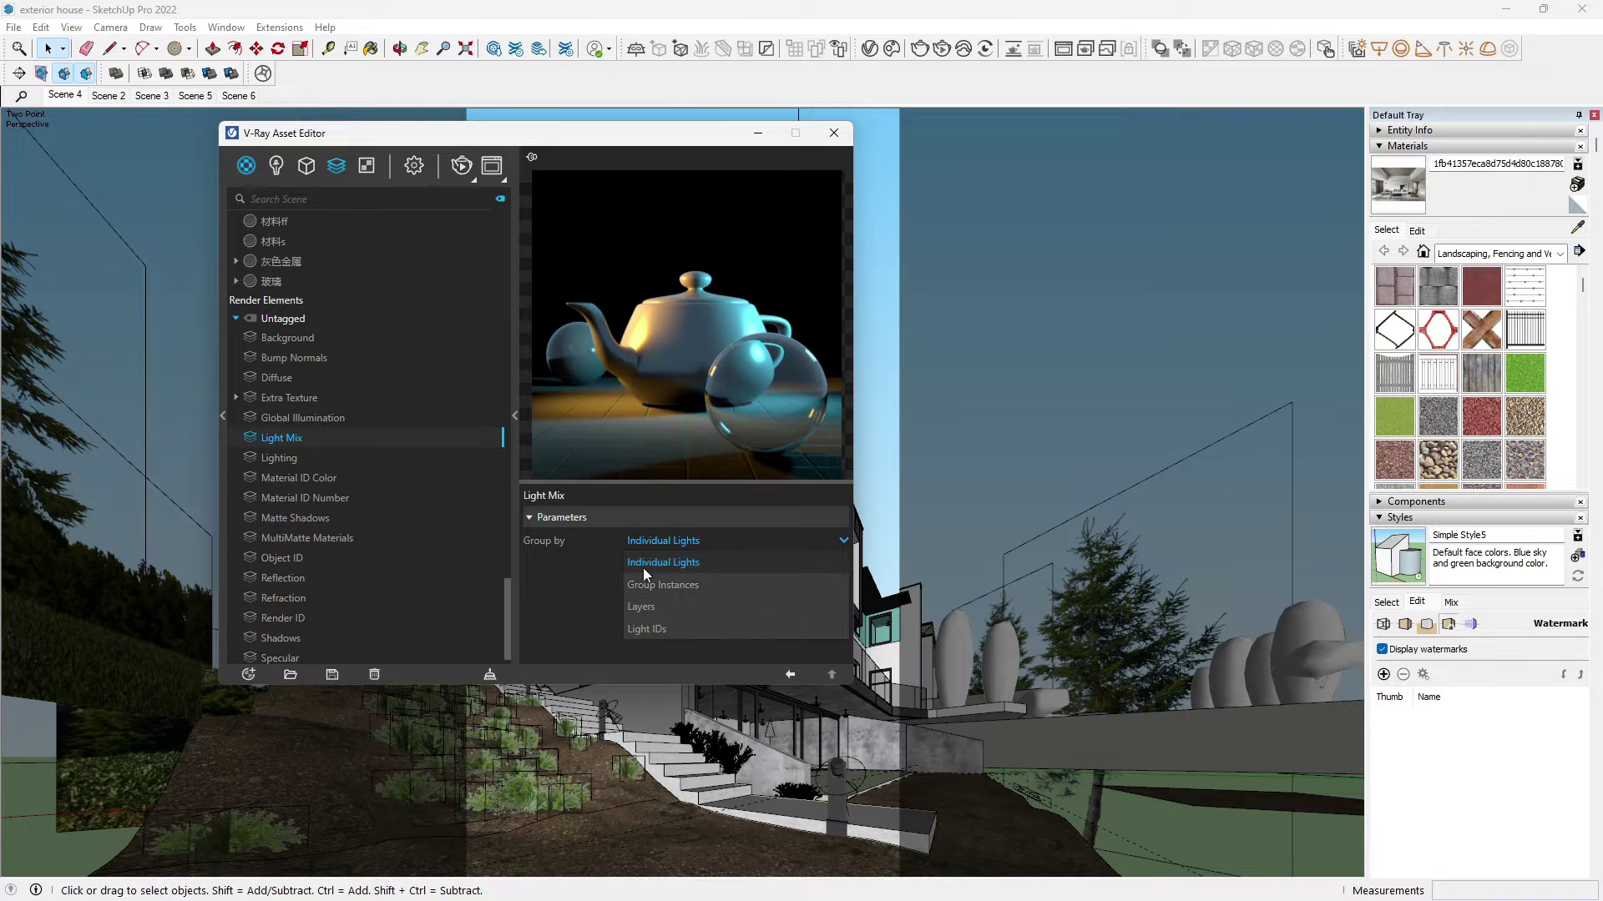
click(667, 564)
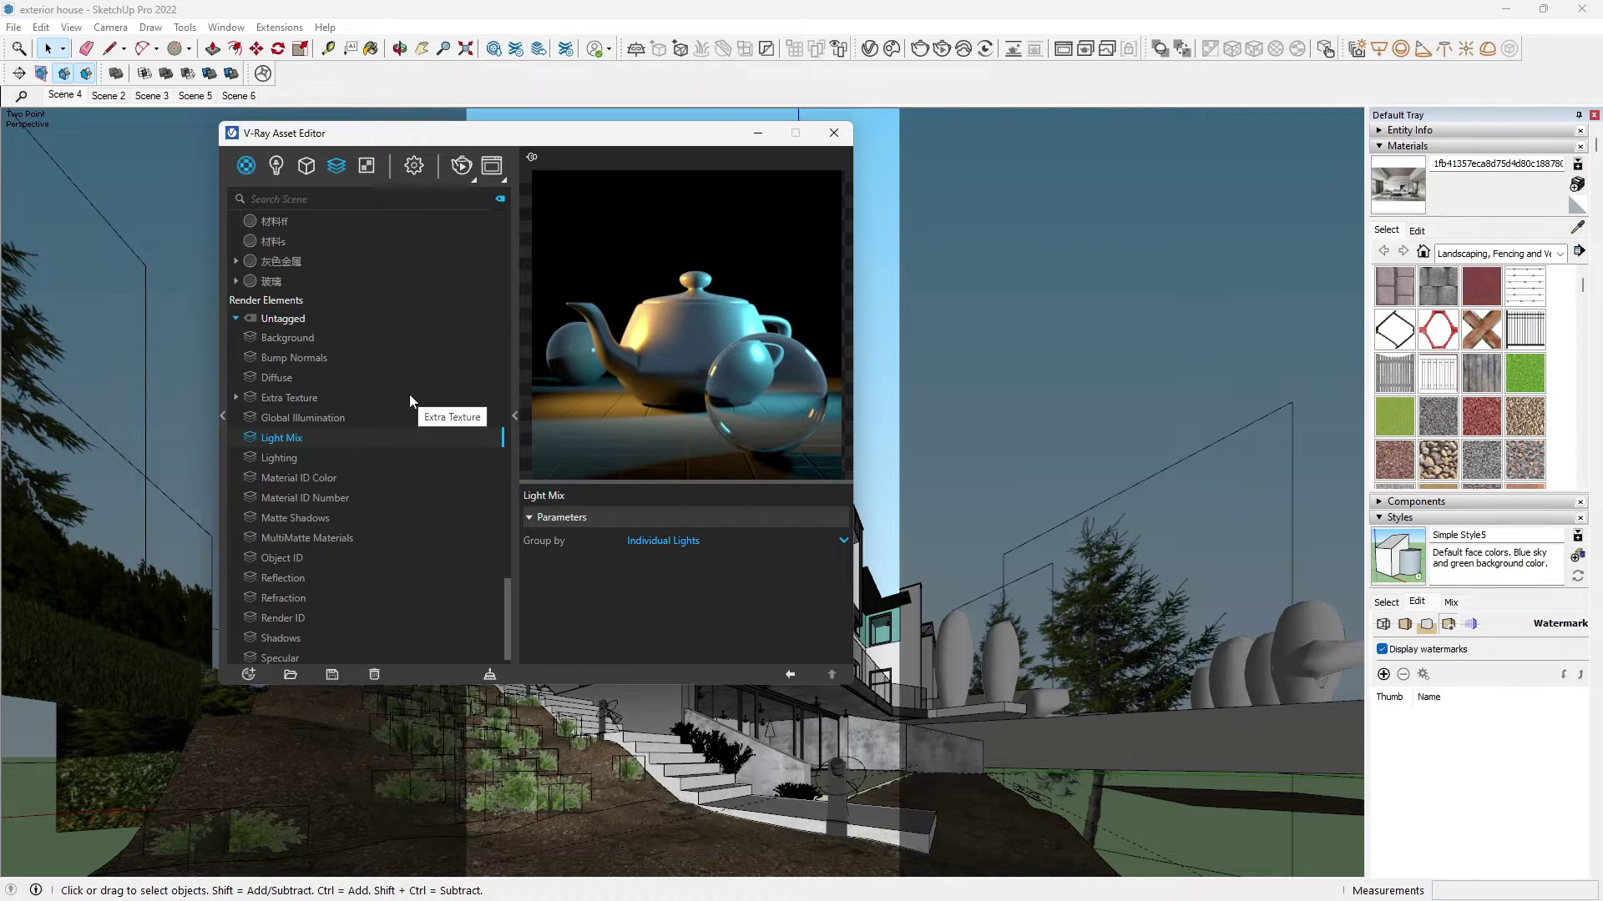
click(833, 132)
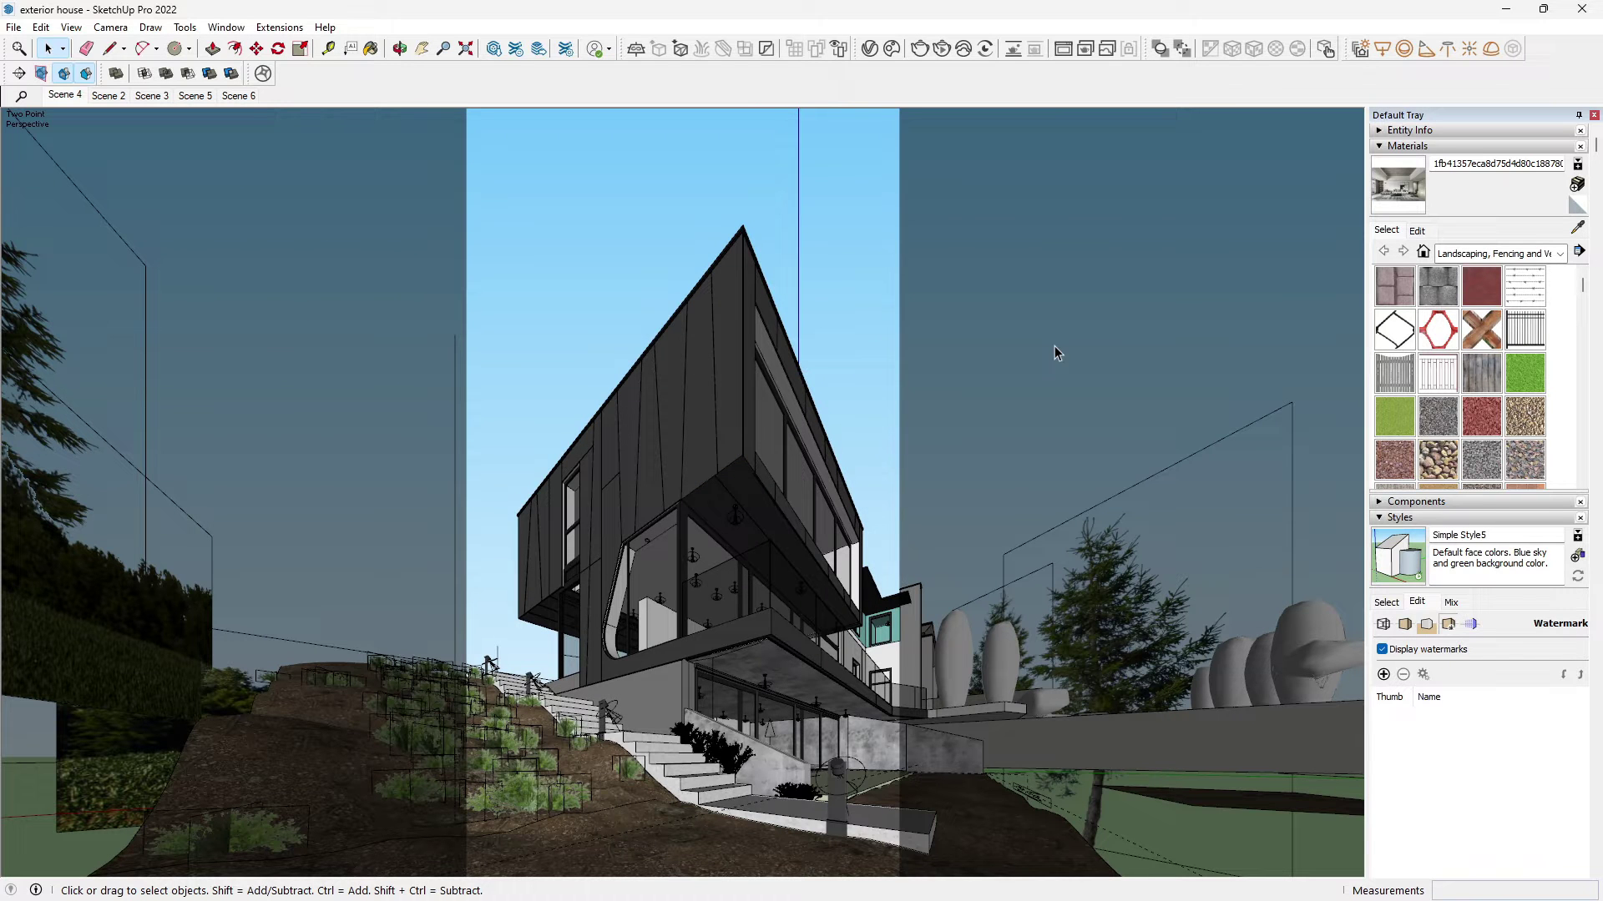
- Place a dome light on the terrace floor in front of the ground-floor glazing
click(1490, 48)
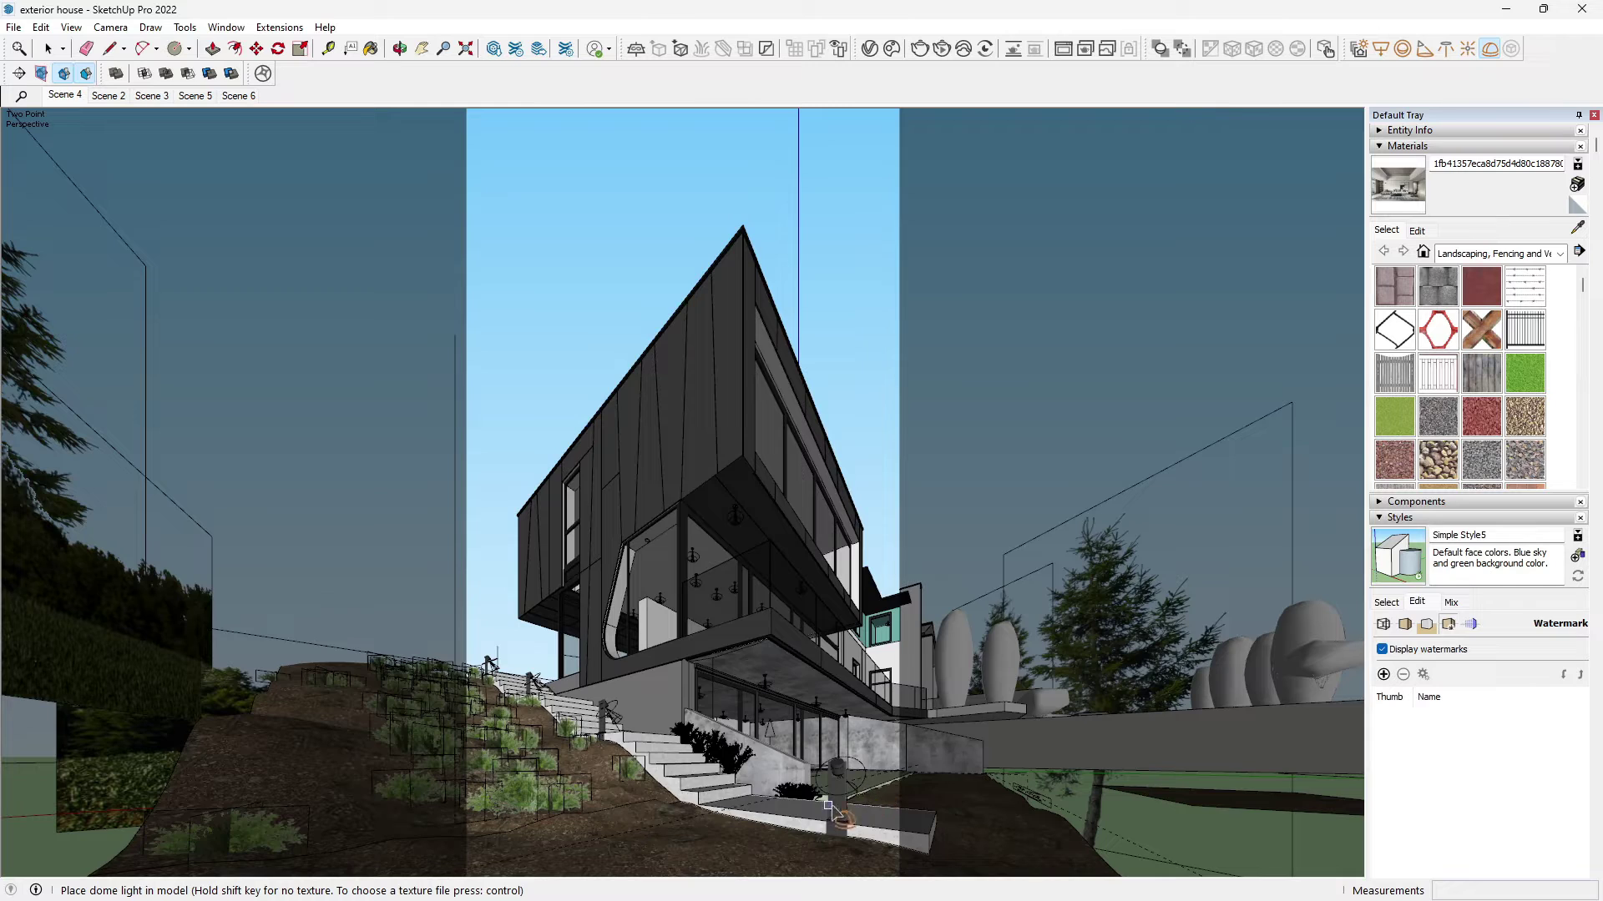
middle_drag(900, 743, 712, 818)
scroll(712, 815, up, 6)
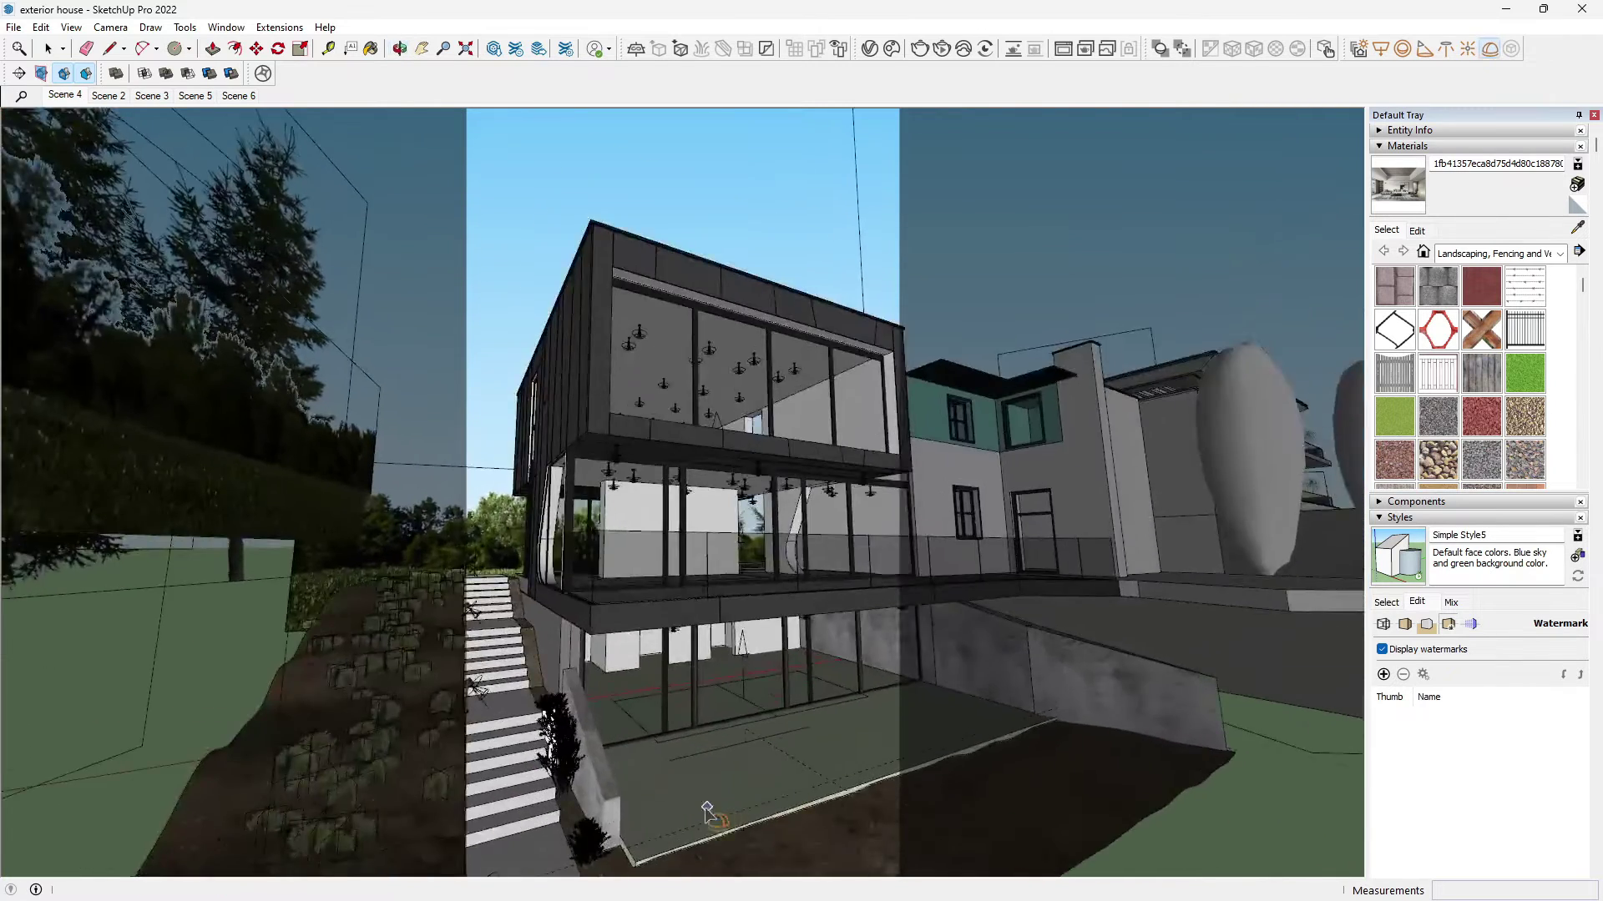
click(826, 729)
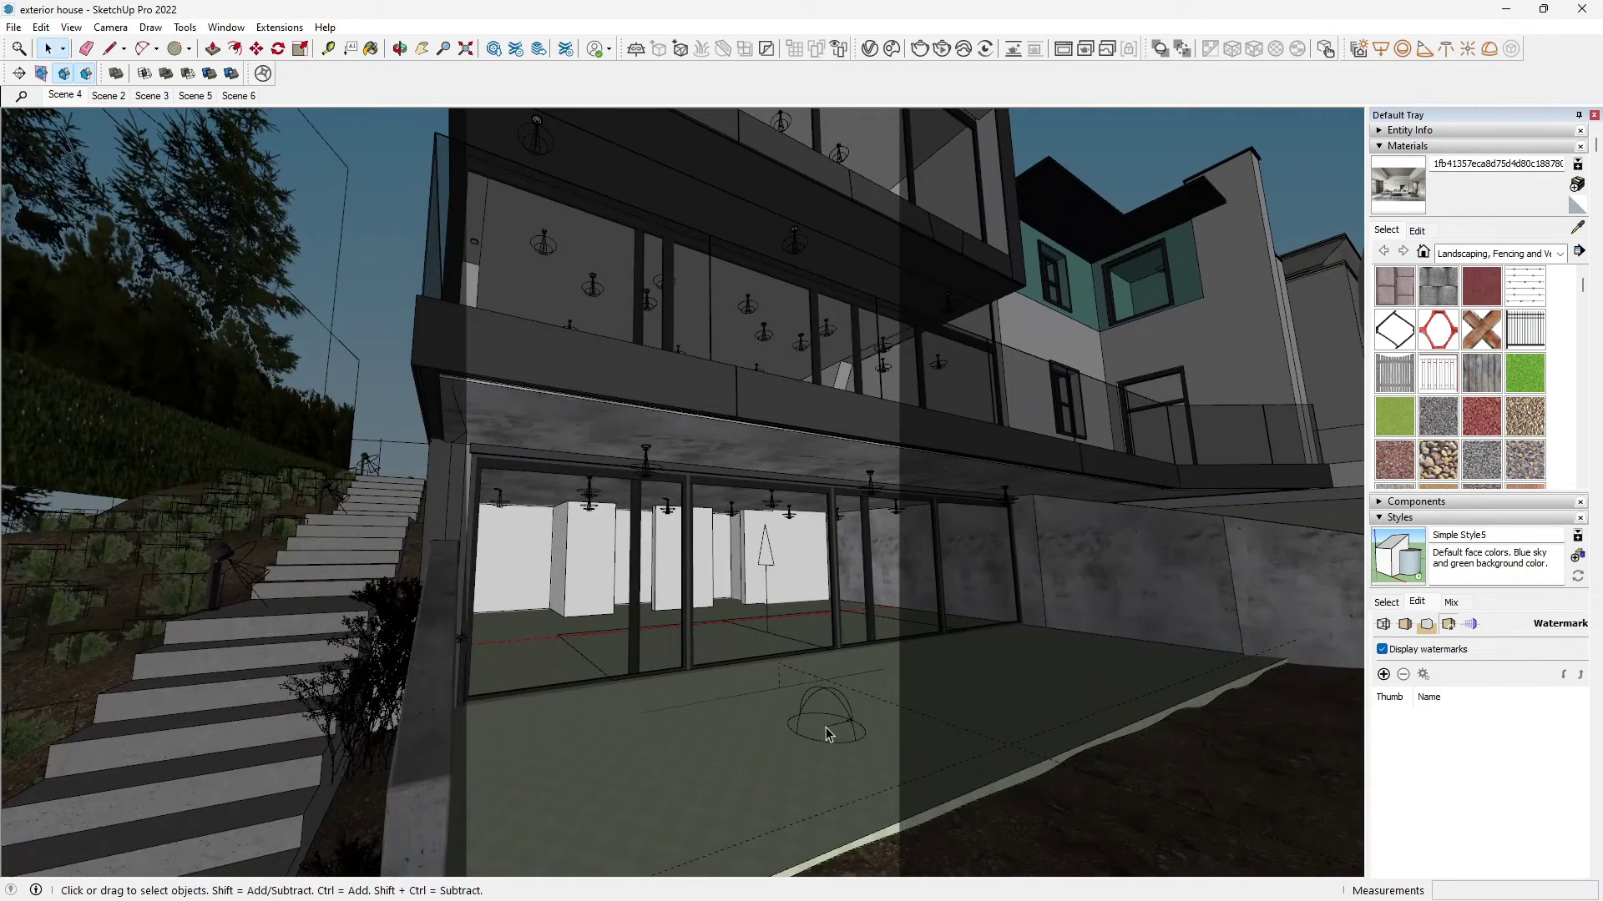
- Load the HDR image whose name starts with ehingen_hil from the HDRI folder as the dome light's texture
click(871, 50)
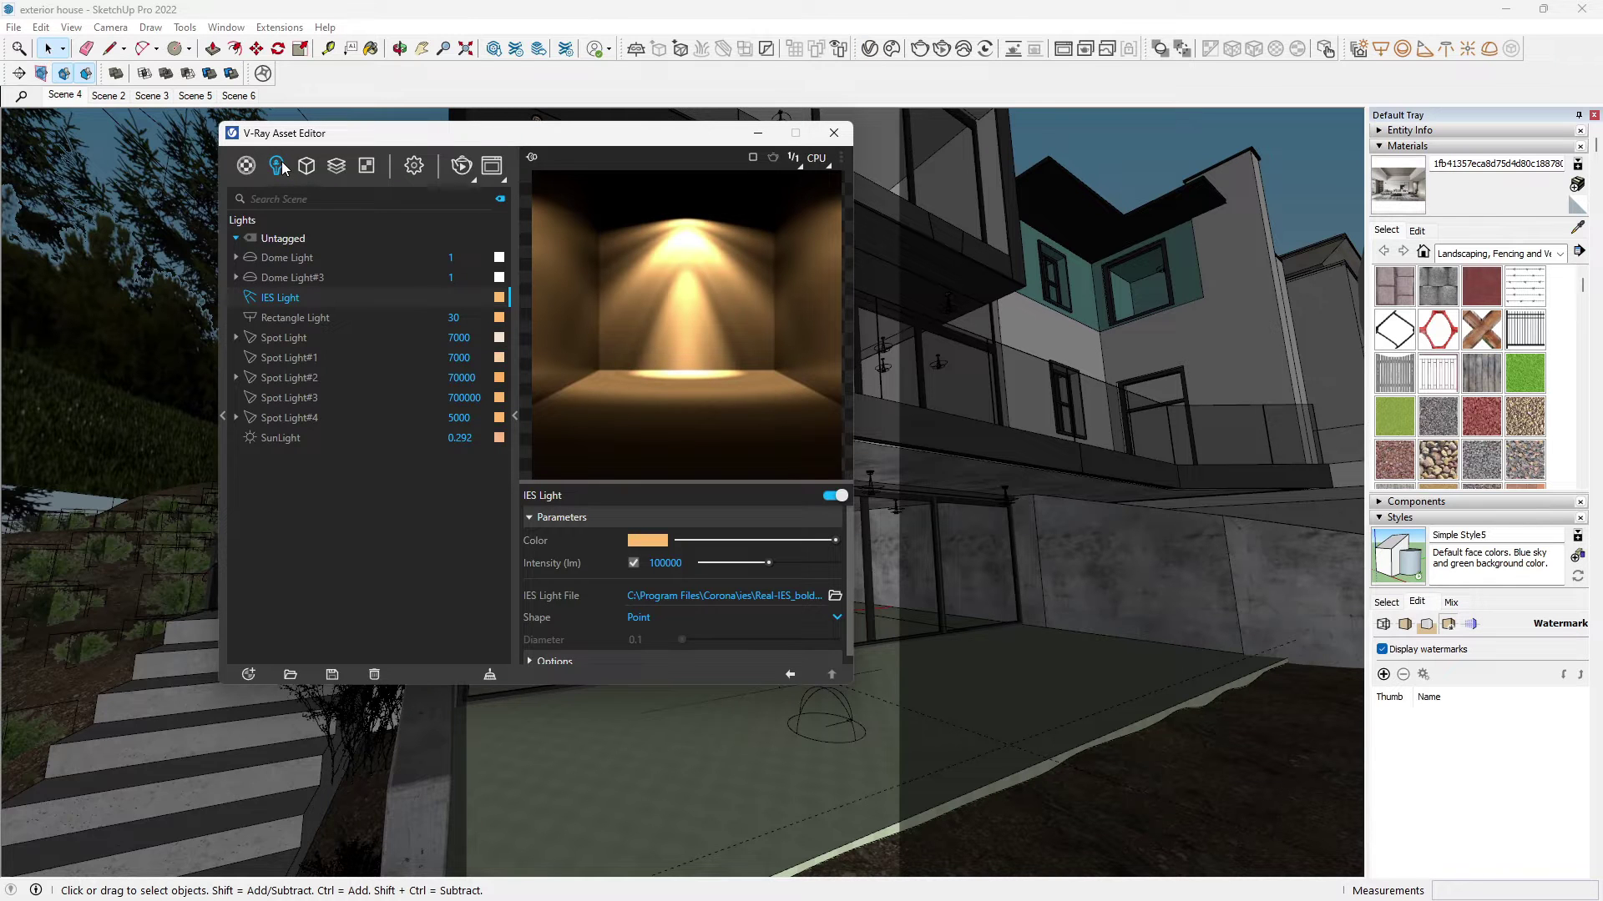
click(288, 259)
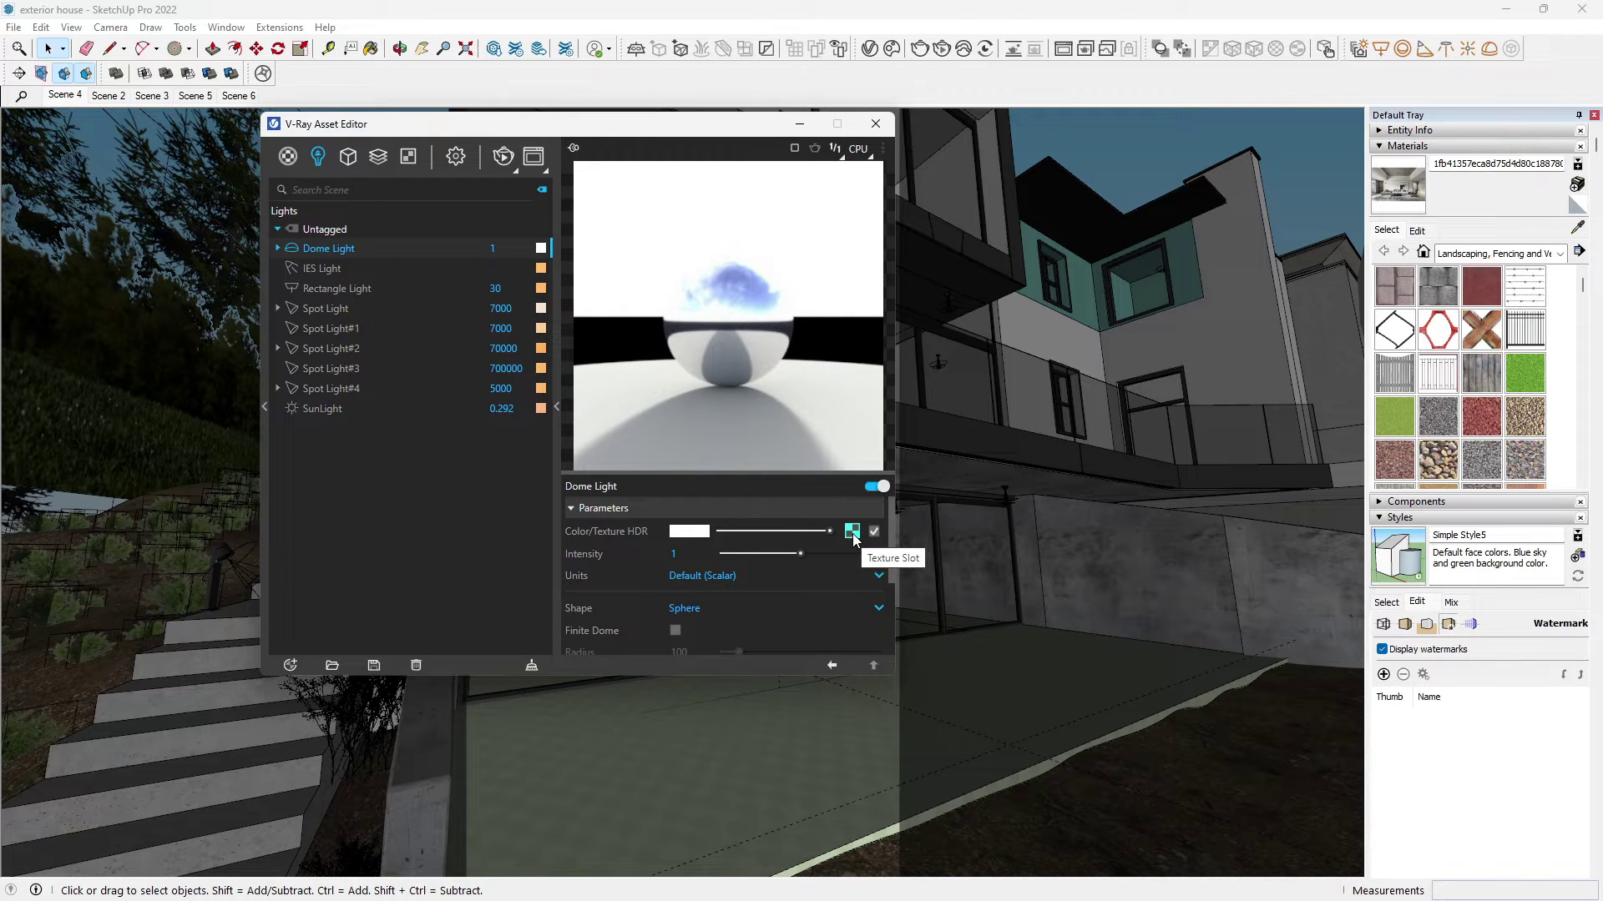
click(852, 532)
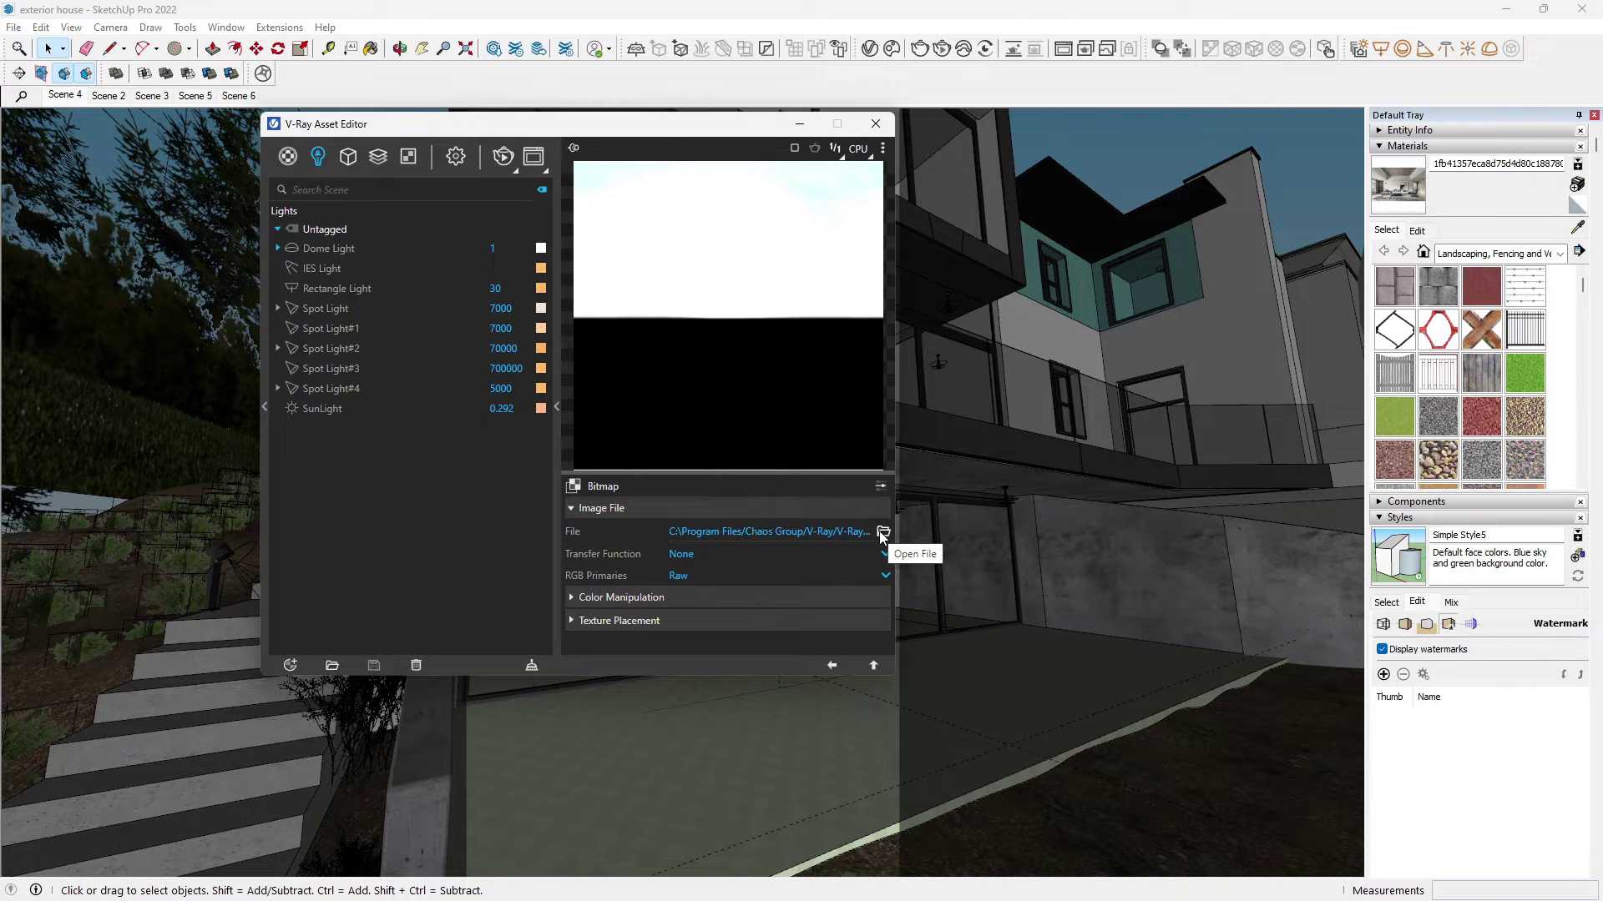
click(882, 532)
click(542, 396)
click(914, 555)
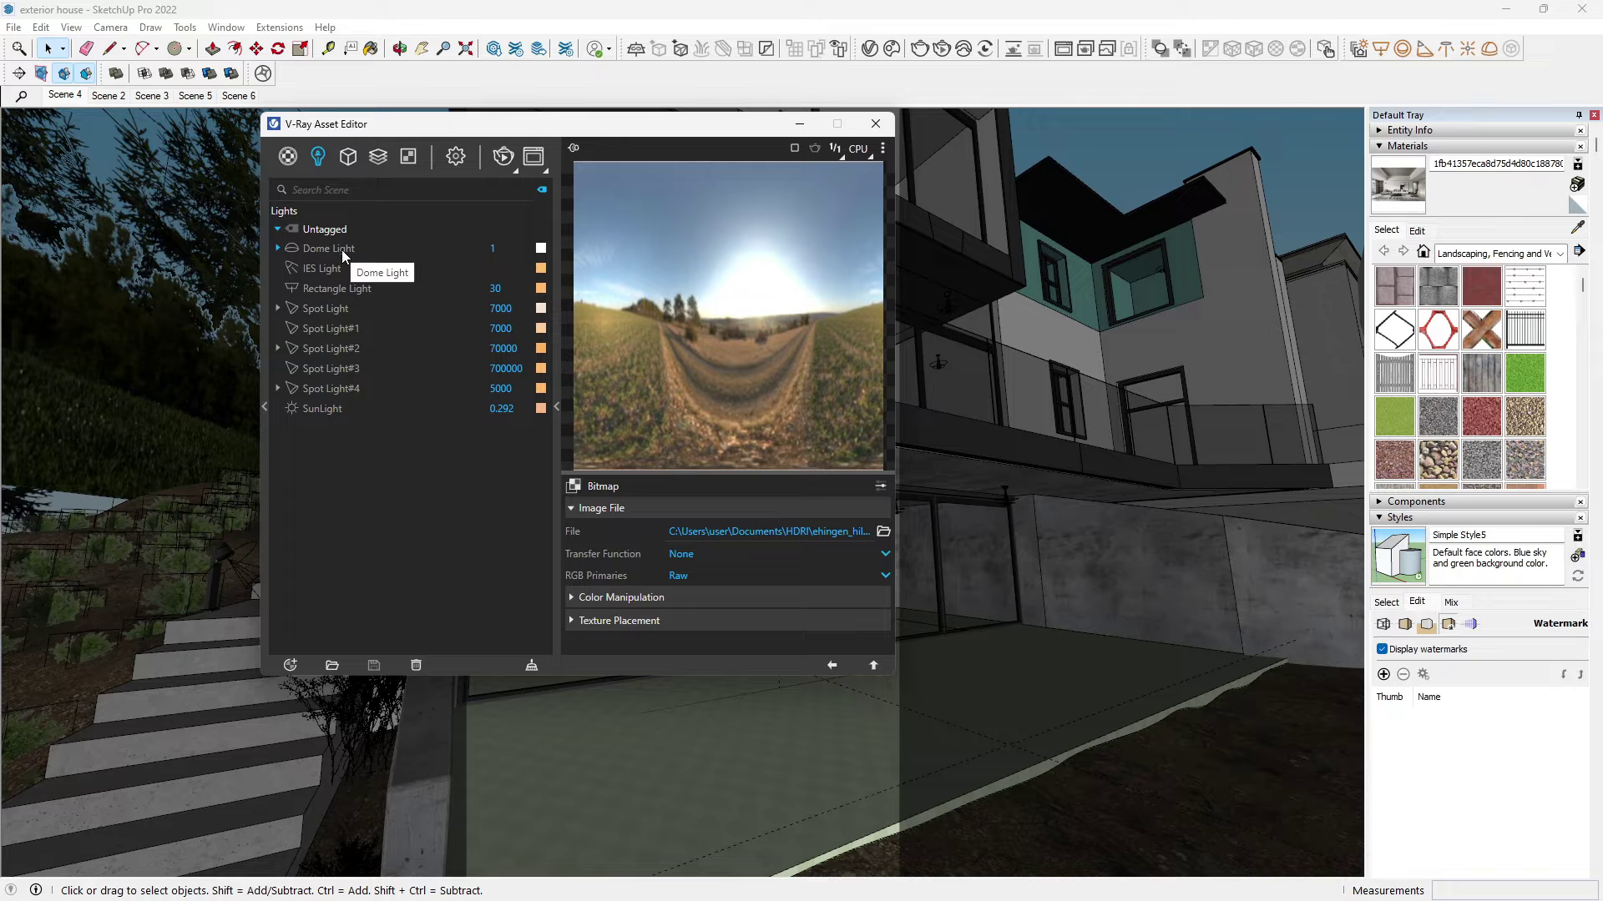
- Rename the dome light as DAY
click(347, 250)
click(302, 247)
text(DAY)
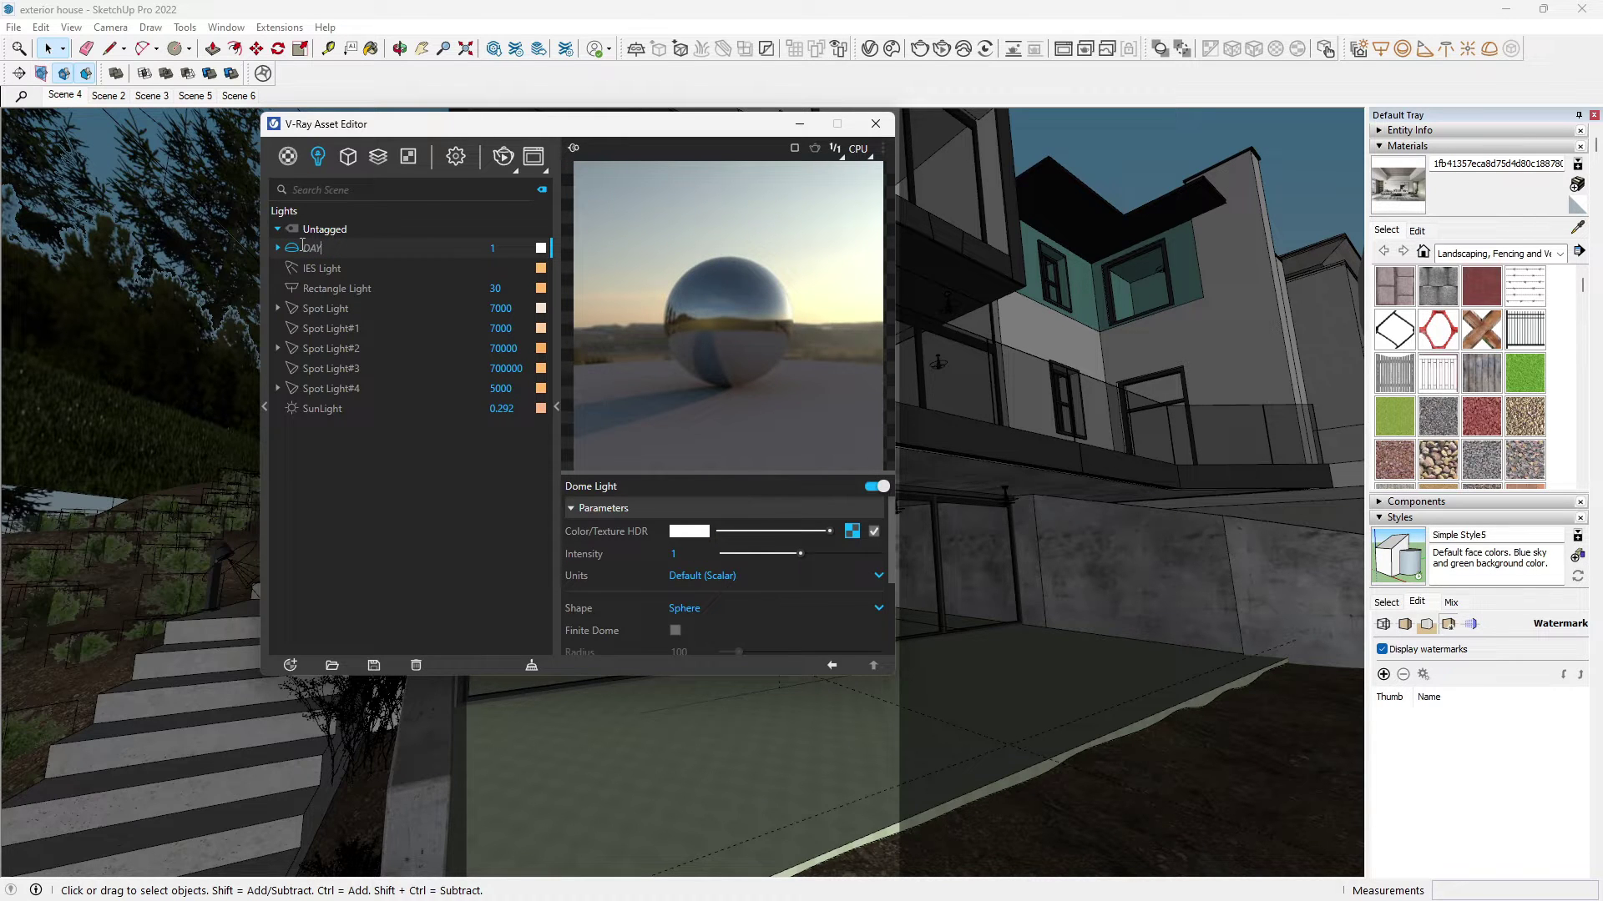
key(Return)
- Duplicate the DAY dome light as two lights named EVENING and NIGHT, and open the texture of one copy
right_click(333, 251)
click(346, 269)
double_click(320, 268)
text(EVENING)
key(Return)
double_click(315, 268)
text(NIGHT)
key(Return)
click(342, 266)
click(853, 531)
- Try an intensity of 0.5 on the DAY dome light and settle on 30
click(313, 248)
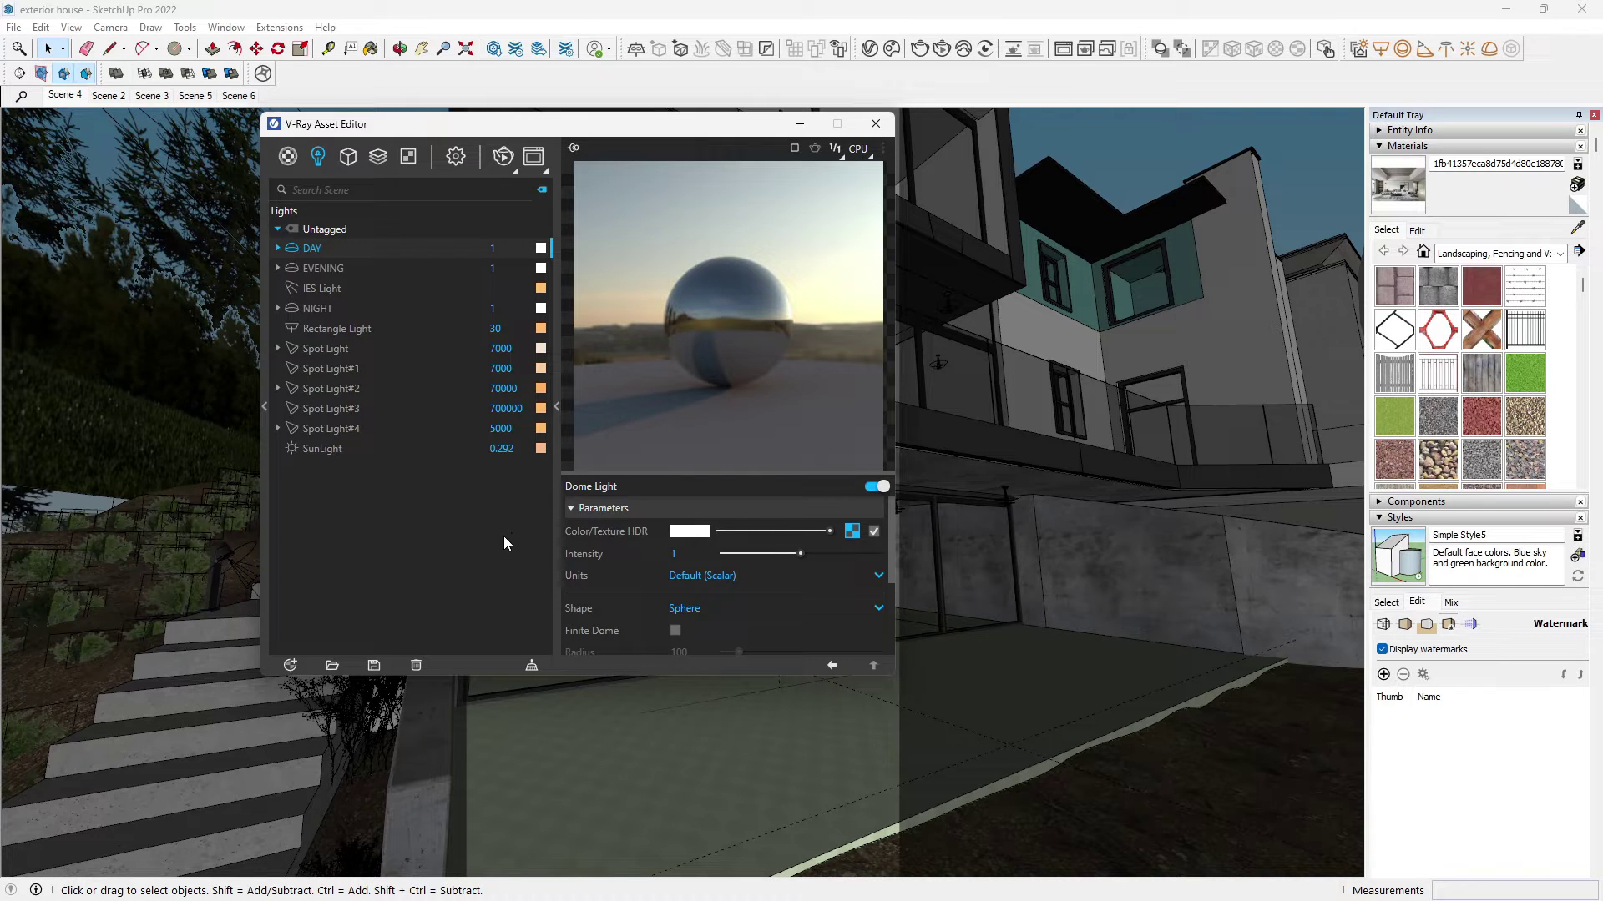
double_click(490, 245)
double_click(672, 554)
text(0.5)
key(Return)
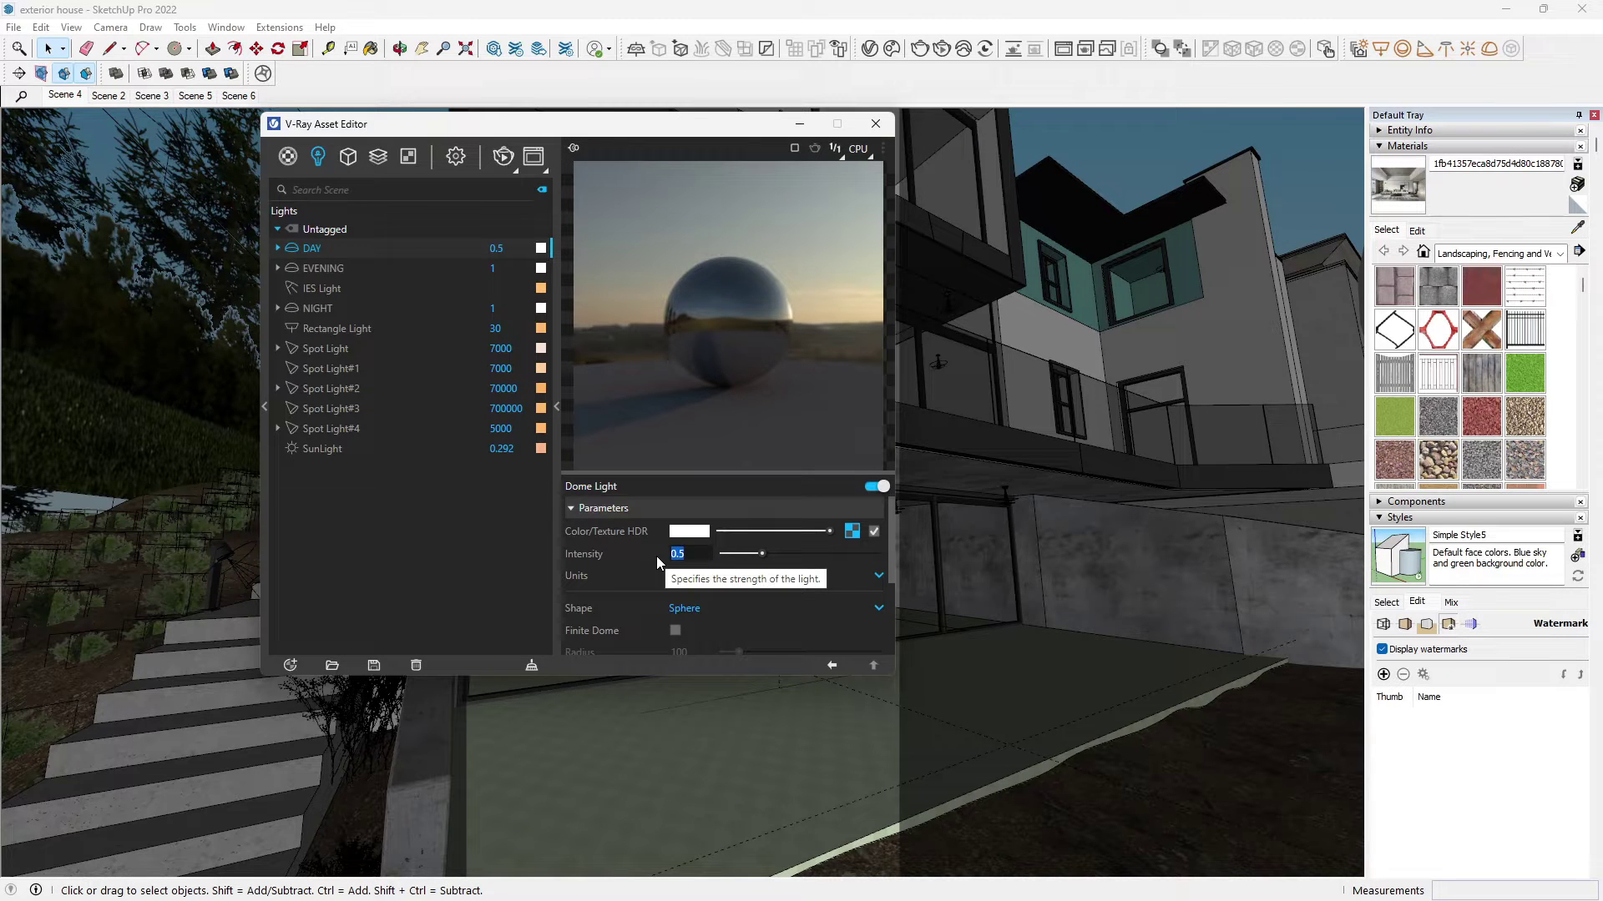
text(30)
key(Return)
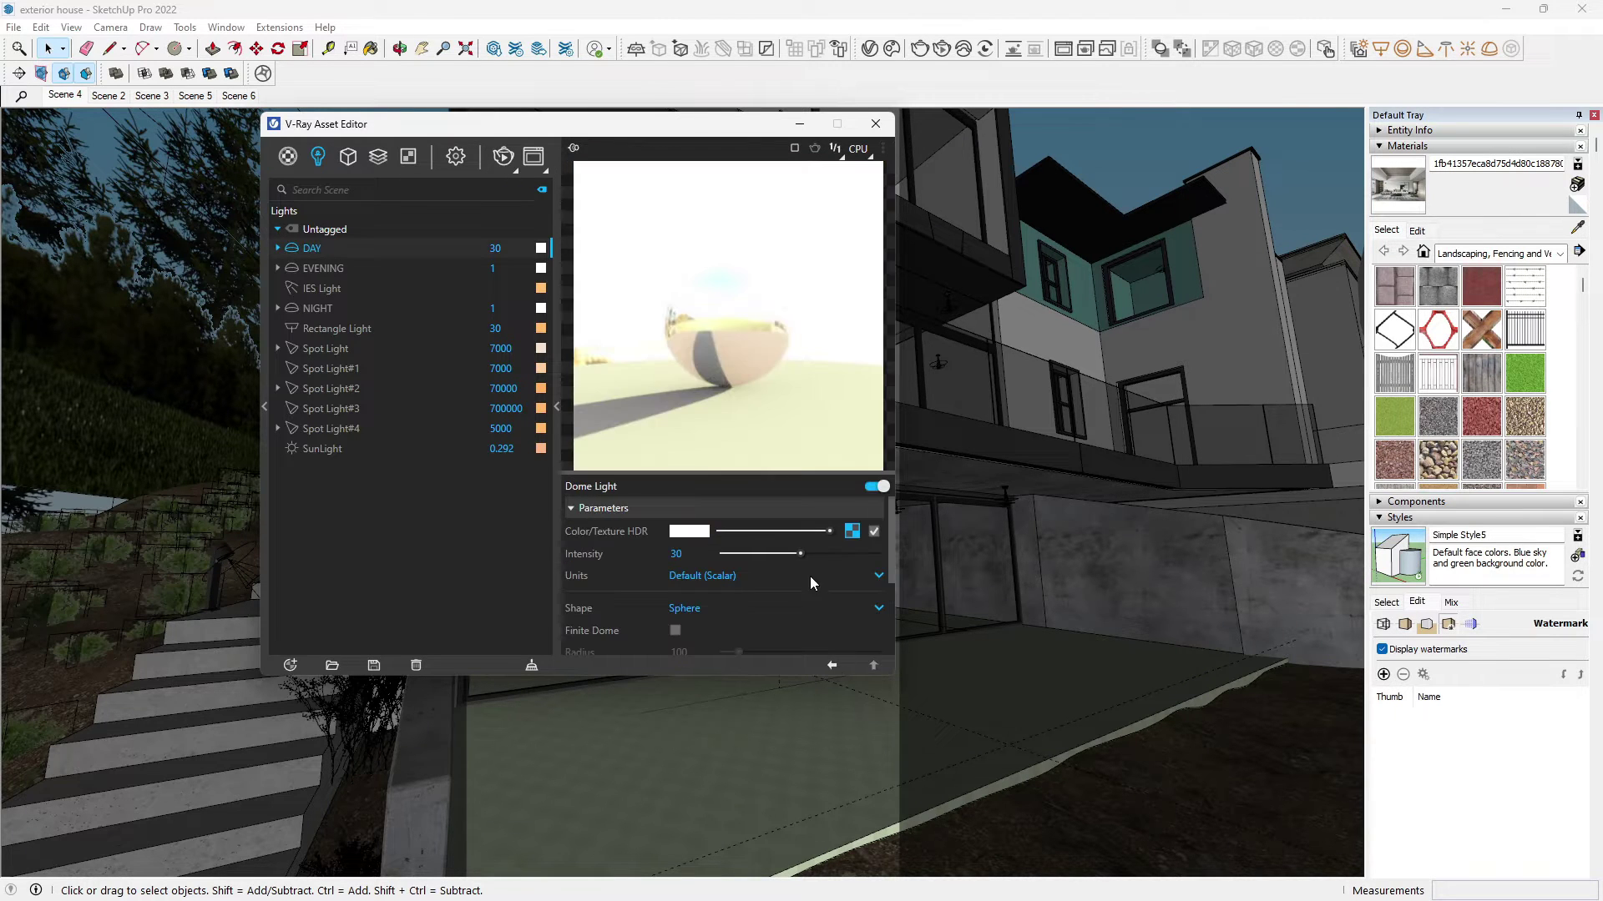
- Rotate the DAY dome light's HDR texture horizontally to -210 in its texture placement
click(852, 531)
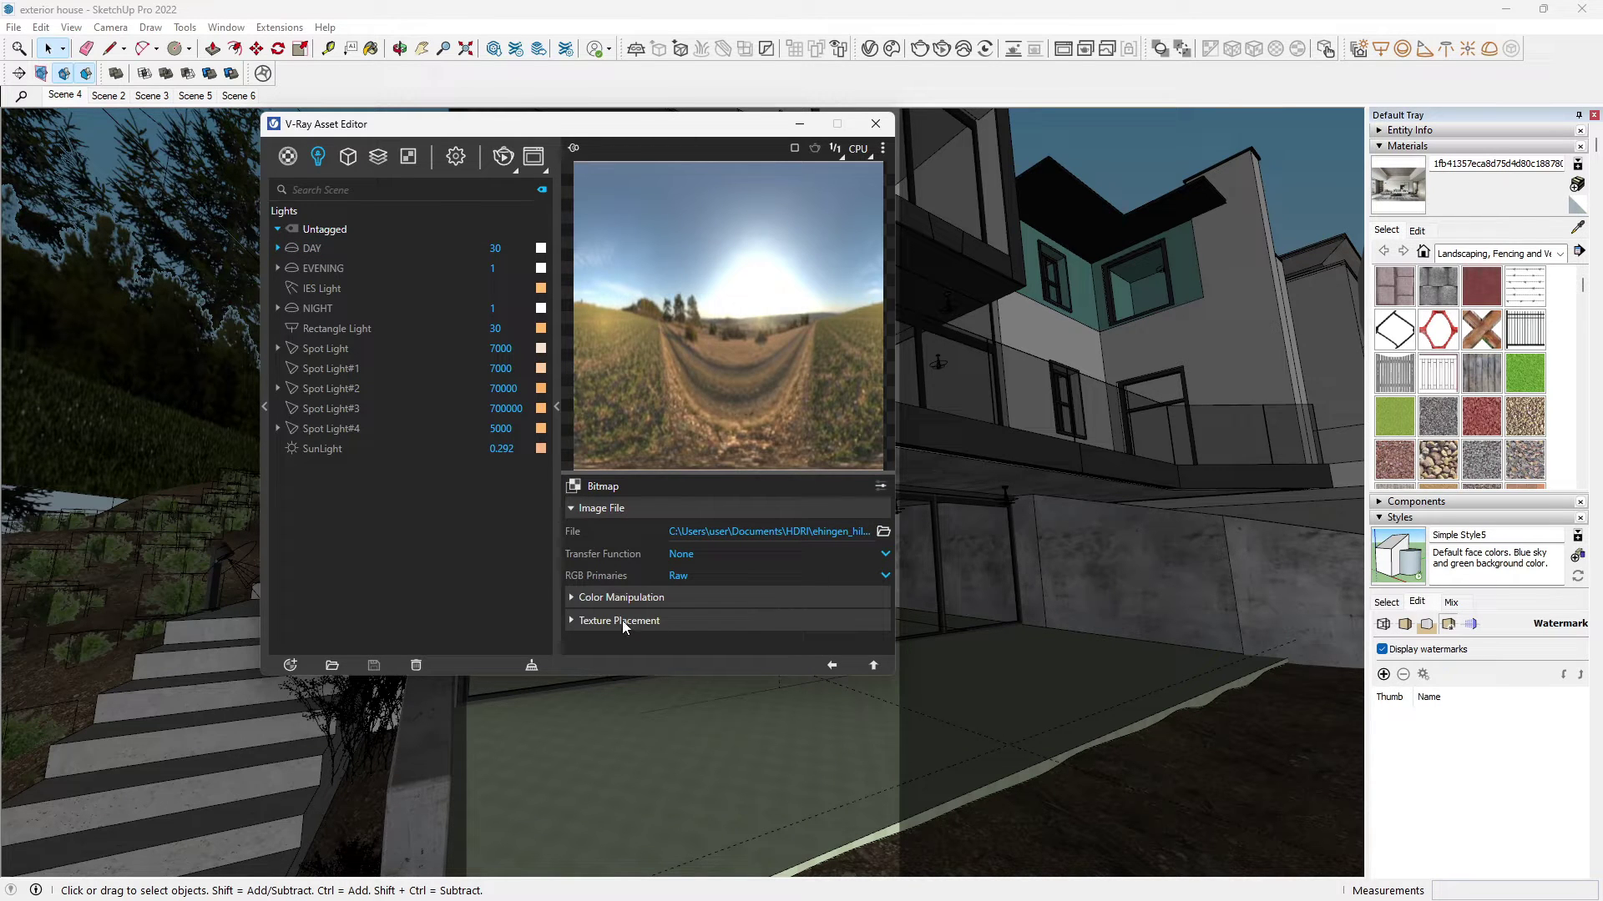
click(596, 623)
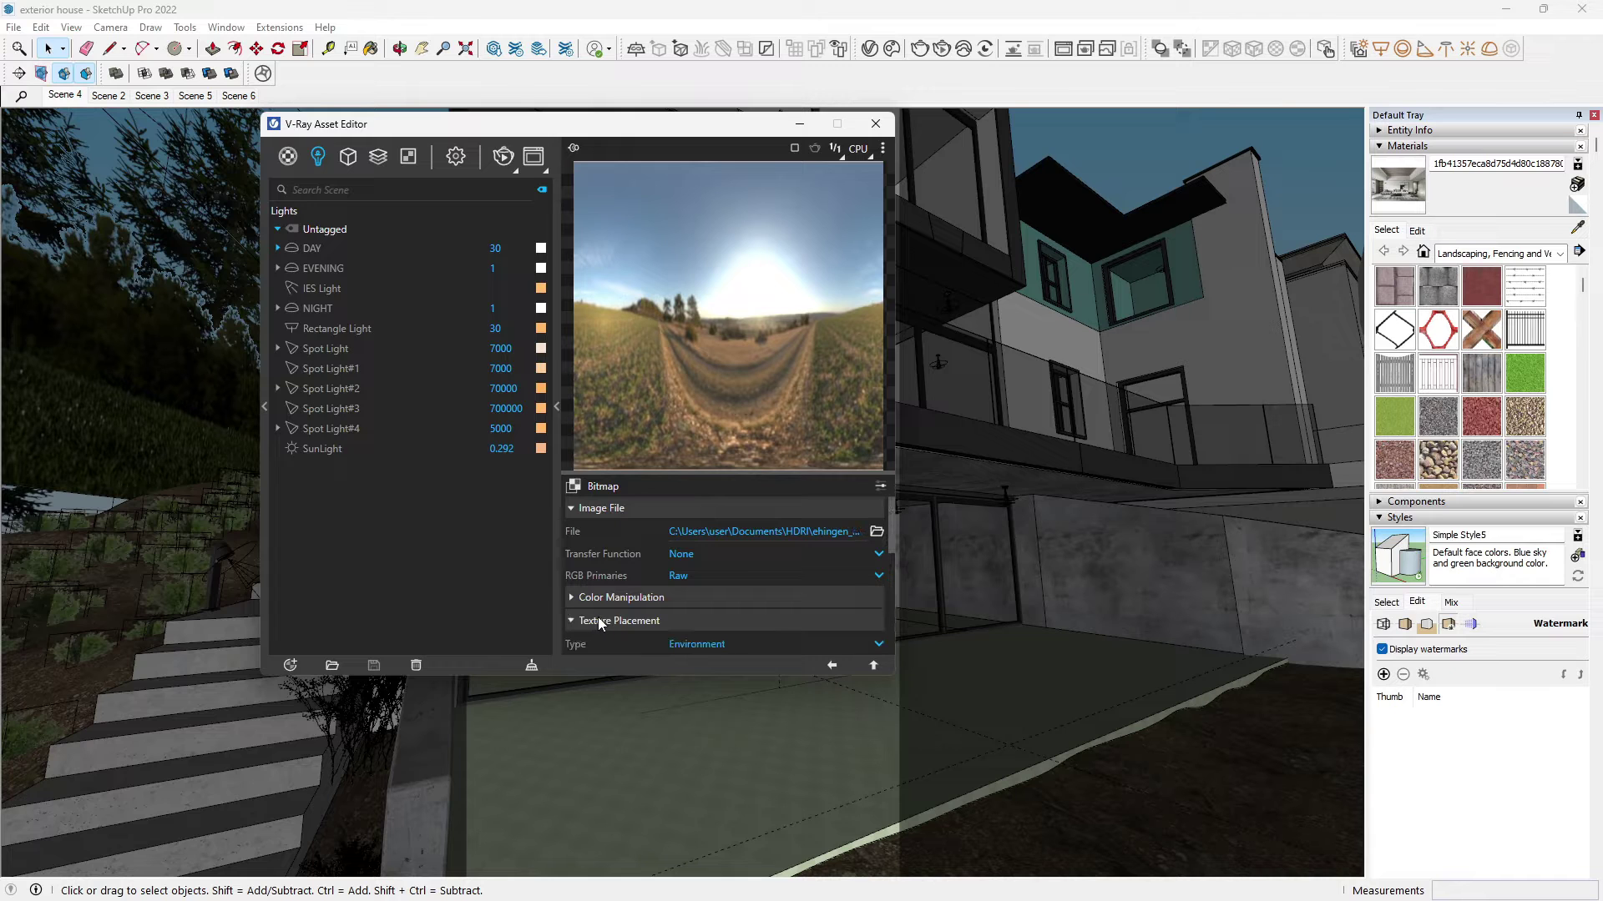
drag(890, 539, 891, 588)
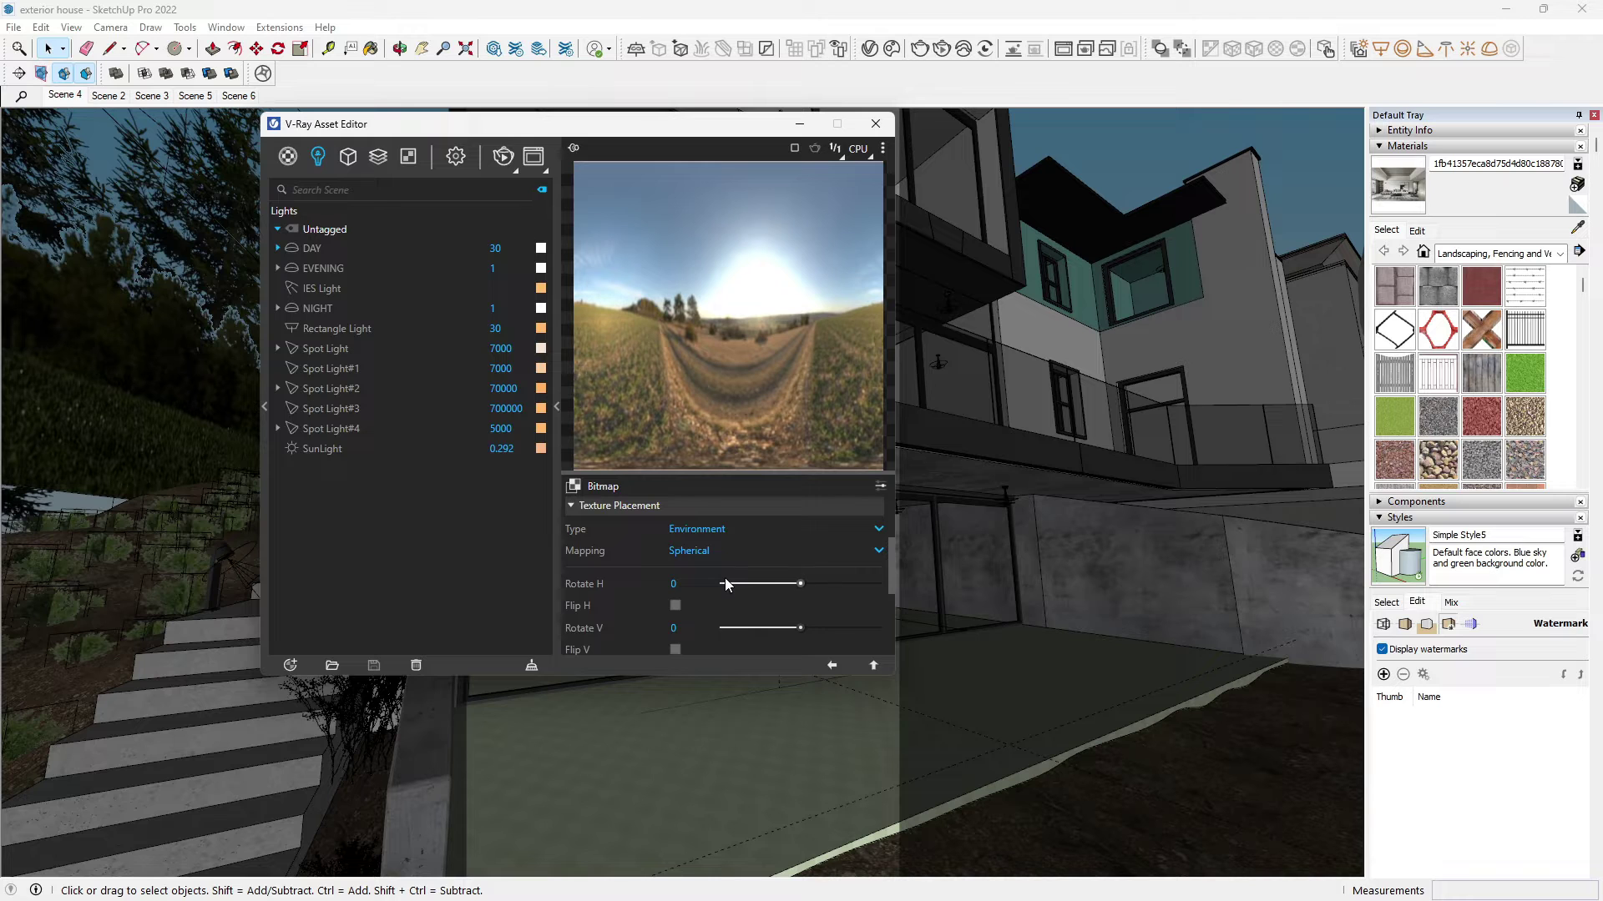
click(672, 584)
key(Return)
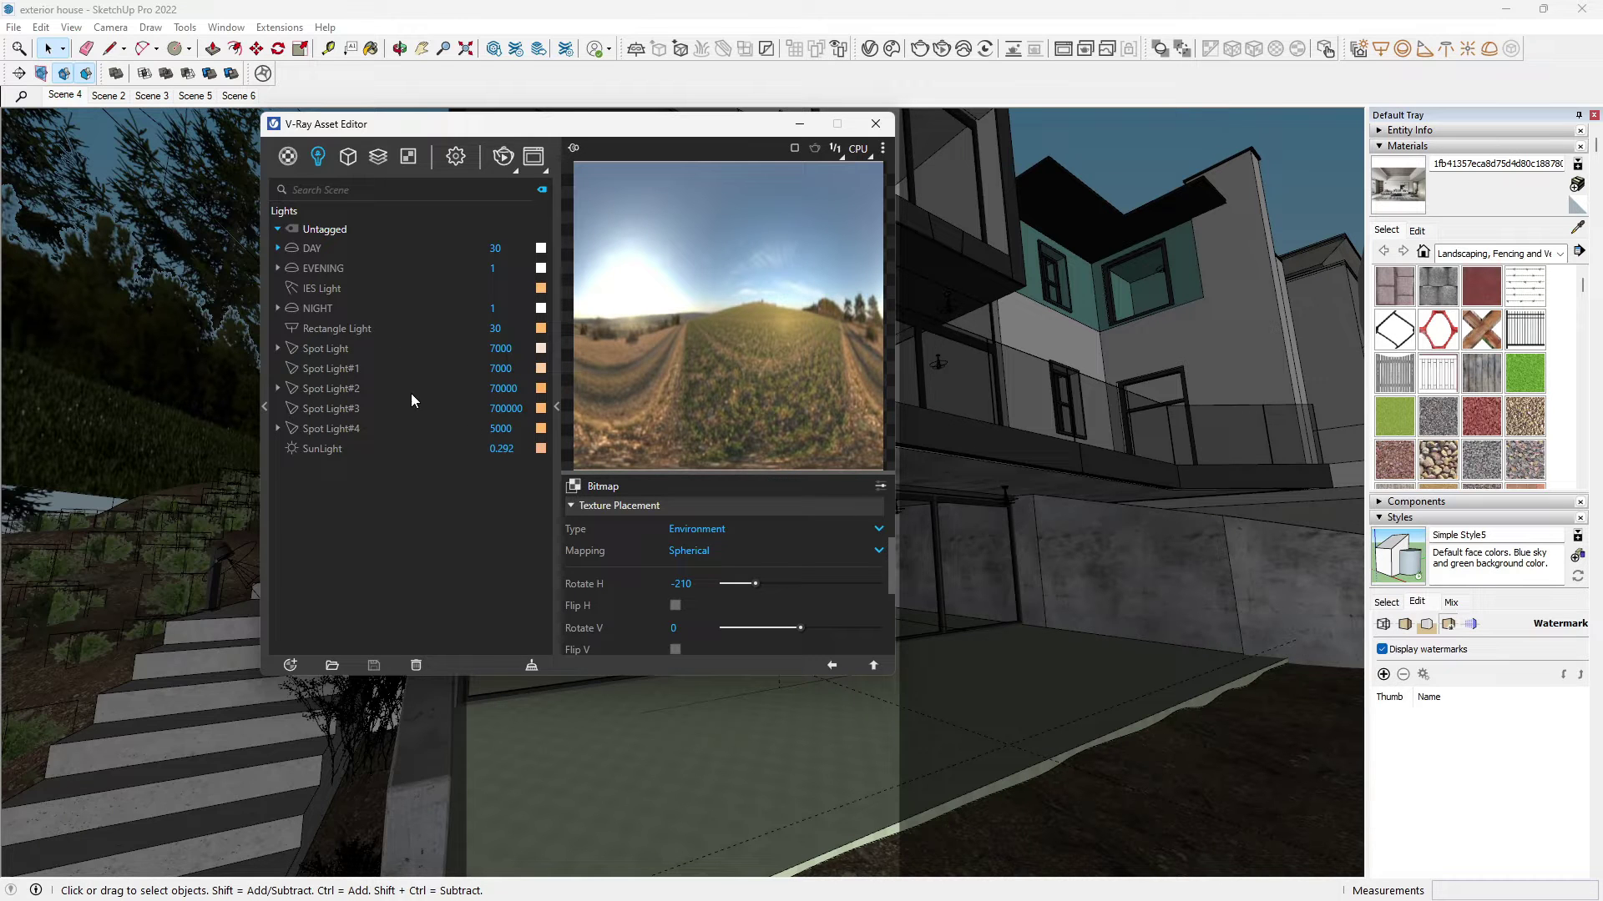
- Set the EVENING dome light's intensity to 20
click(328, 267)
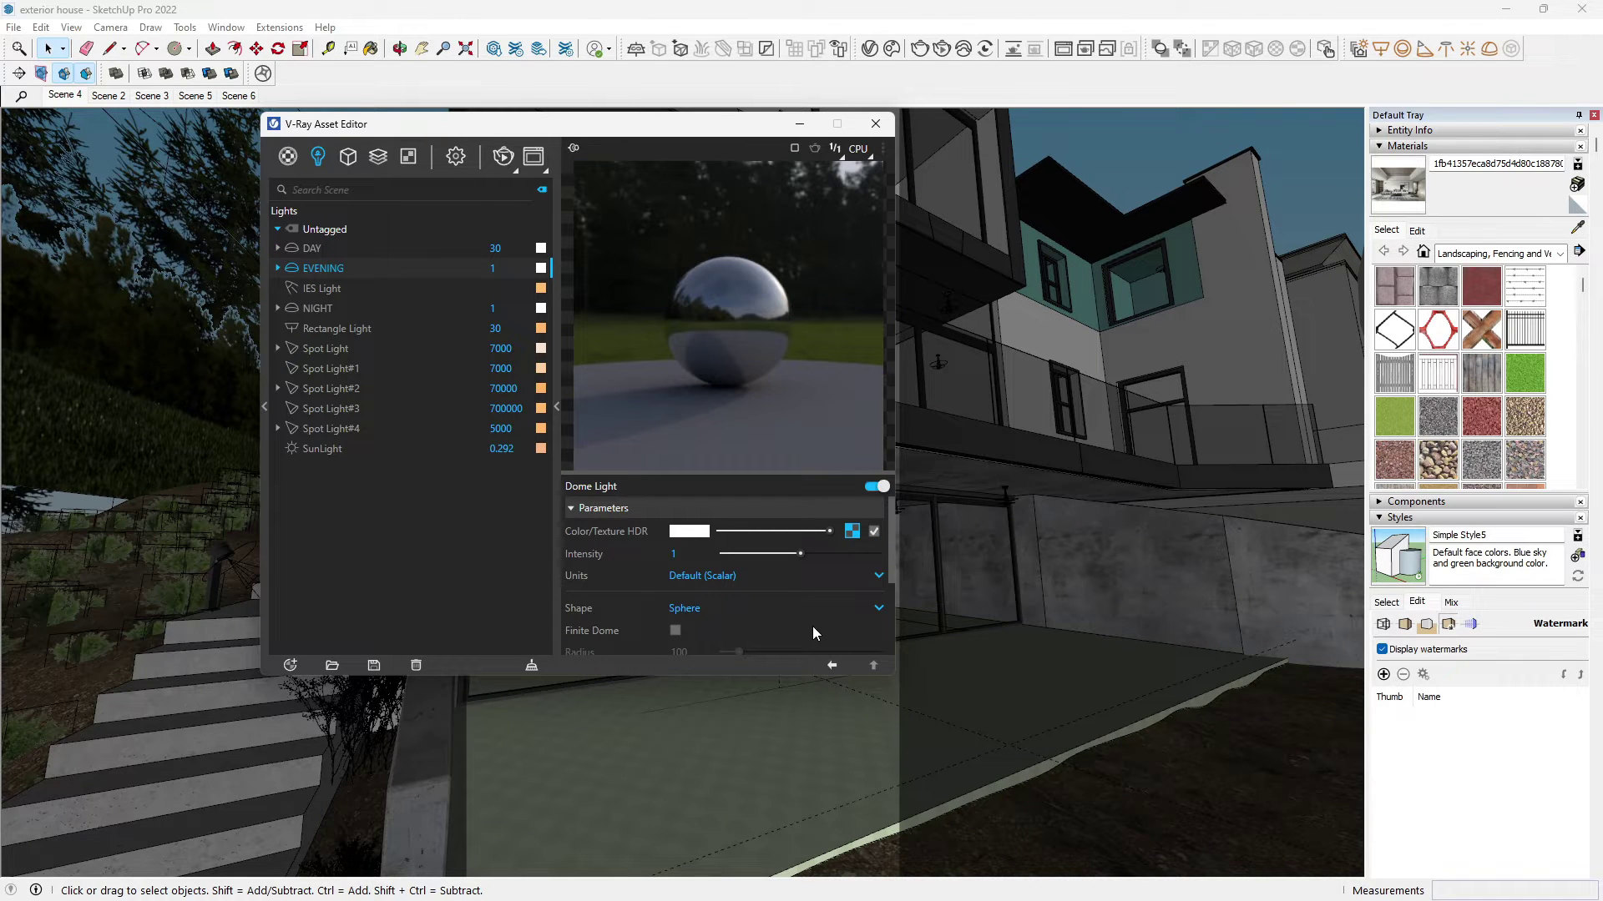
double_click(474, 272)
text(20)
key(Return)
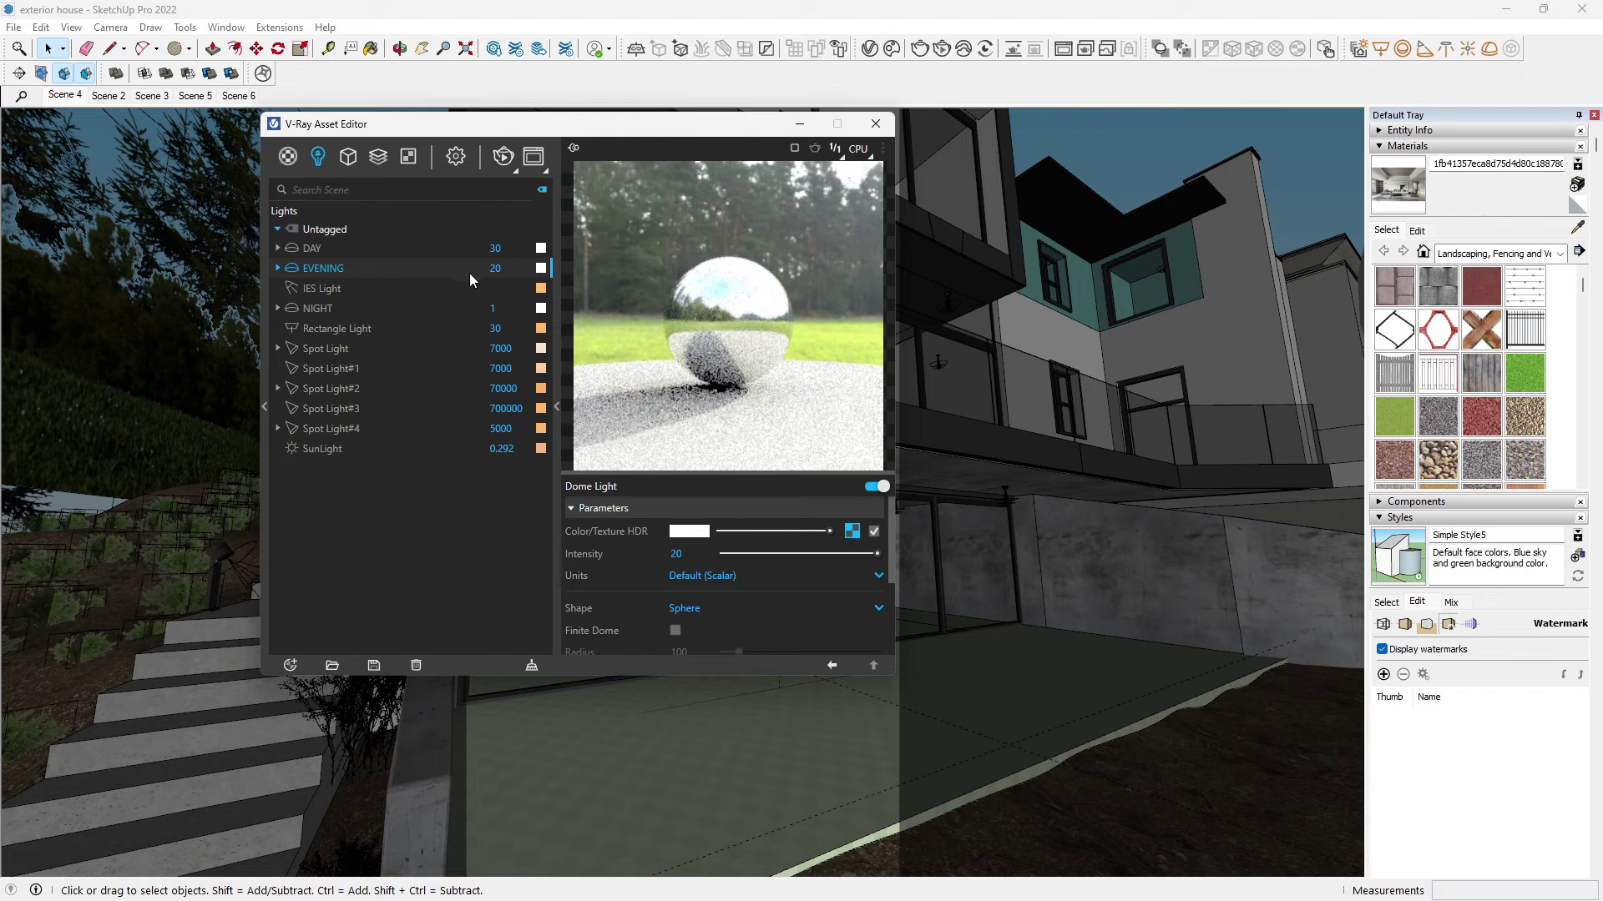
- Rotate the EVENING dome light's HDR texture horizontally to -269.8
click(850, 533)
scroll(749, 568, down, 3)
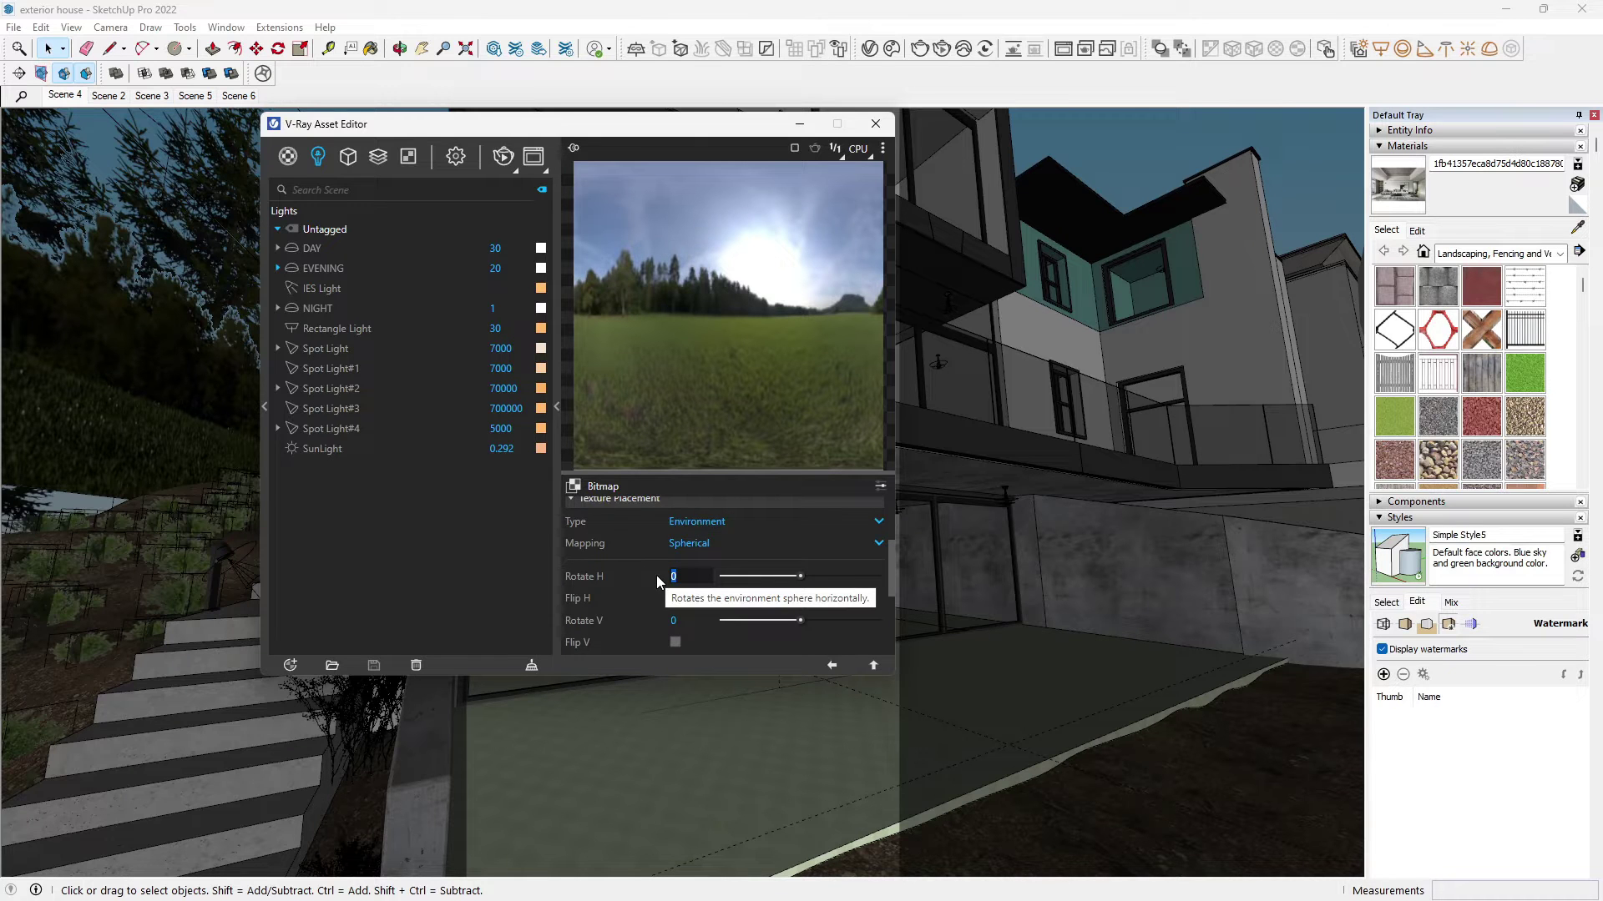
text(-269)
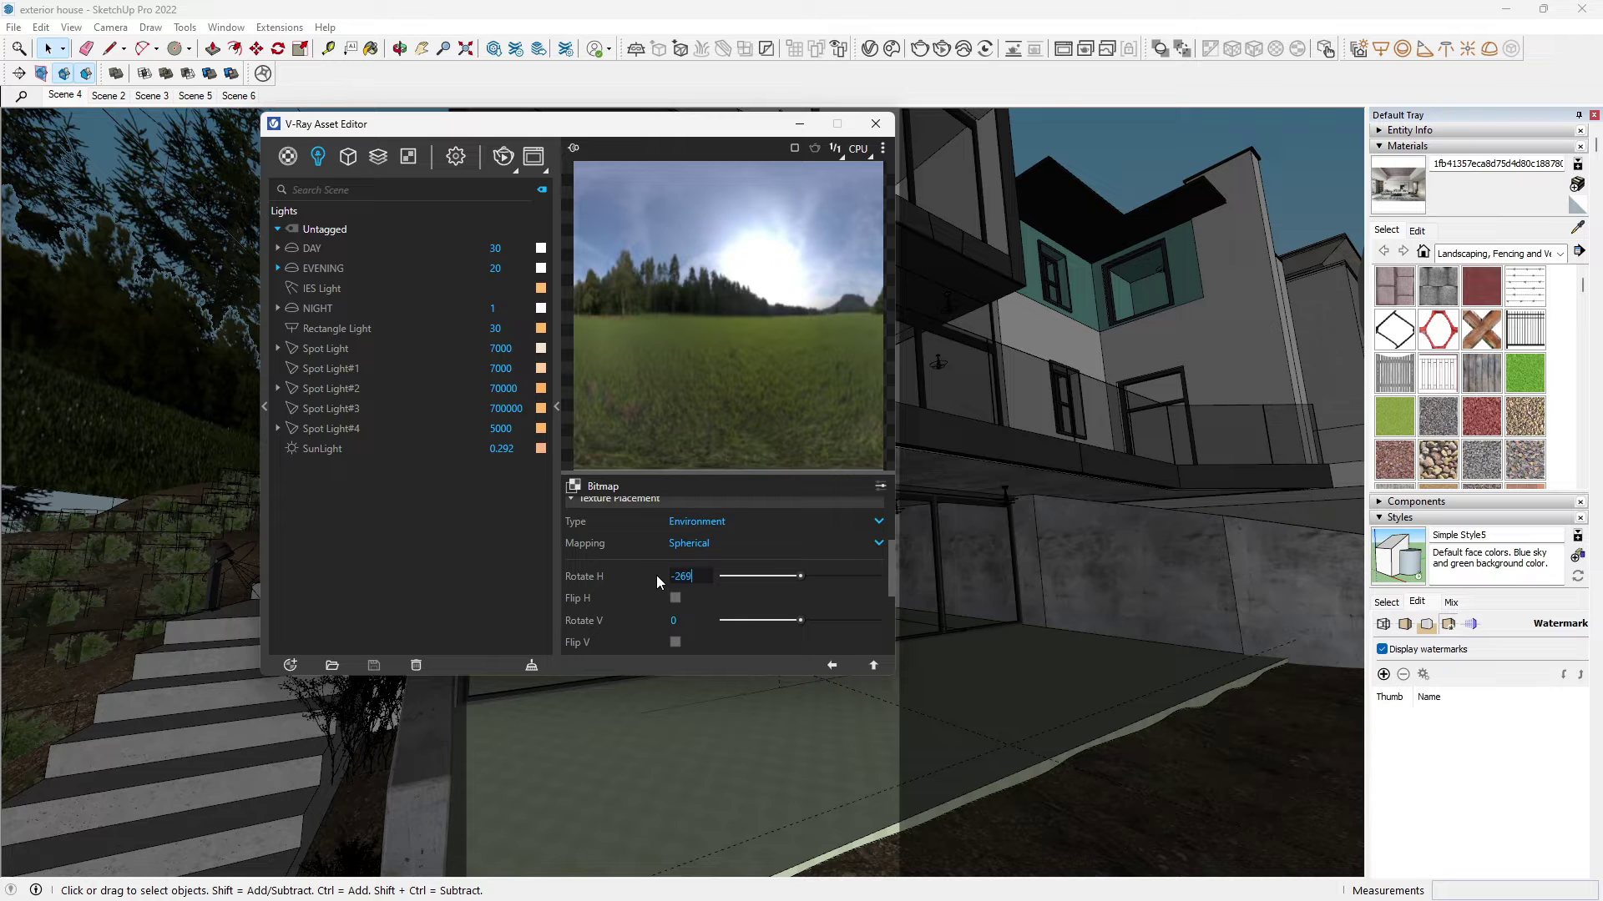
text(.8)
key(Return)
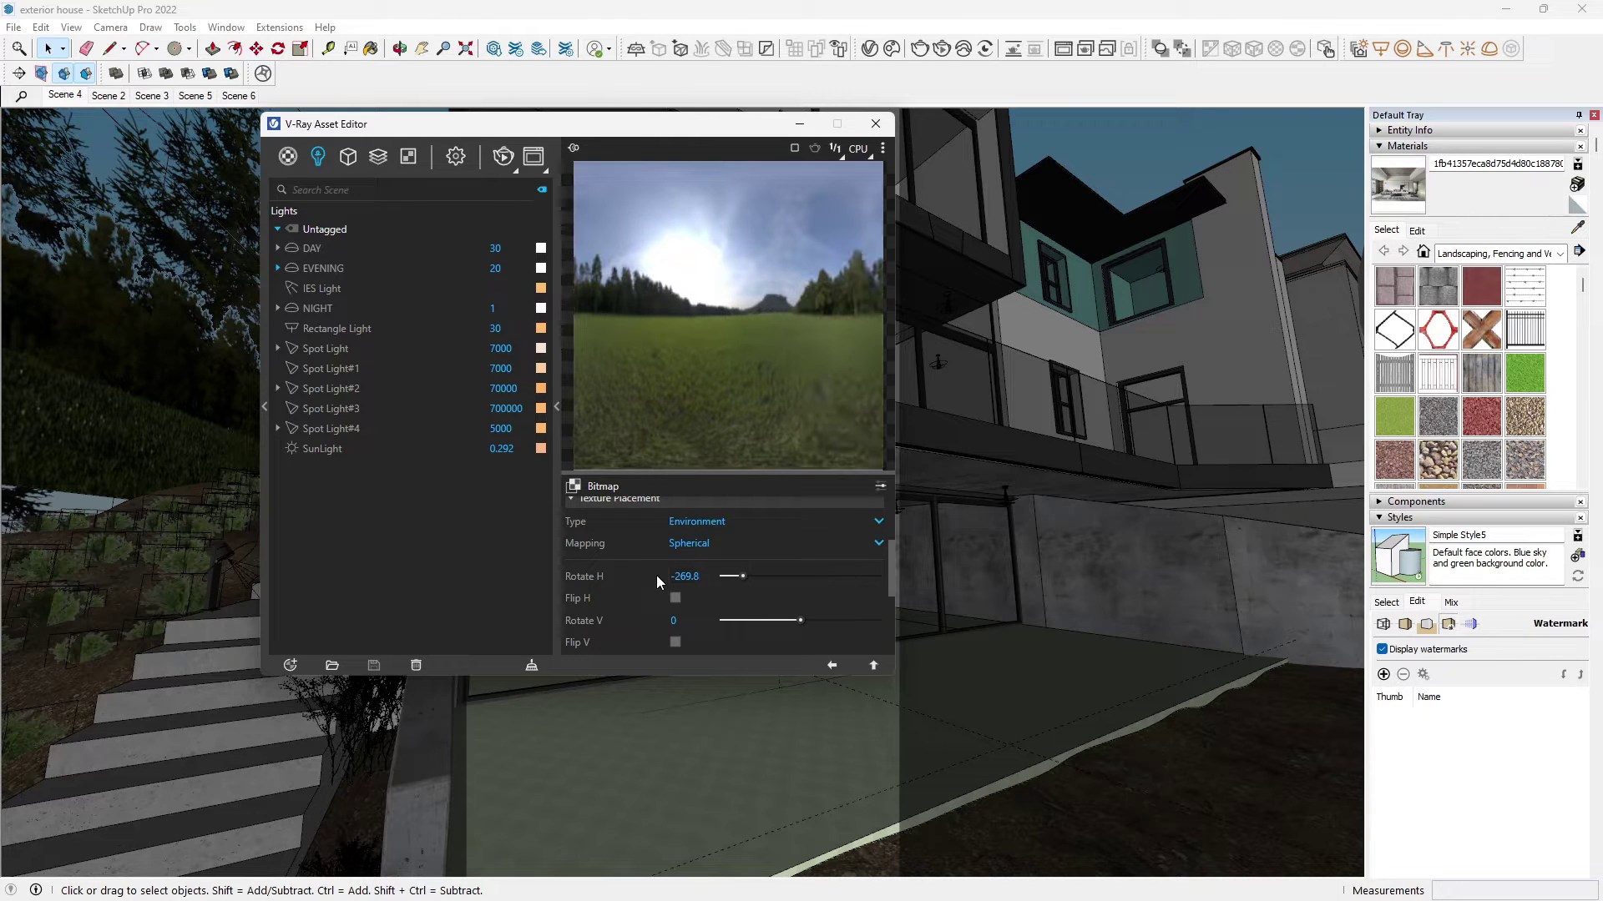
- Set the NIGHT dome light's intensity to 10 and rotate its HDR texture horizontally to 318.4
click(333, 309)
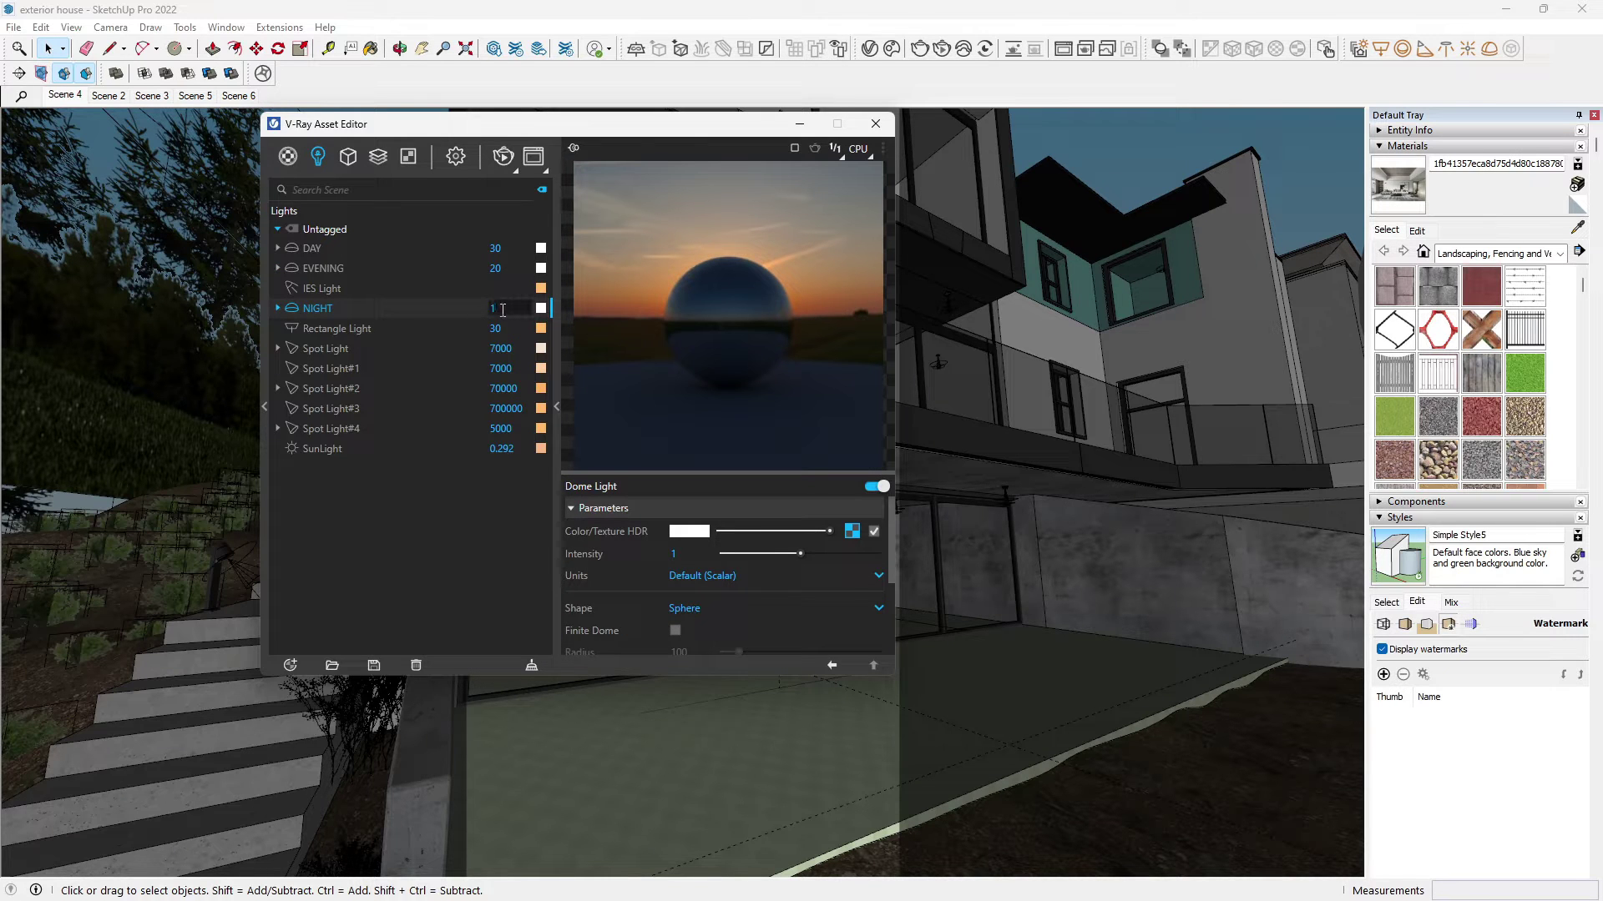
key(Return)
click(852, 531)
click(616, 621)
drag(890, 534, 888, 579)
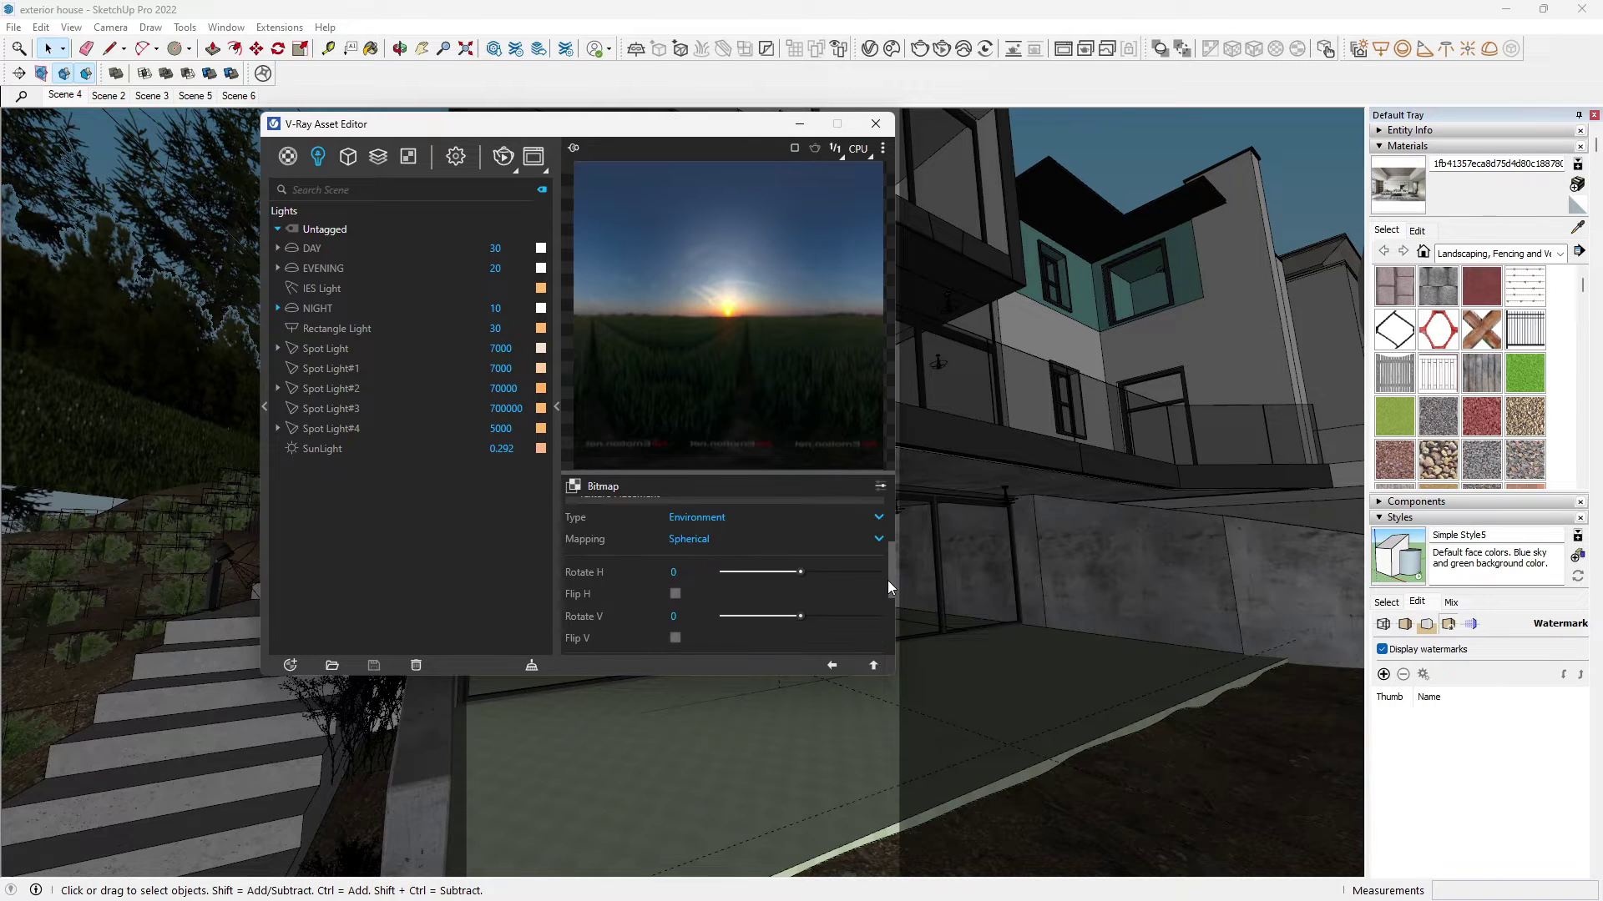
double_click(671, 571)
text(-18.4)
key(Return)
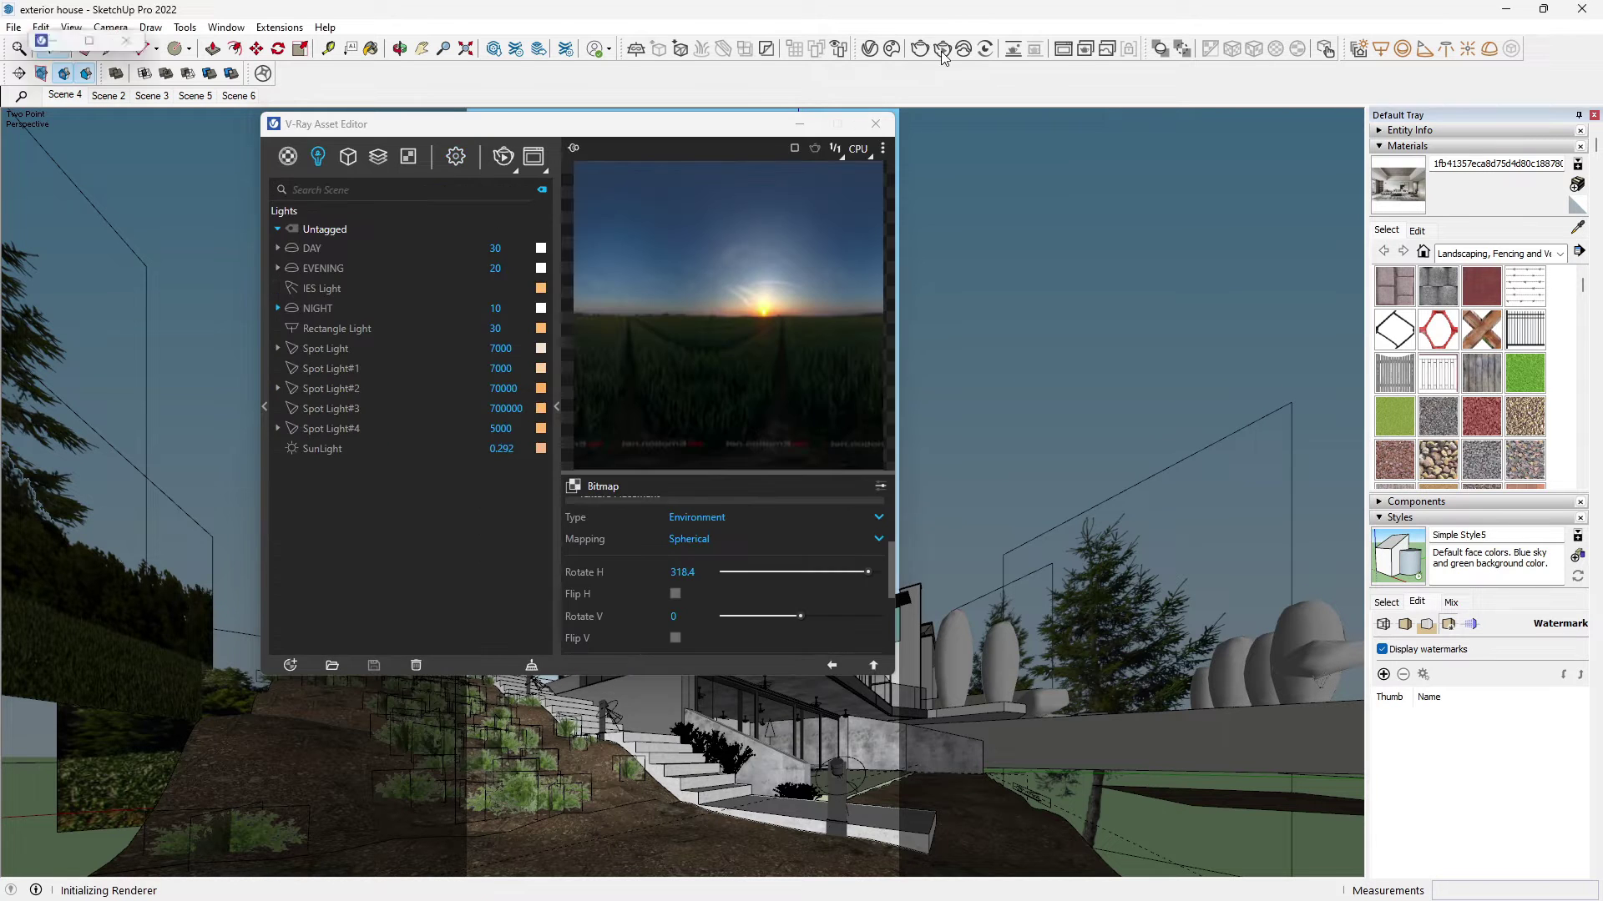
- Run an interactive render of the house and look through the lights listed in the LightMix source
click(939, 50)
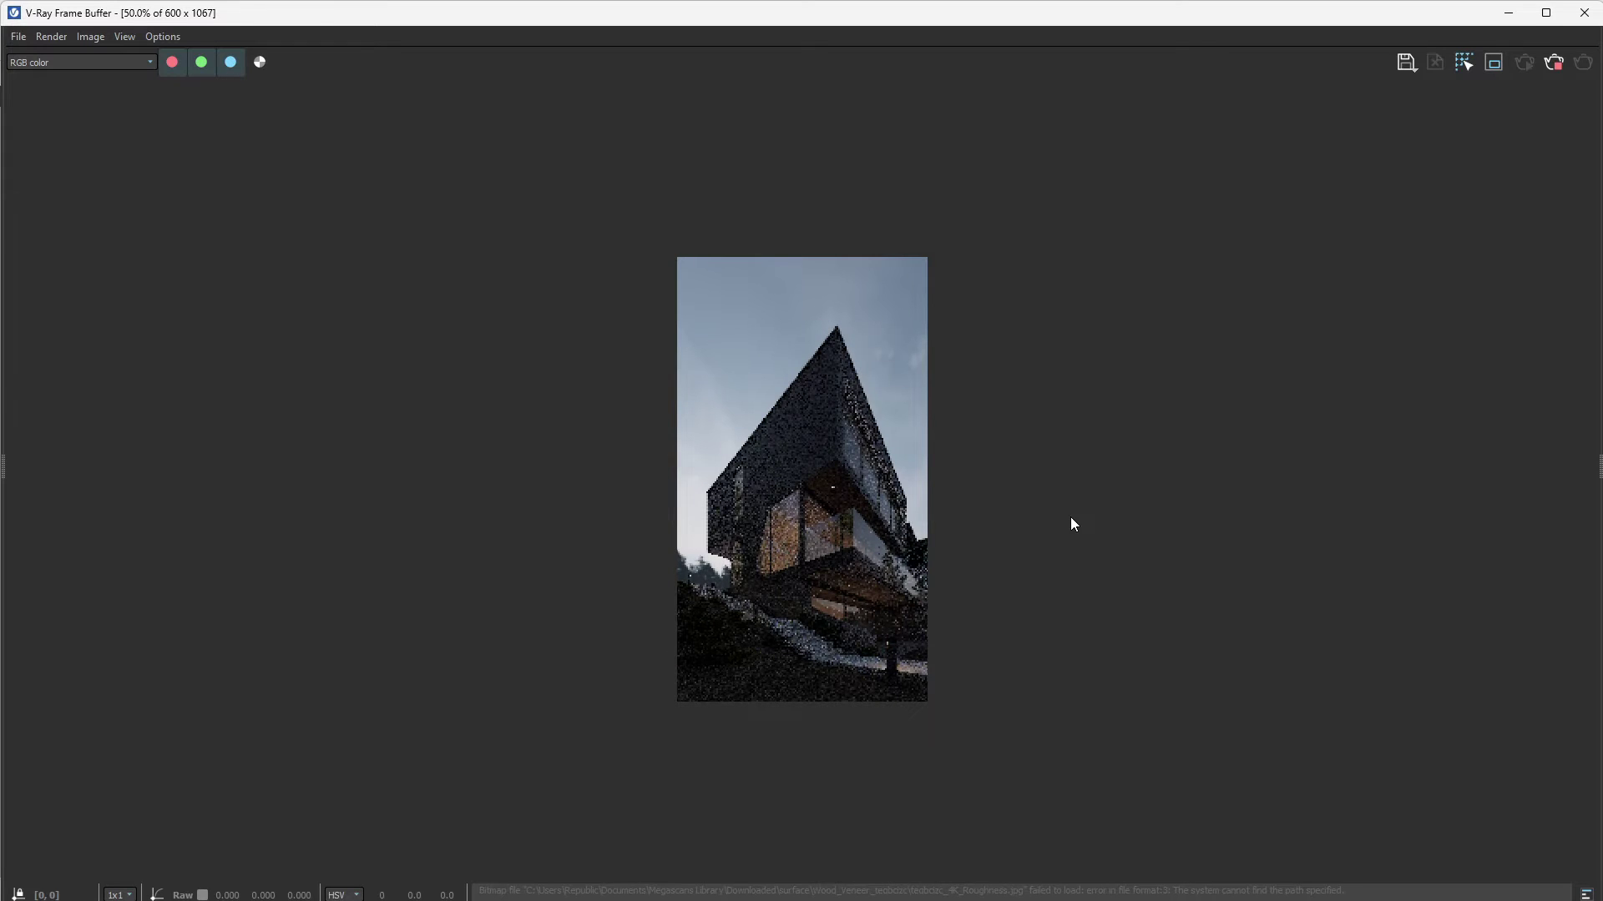
double_click(771, 477)
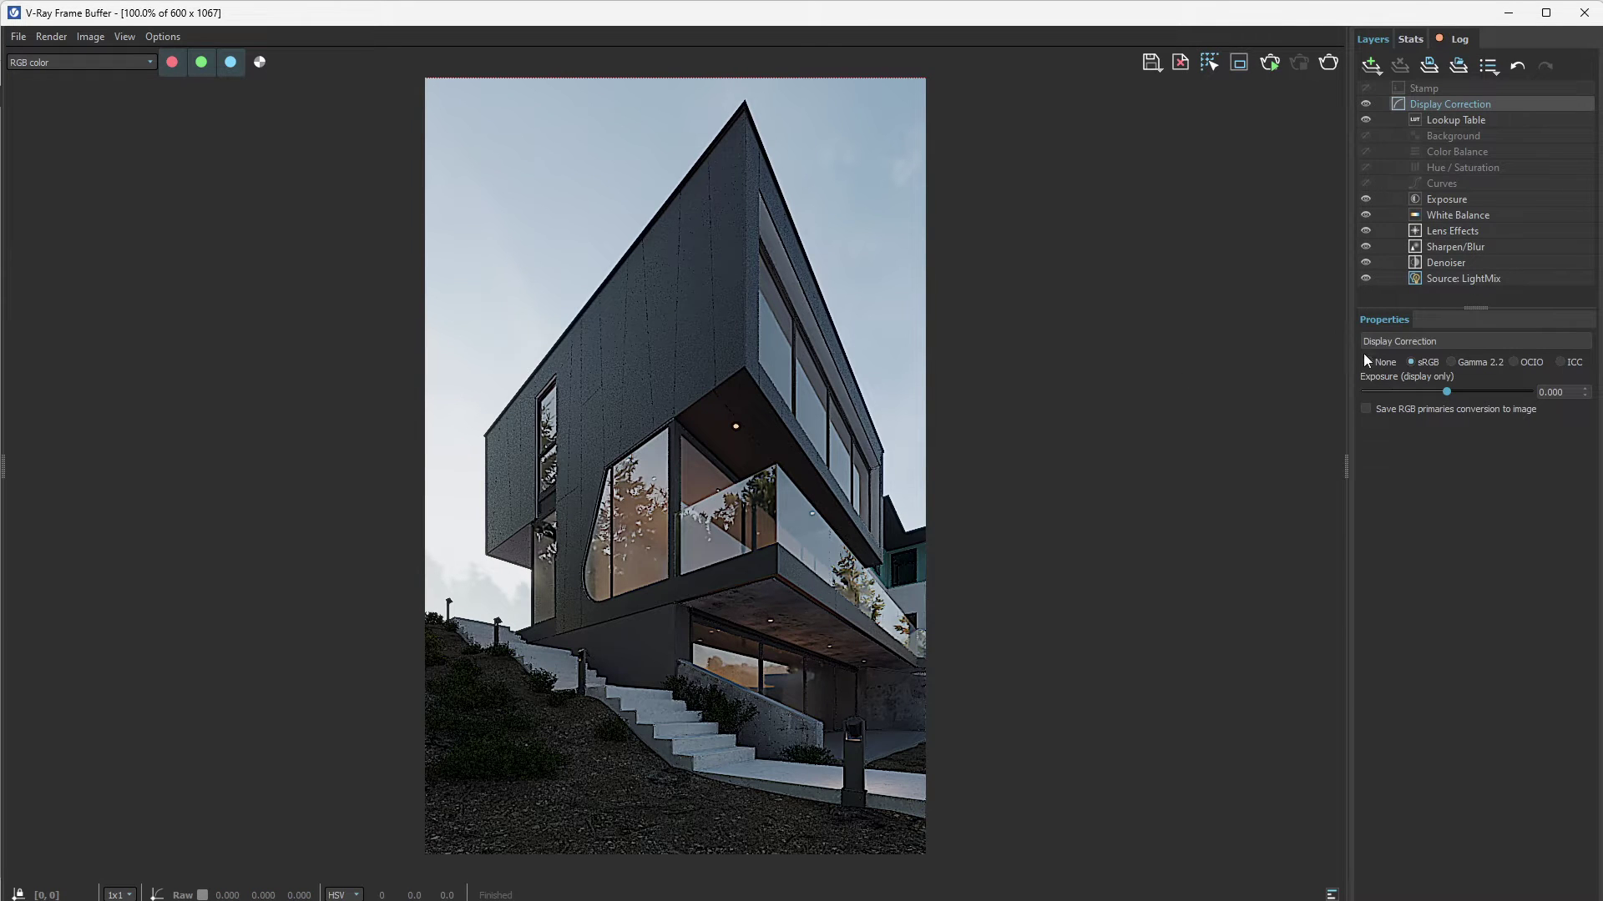
click(1471, 279)
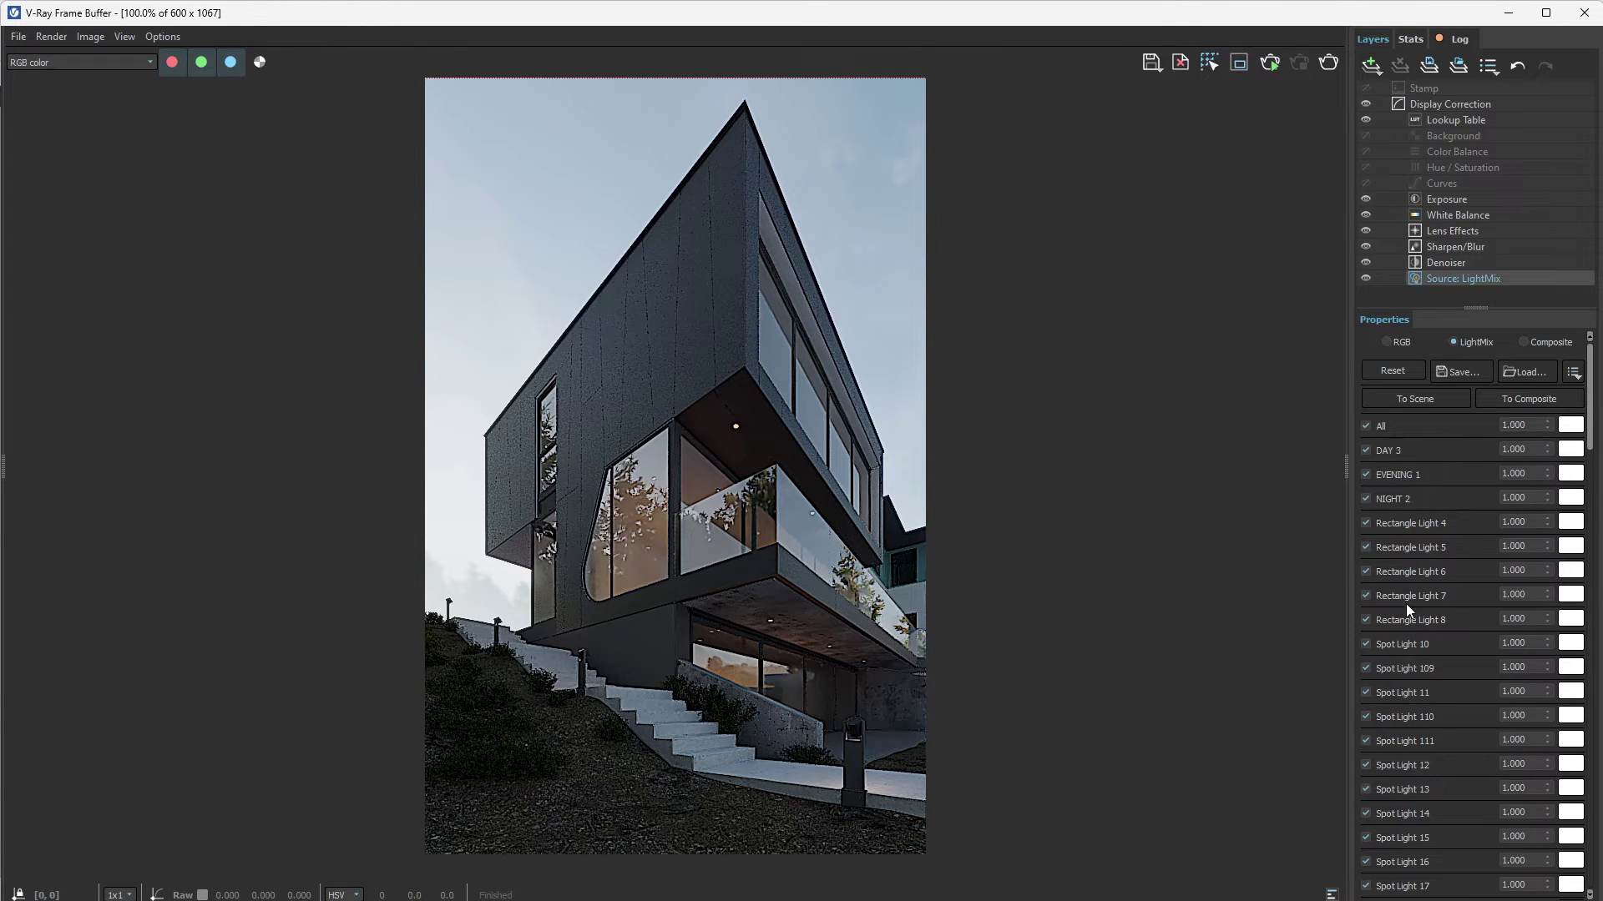
scroll(1406, 603, down, 4)
scroll(1419, 634, down, 4)
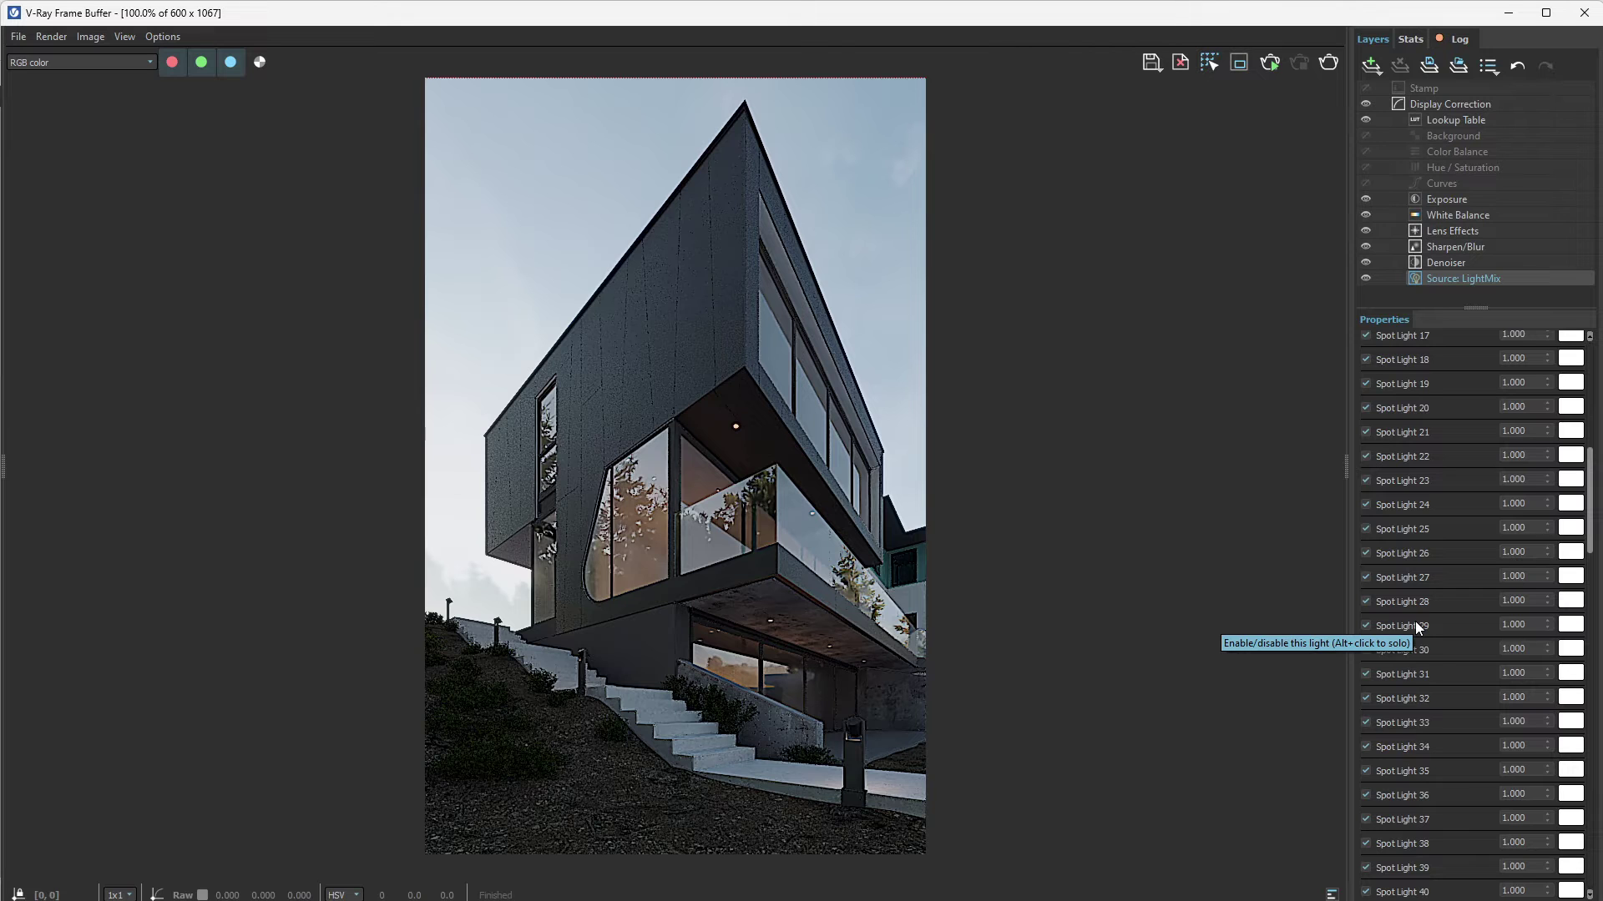
scroll(1434, 568, up, 8)
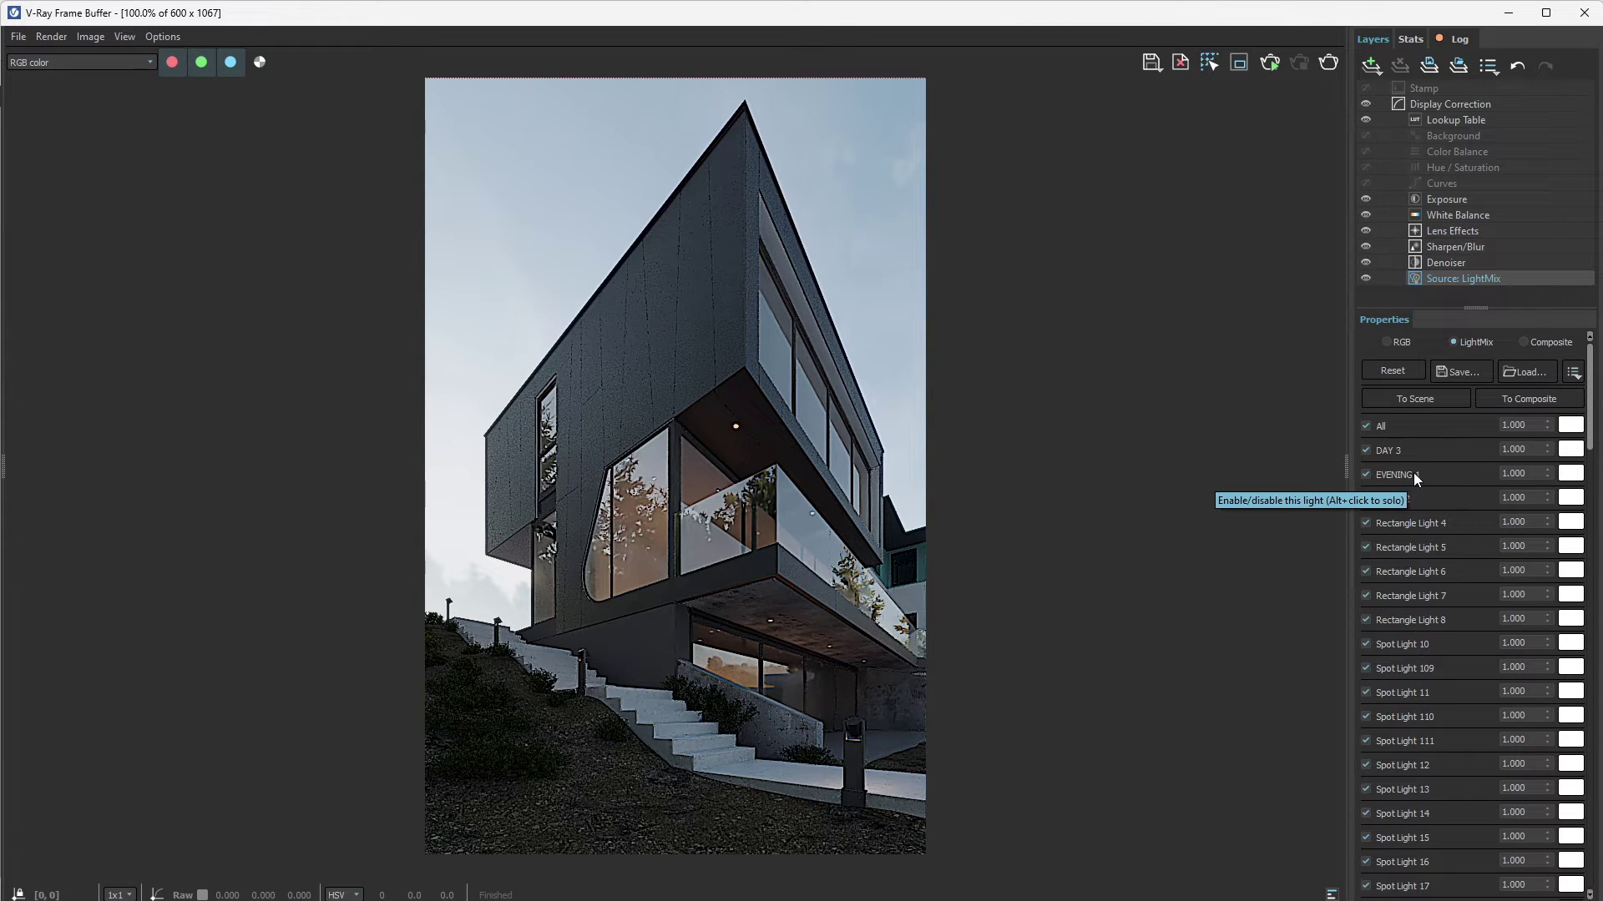
scroll(622, 317, up, 2)
scroll(693, 367, down, 2)
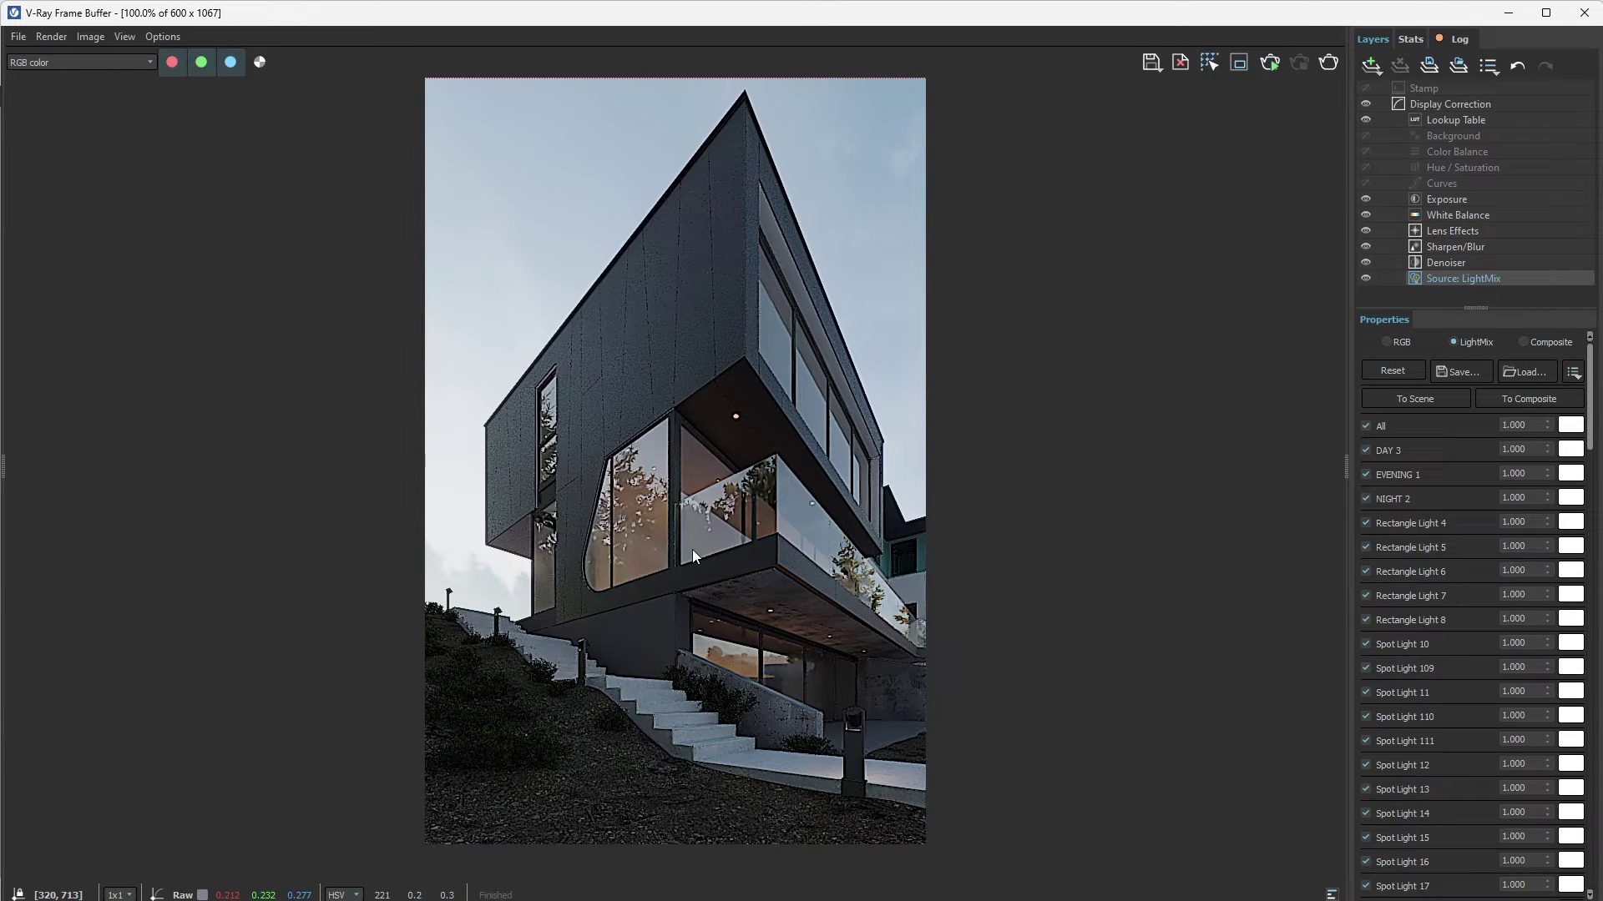
- Disable the EVENING and NIGHT dome lights in the LightMix source
click(1367, 473)
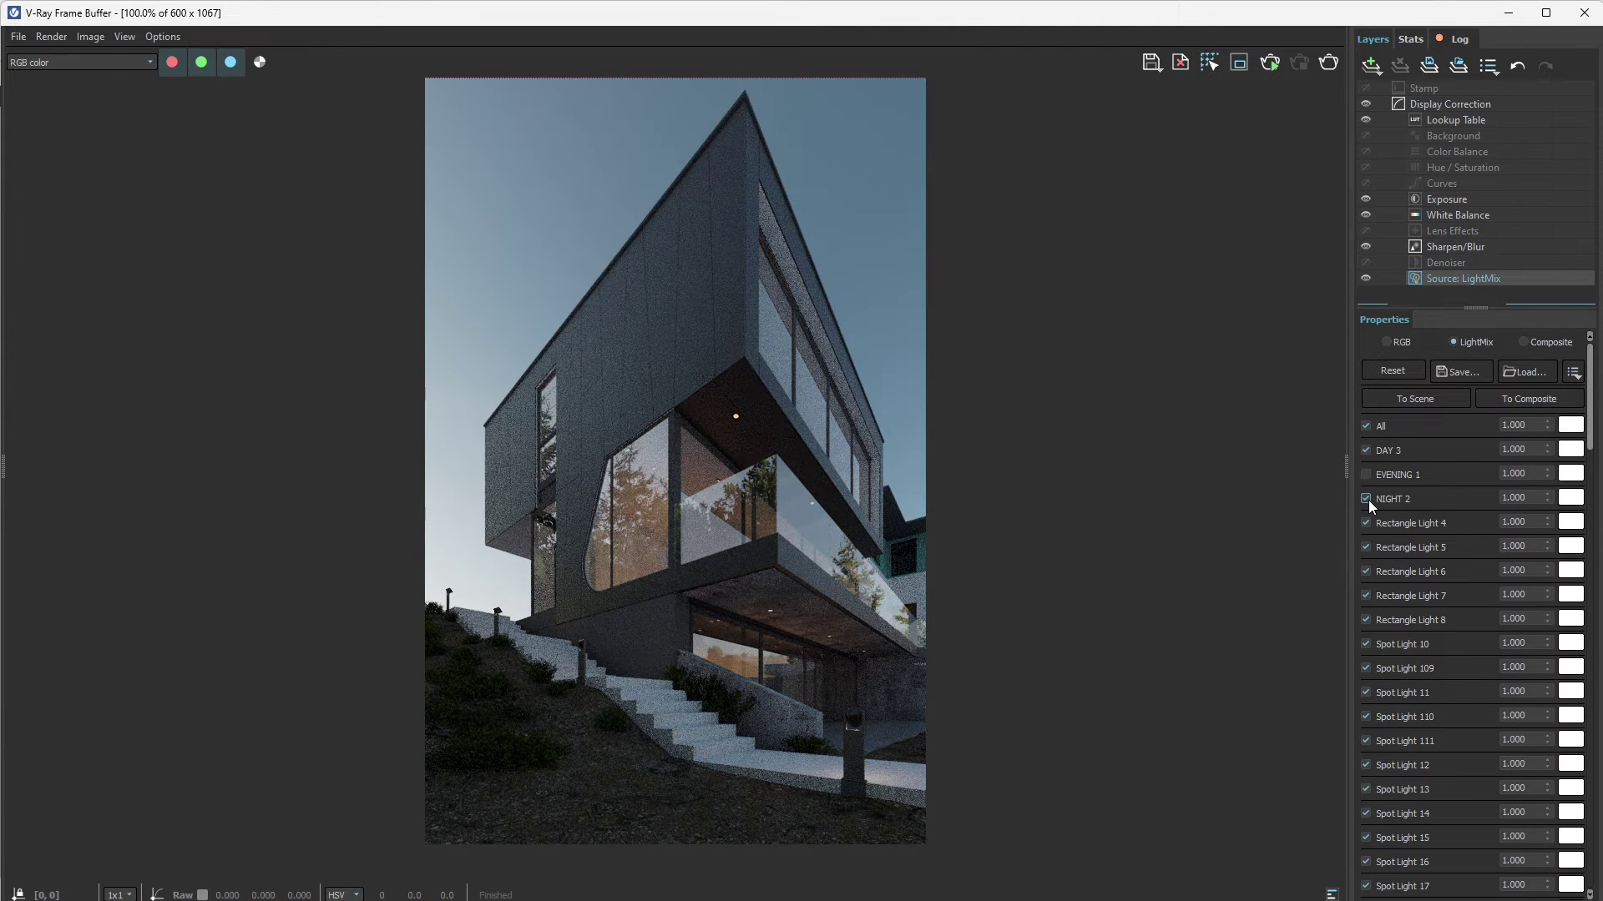
click(1367, 499)
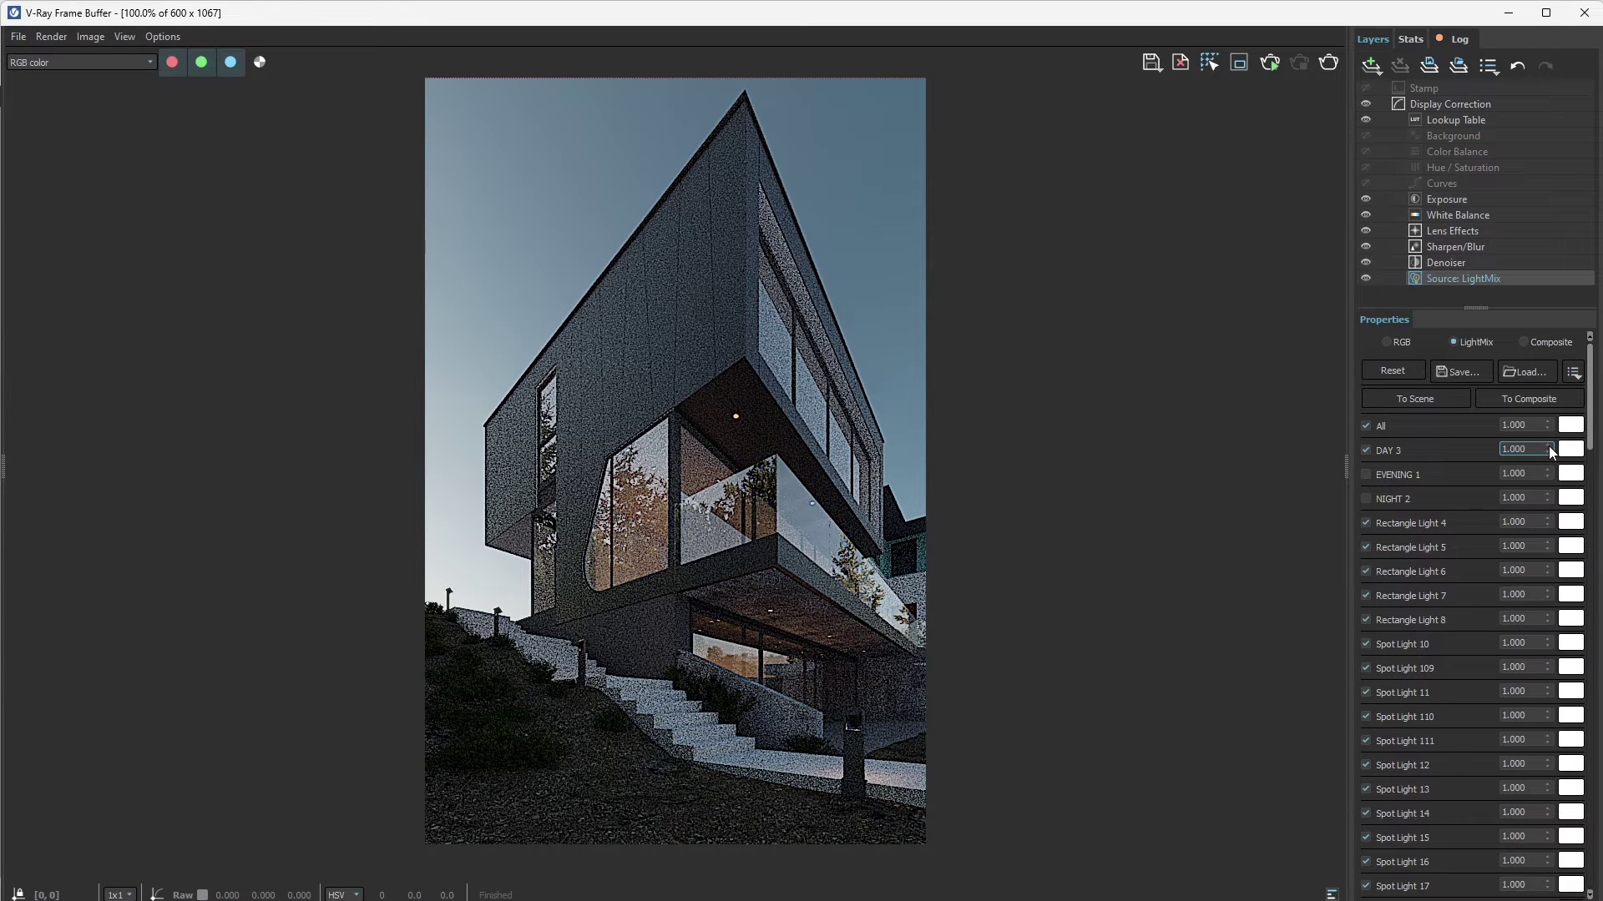
- Try a higher DAY multiplier in the light mix, then return the DAY and SunLight multipliers to 1.000
click(1524, 447)
drag(1549, 446, 1540, 249)
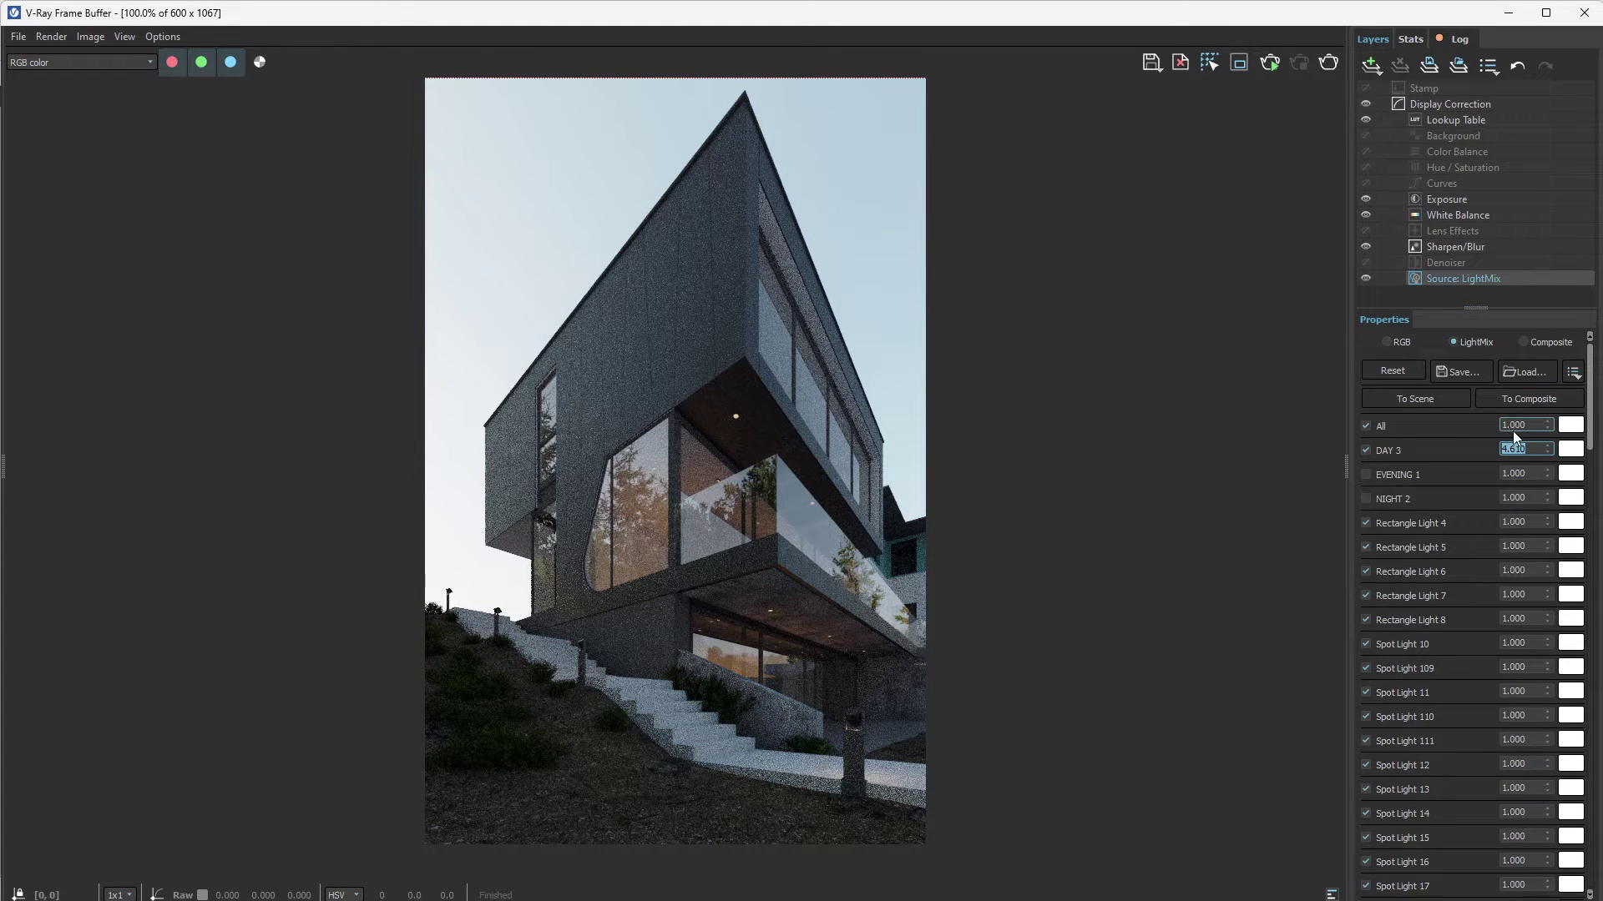
text(30)
key(Return)
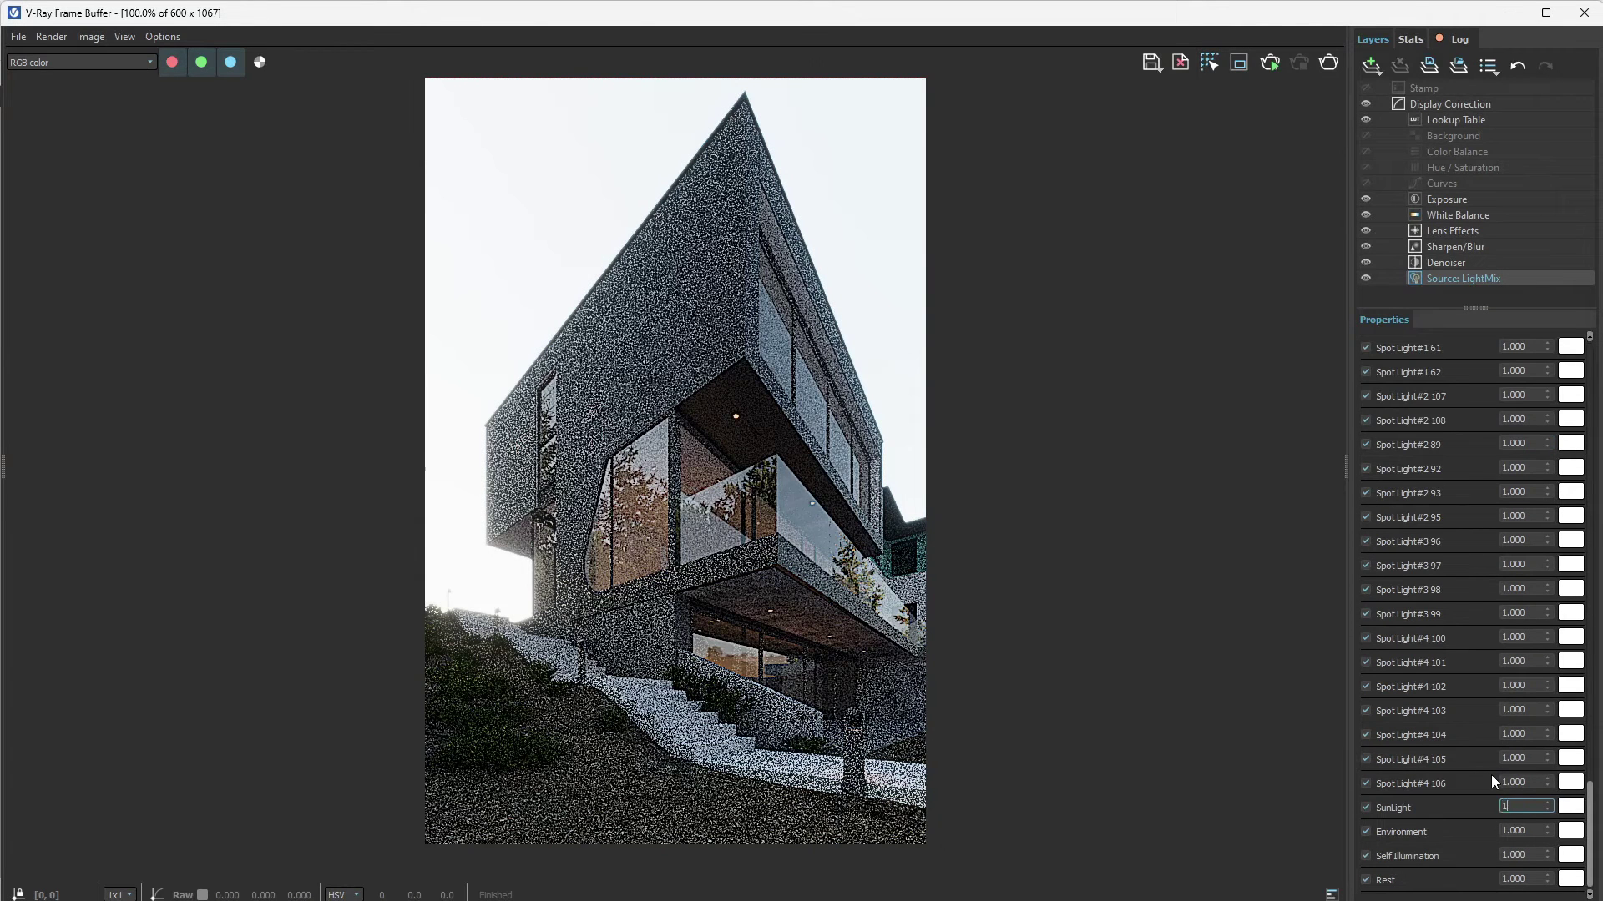
key(Return)
drag(1590, 835, 1591, 388)
click(1511, 451)
drag(1533, 452, 1499, 452)
key(Return)
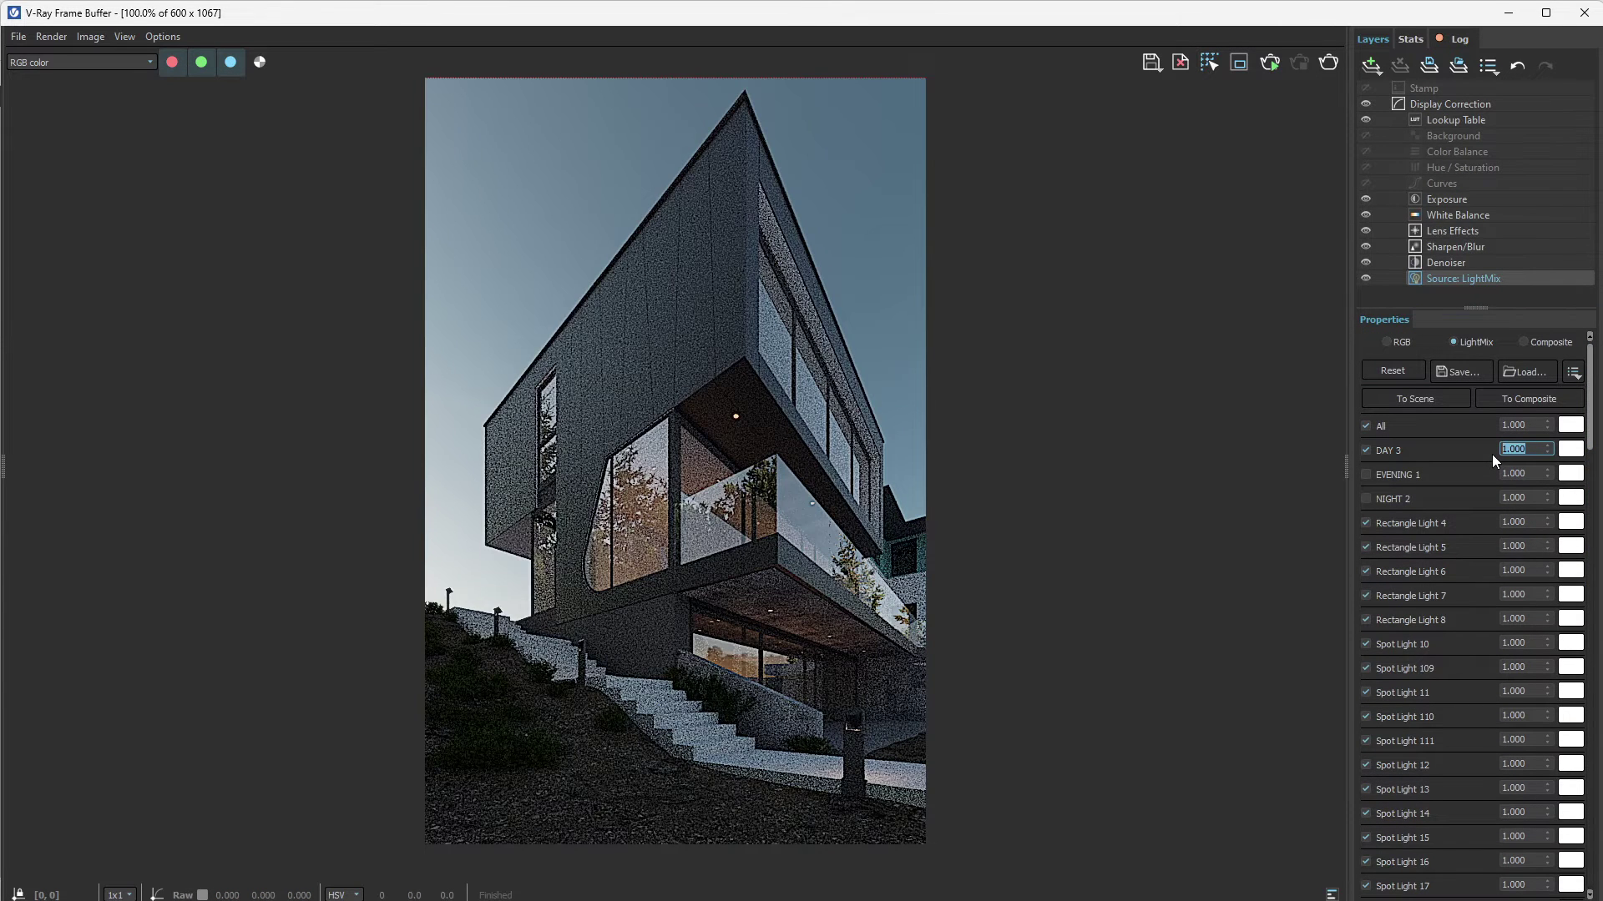
- Close the frame buffer, inspect the SunLight settings and hide the large backdrop plane group beside the planted hillside
click(1585, 12)
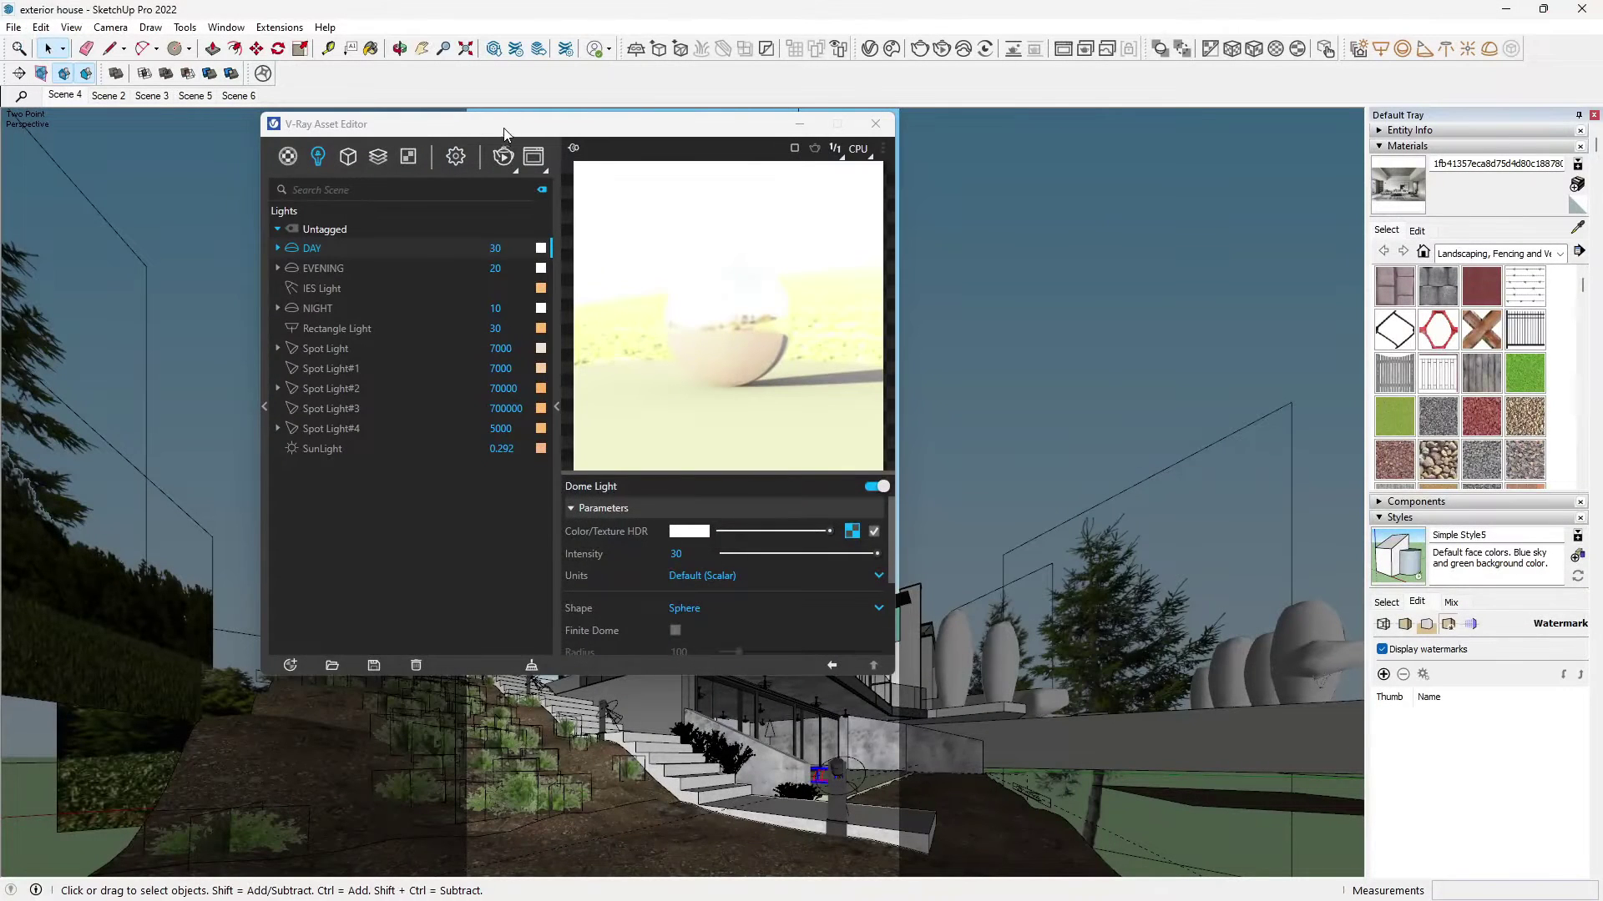
drag(497, 129, 957, 122)
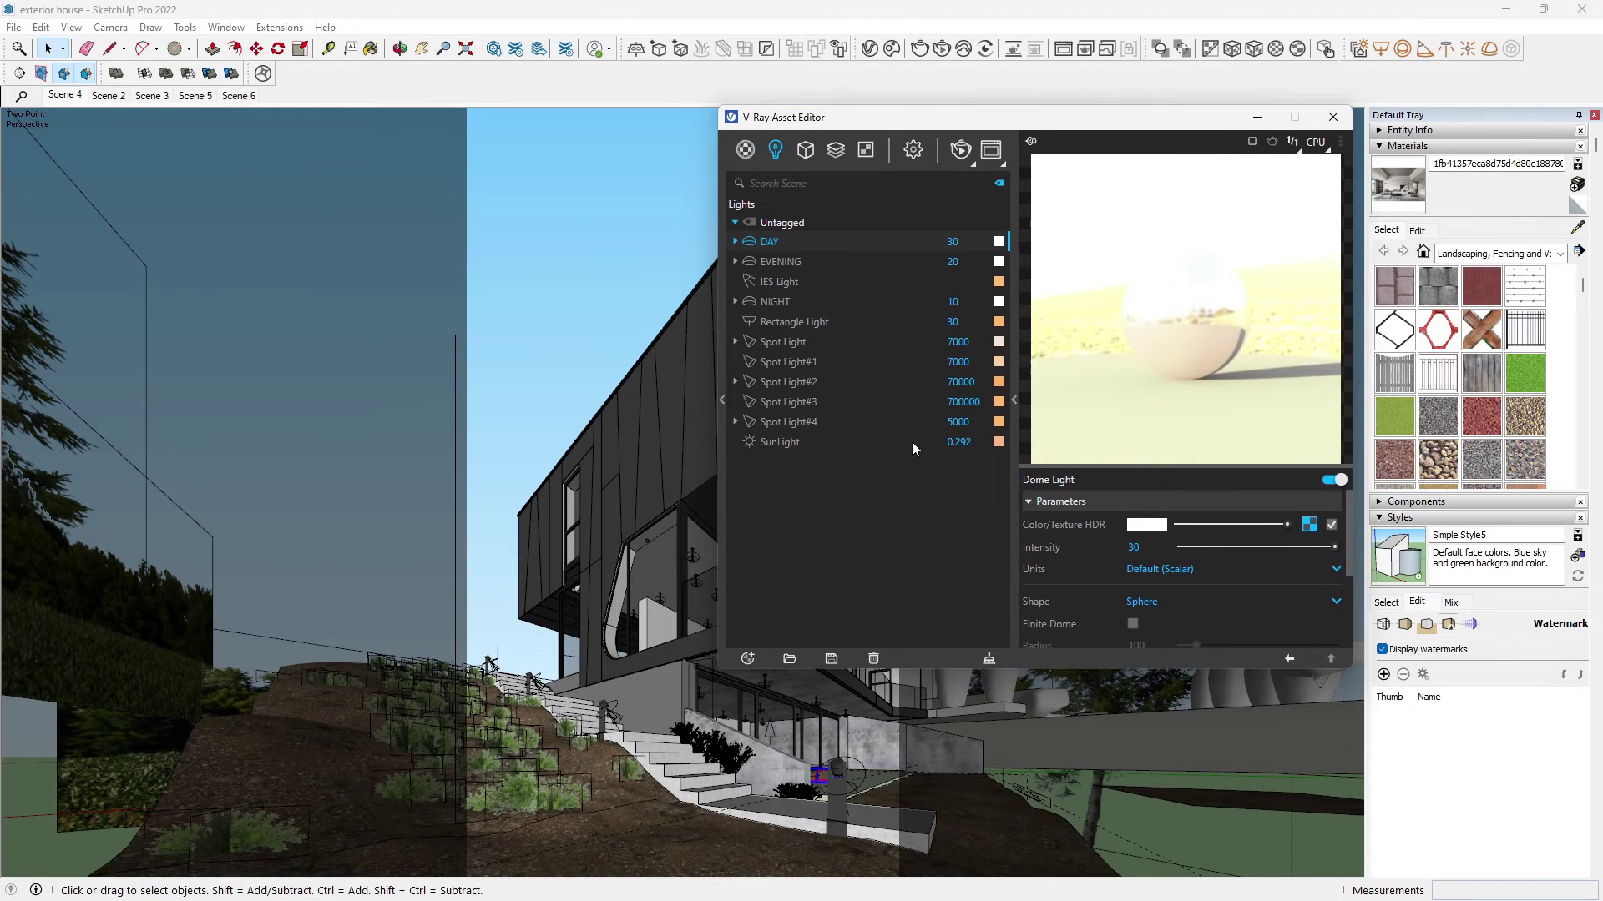
click(794, 444)
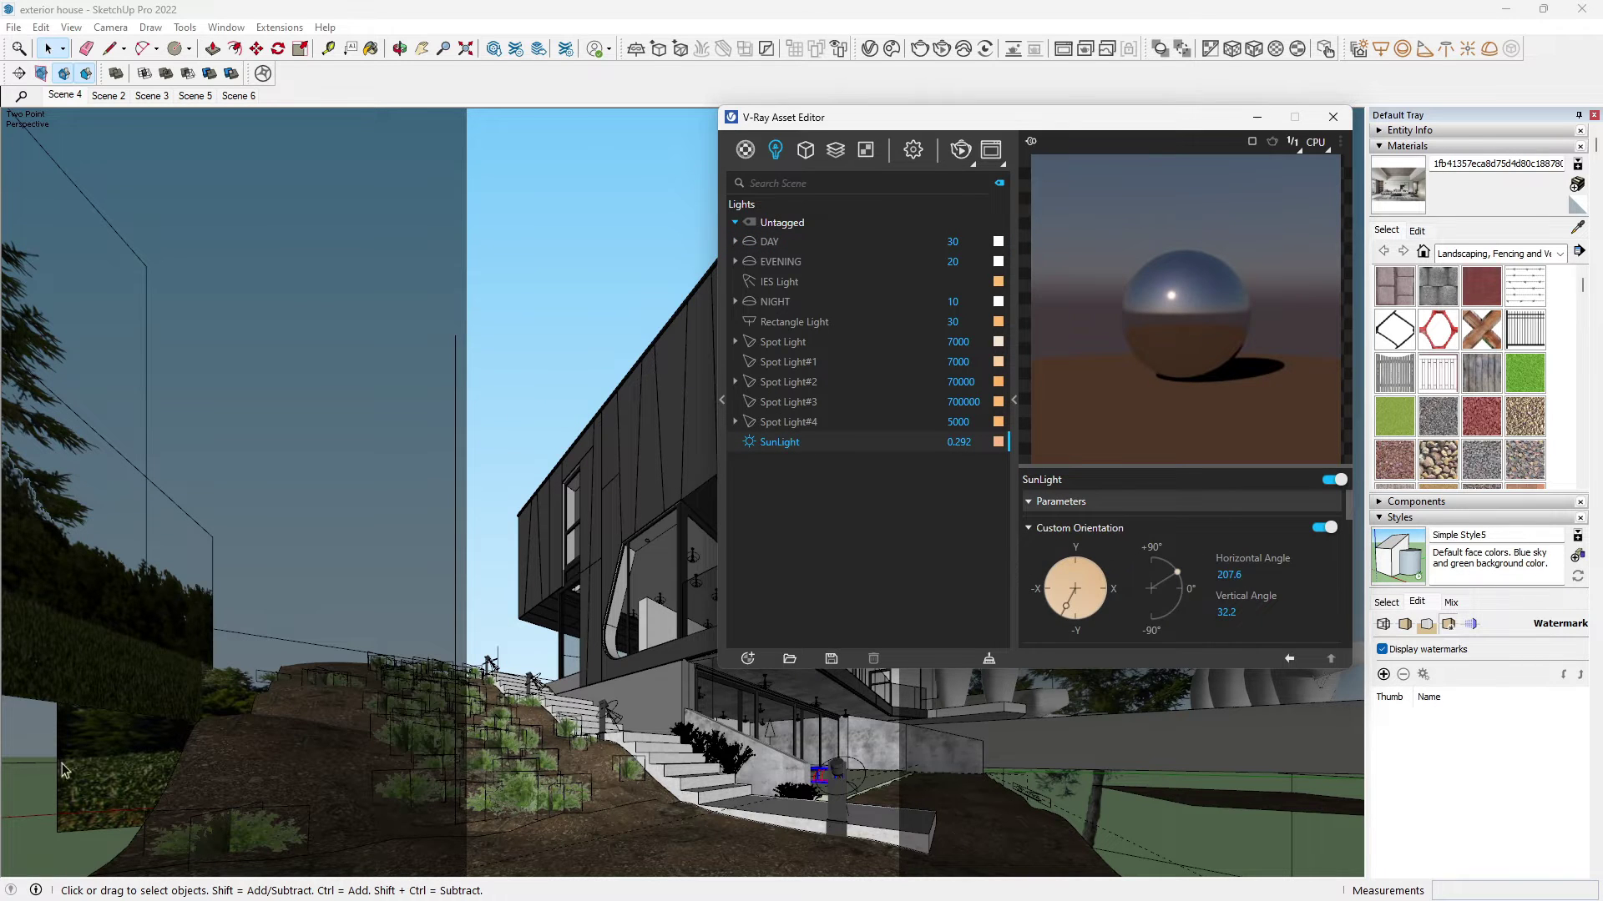
right_click(30, 686)
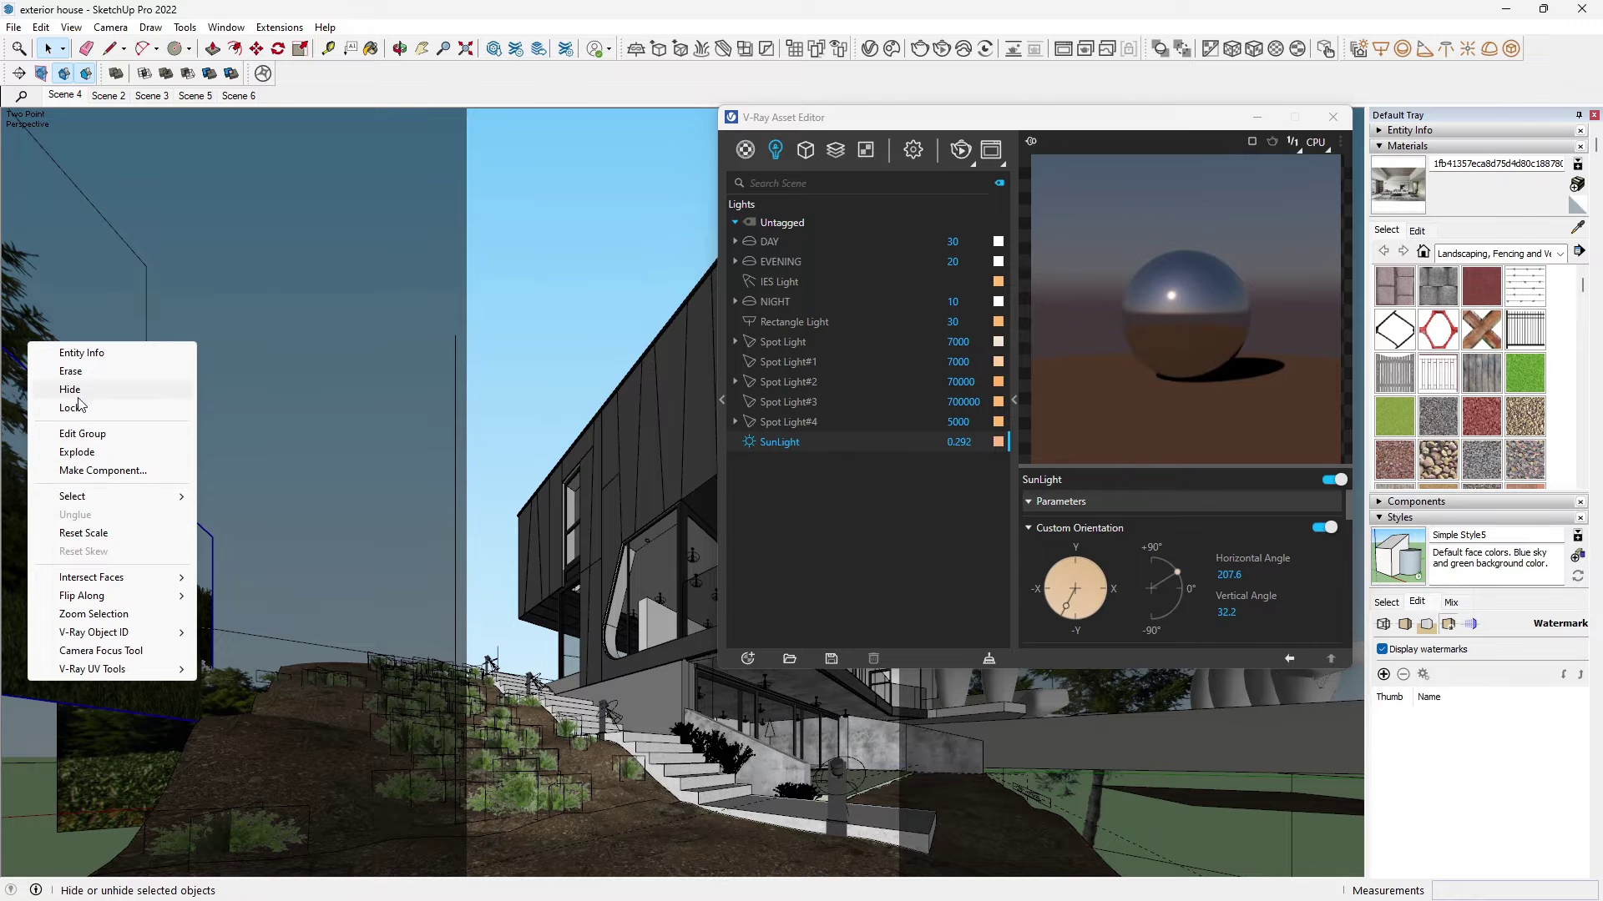
click(83, 451)
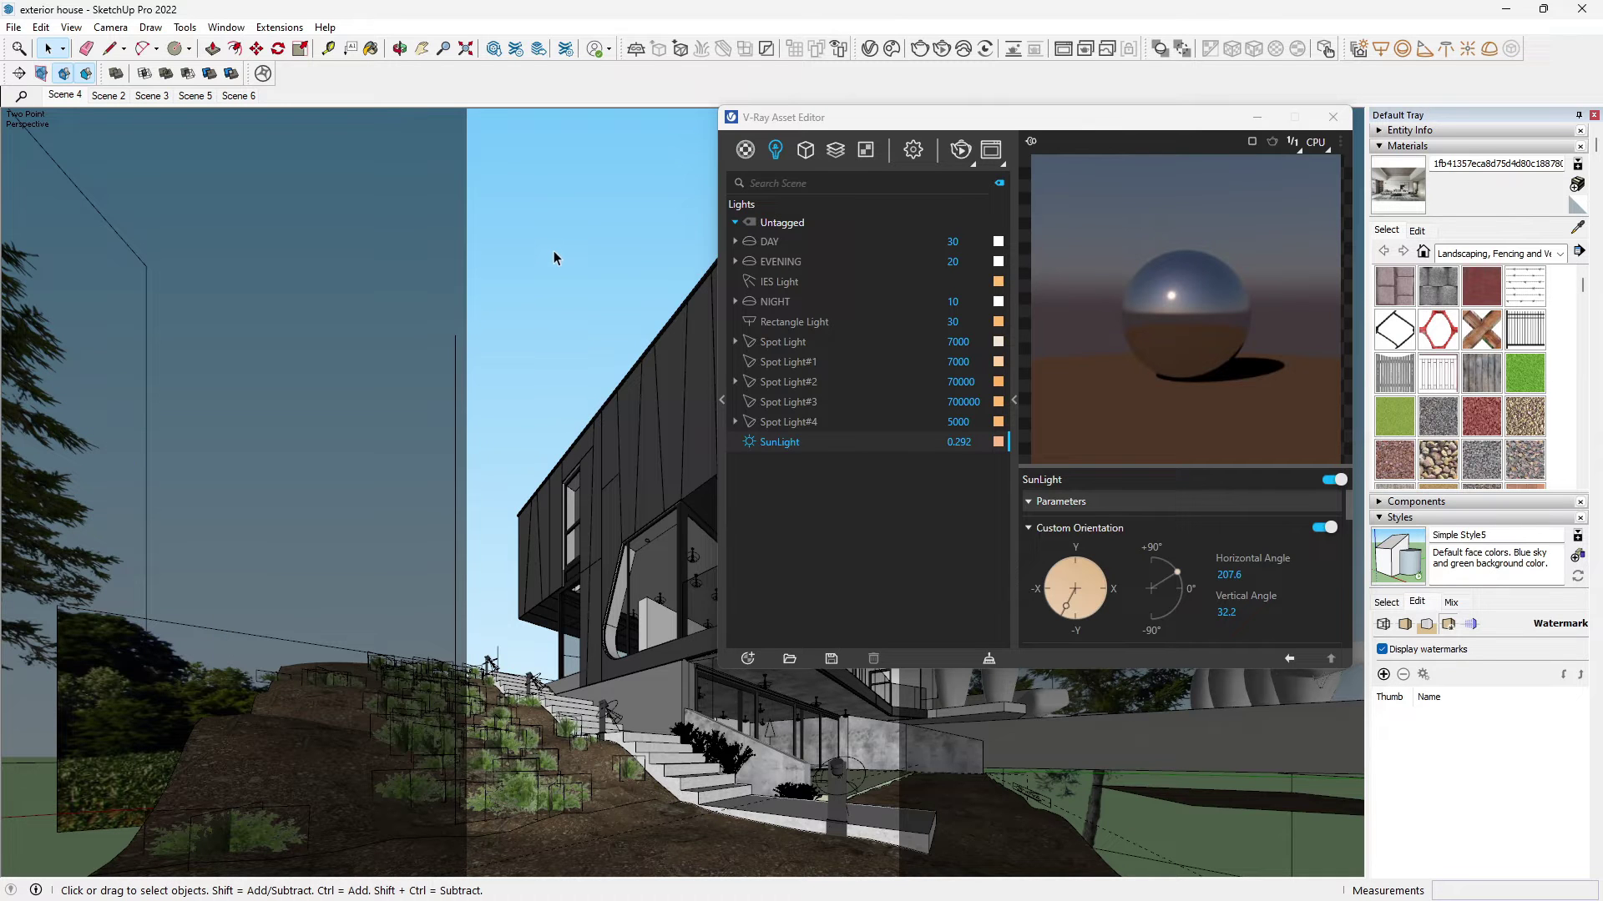
- Select the DAY dome light and check the house in a new interactive render
drag(1043, 117, 835, 131)
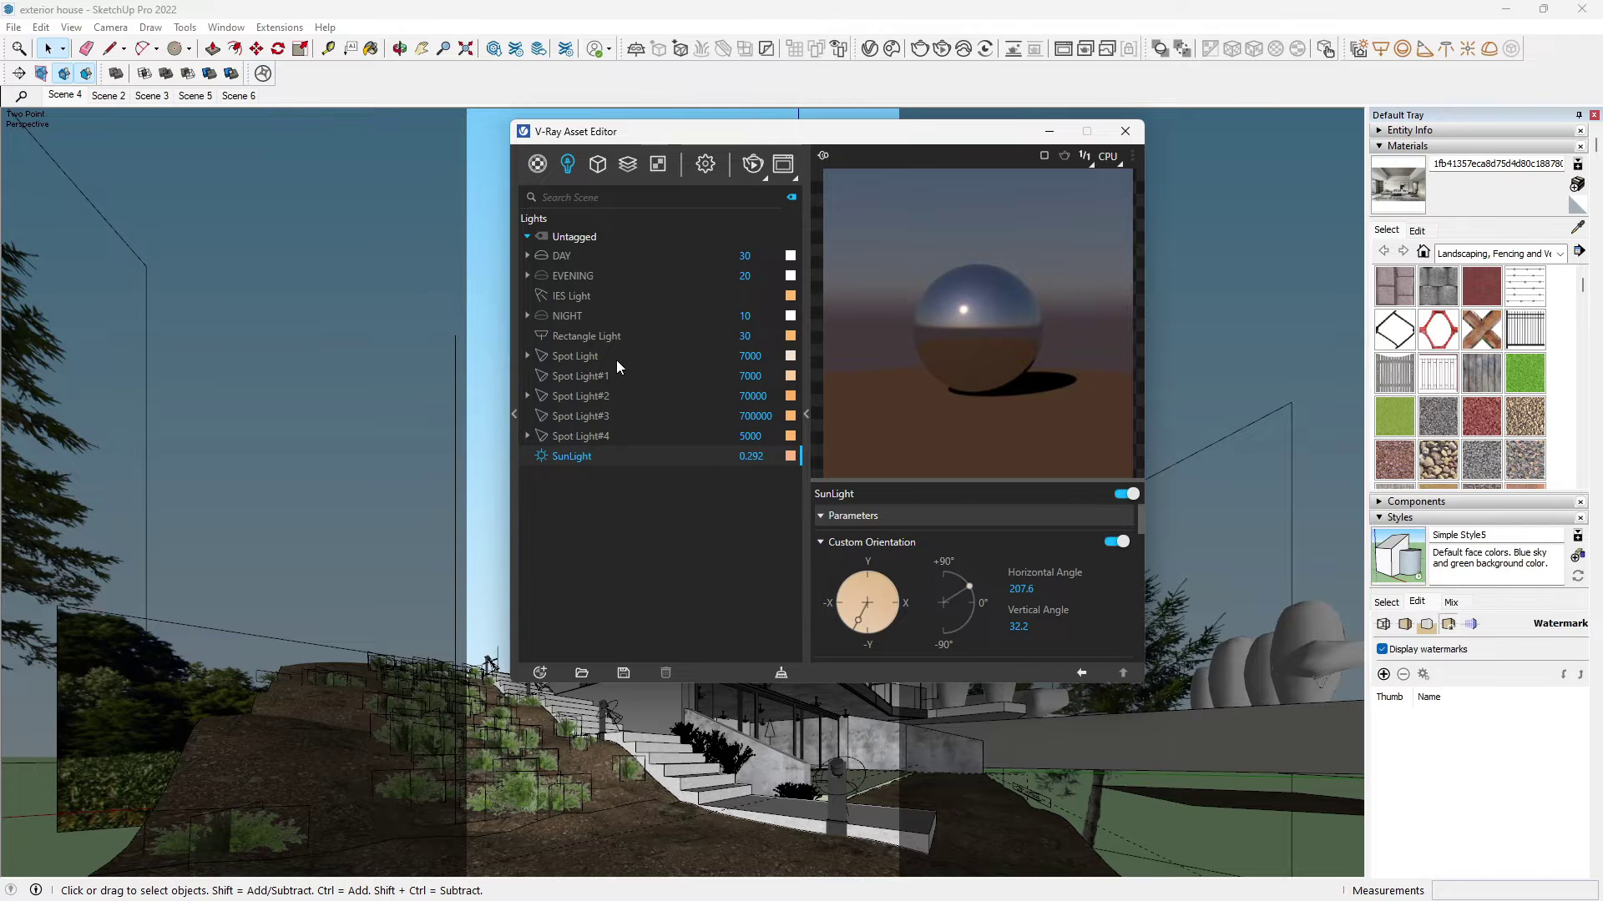
drag(901, 137, 480, 175)
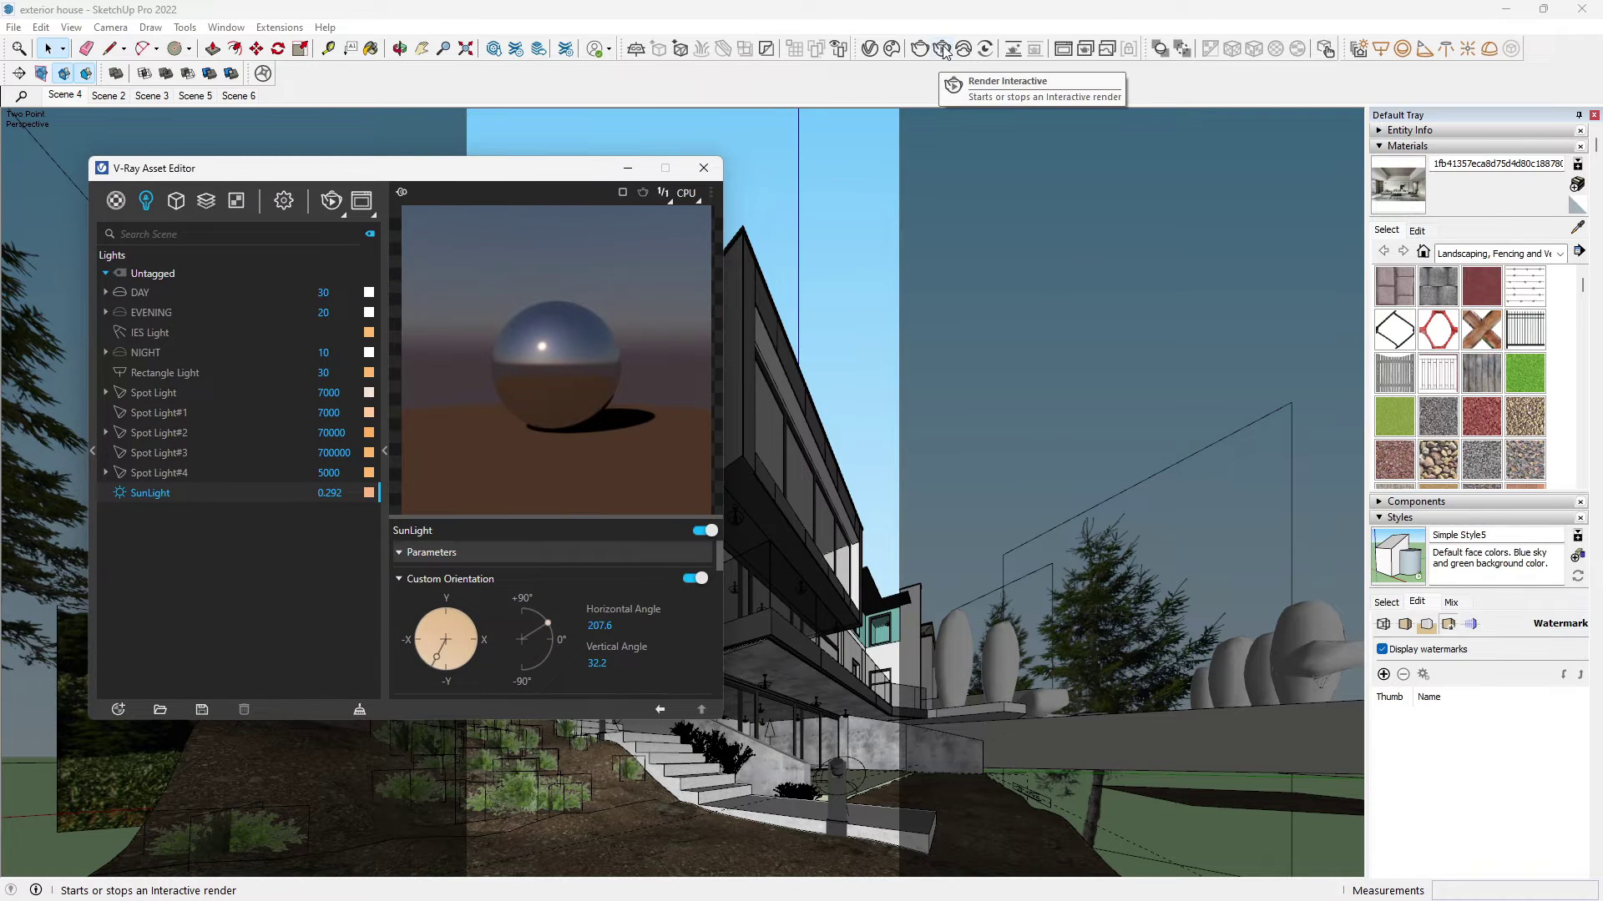
click(145, 293)
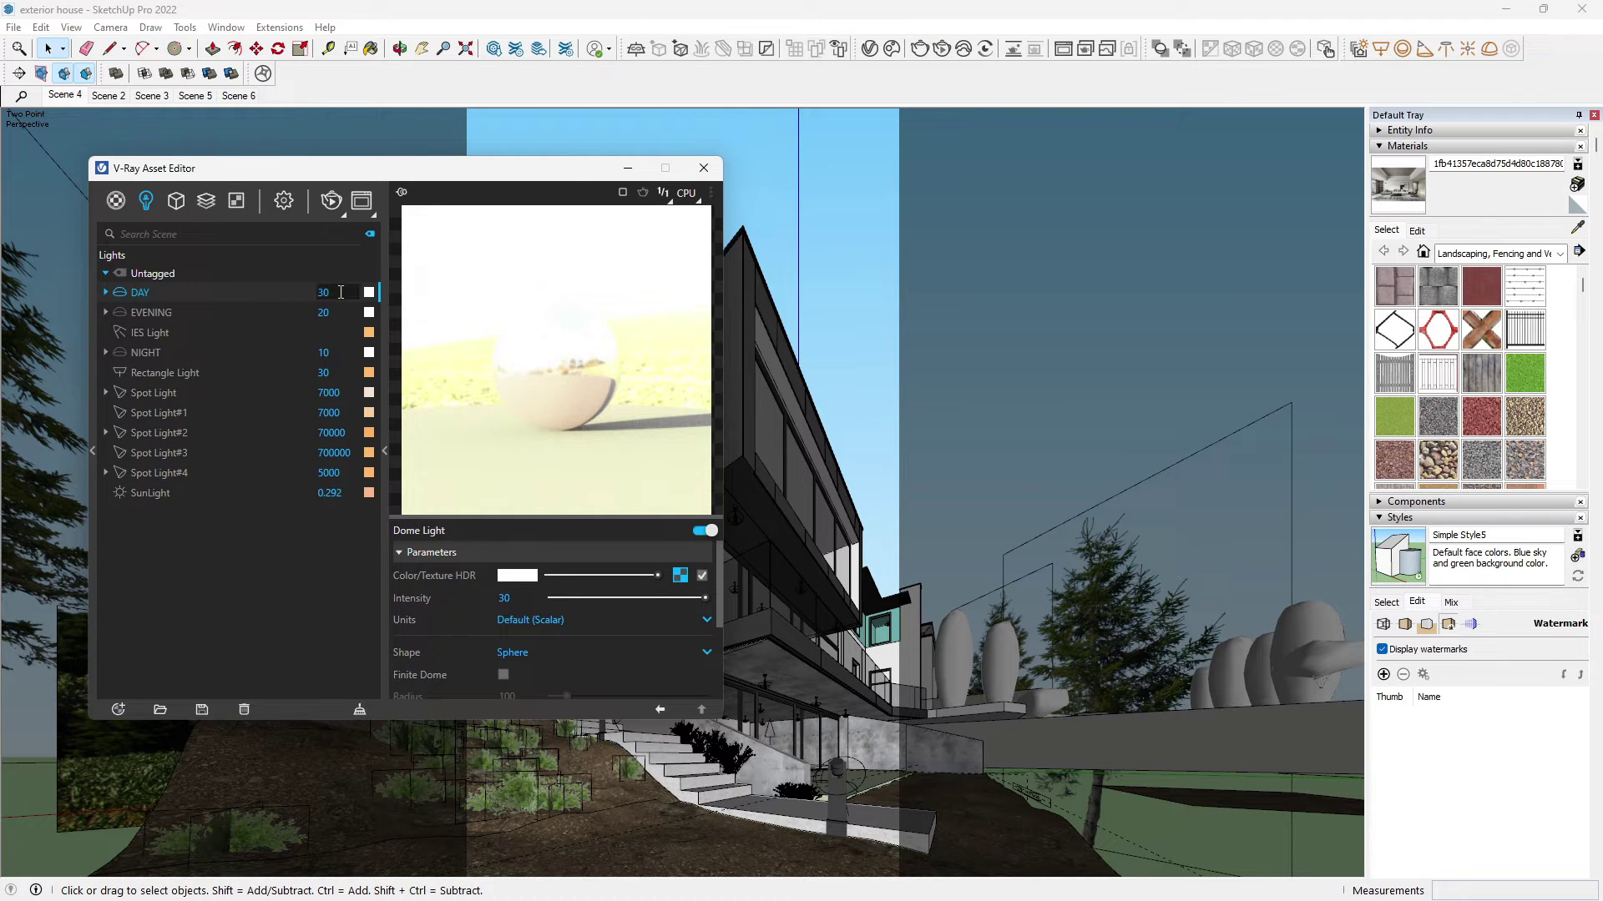
click(942, 49)
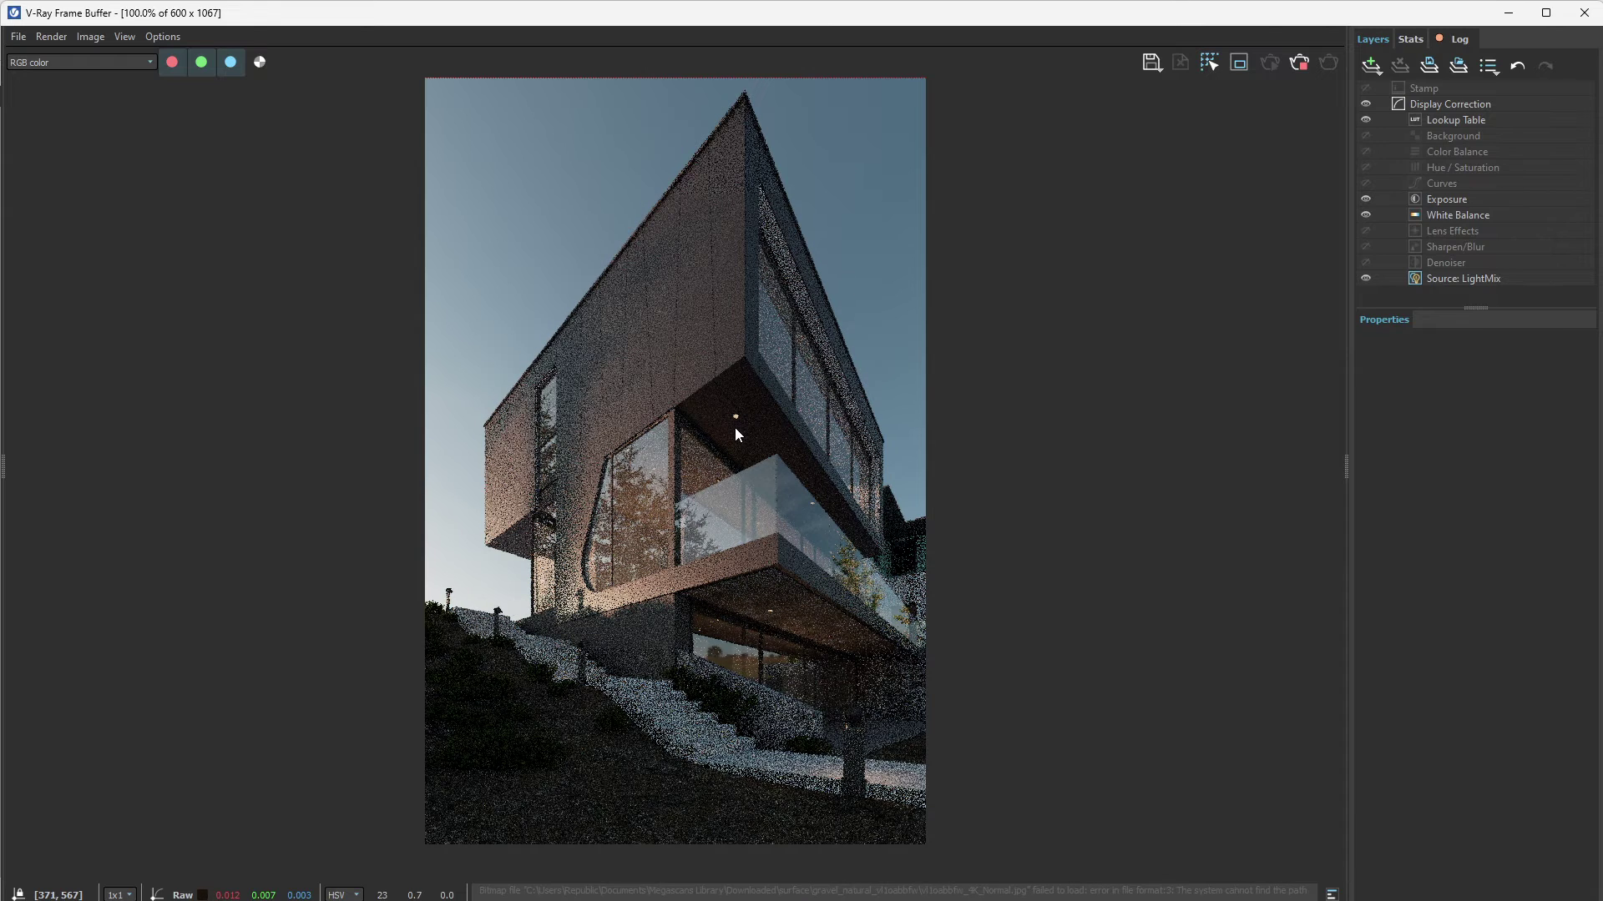
click(1584, 12)
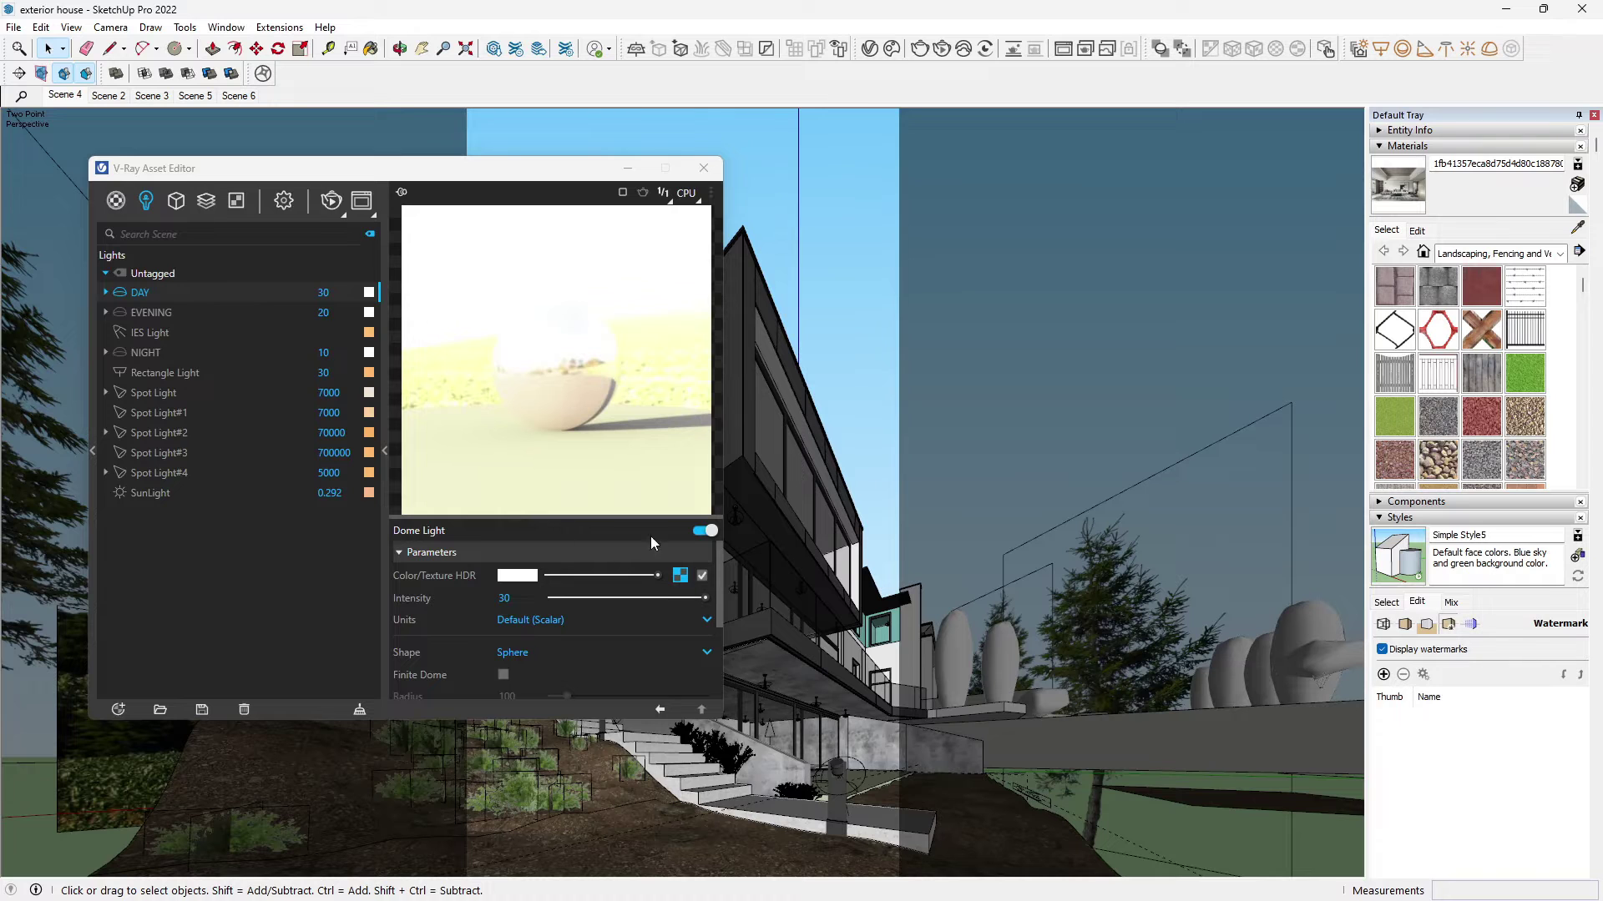
- Wrap the DAY dome light's HDR texture in a Color Correction and set its lightness mode to Gain / Gamma / Lift
right_click(683, 577)
mouse_move(653, 657)
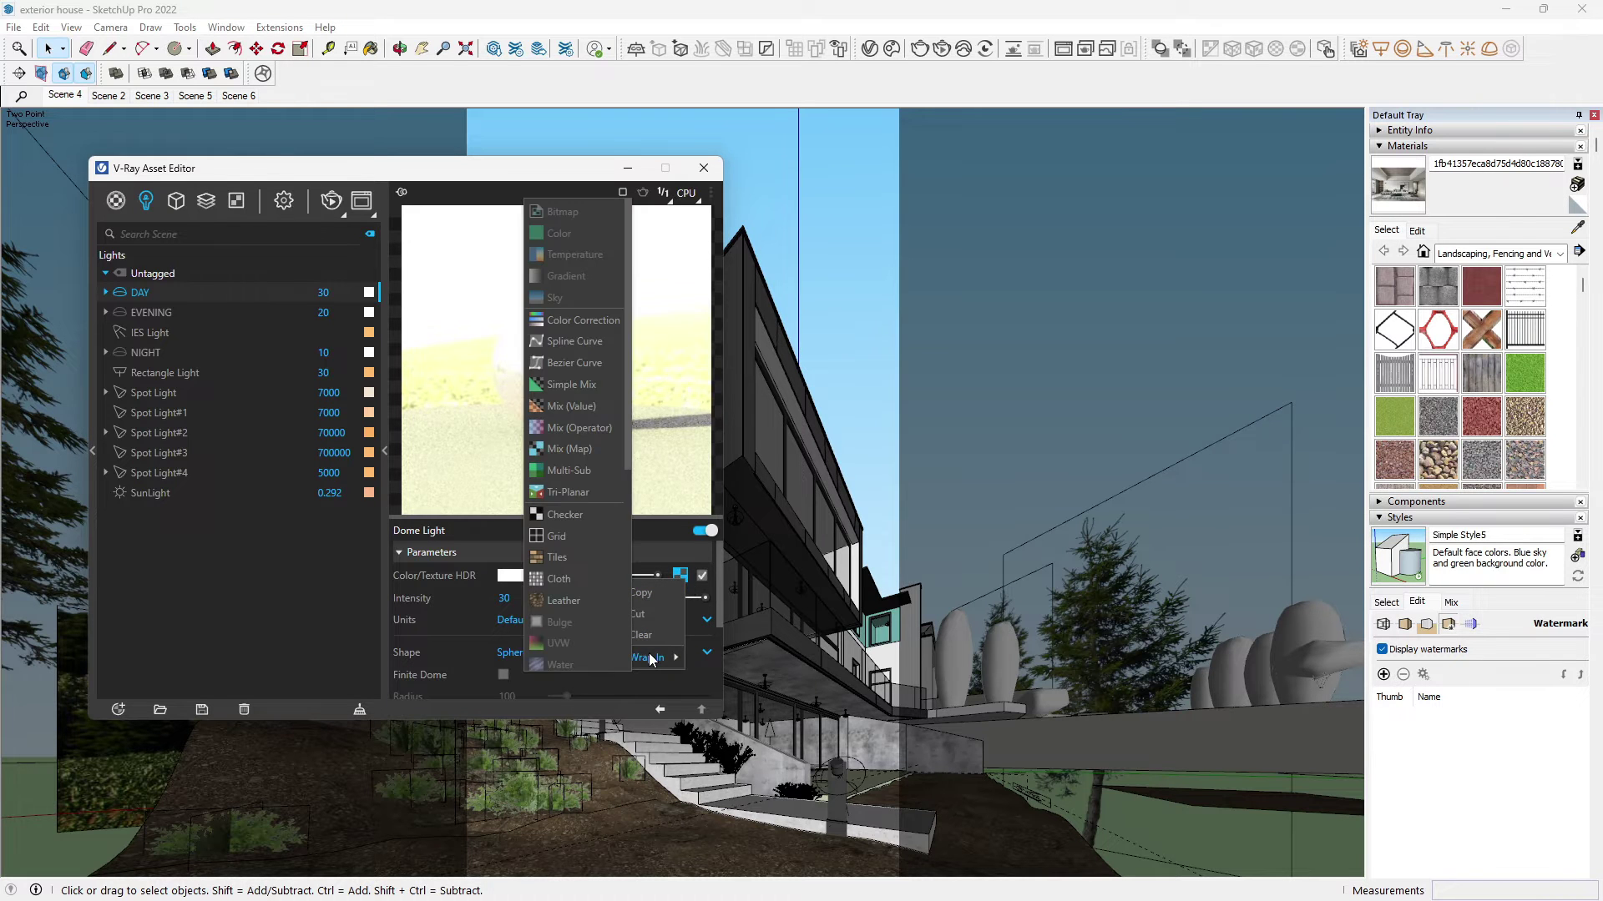
click(591, 322)
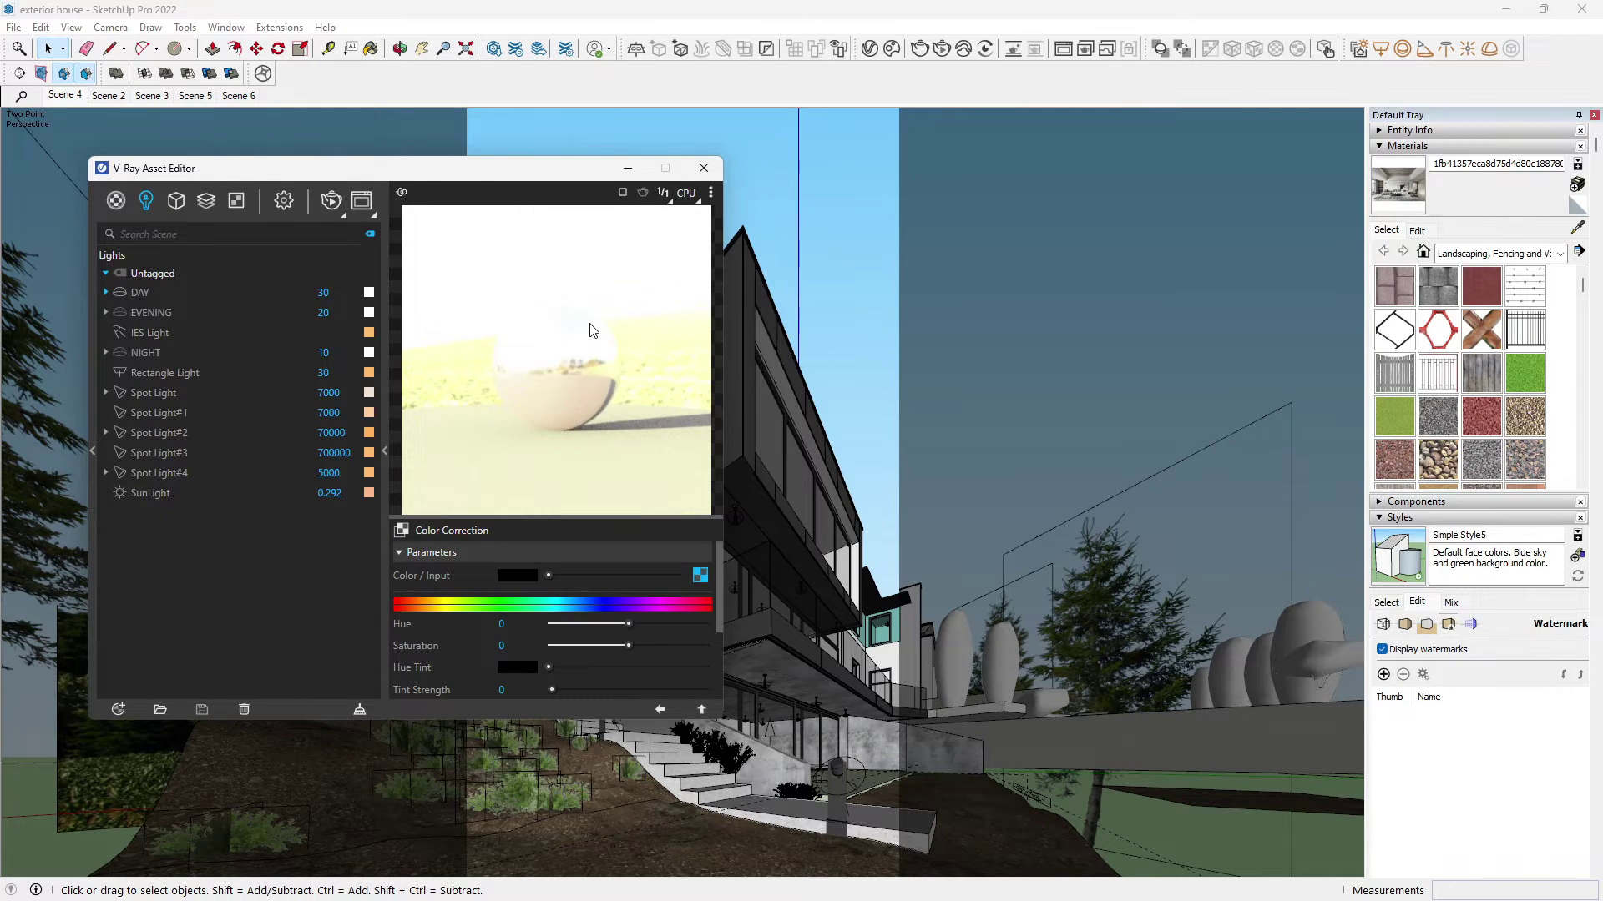
drag(719, 559, 717, 631)
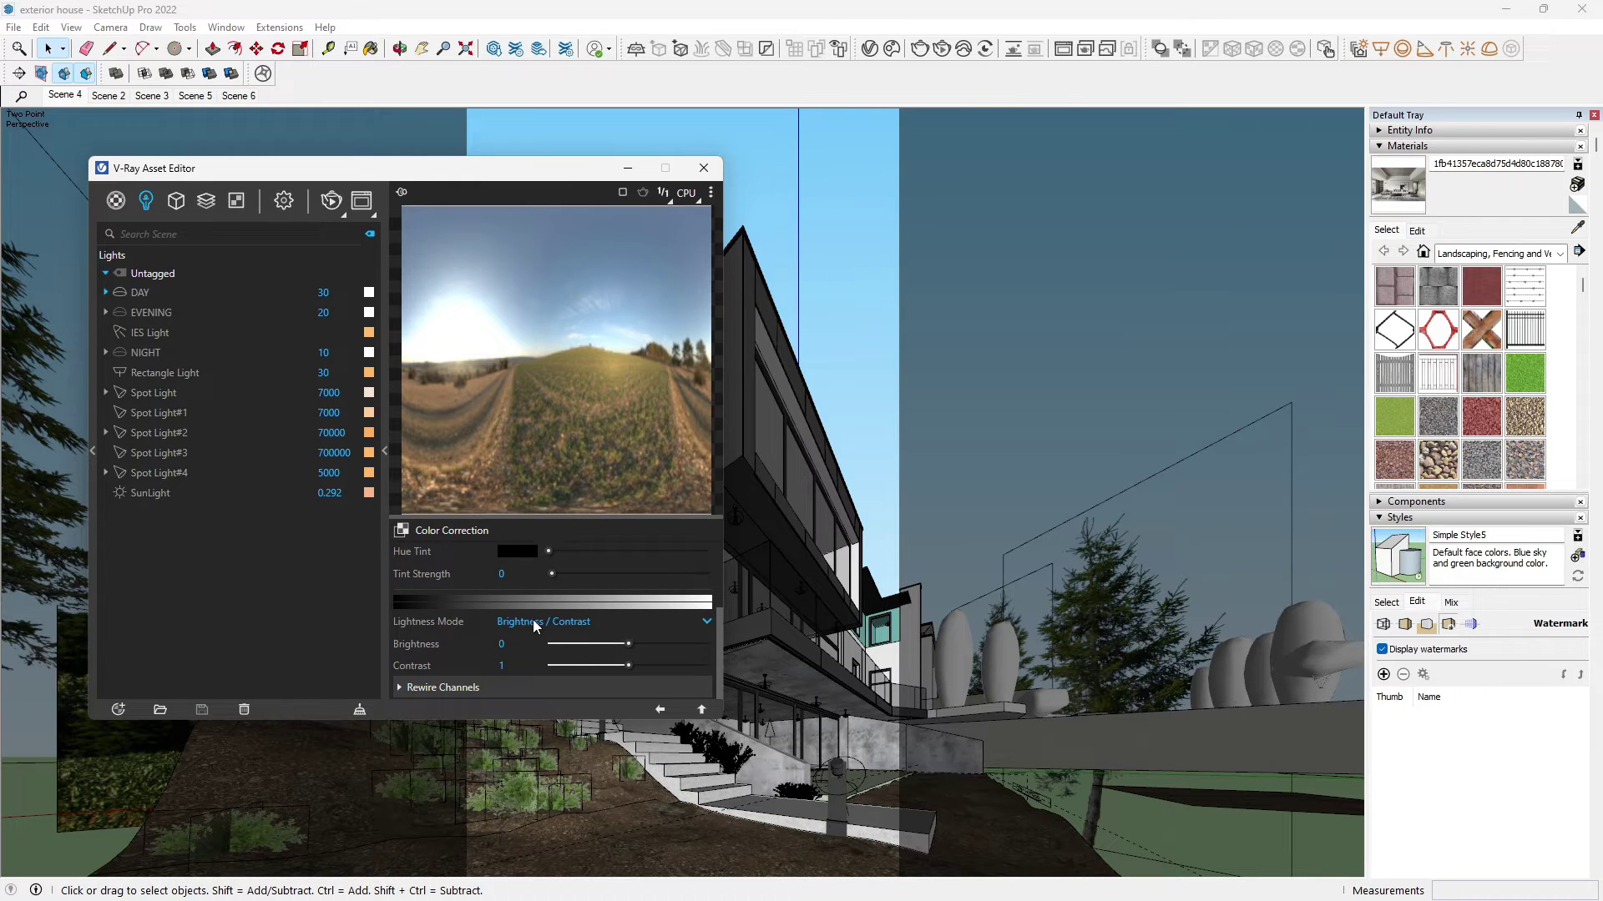
click(585, 624)
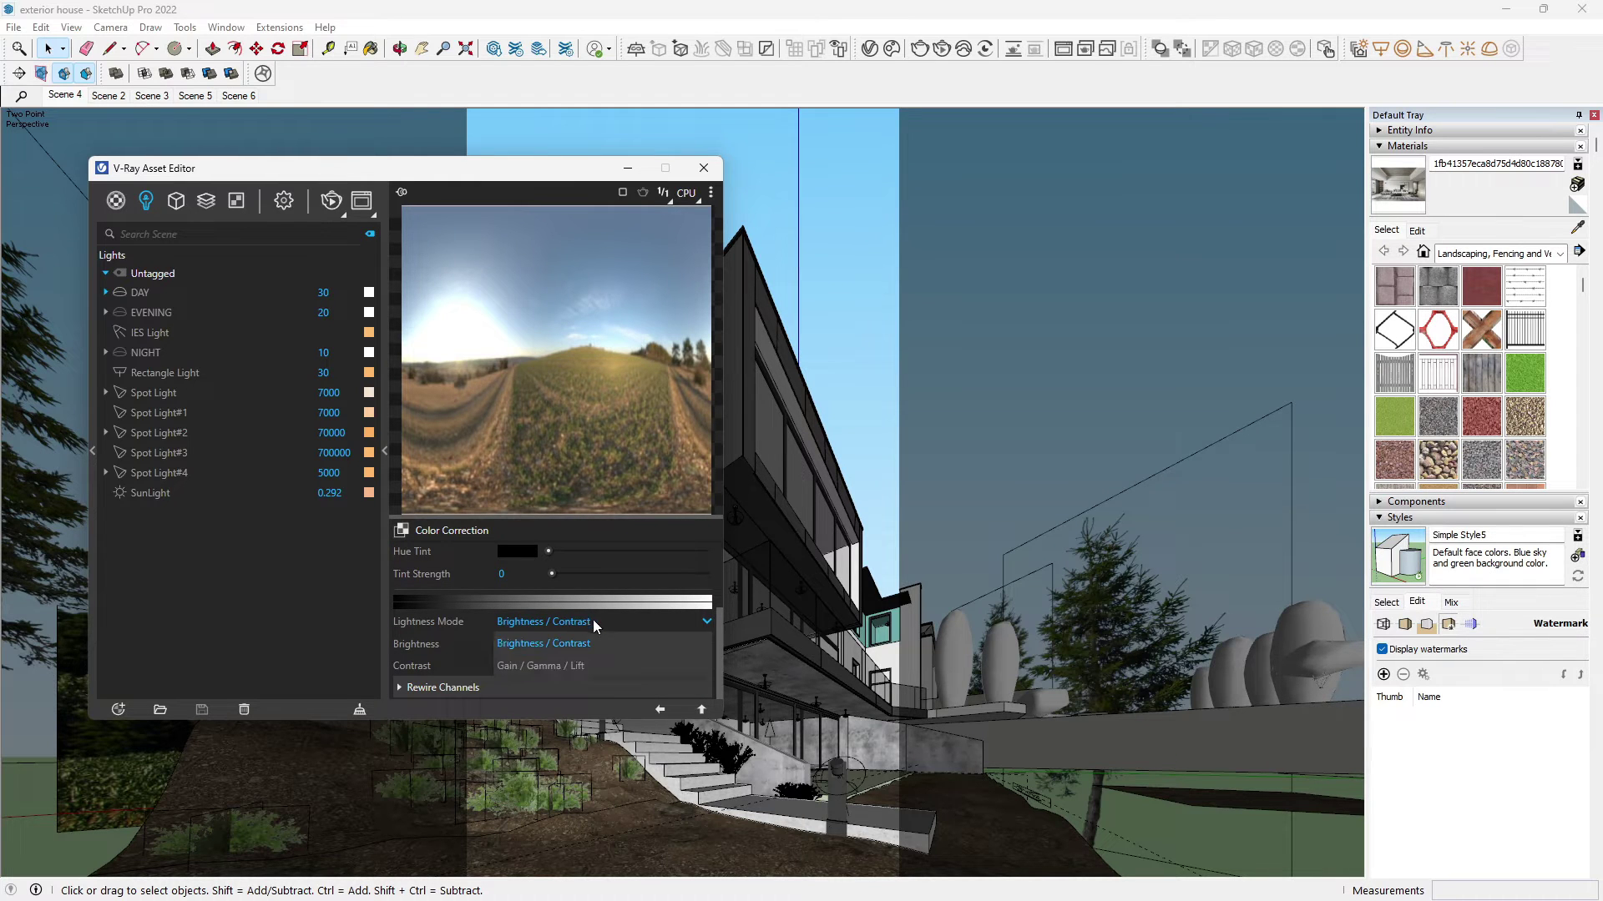
click(562, 664)
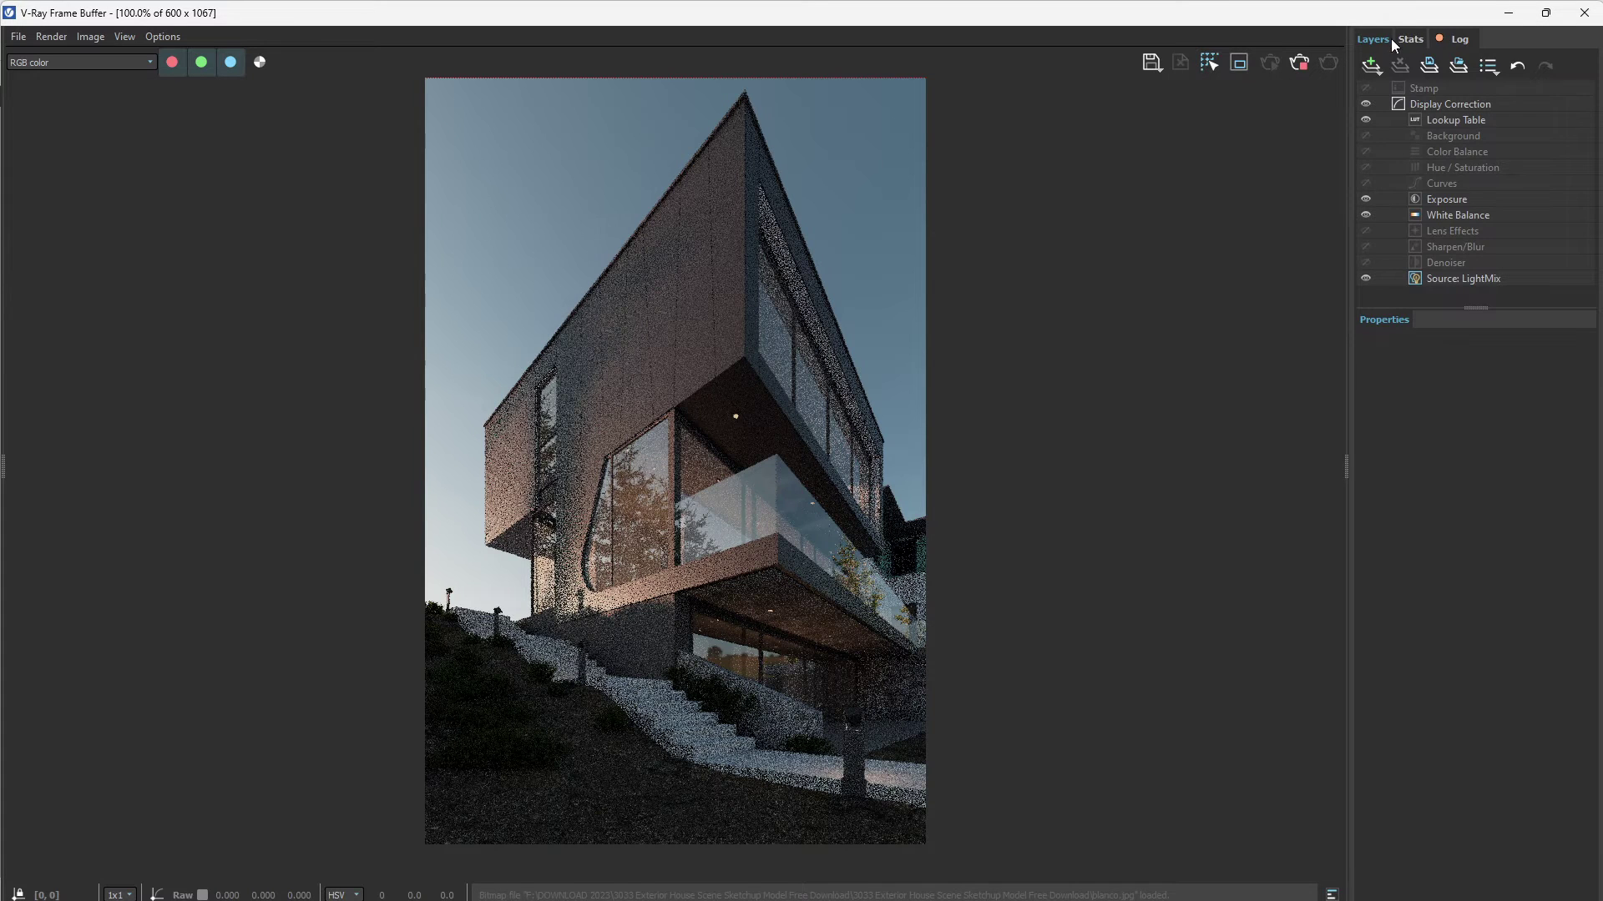
- Resize the frame buffer window and place it beside the Asset Editor with the house render in view at 100%
mouse_move(1341, 17)
mouse_down()
mouse_move(1292, 147)
mouse_move(1598, 150)
mouse_up()
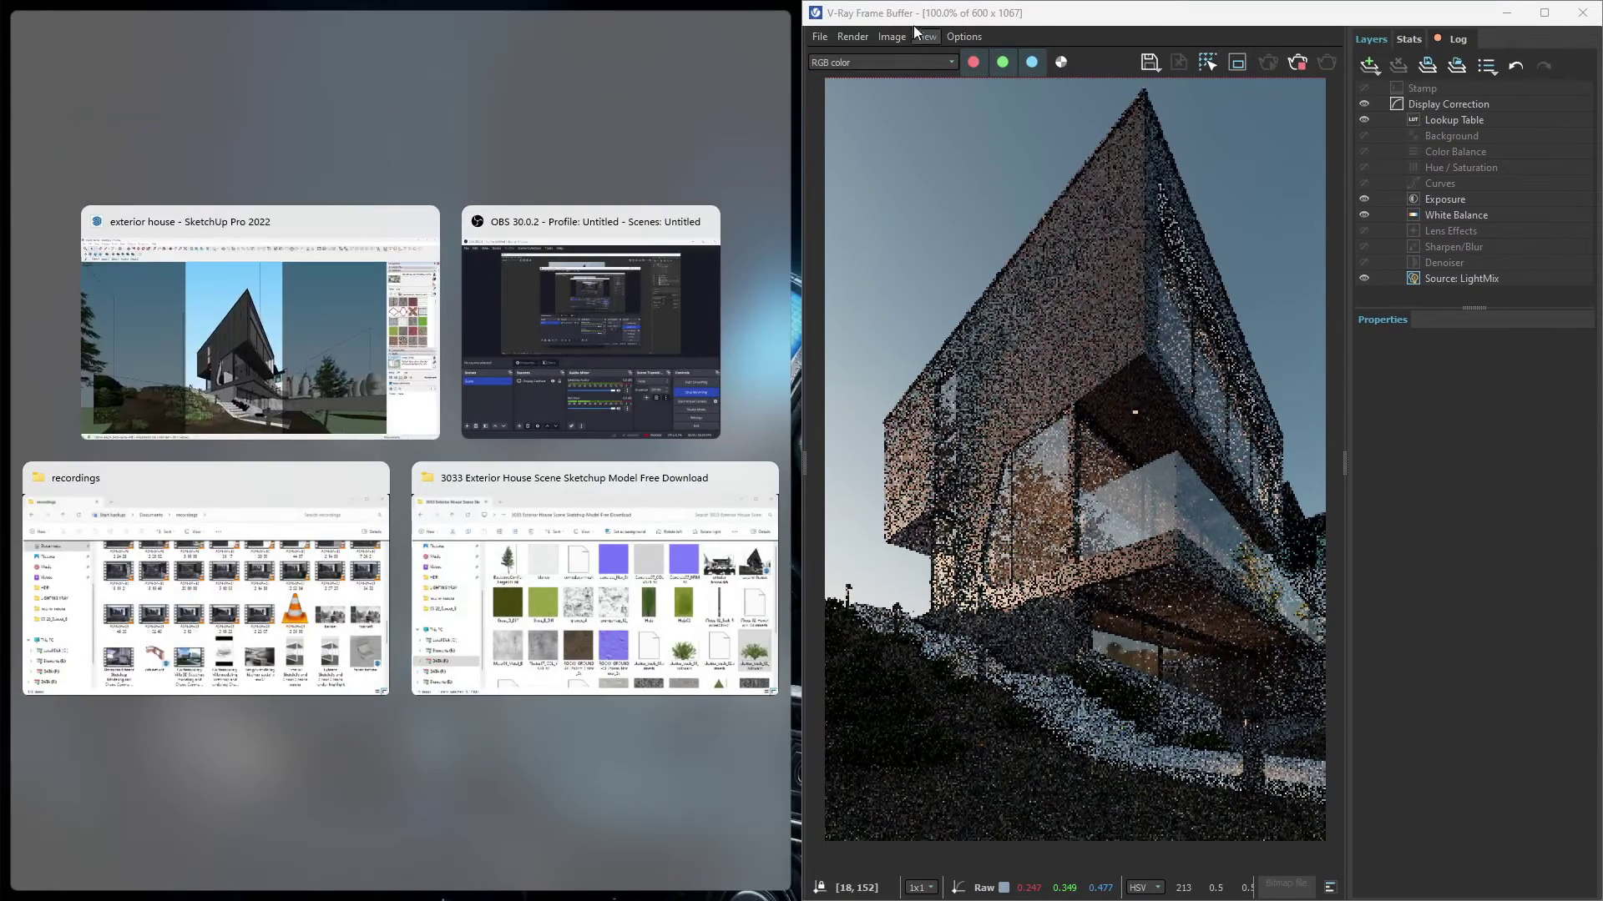
click(716, 194)
drag(924, 12, 535, 97)
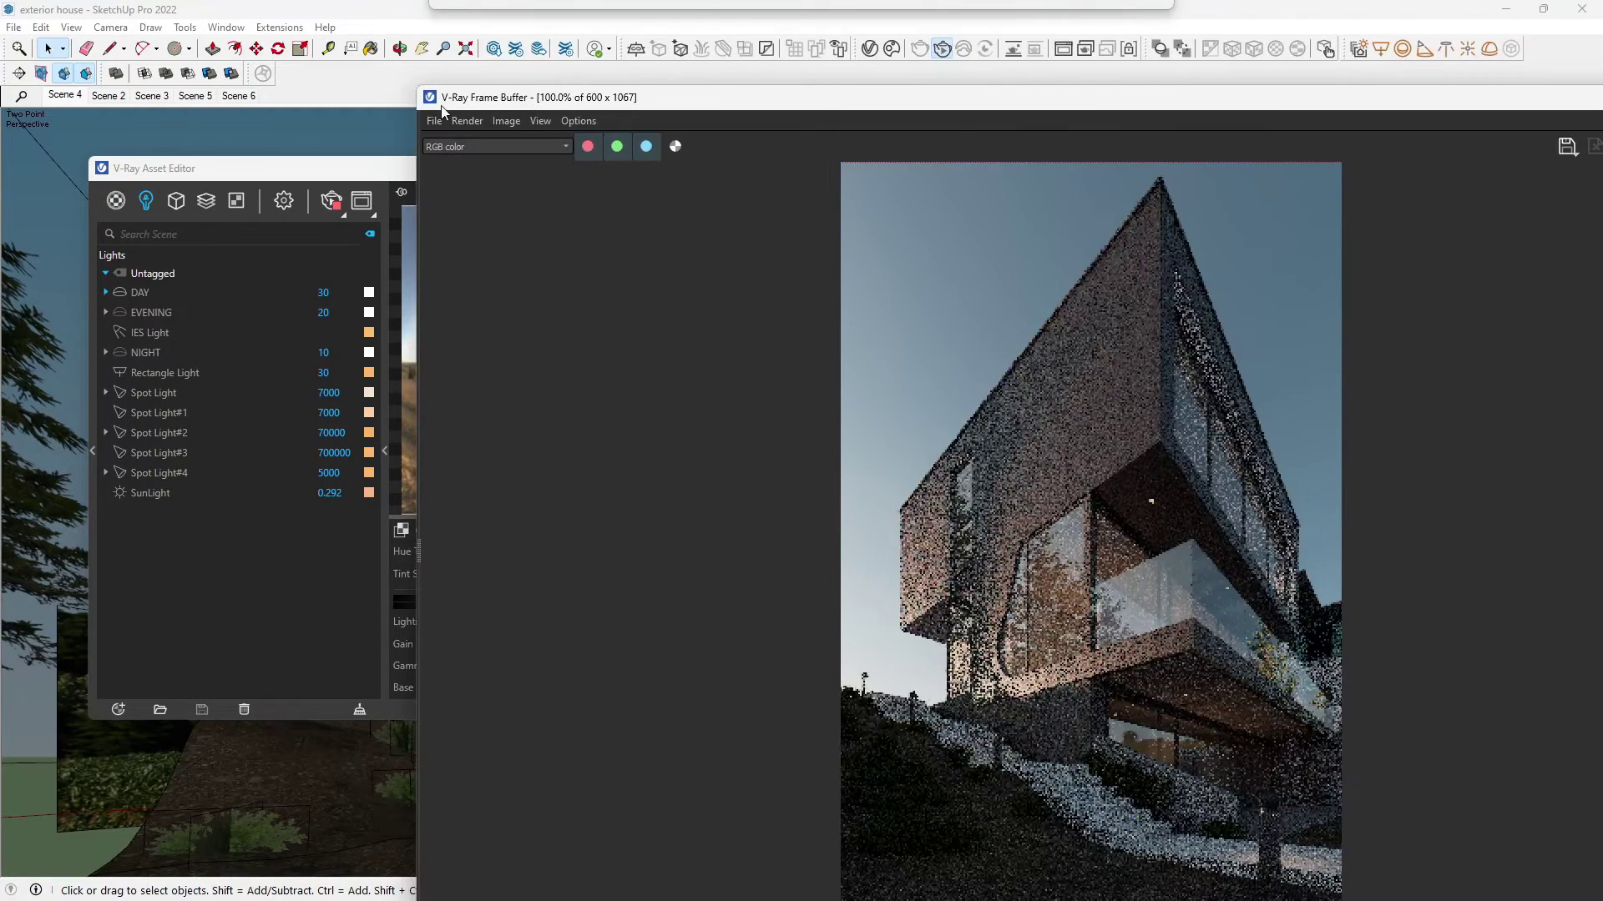
drag(415, 86, 1244, 357)
drag(1372, 380, 839, 127)
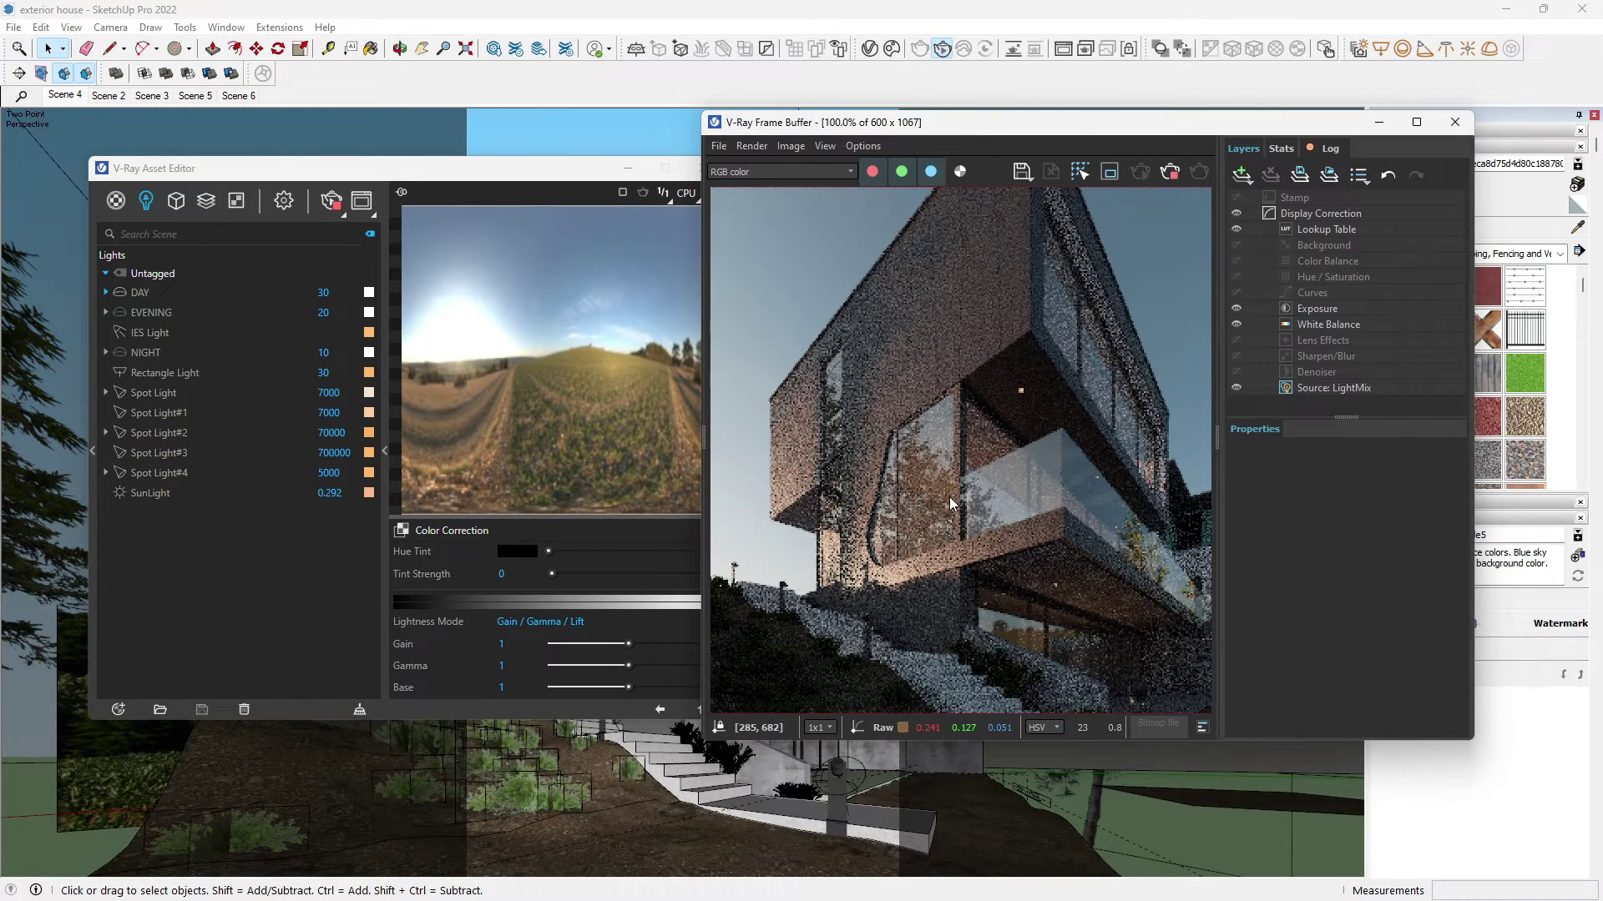
scroll(949, 497, down, 1)
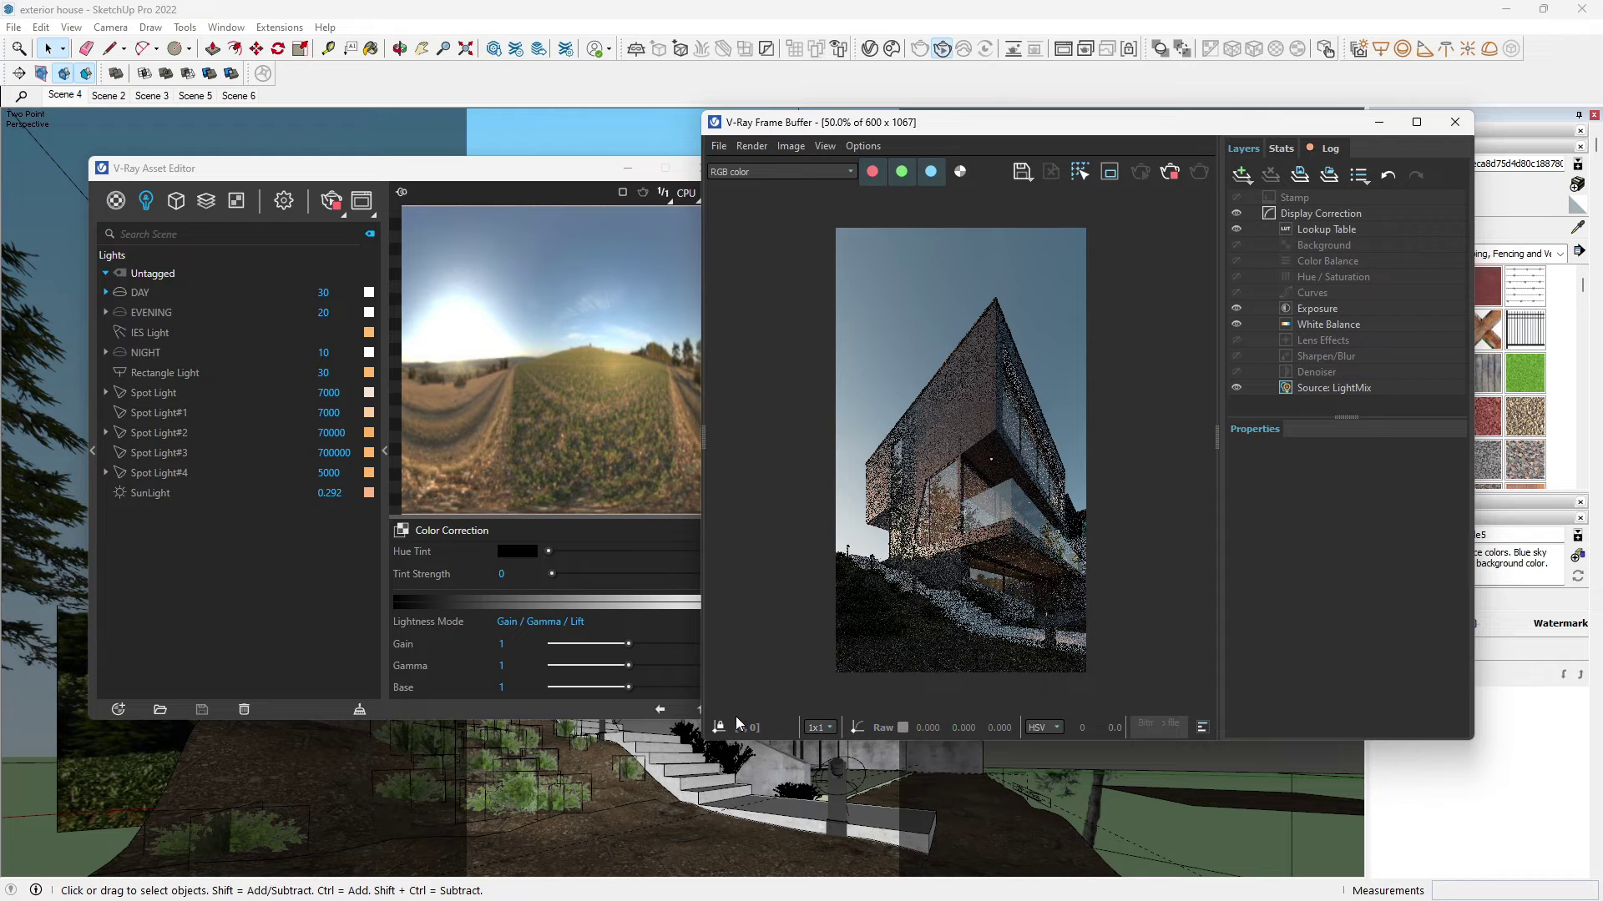
drag(699, 742, 569, 855)
scroll(1031, 289, up, 2)
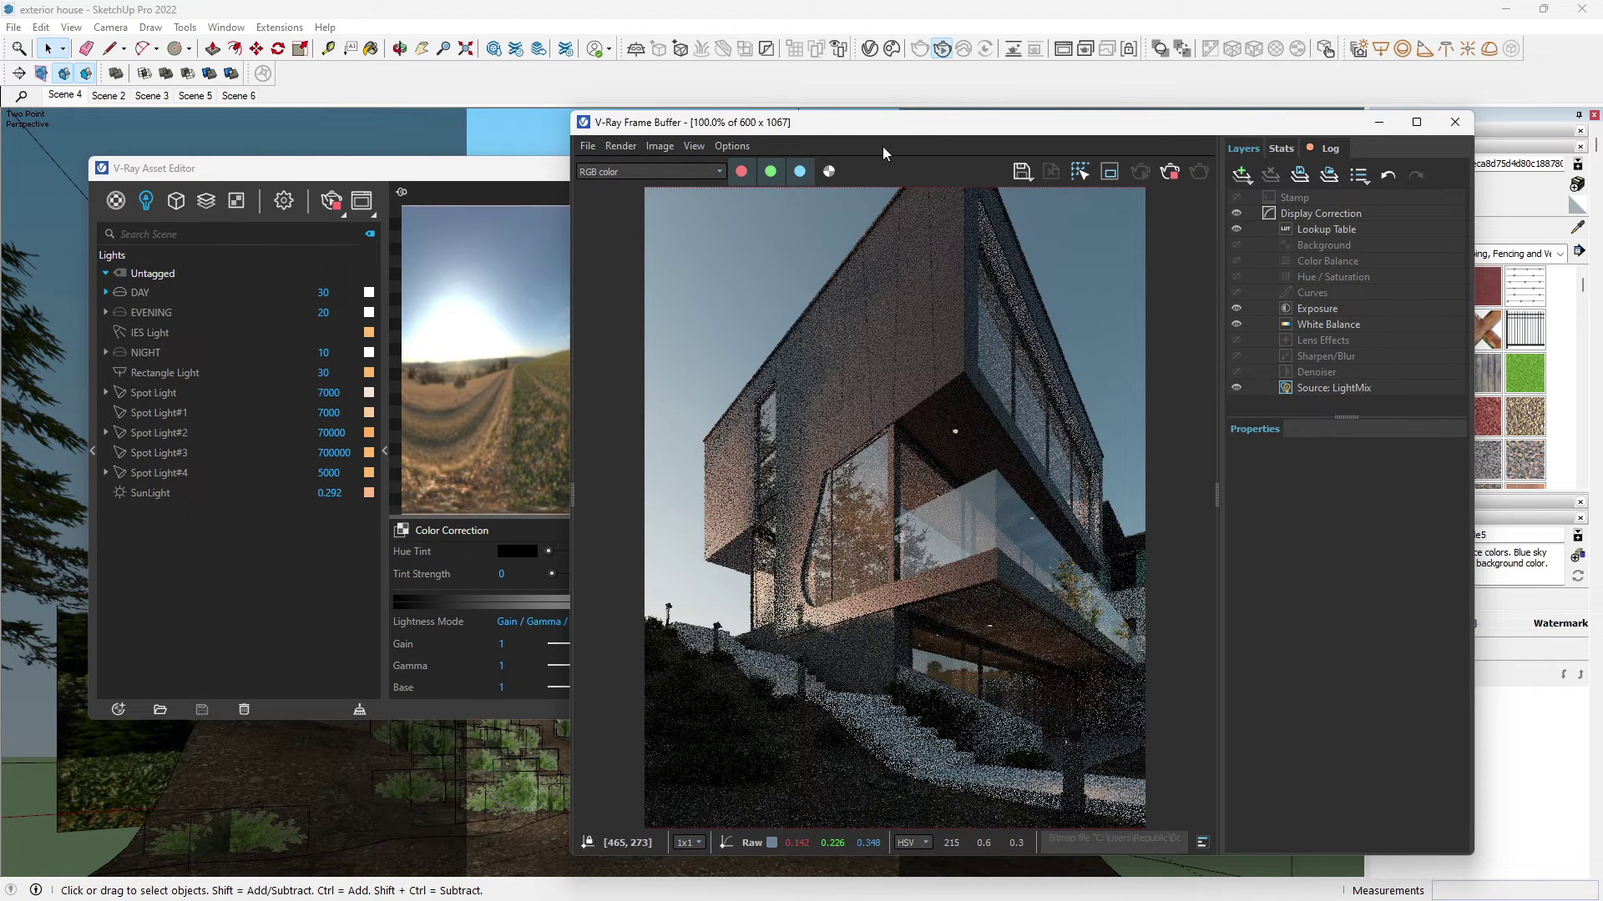
middle_drag(929, 348, 926, 435)
drag(849, 134, 1056, 113)
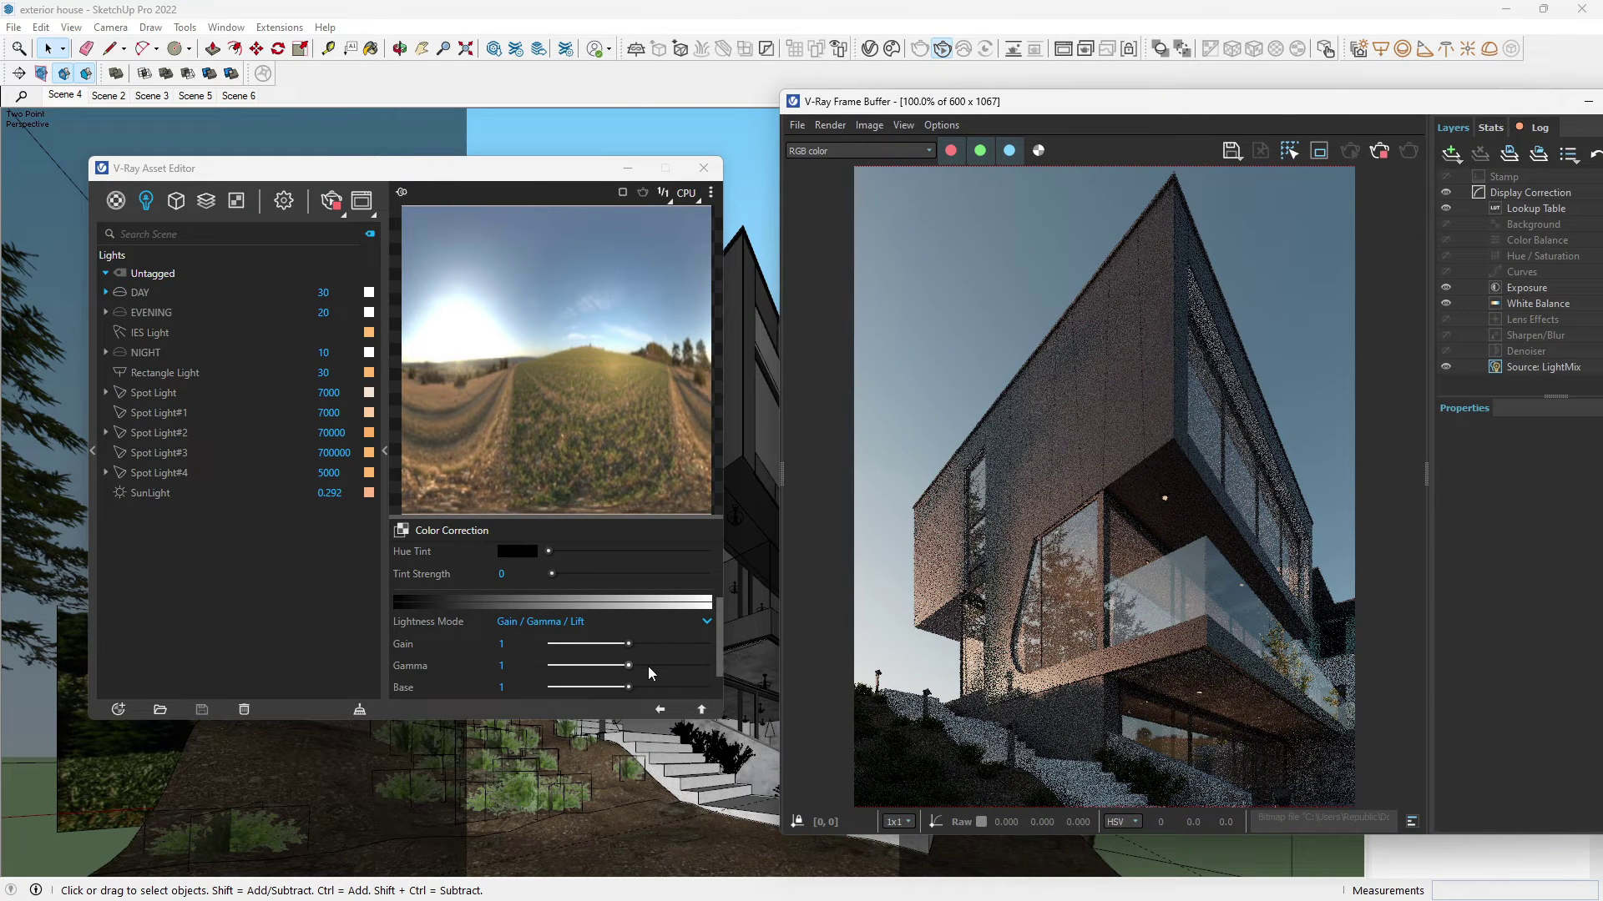
- Try gamma values 1.26 and 0.78 in the DAY texture's Color Correction, settling on a gamma of 0.96
click(649, 665)
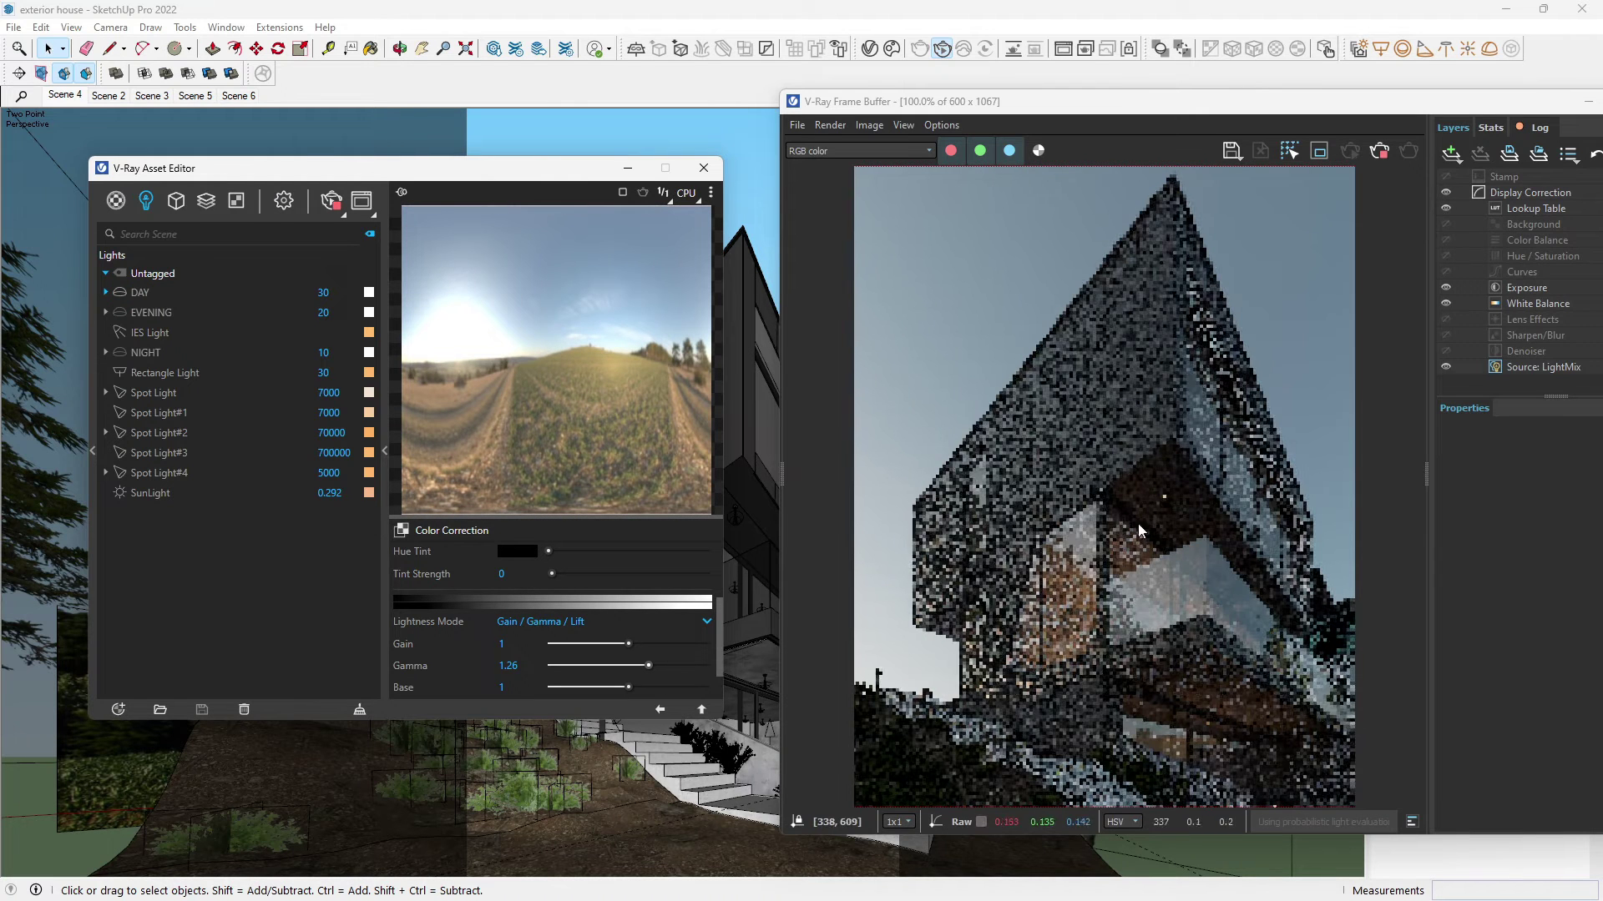
click(612, 667)
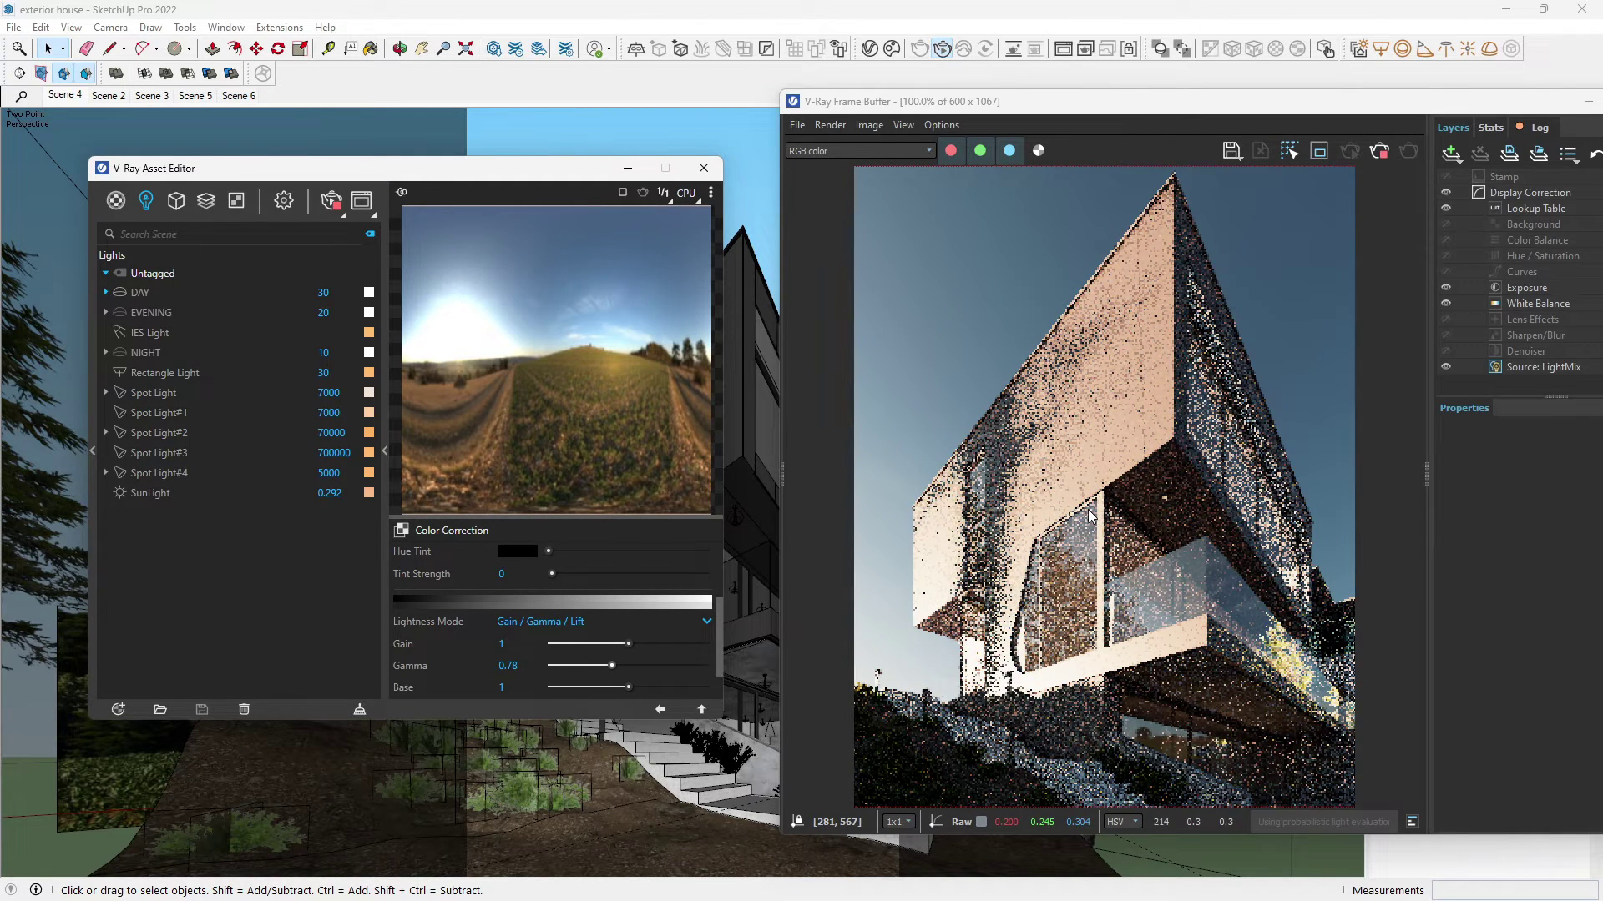
double_click(511, 665)
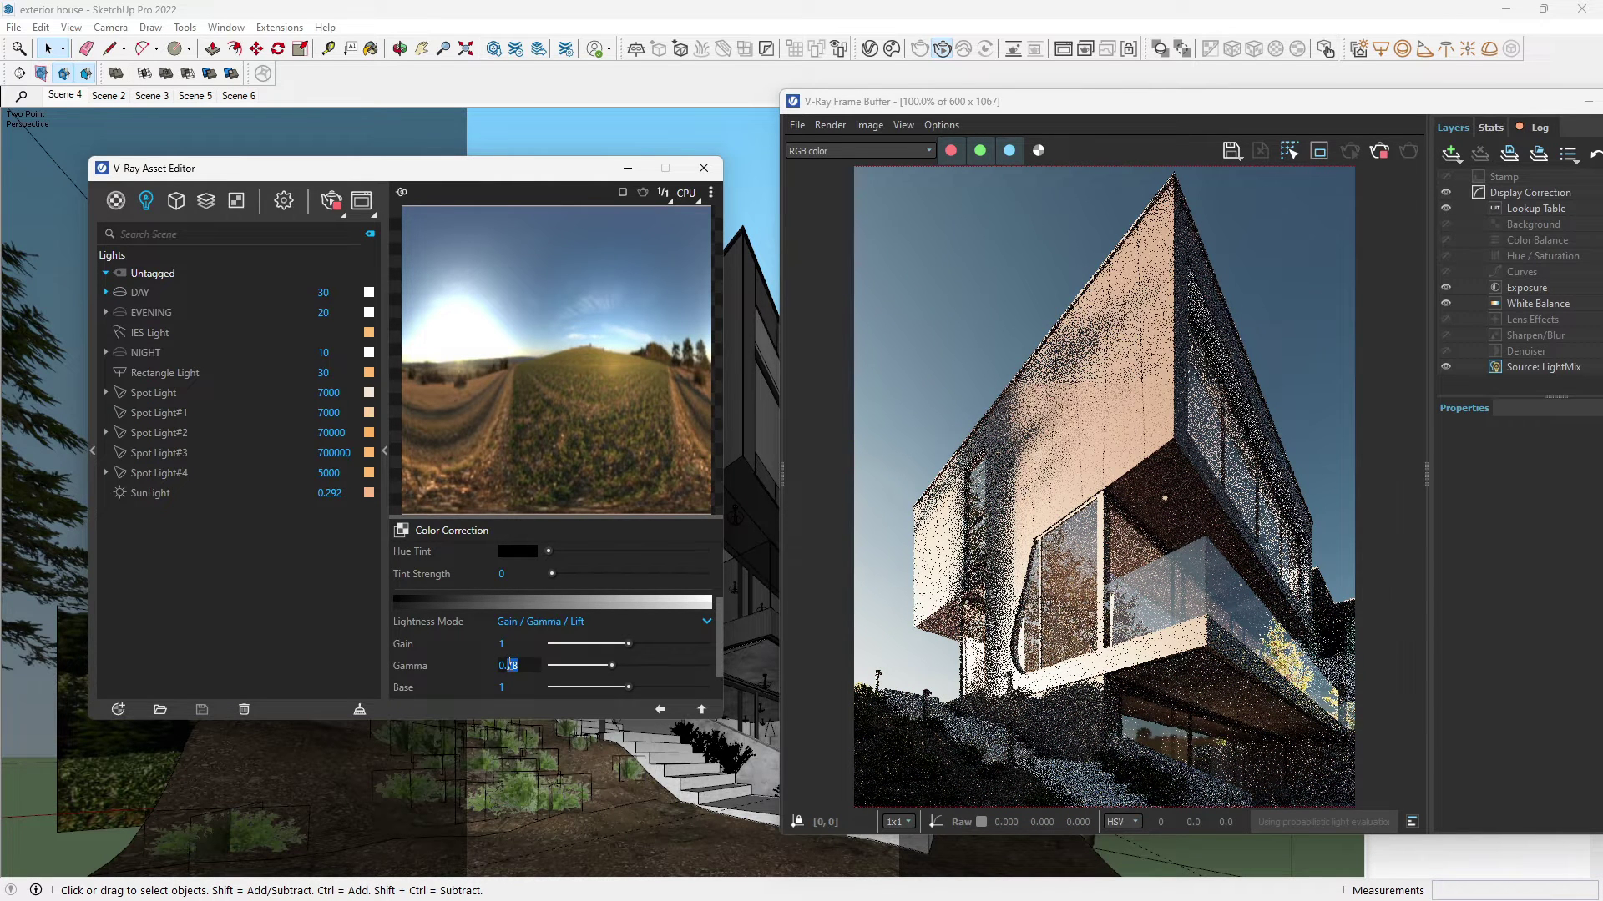
text(96)
key(Return)
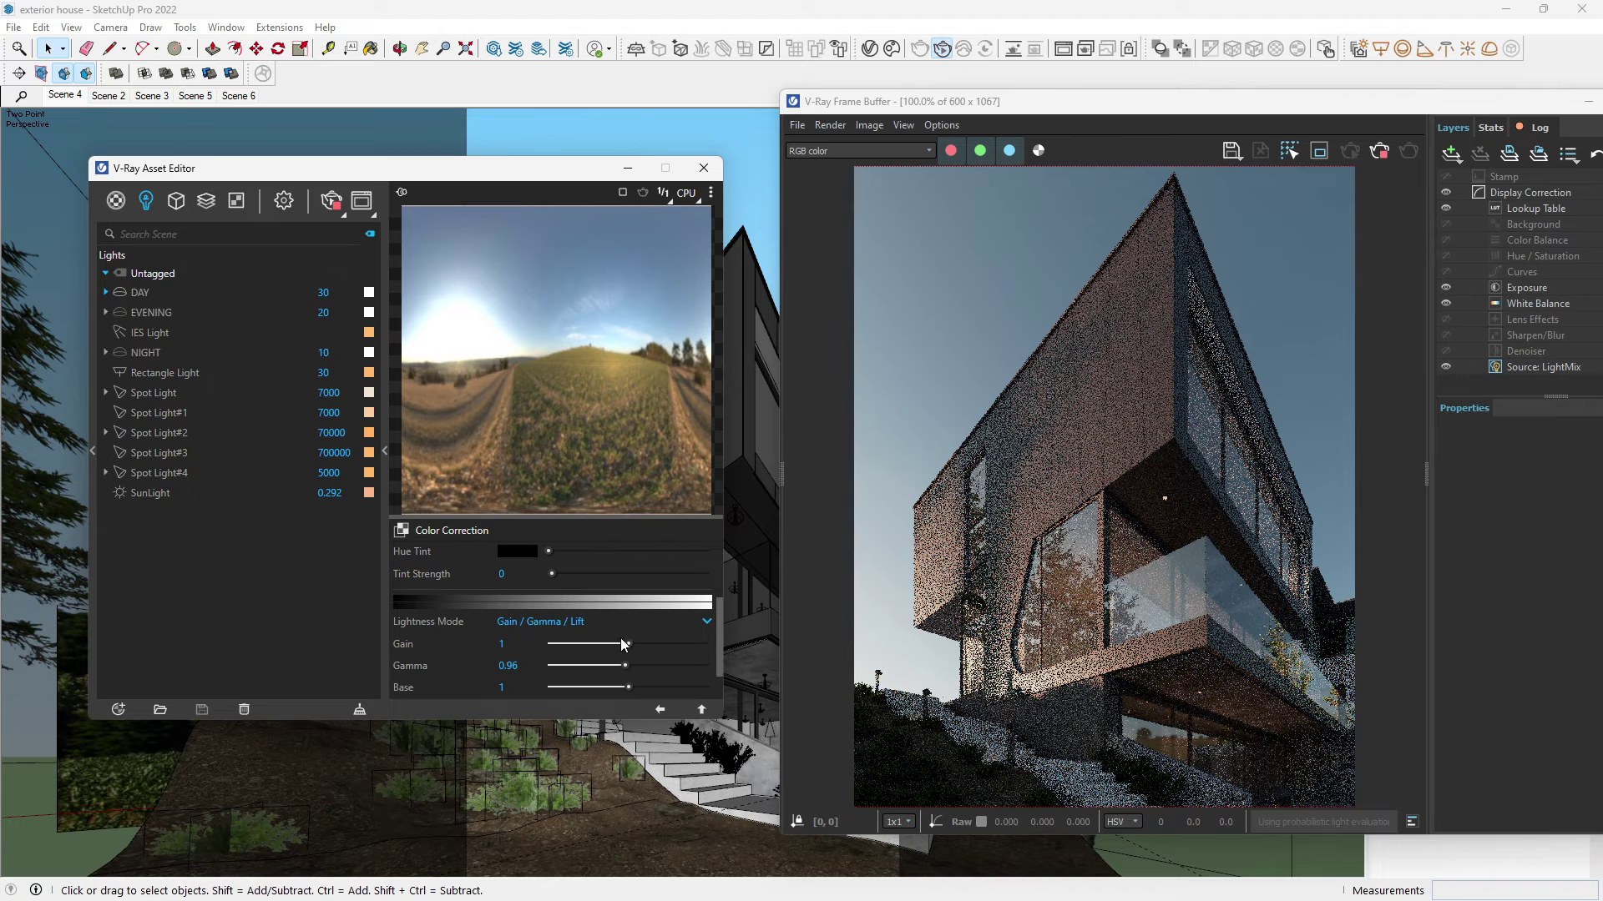
- Set the gain of the DAY texture's Color Correction to 1.13
click(515, 648)
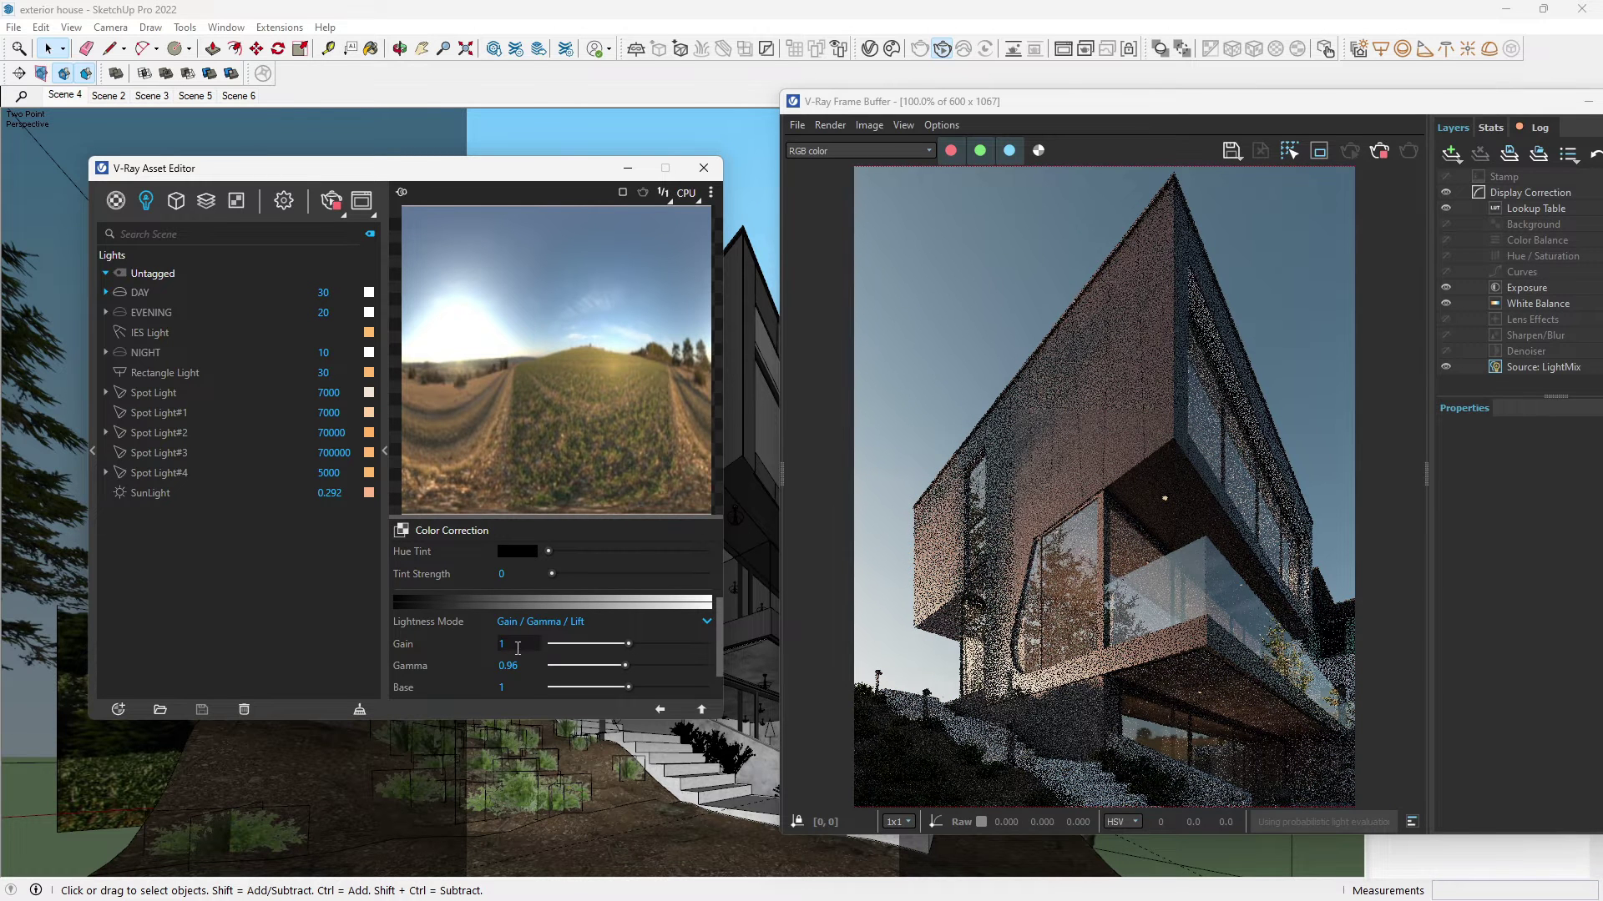
text(.)
text(14)
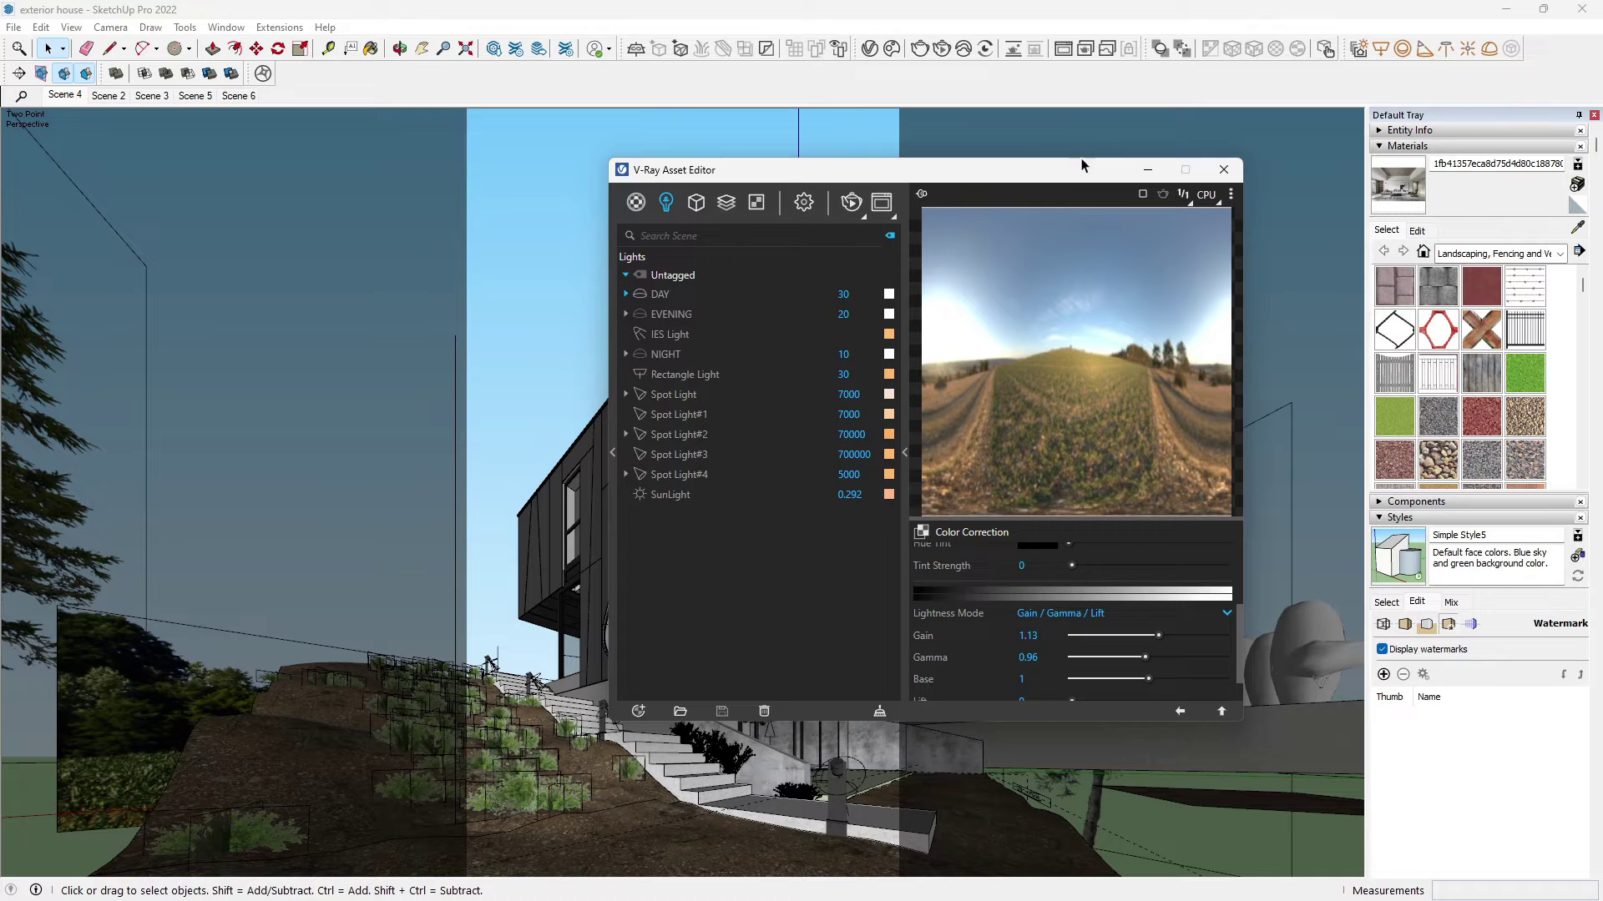
- Start an interactive render, enlarge the frame buffer and set the DAY 1 intensity to 3 in LightMix
click(940, 50)
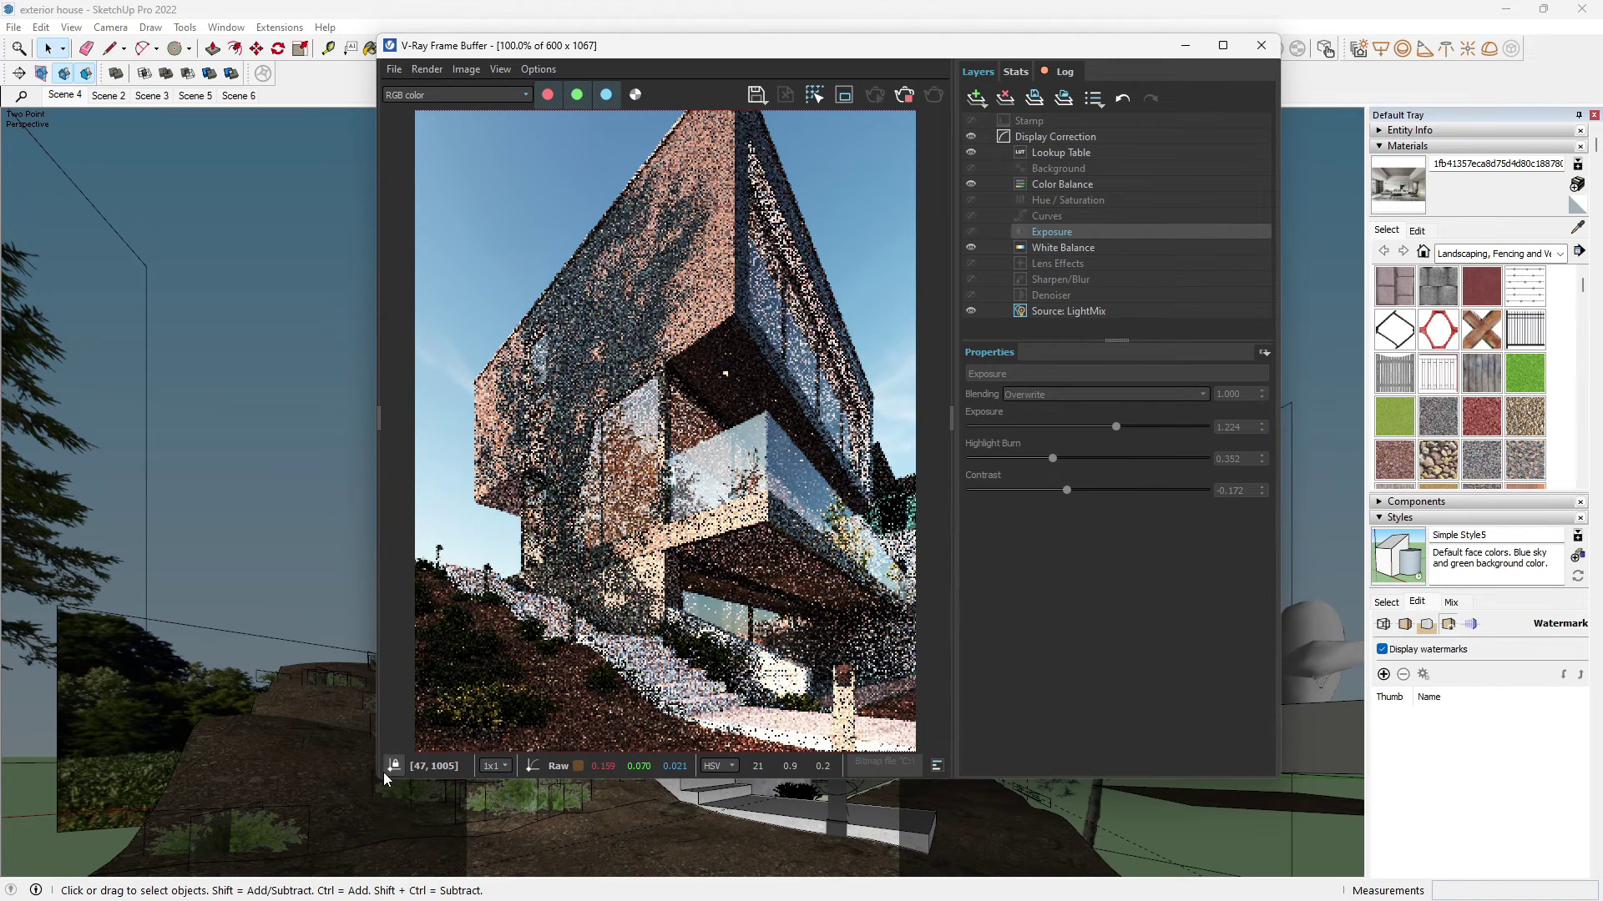
drag(382, 779, 279, 867)
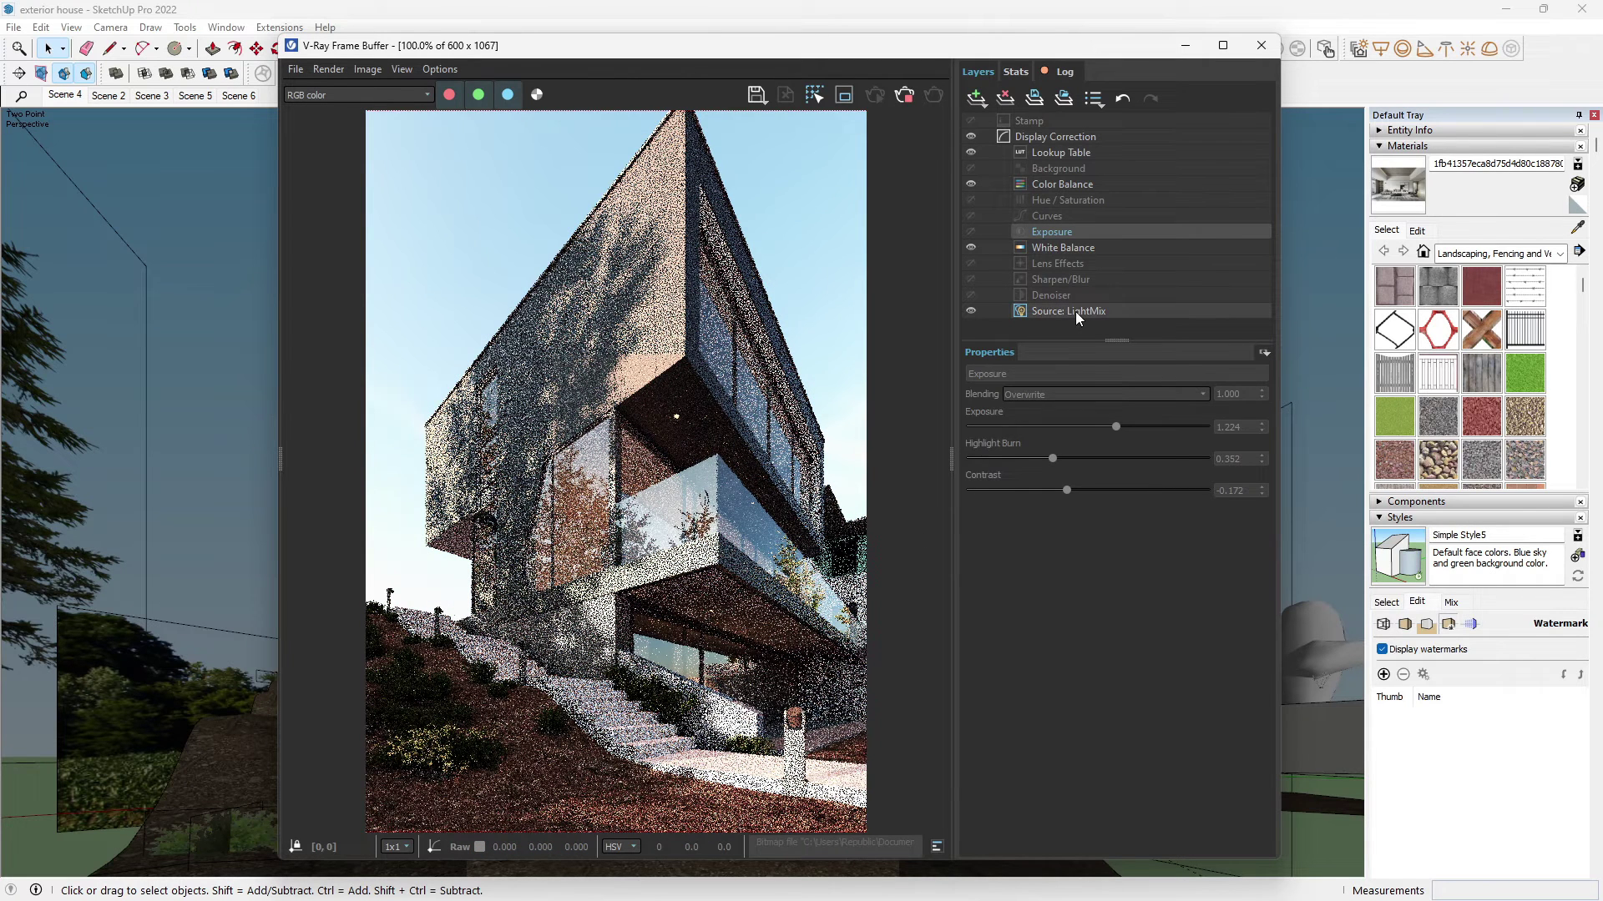
click(1075, 312)
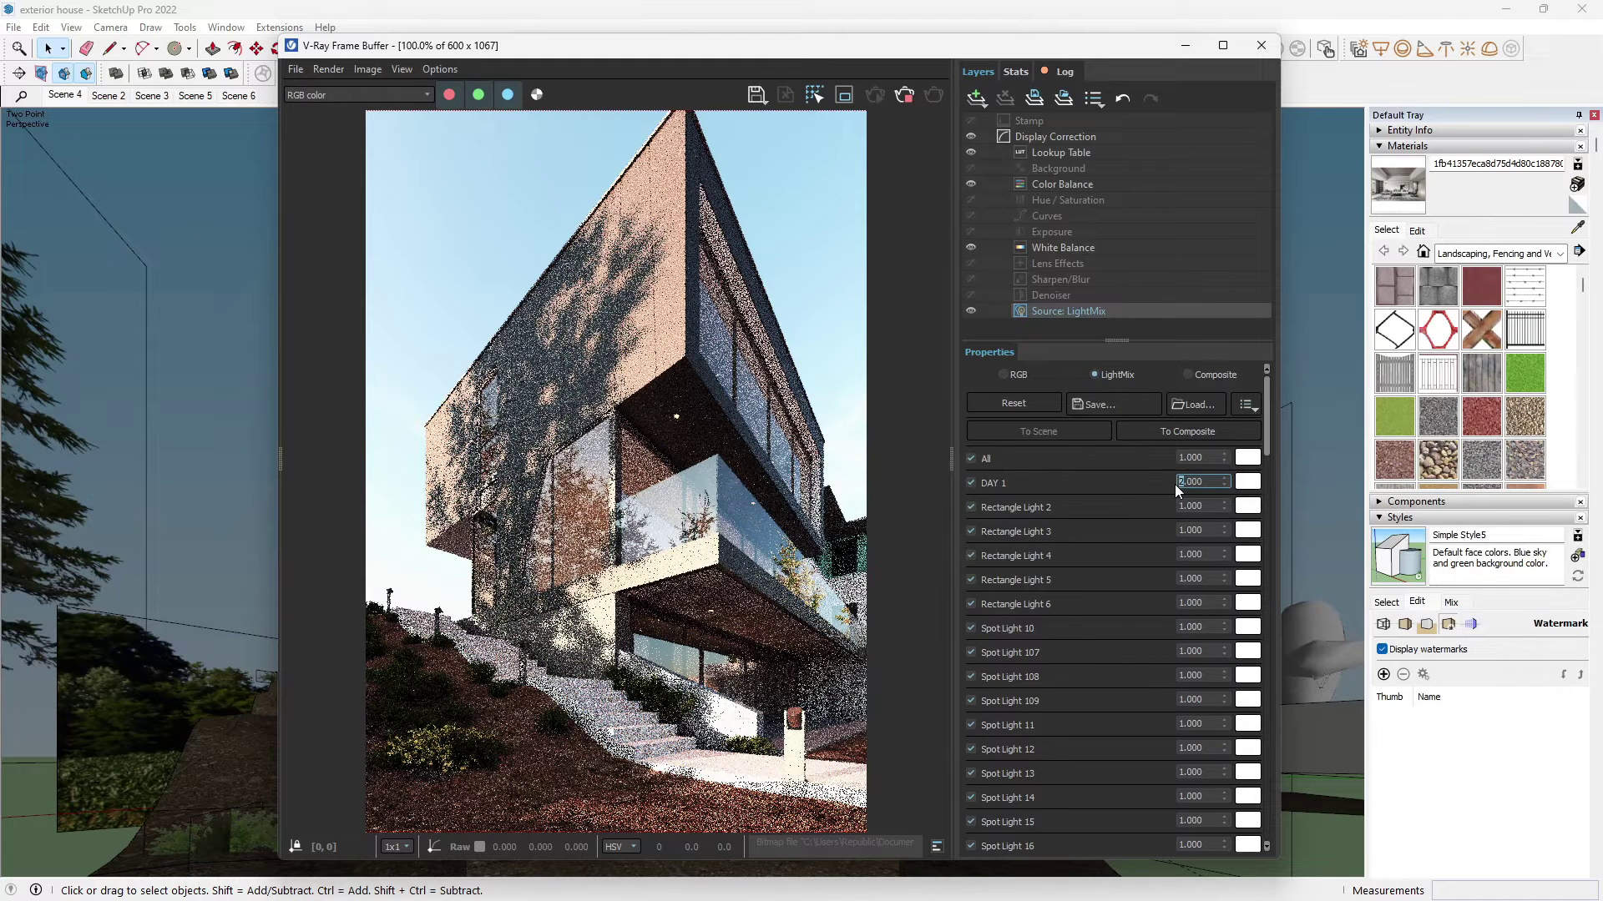
text(3)
key(Return)
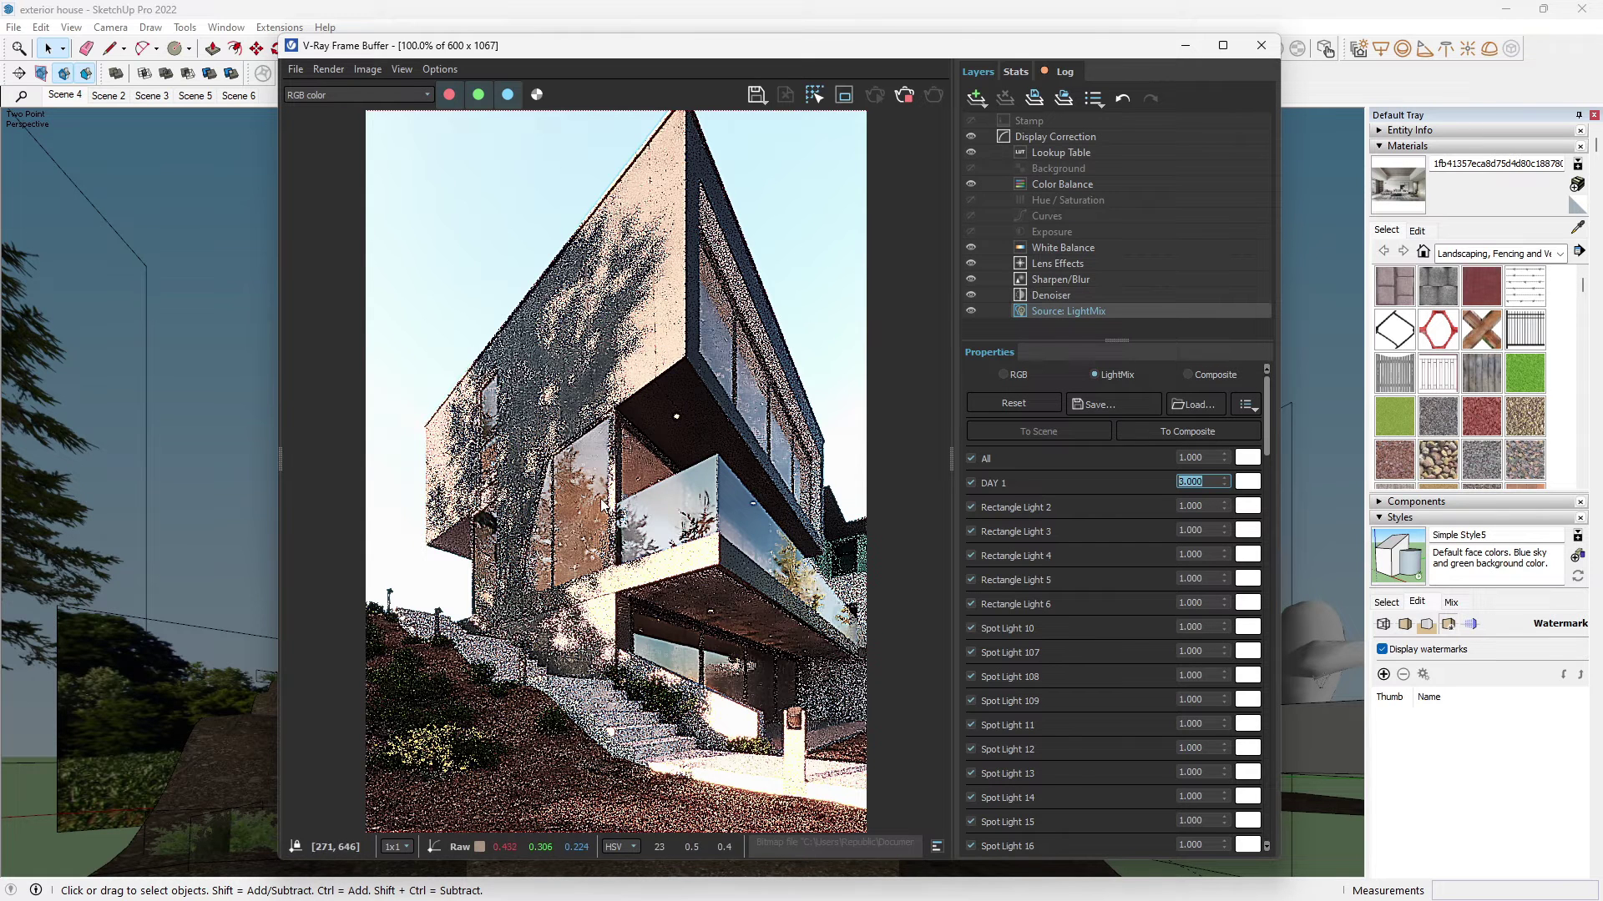
- Disable the Sharpen/Blur, Denoiser and Lens Effects layers and reposition the frame buffer window
click(970, 279)
click(971, 296)
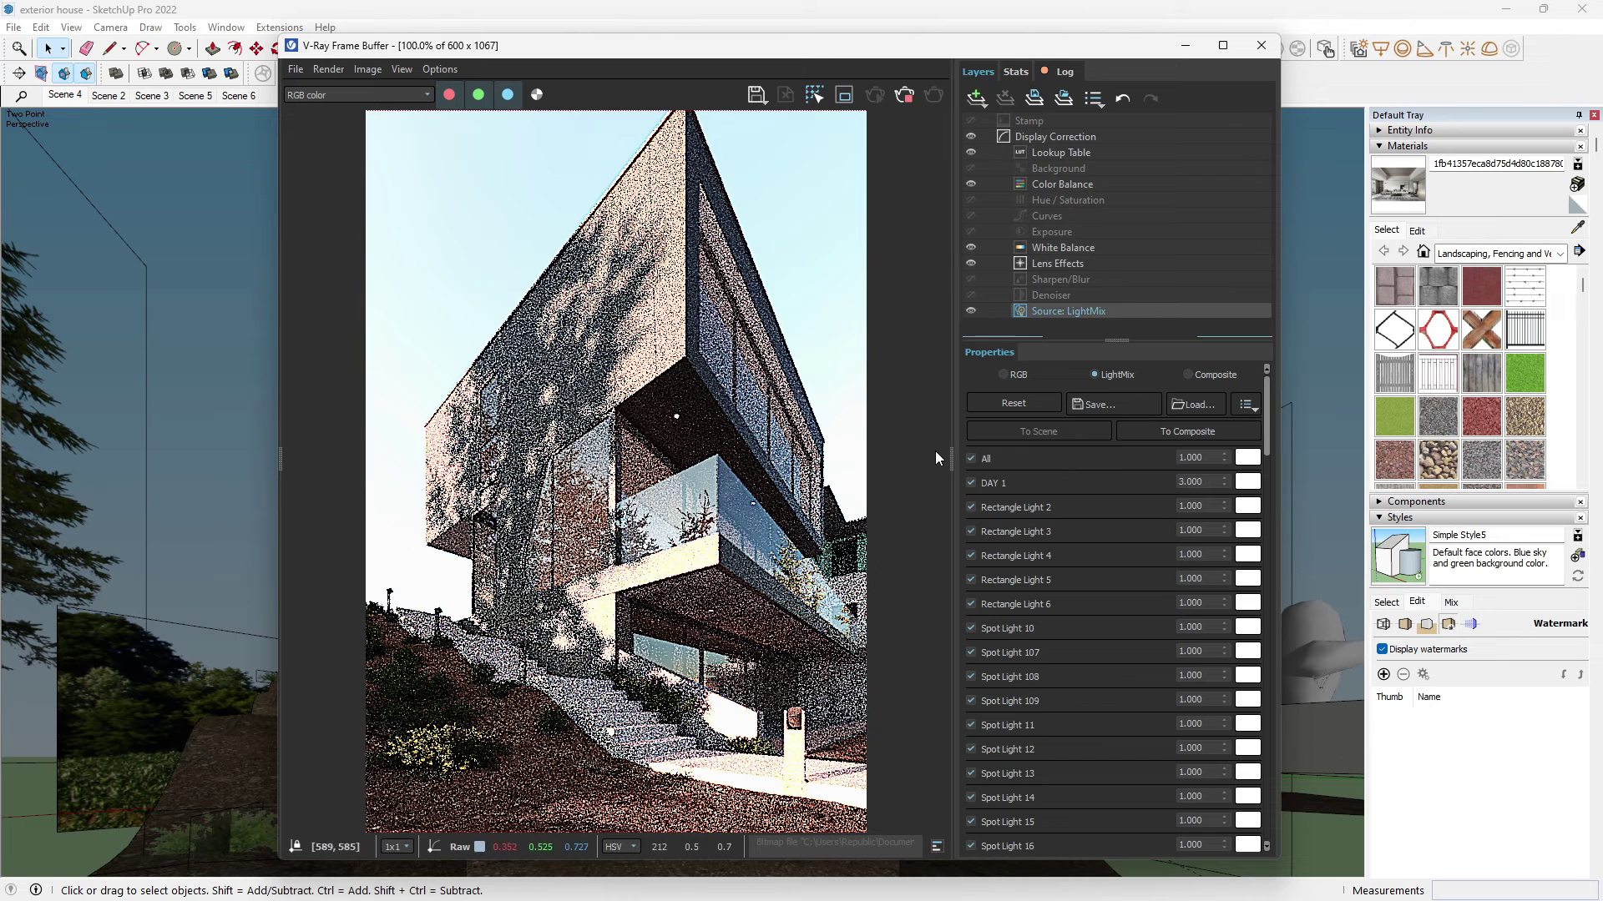
click(970, 263)
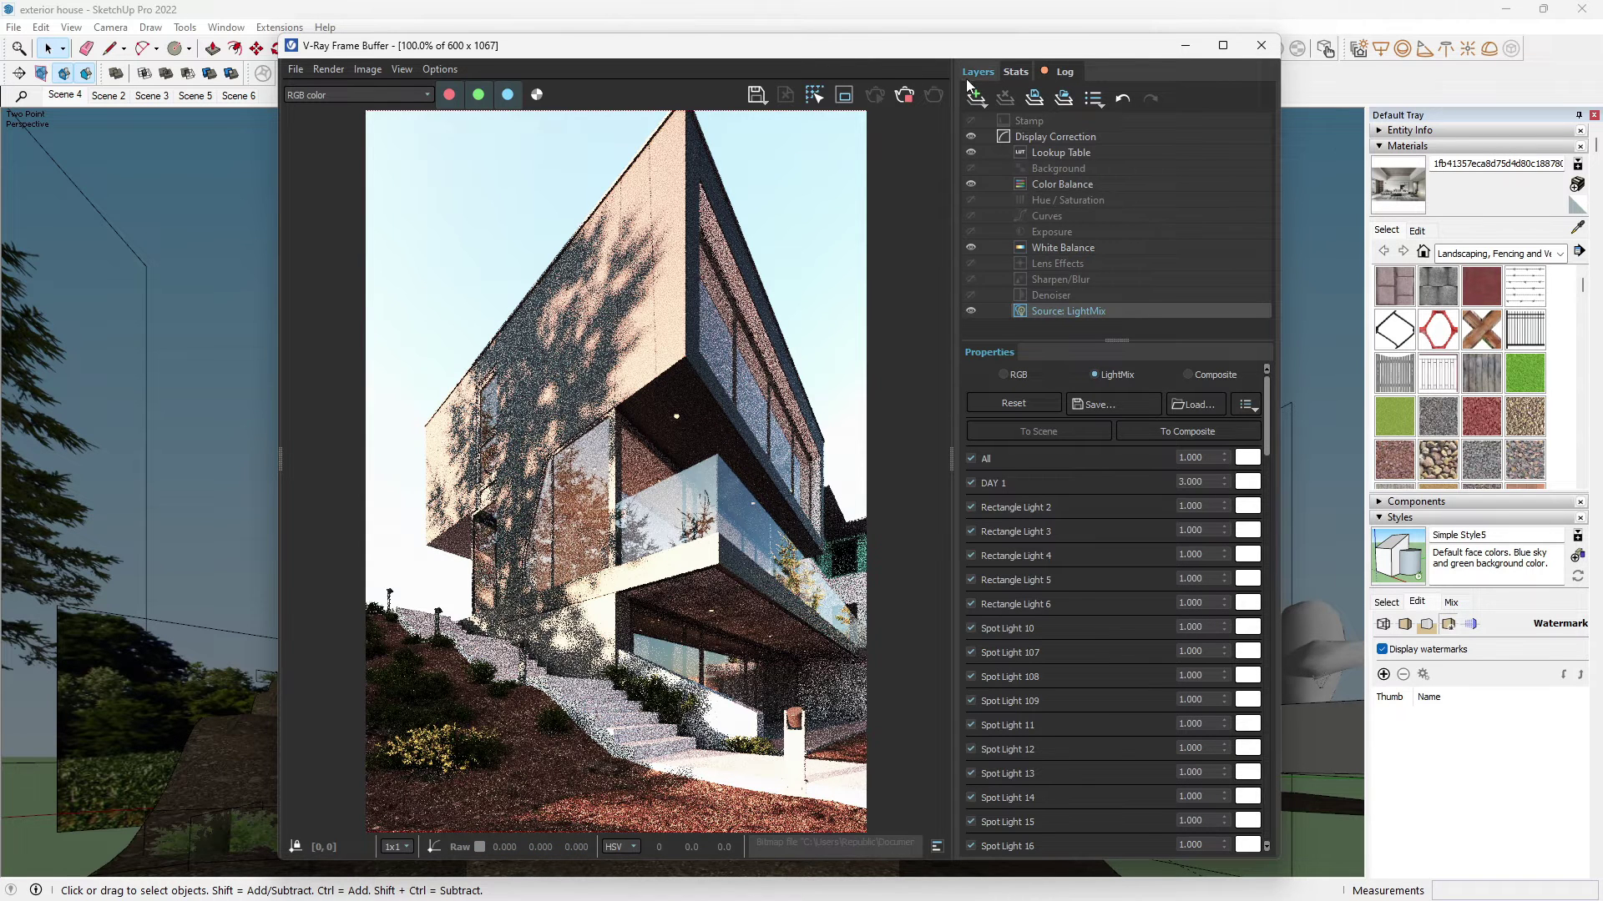
drag(984, 48, 936, 62)
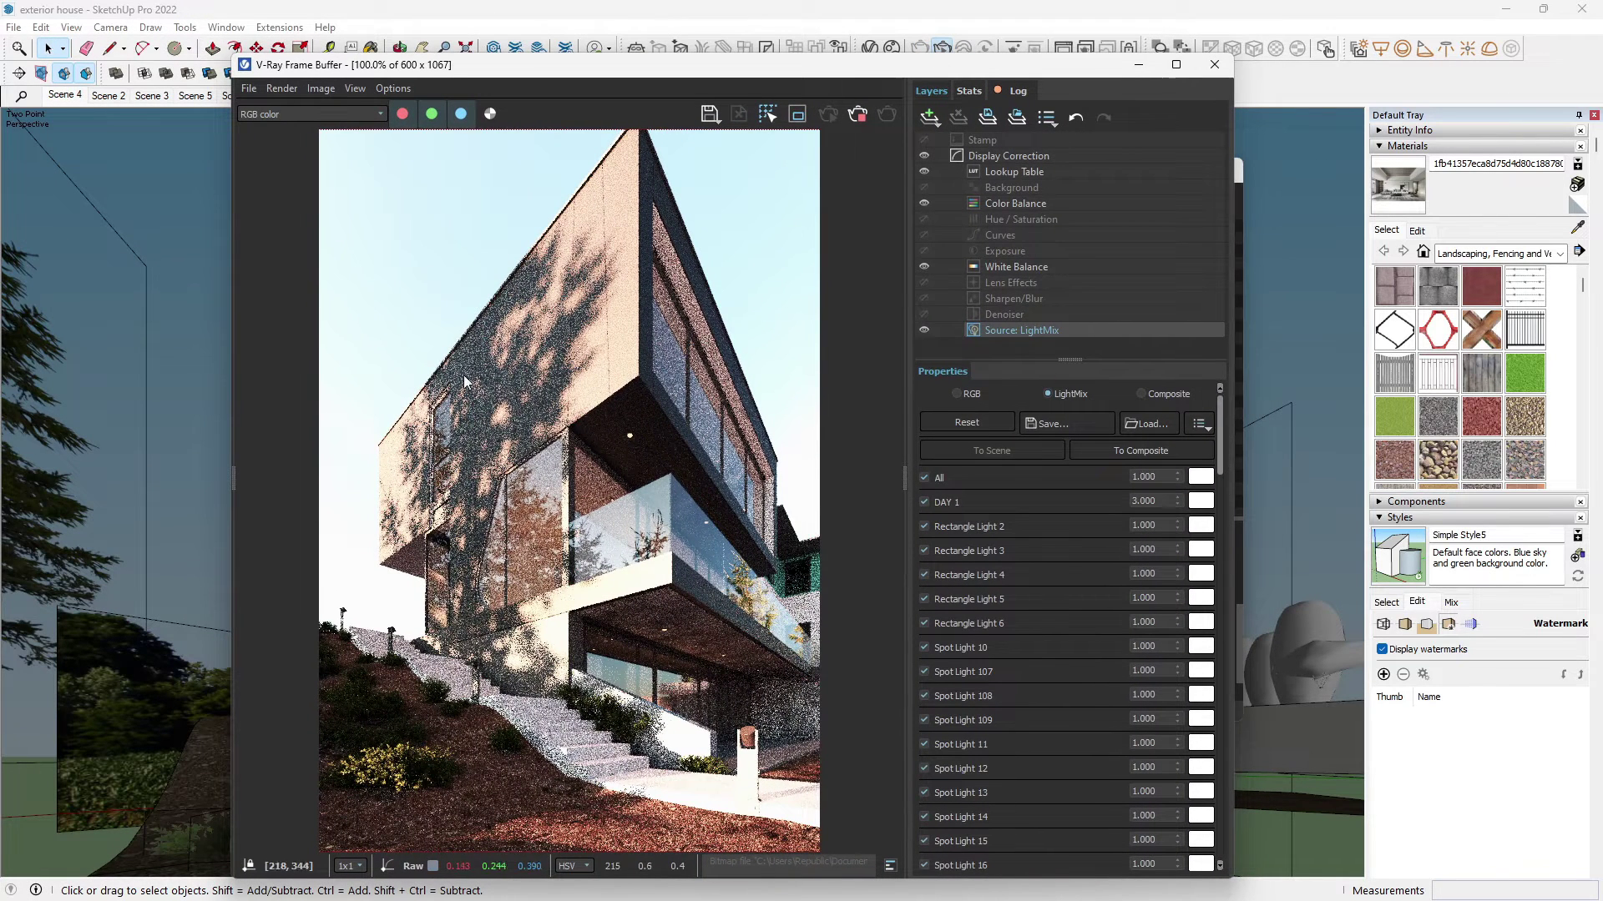
- Enable the Exposure layer and set exposure to about 1.56, highlight burn to 0.216 and contrast to -0.113
click(924, 251)
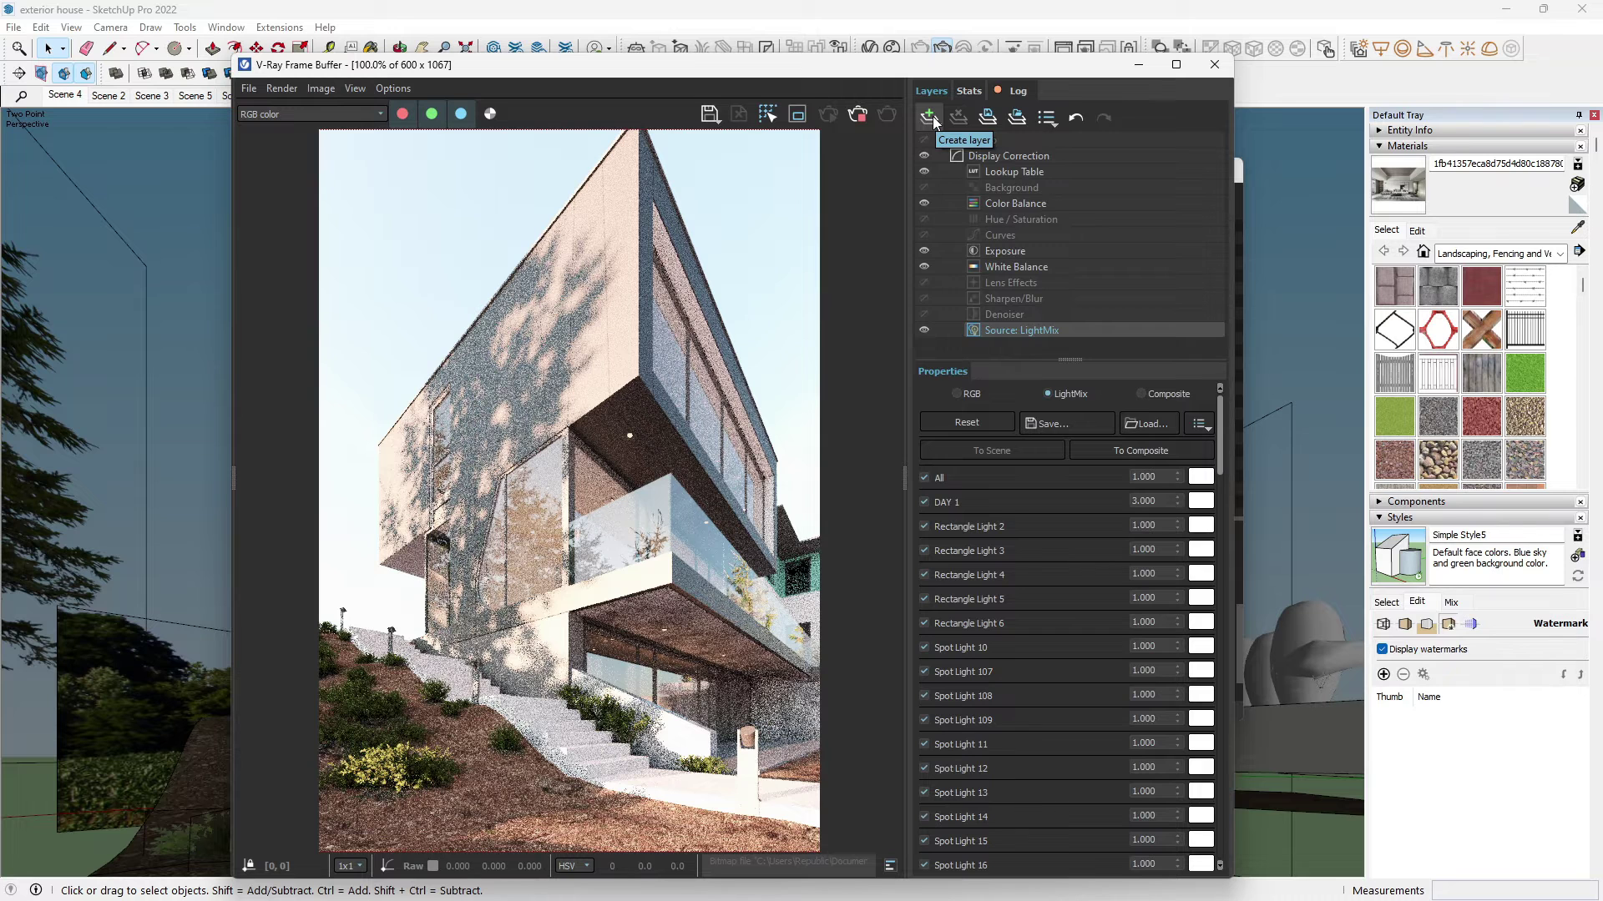
click(1010, 248)
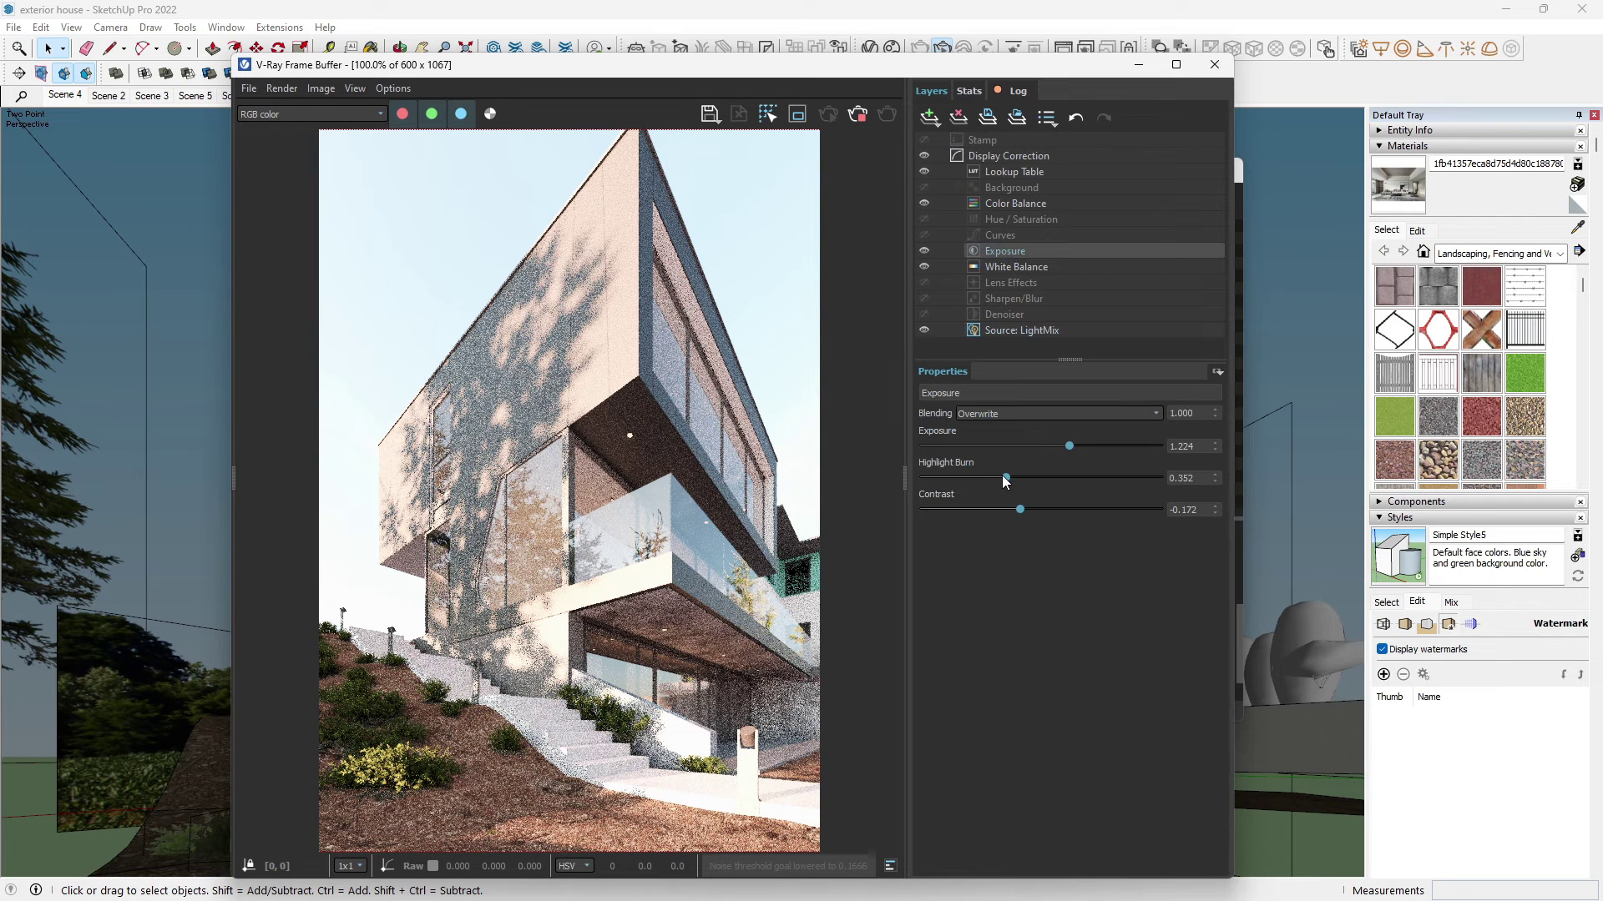
mouse_move(1004, 477)
mouse_down()
mouse_move(908, 497)
mouse_move(1039, 476)
mouse_move(939, 474)
mouse_move(1098, 483)
mouse_move(960, 479)
mouse_move(974, 483)
mouse_up()
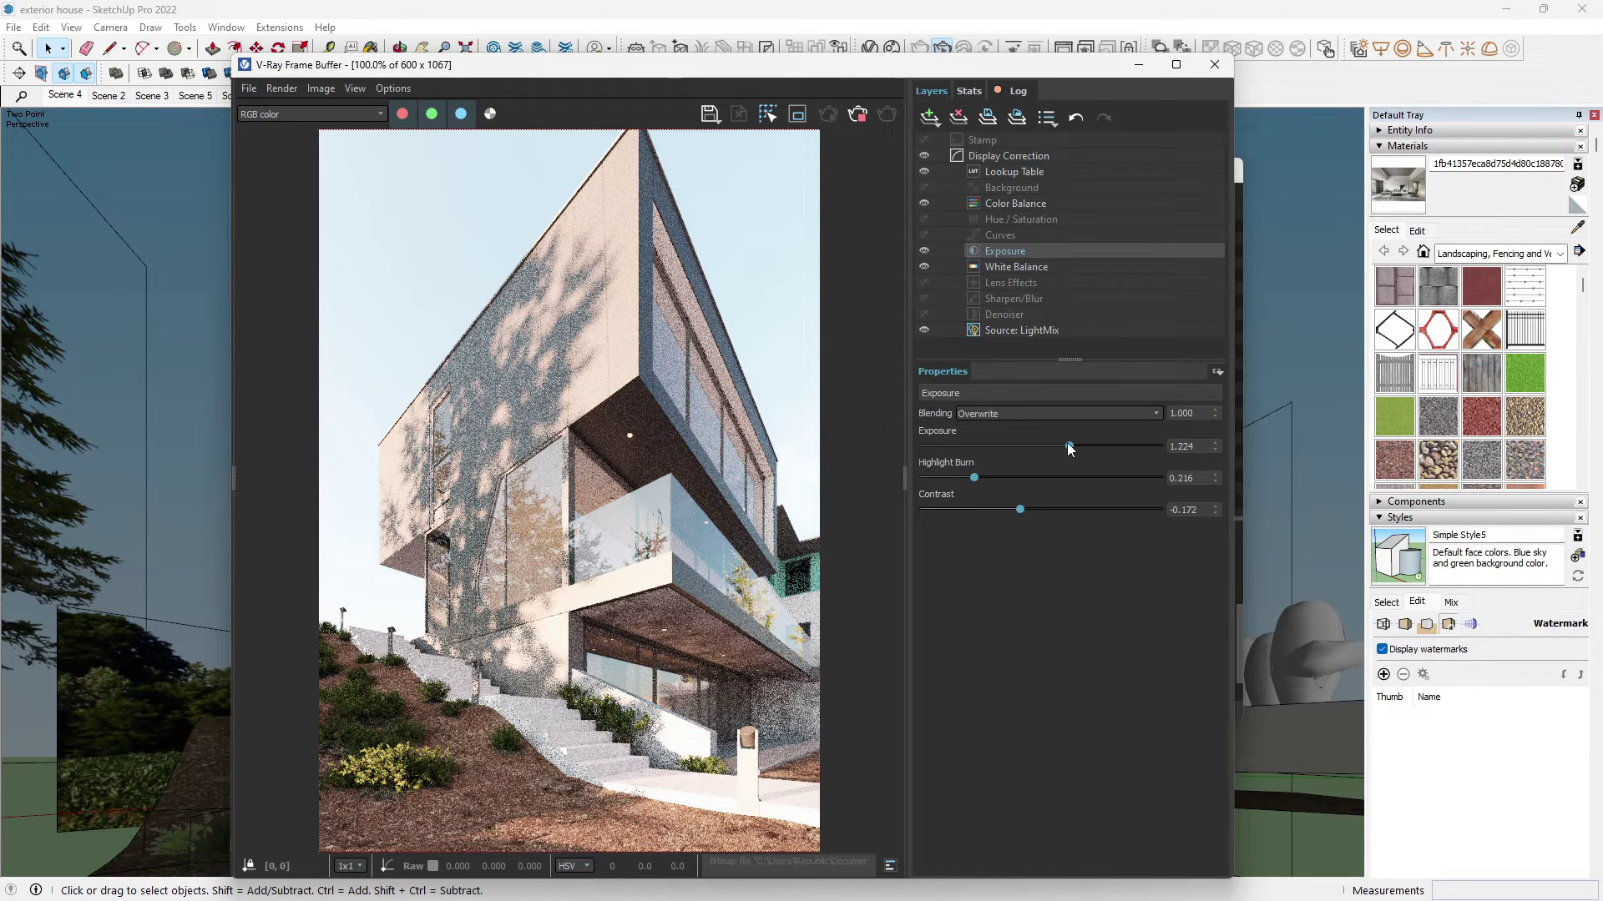
mouse_move(1070, 449)
mouse_down()
mouse_move(1026, 461)
mouse_move(1083, 455)
mouse_move(1070, 454)
mouse_up()
drag(1020, 508, 1038, 509)
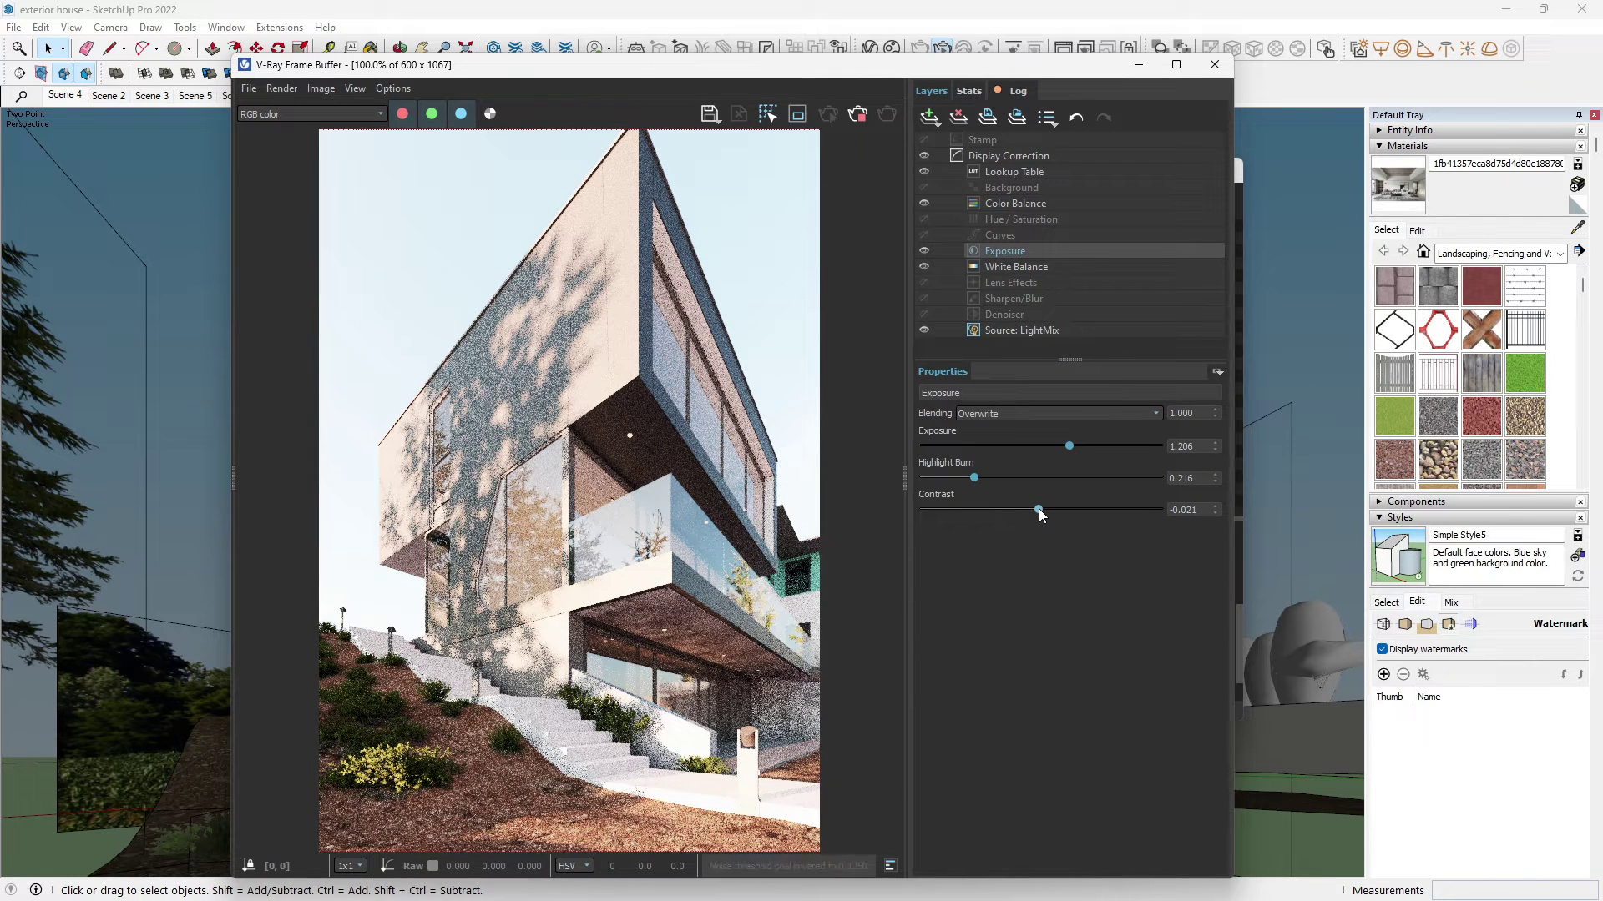
drag(1038, 509, 1028, 510)
drag(1069, 447, 1079, 445)
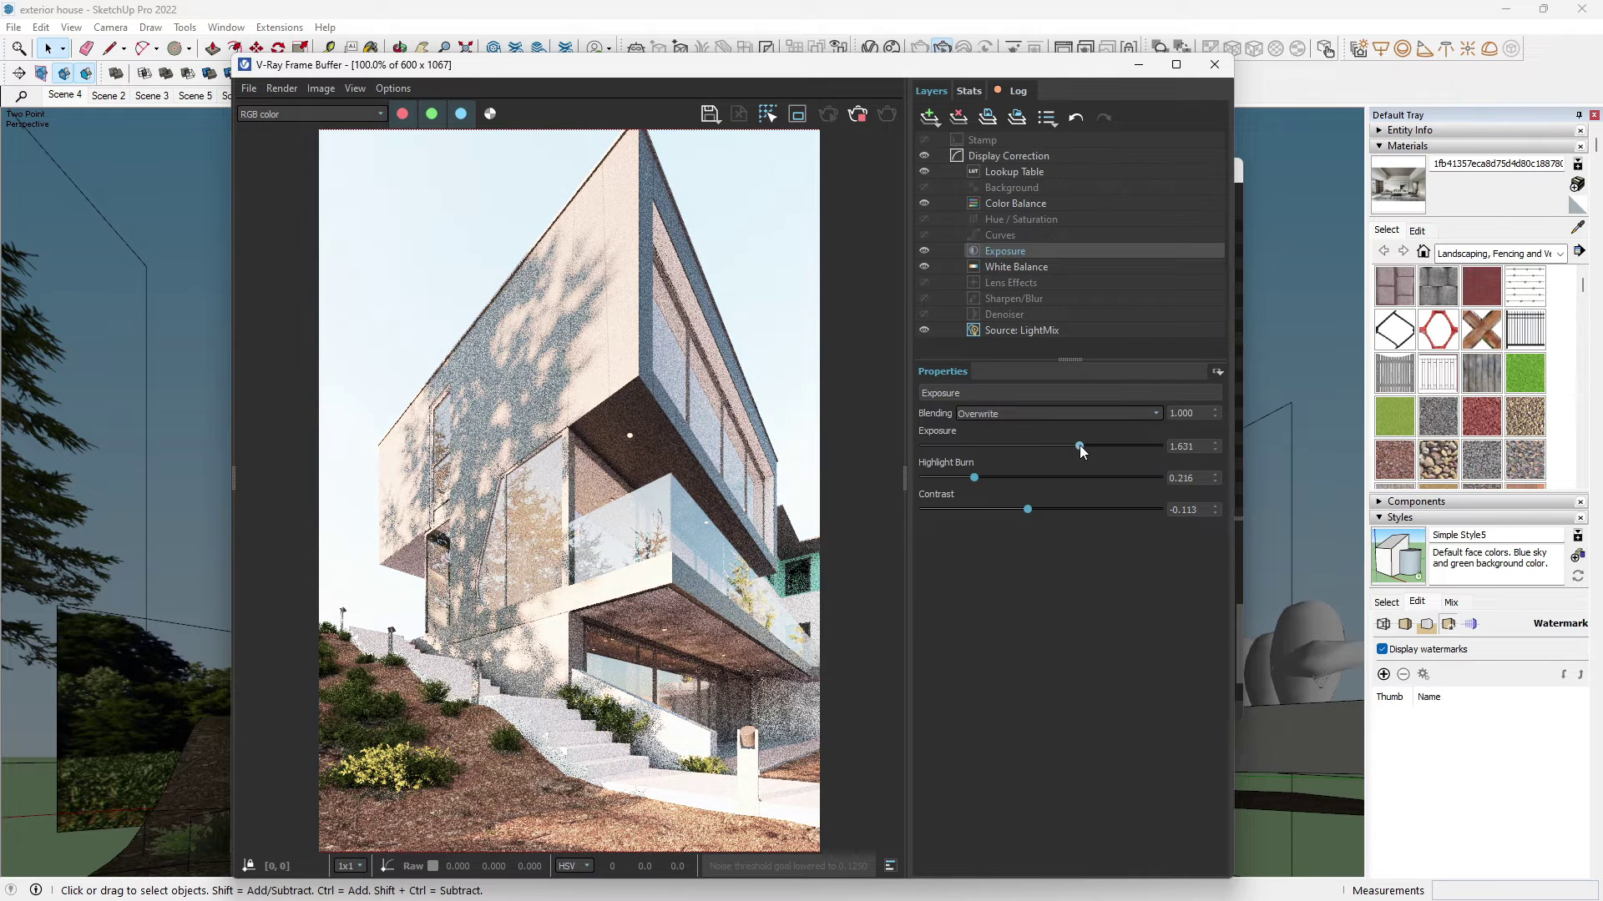
scroll(653, 581, down, 1)
scroll(609, 588, up, 1)
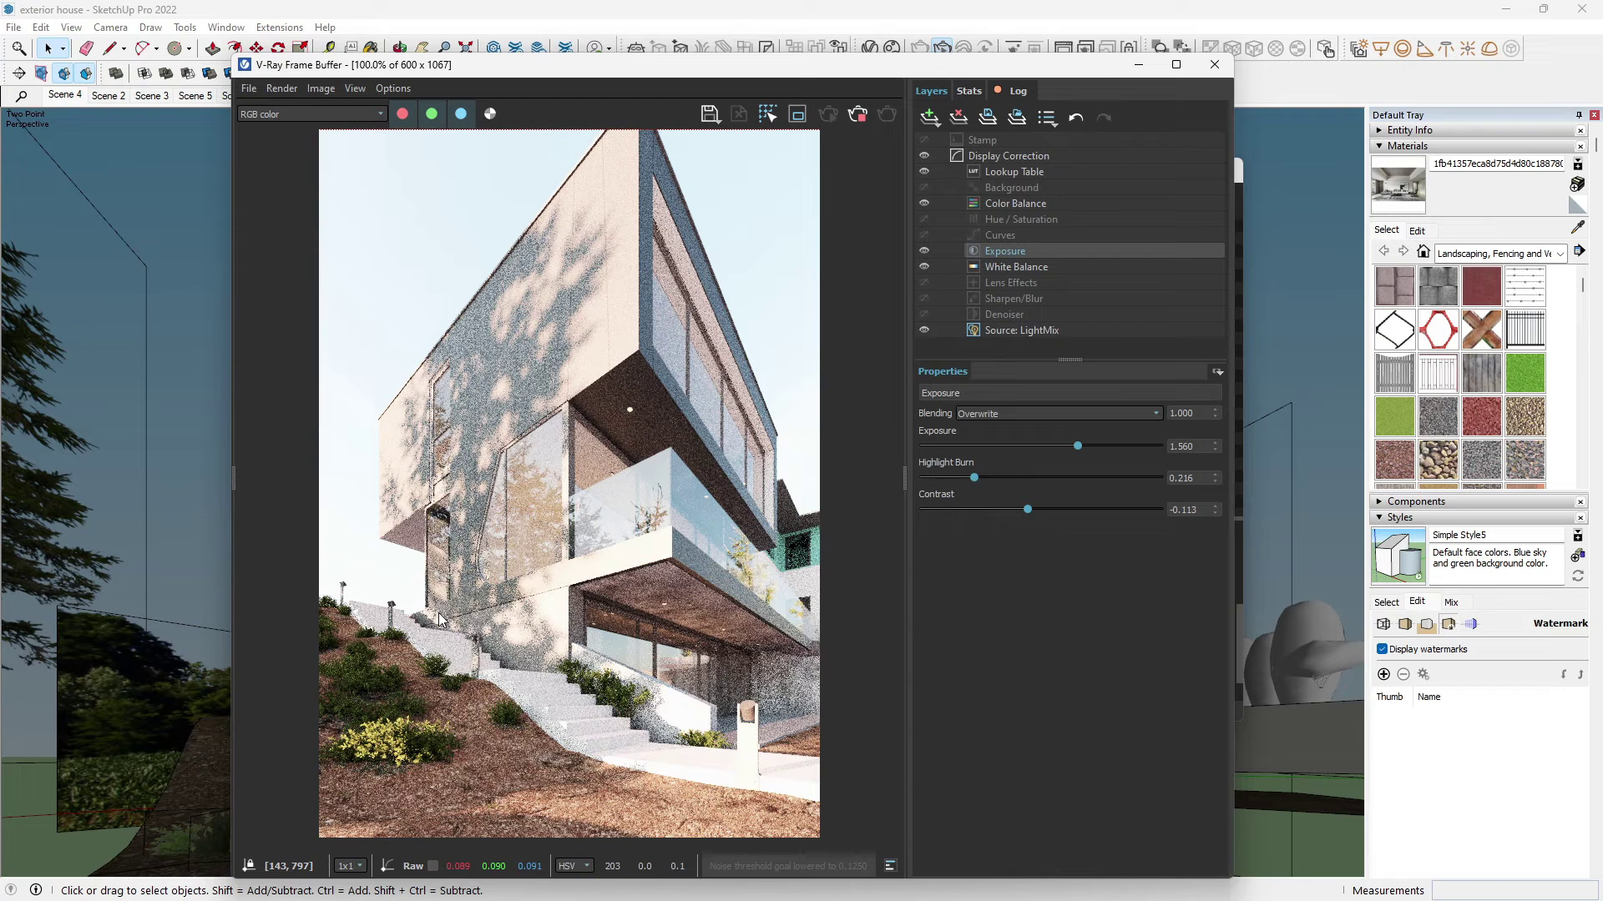
- Return to the LightMix source, stop the interactive day render and close the frame buffer
click(1067, 332)
click(859, 114)
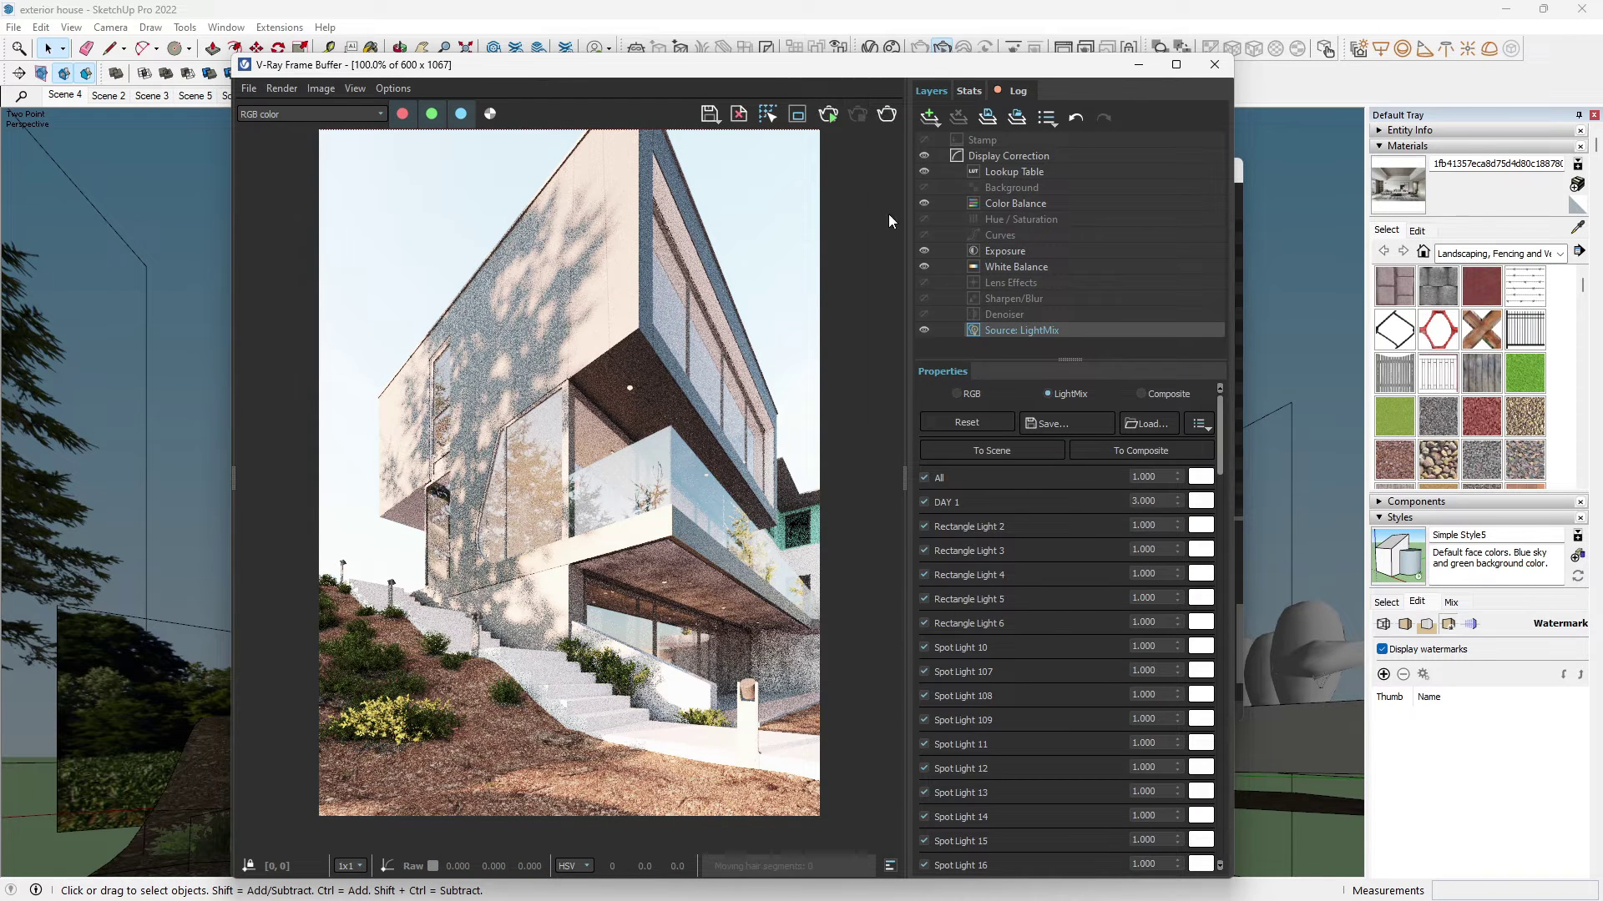
drag(892, 71, 1021, 66)
click(1334, 64)
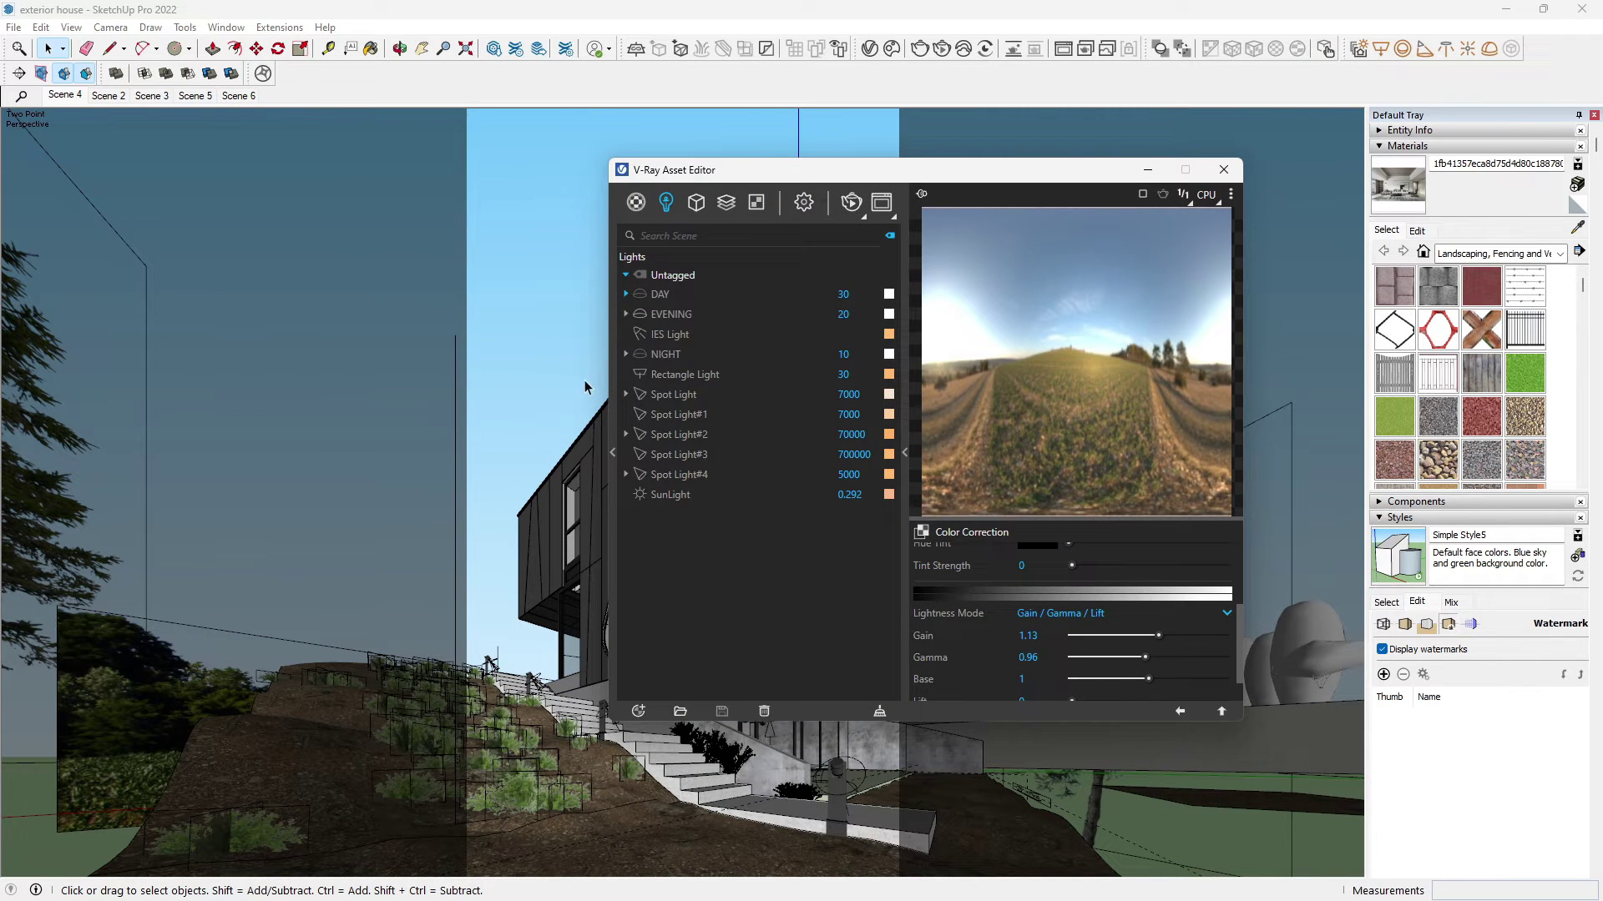
- Start an interactive render with the EVENING dome light, examine the house at 50% and 100% zoom and list the LightMix lights
click(944, 49)
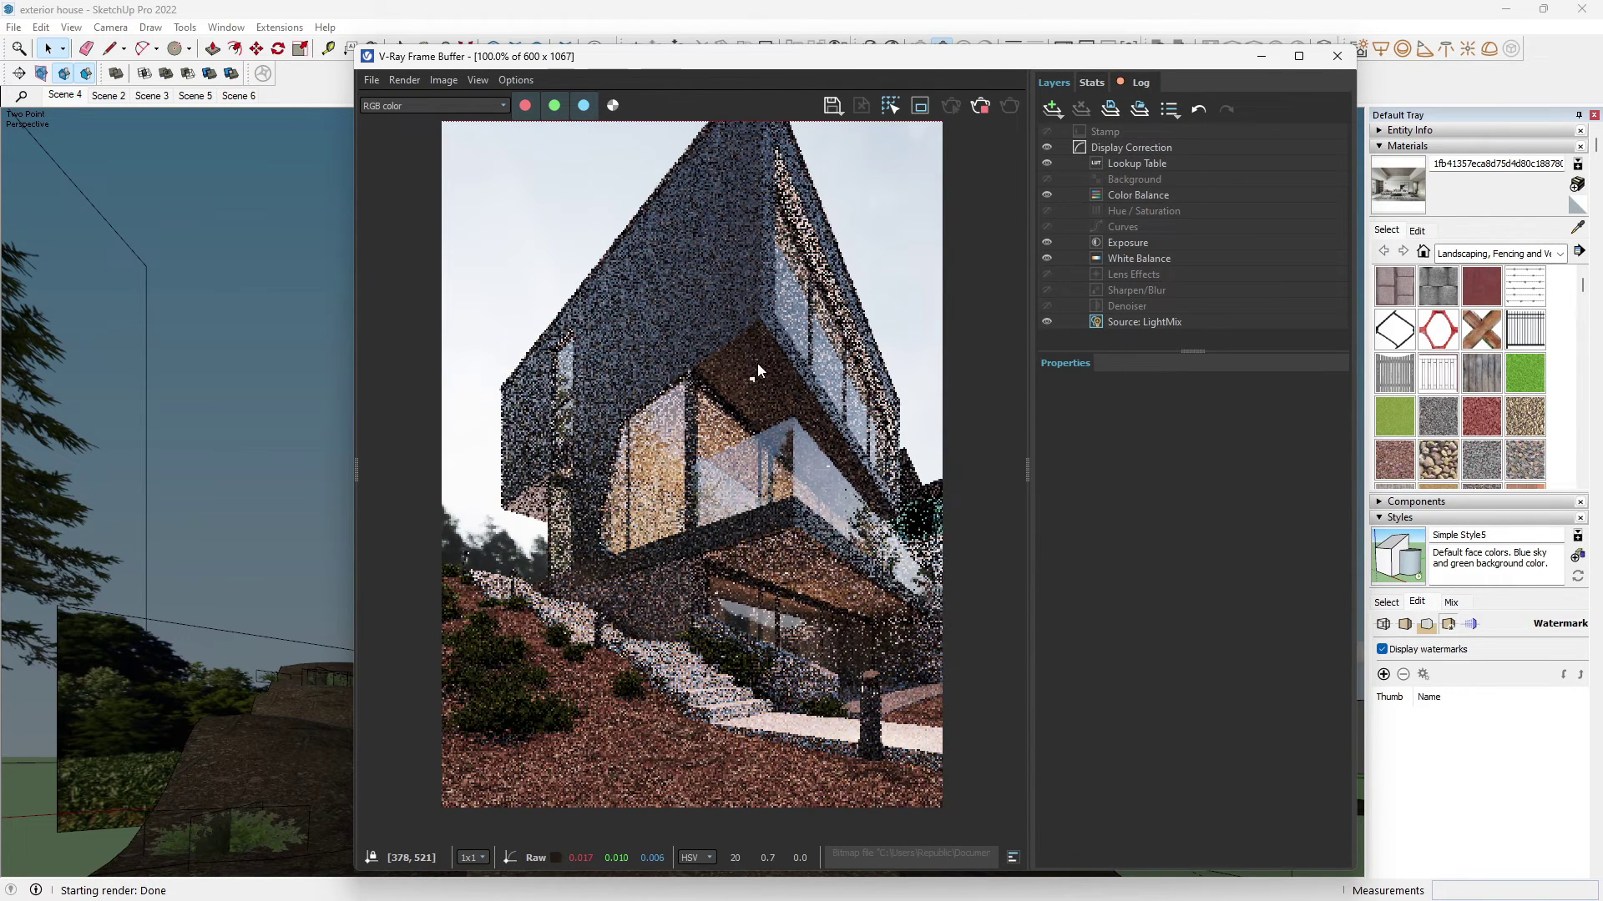
scroll(758, 363, down, 1)
scroll(748, 466, up, 1)
scroll(693, 441, down, 1)
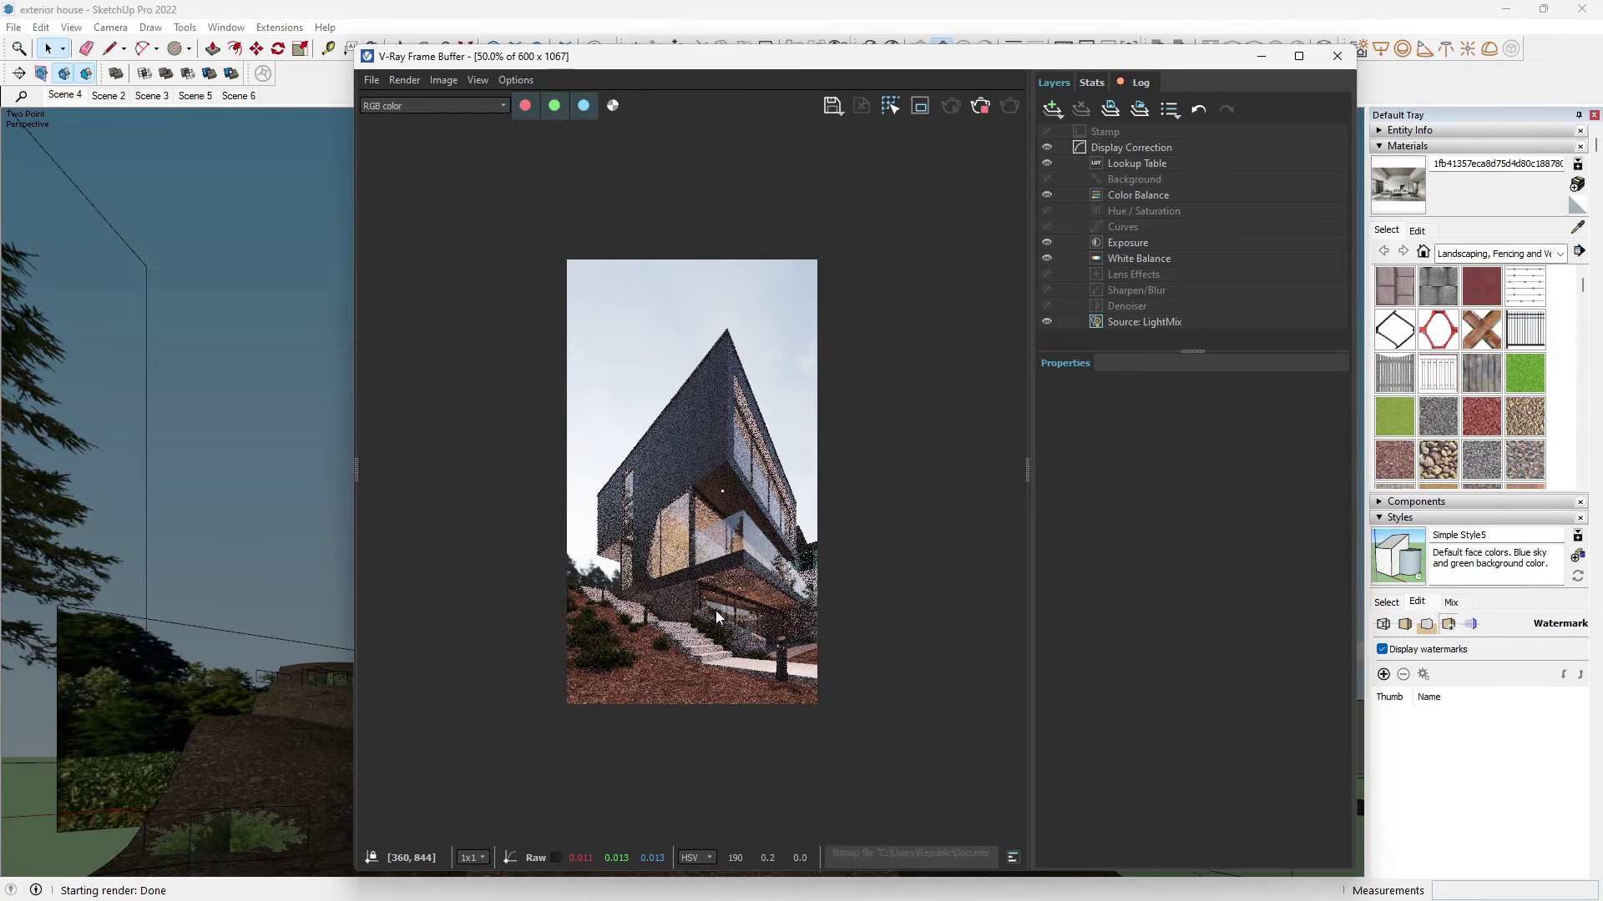
scroll(716, 609, up, 1)
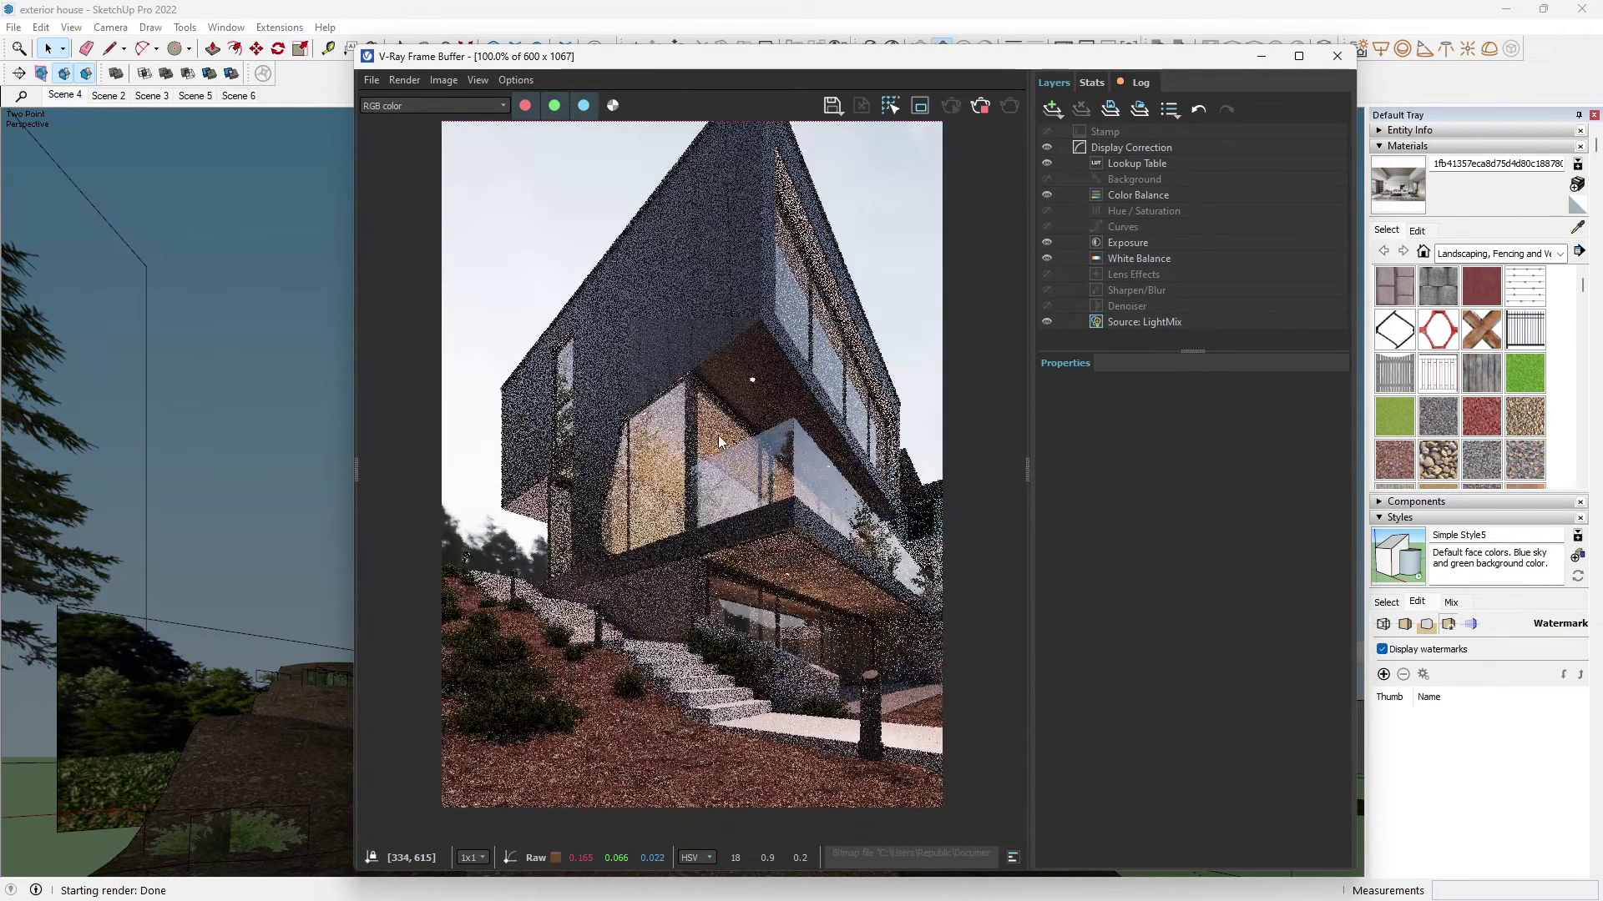
scroll(718, 434, down, 1)
scroll(734, 447, up, 1)
scroll(745, 453, down, 1)
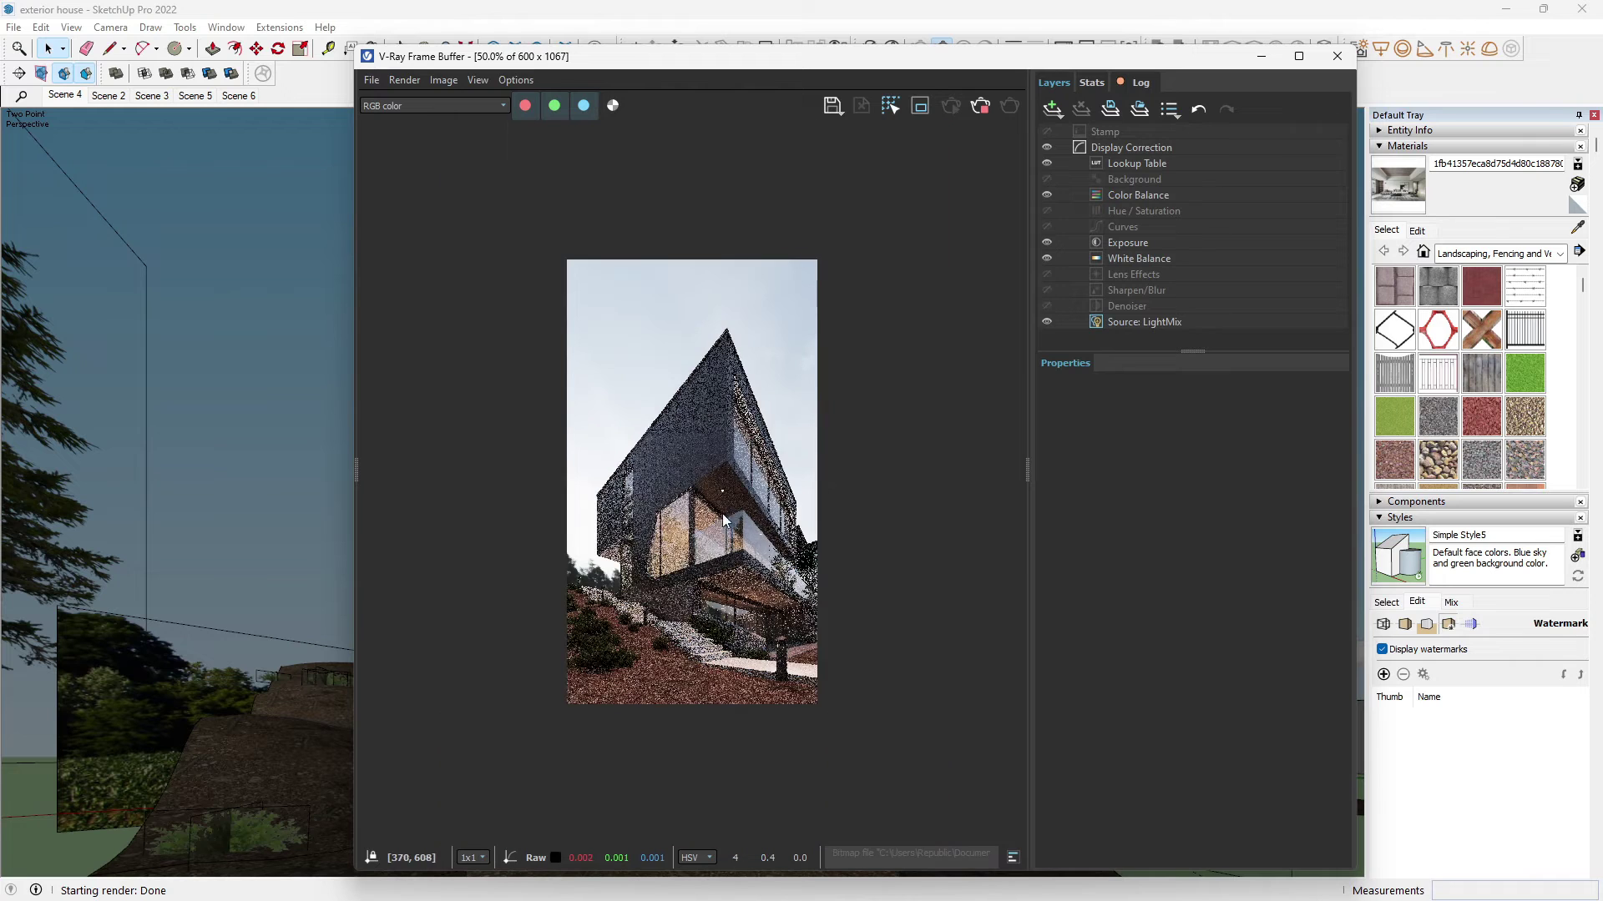
click(1140, 323)
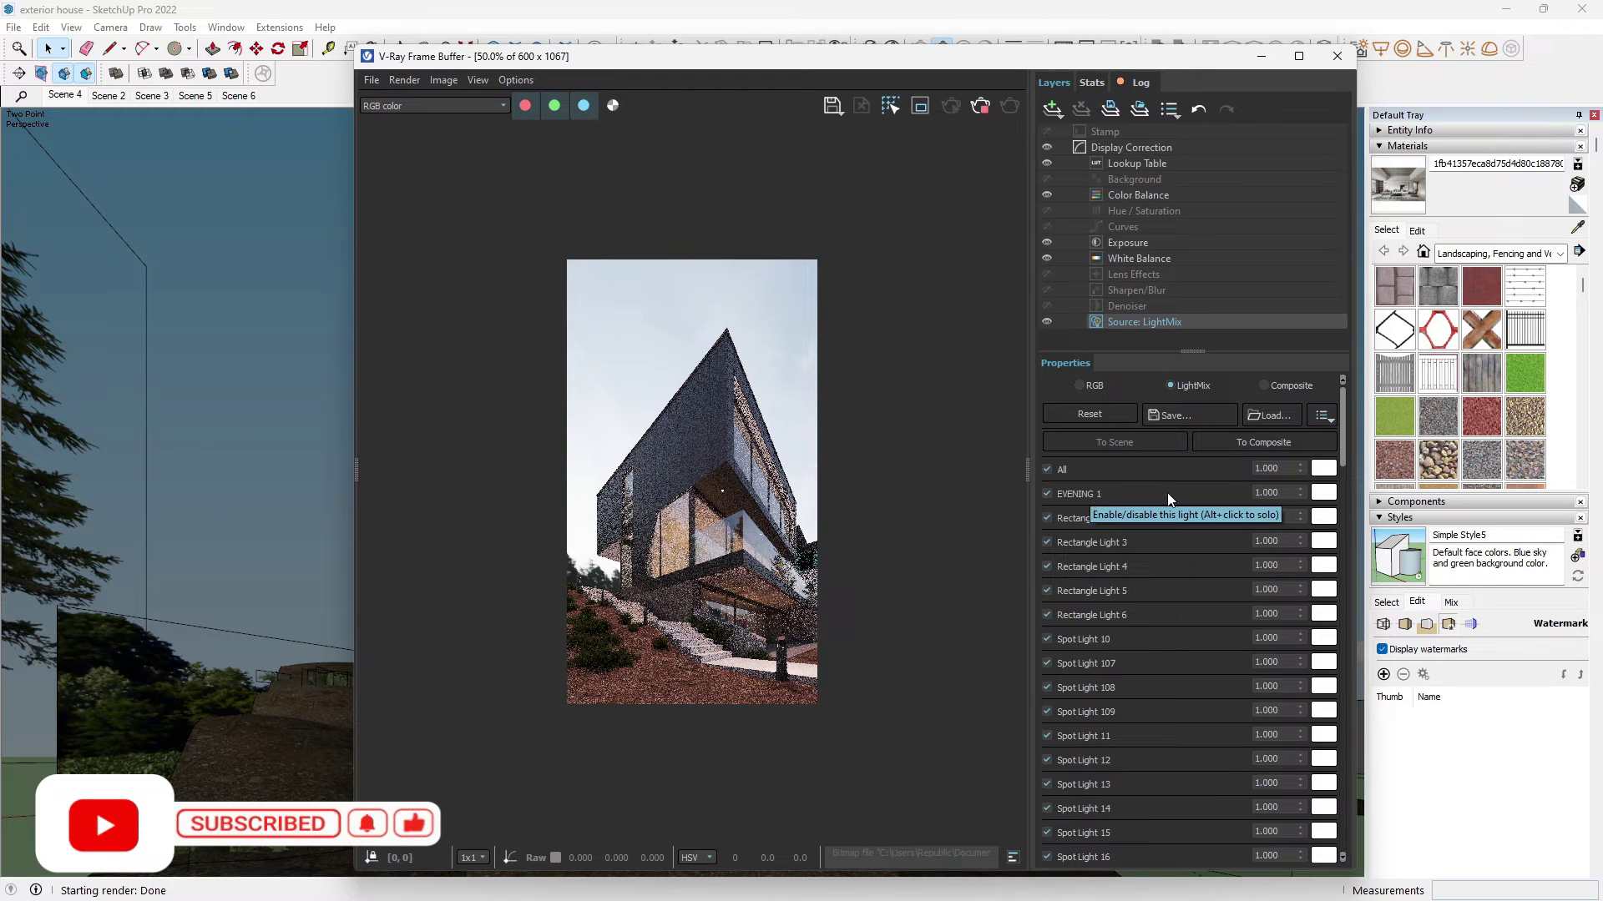
- Add a second Exposure correction layer above the existing Exposure layer in the frame buffer
right_click(1151, 245)
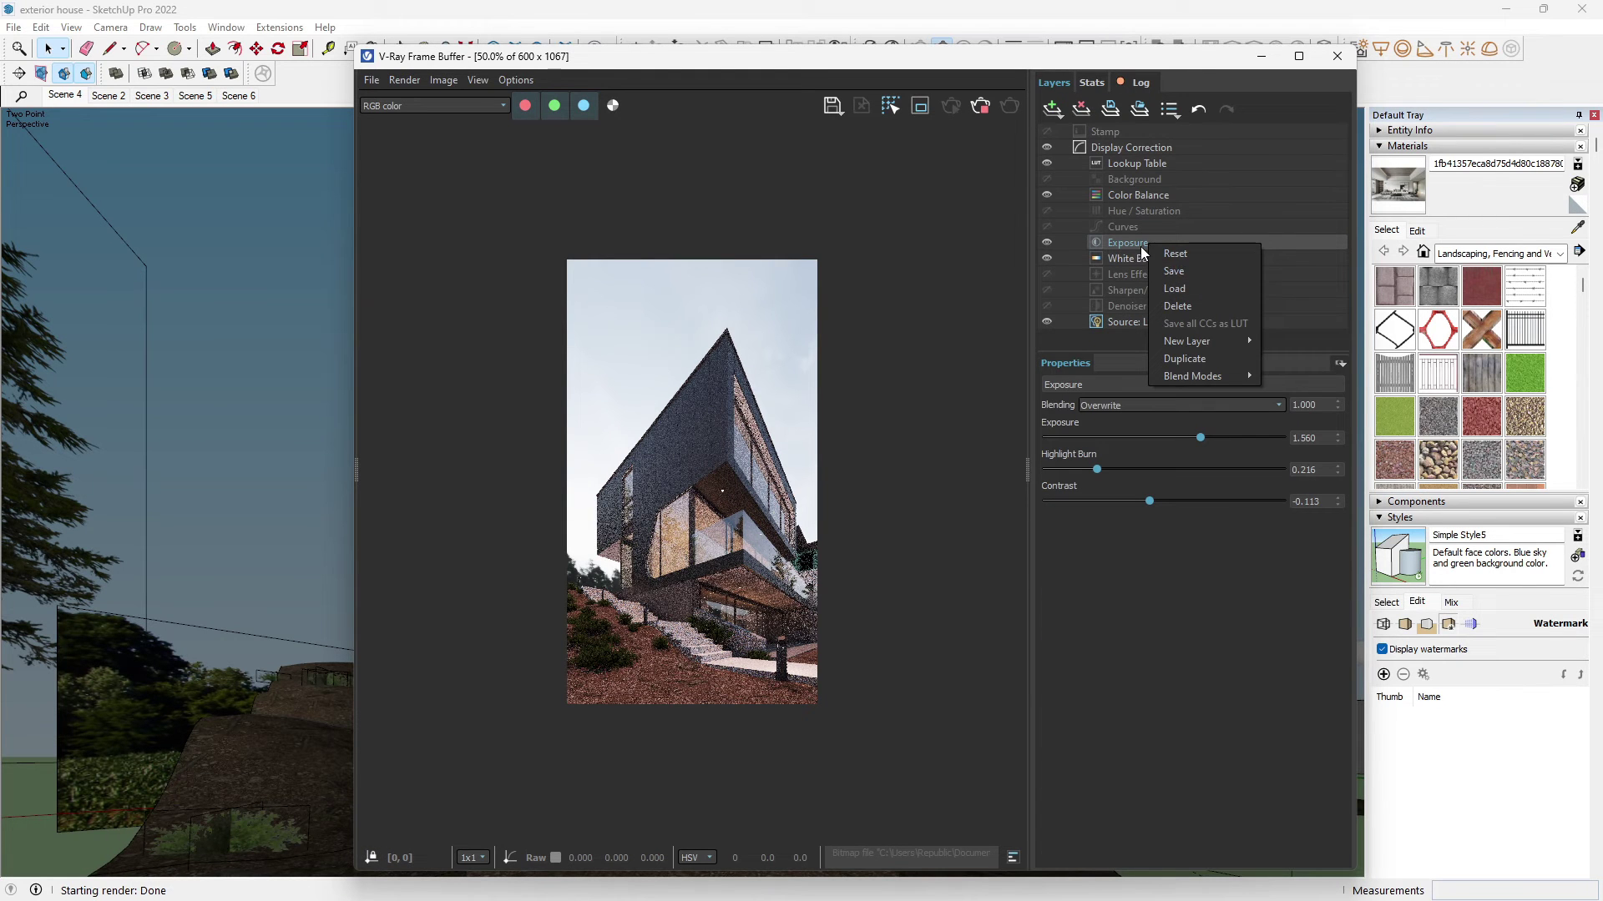
click(1104, 297)
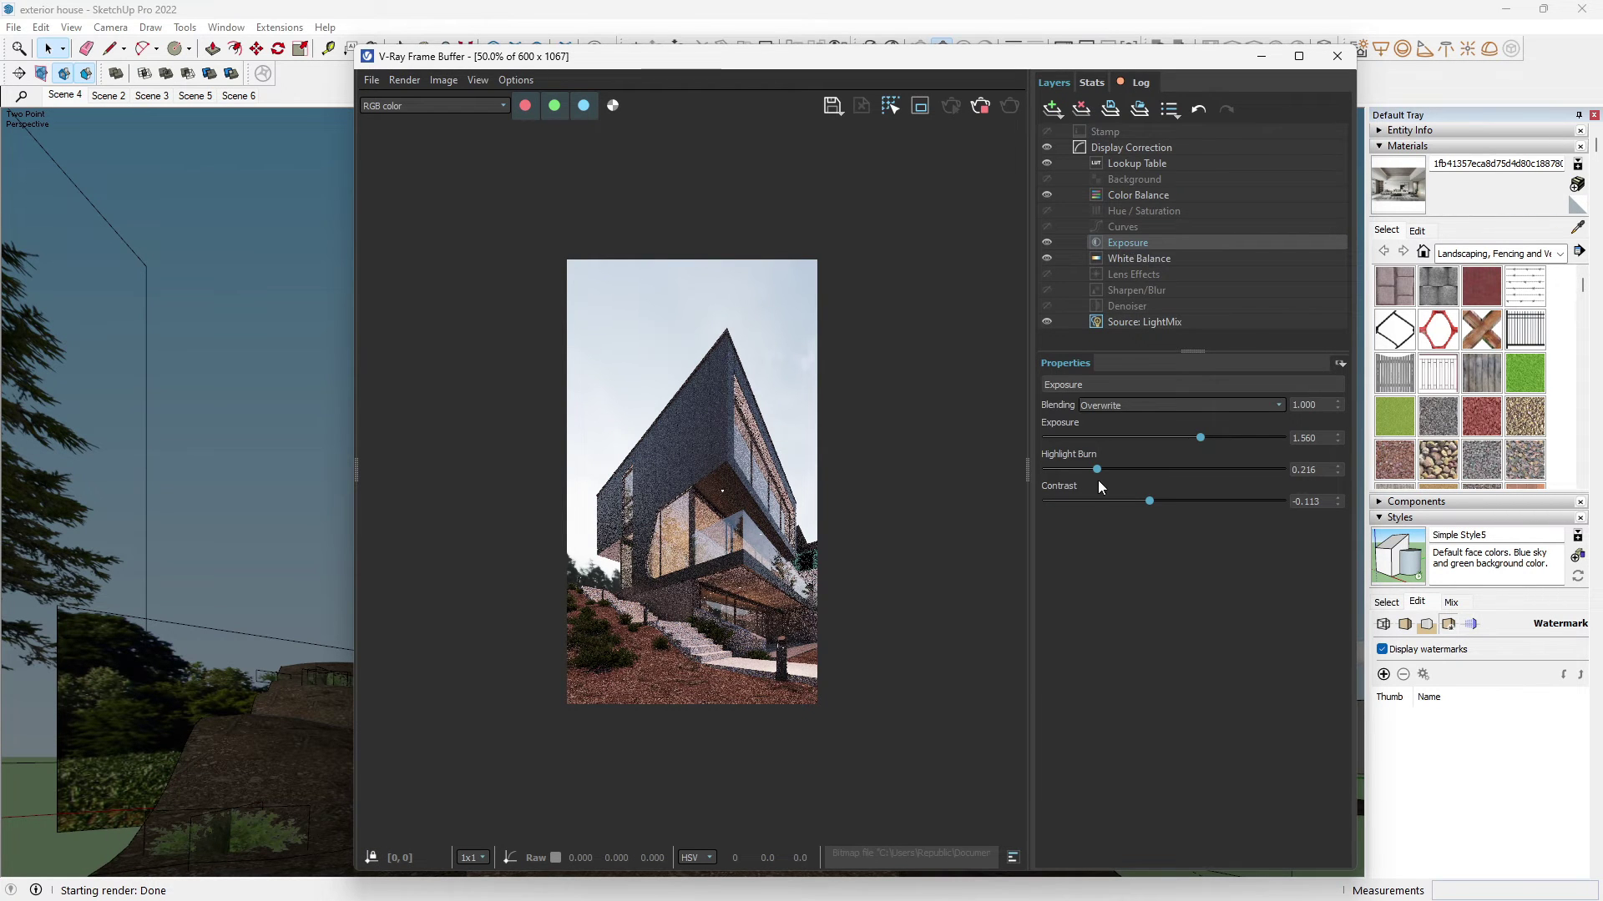
click(1056, 108)
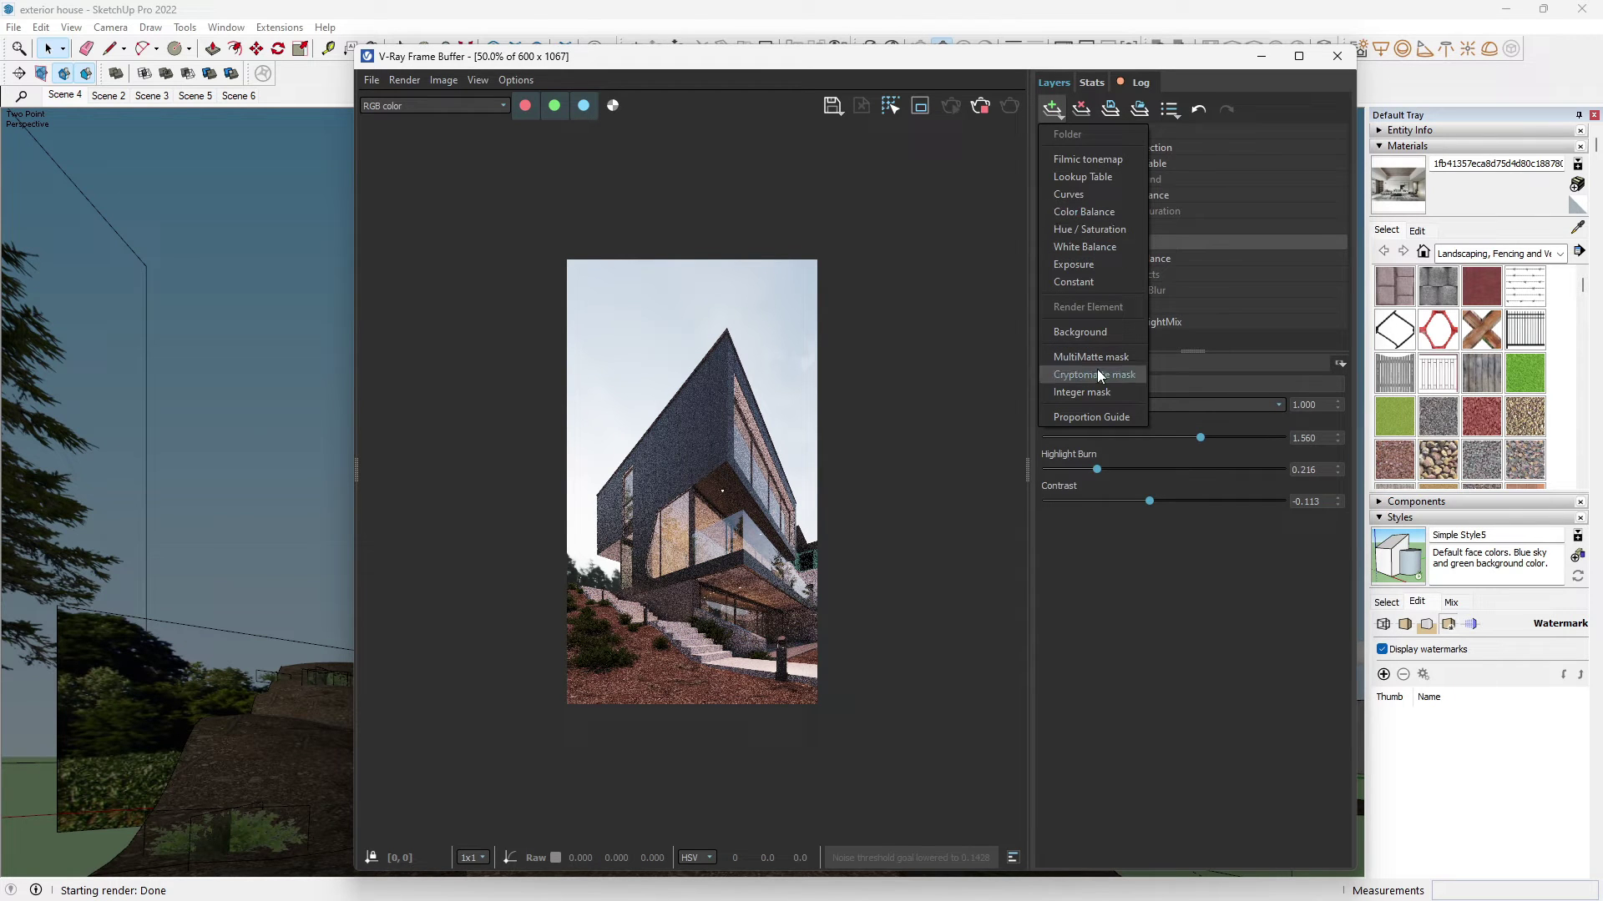
click(1083, 263)
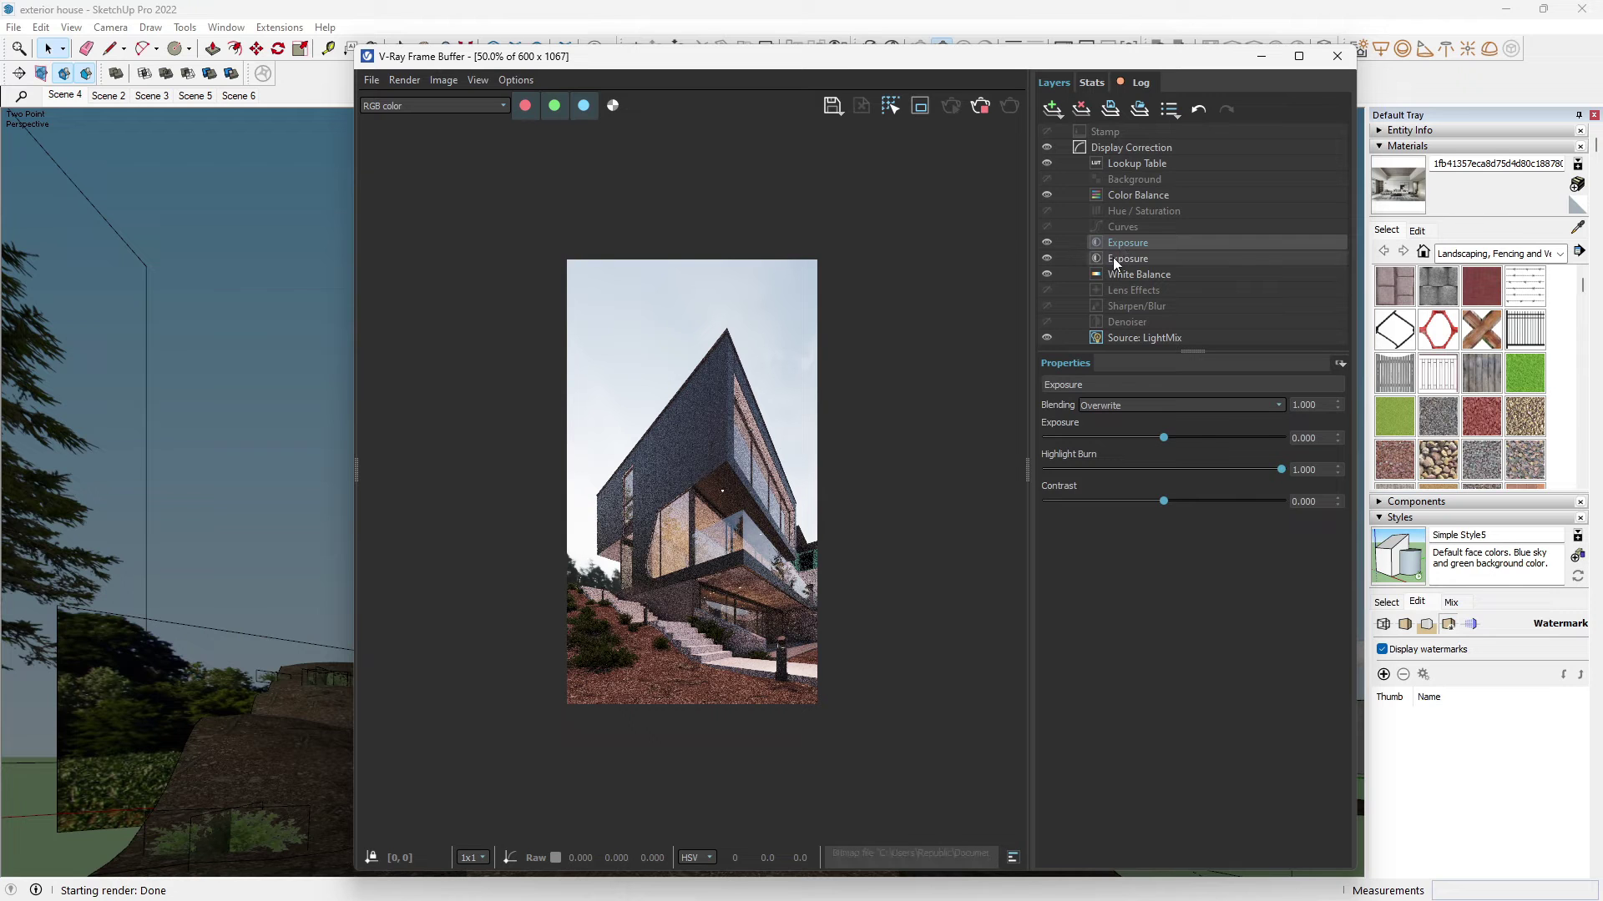
- Turn off the original Exposure layer used for the day render and select the newly added Exposure layer
click(1114, 257)
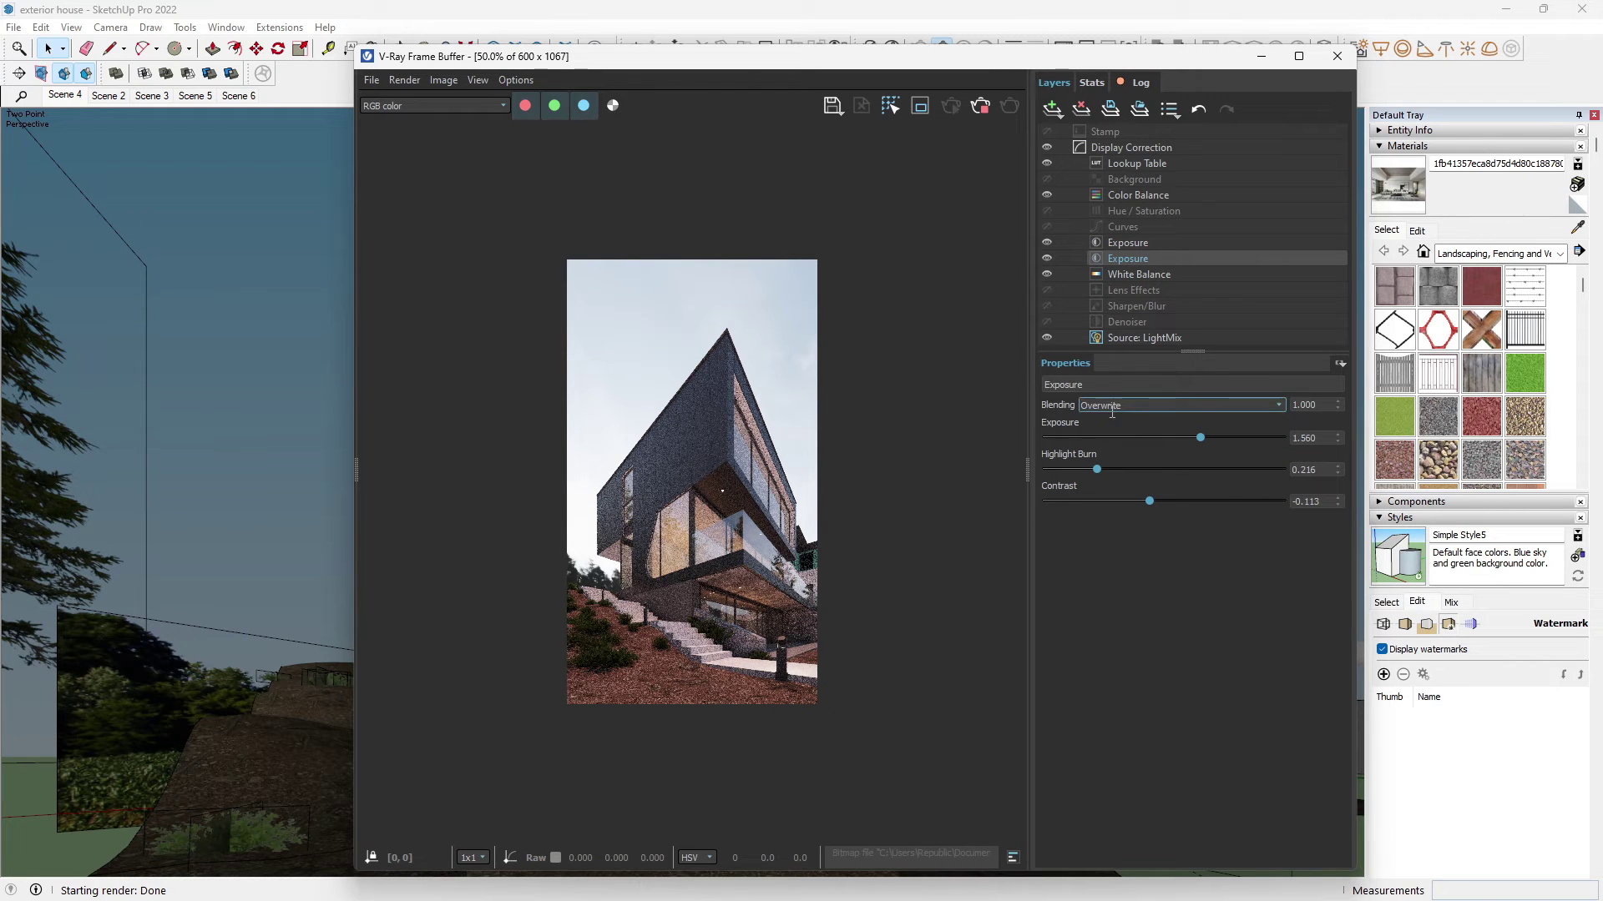
right_click(1148, 259)
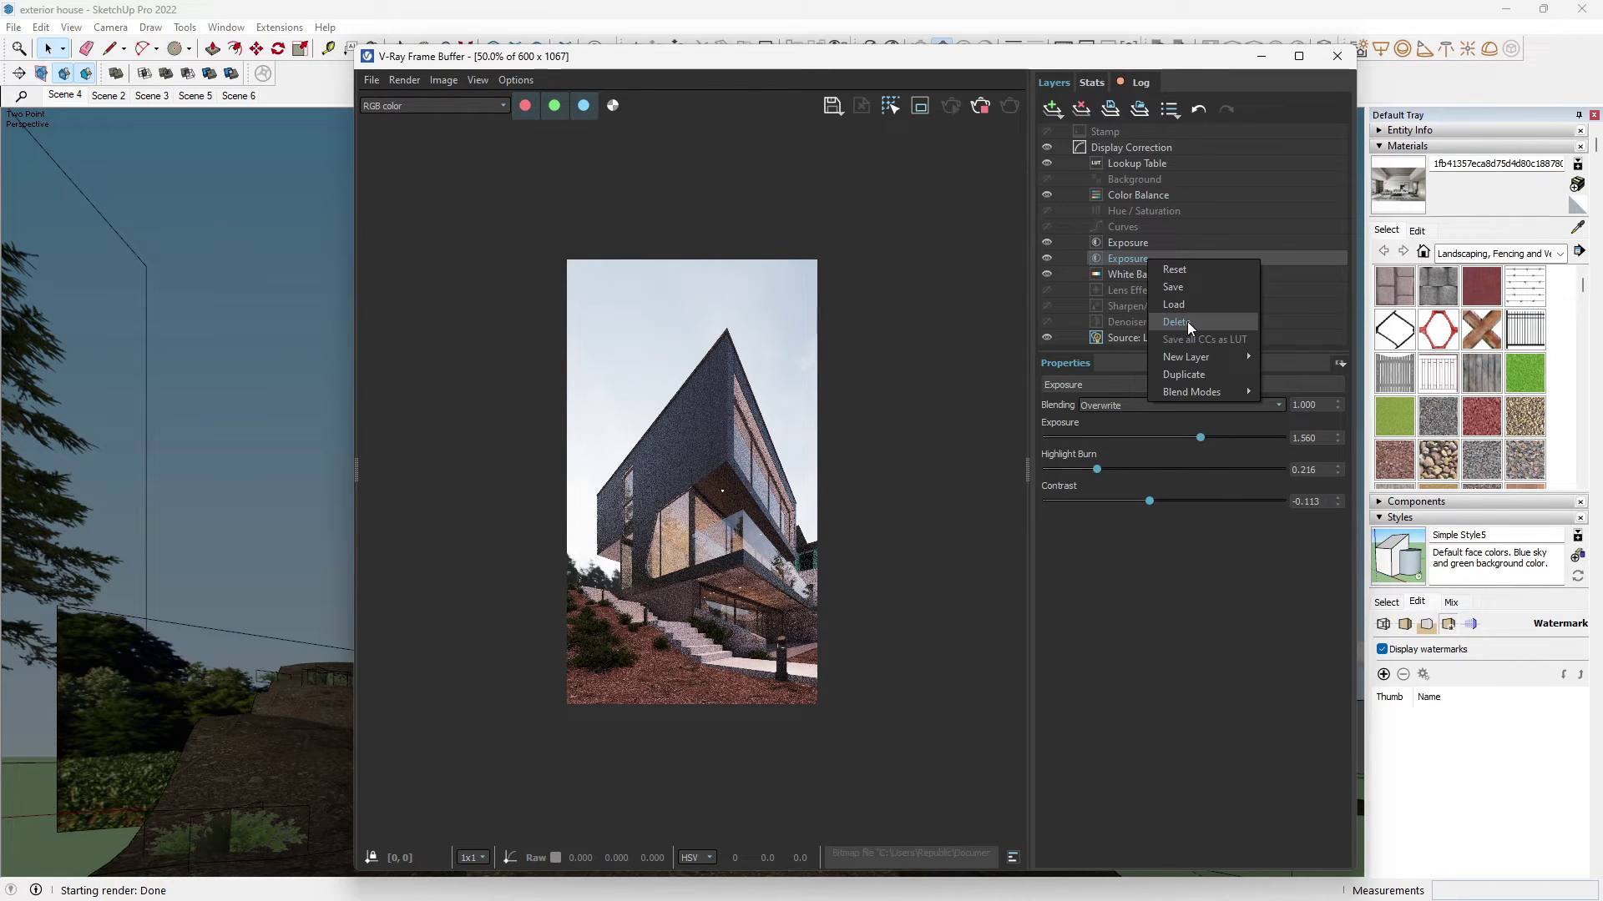
click(1134, 282)
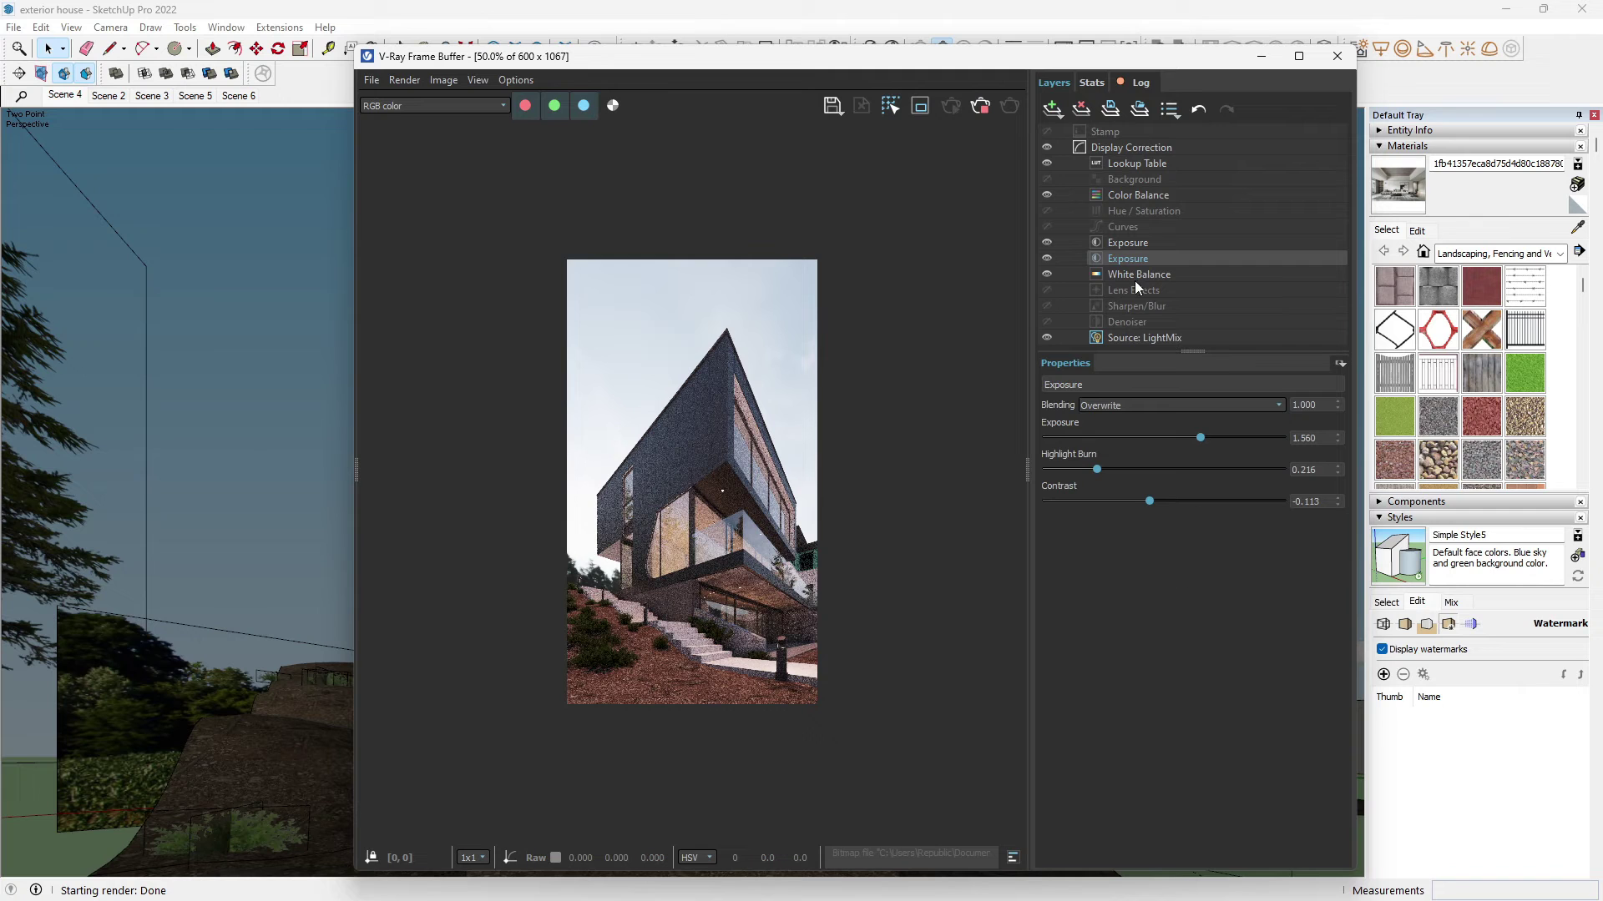
click(1046, 259)
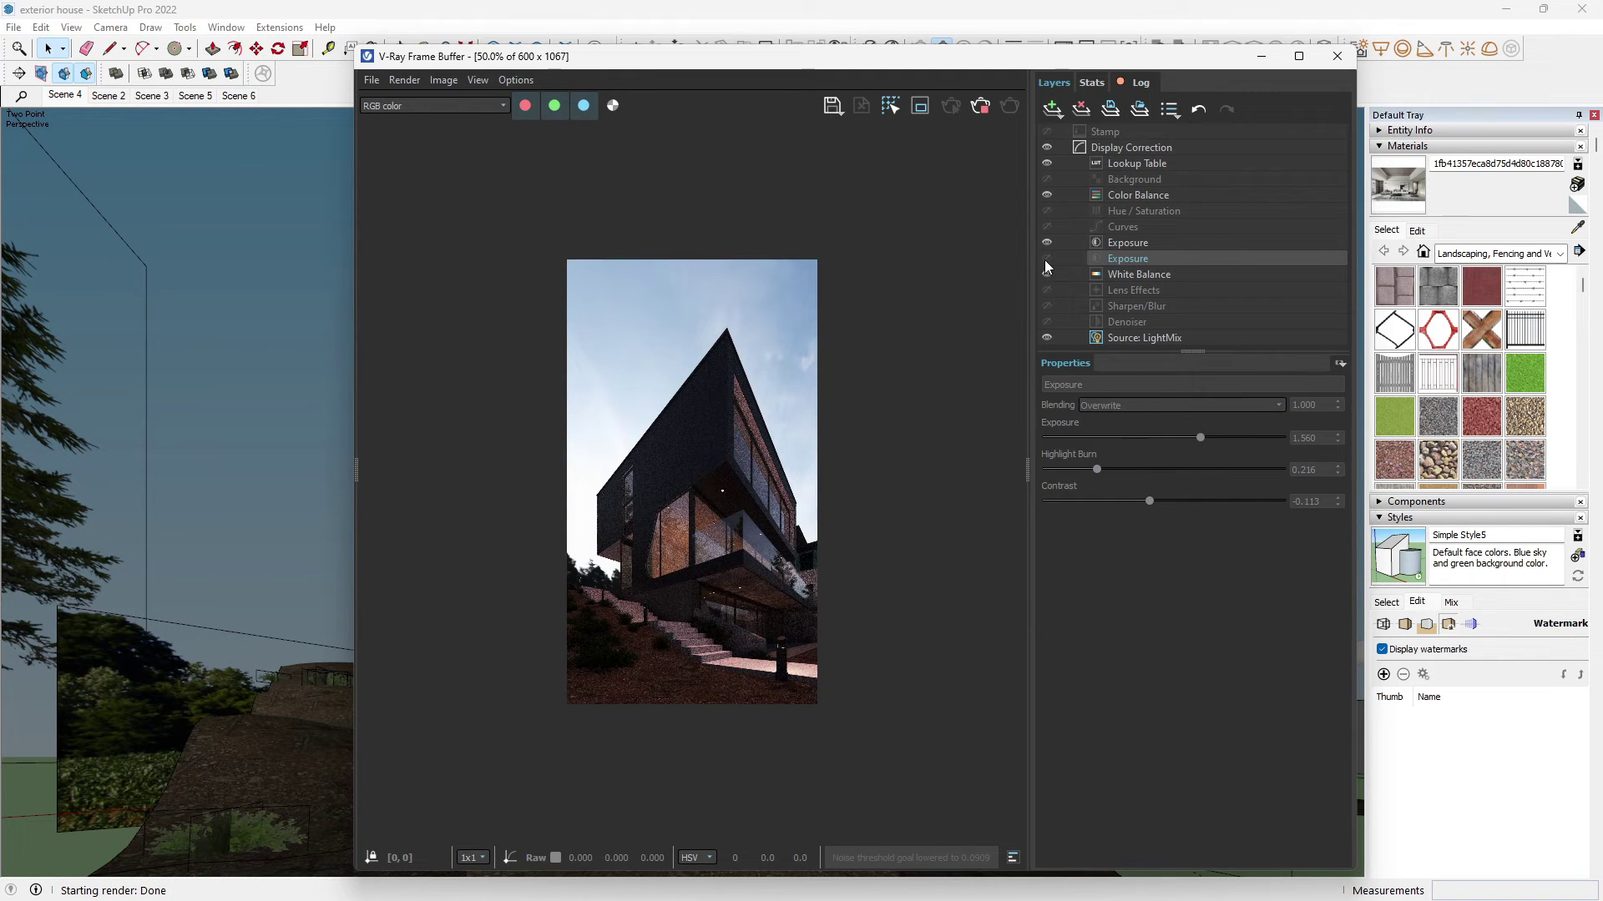
click(1118, 244)
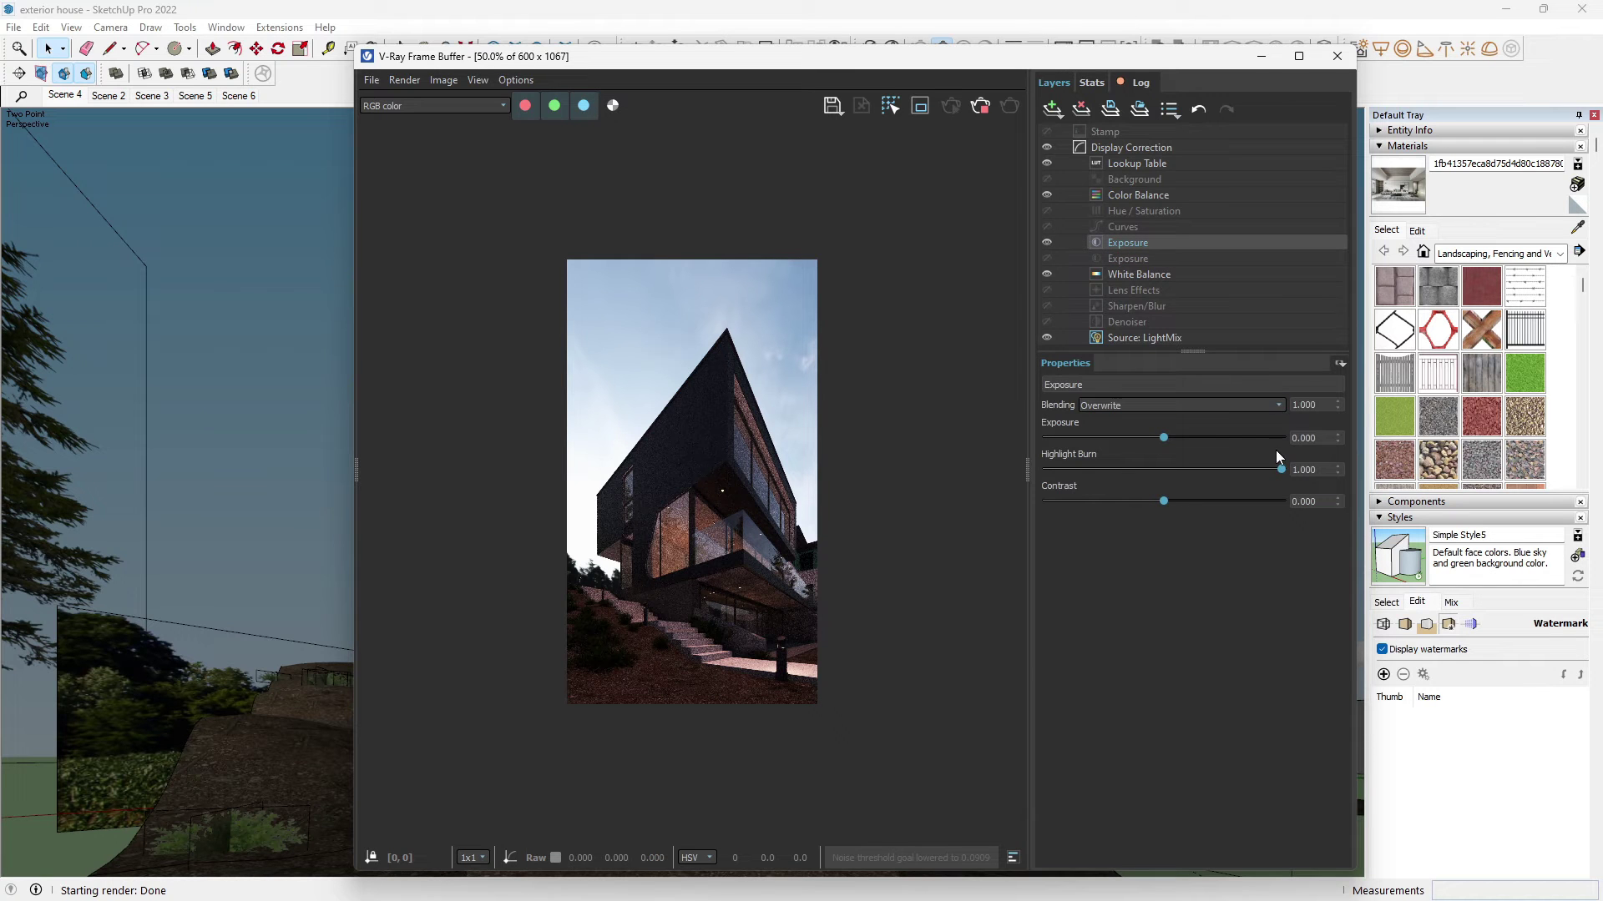
- Lower the Highlight Burn and adjust the Exposure value of the newly added evening Exposure layer
mouse_move(1281, 468)
mouse_down()
mouse_move(1105, 474)
mouse_move(1224, 439)
mouse_move(1184, 439)
mouse_up()
click(1164, 436)
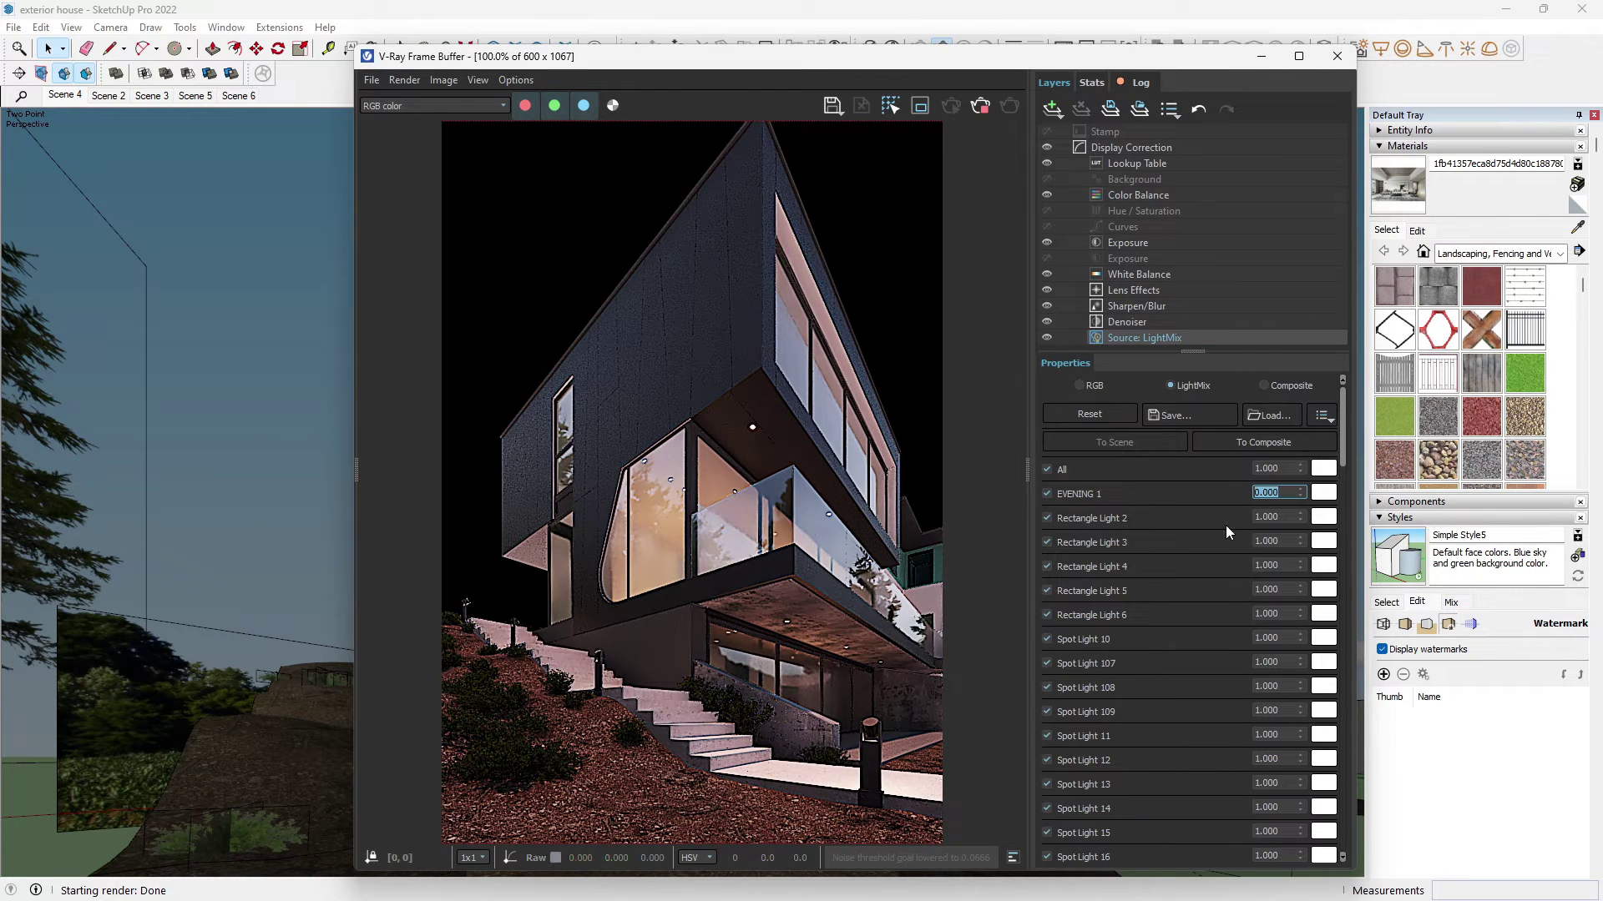
- Set the EVENING 1 multiplier to 0.5 in the LightMix and check the house render at 50% and 100% zoom
text(5)
key(Return)
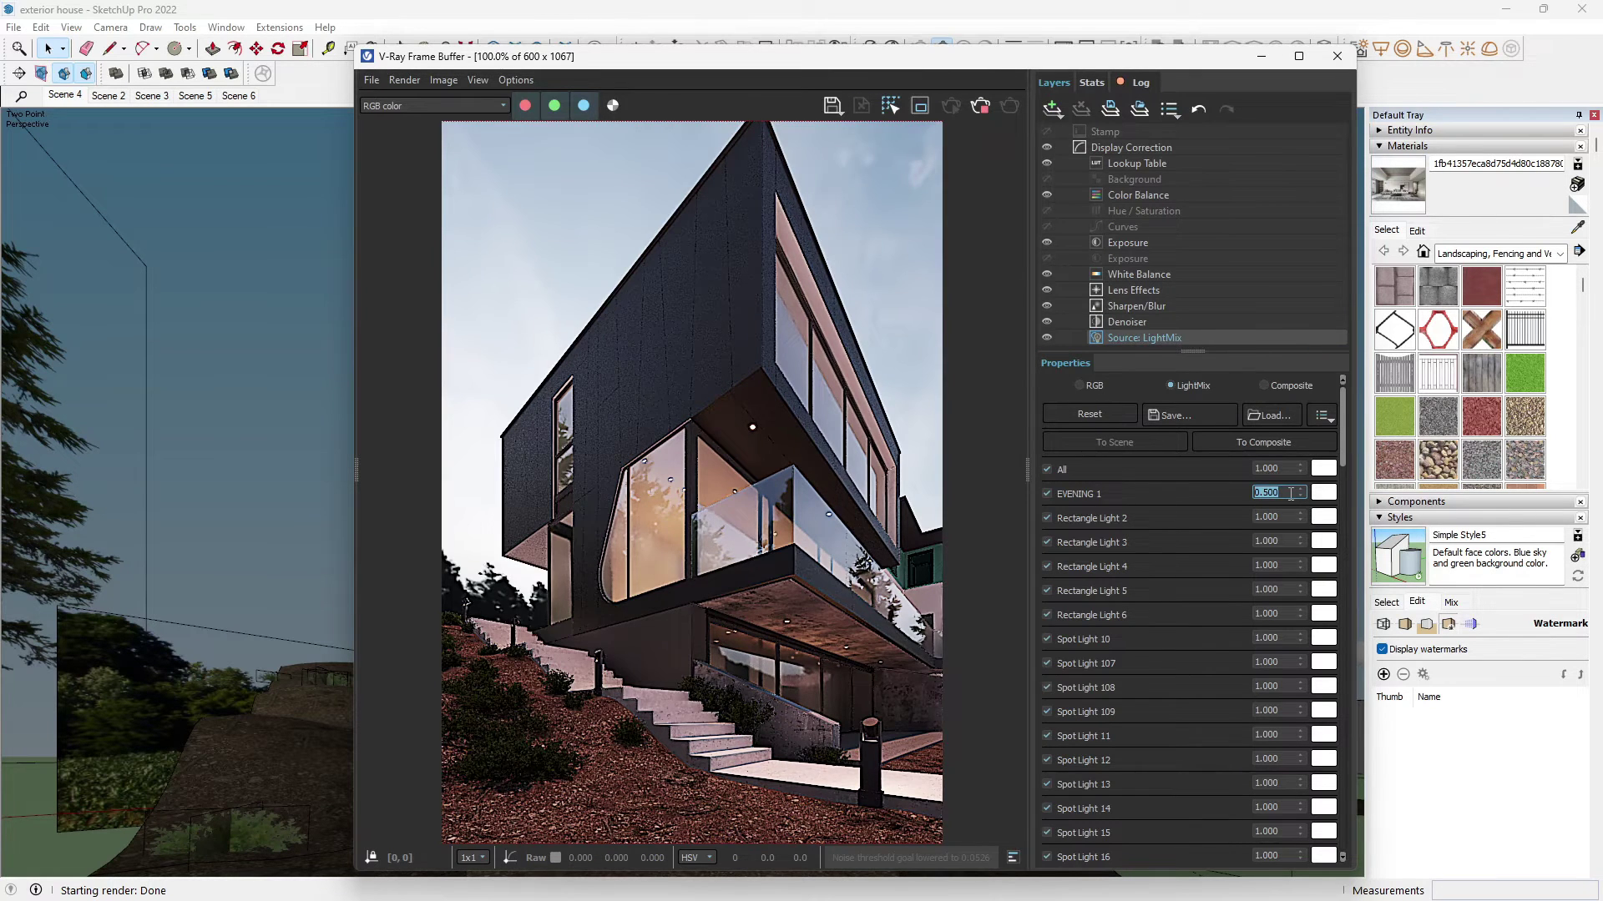
scroll(730, 584, down, 2)
scroll(730, 584, up, 2)
scroll(731, 584, down, 2)
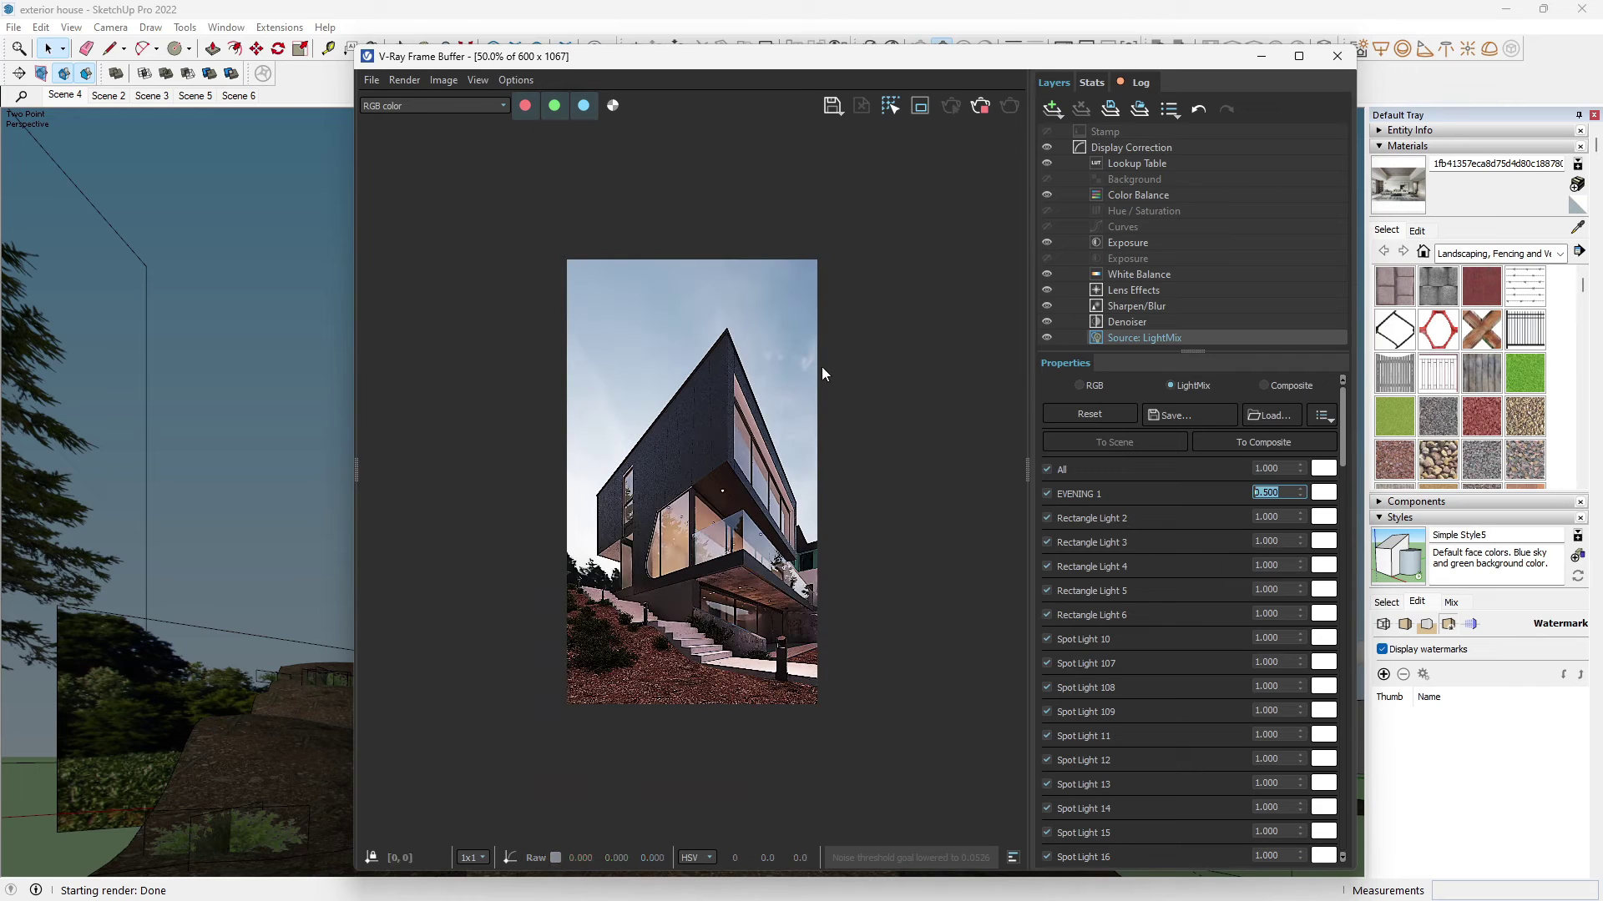
scroll(821, 370, up, 2)
- Set the EVENING 1 multiplier to 0.2 in the LightMix and check the sky and house at both zoom levels
click(1268, 491)
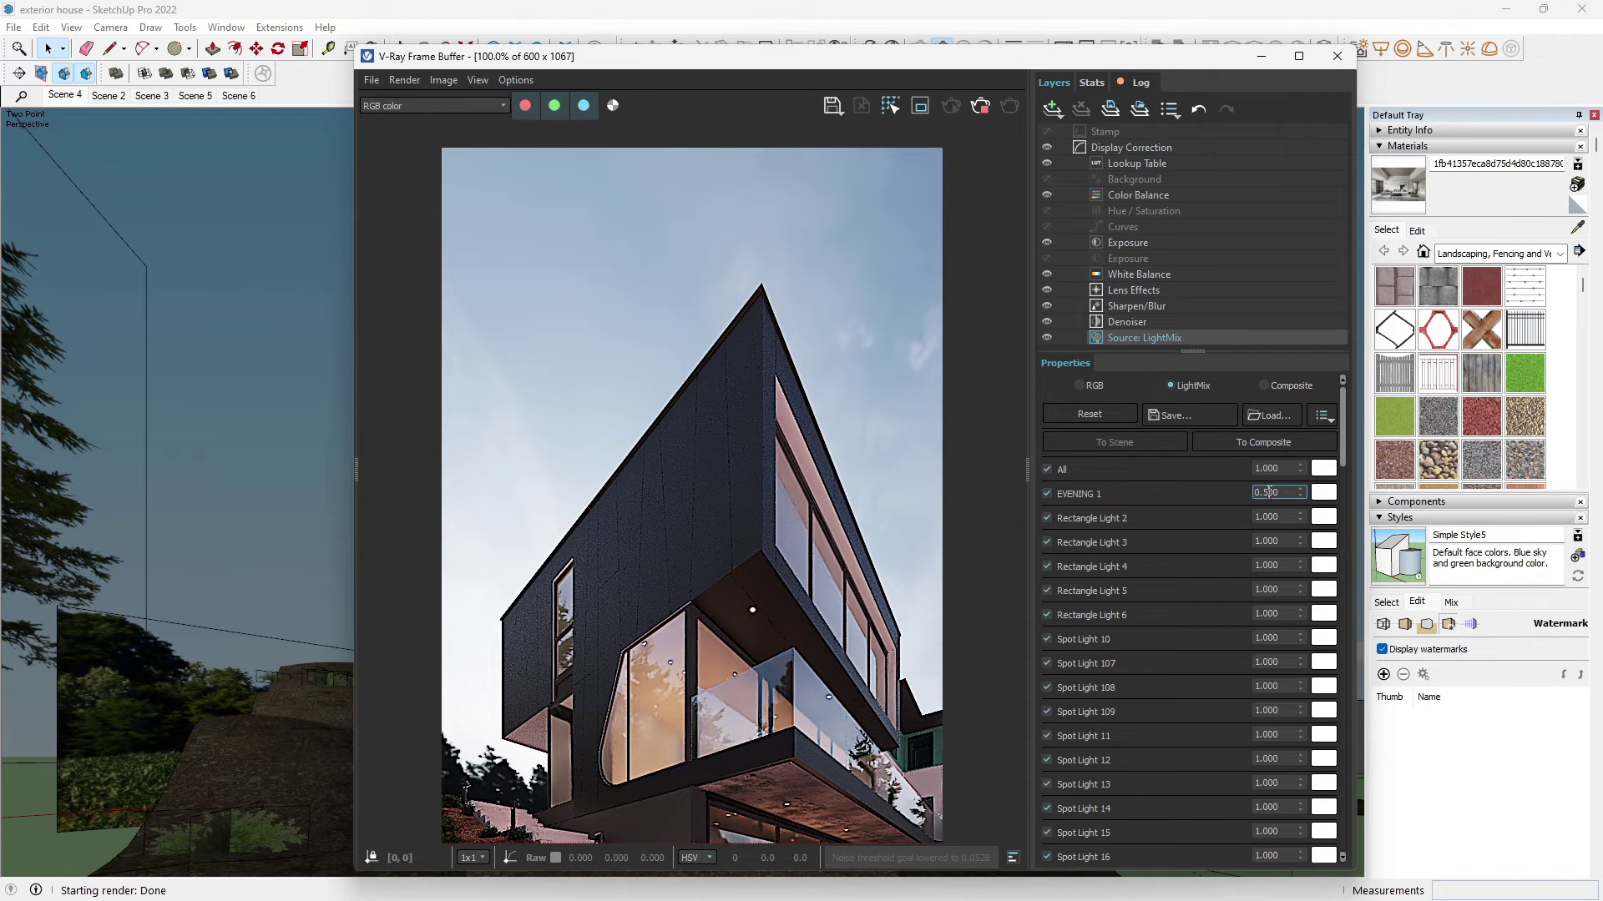
key(Return)
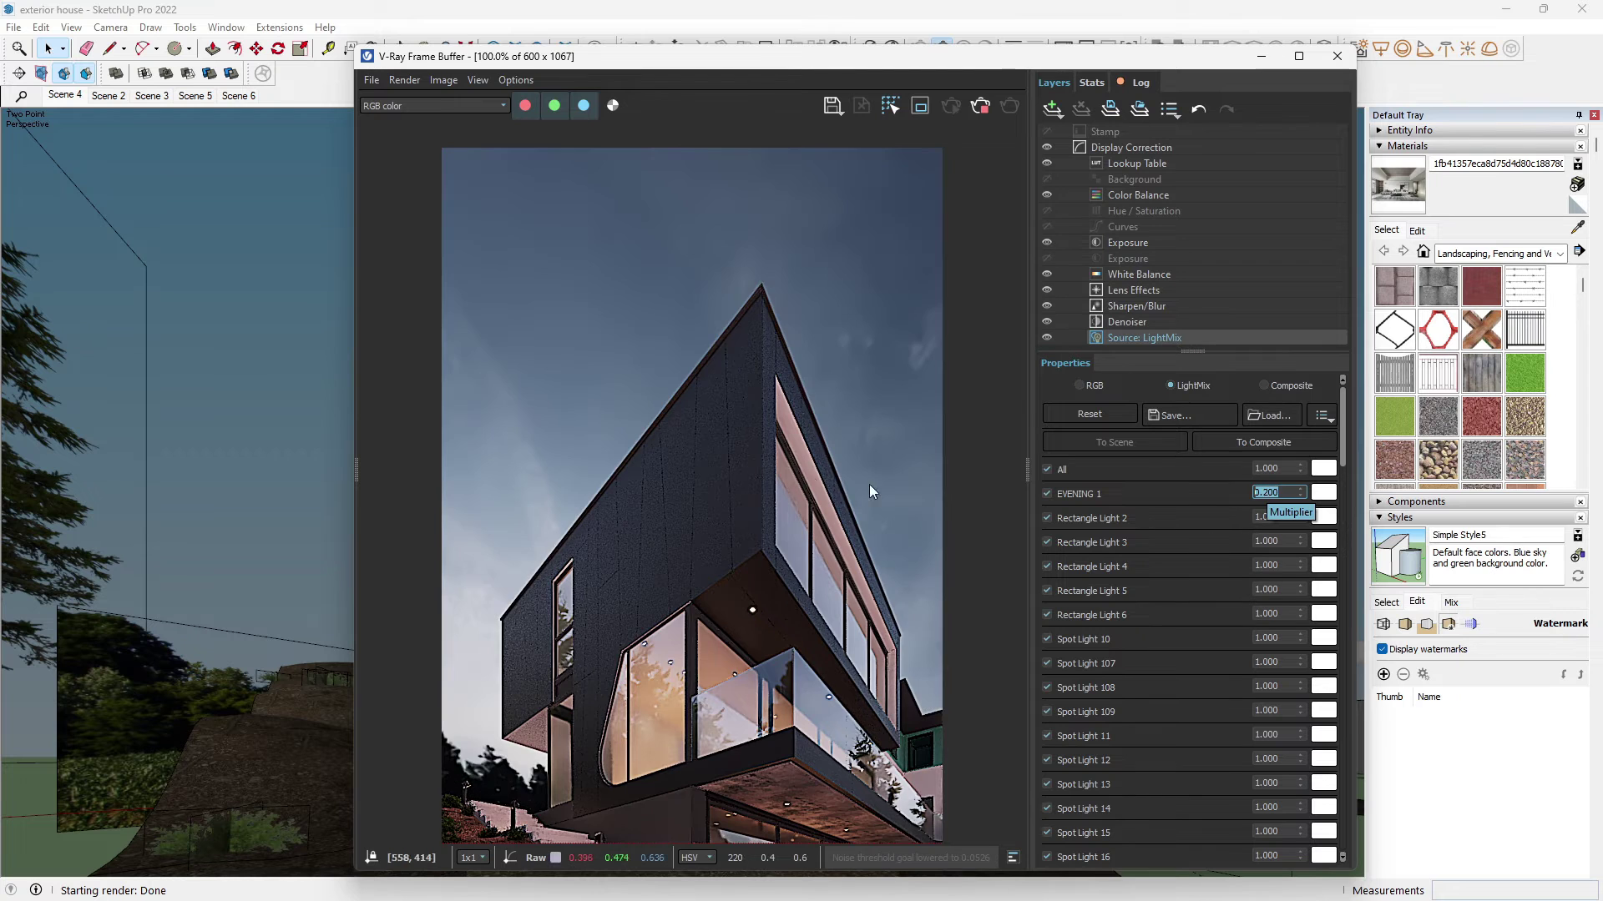
scroll(755, 446, down, 1)
scroll(756, 447, up, 1)
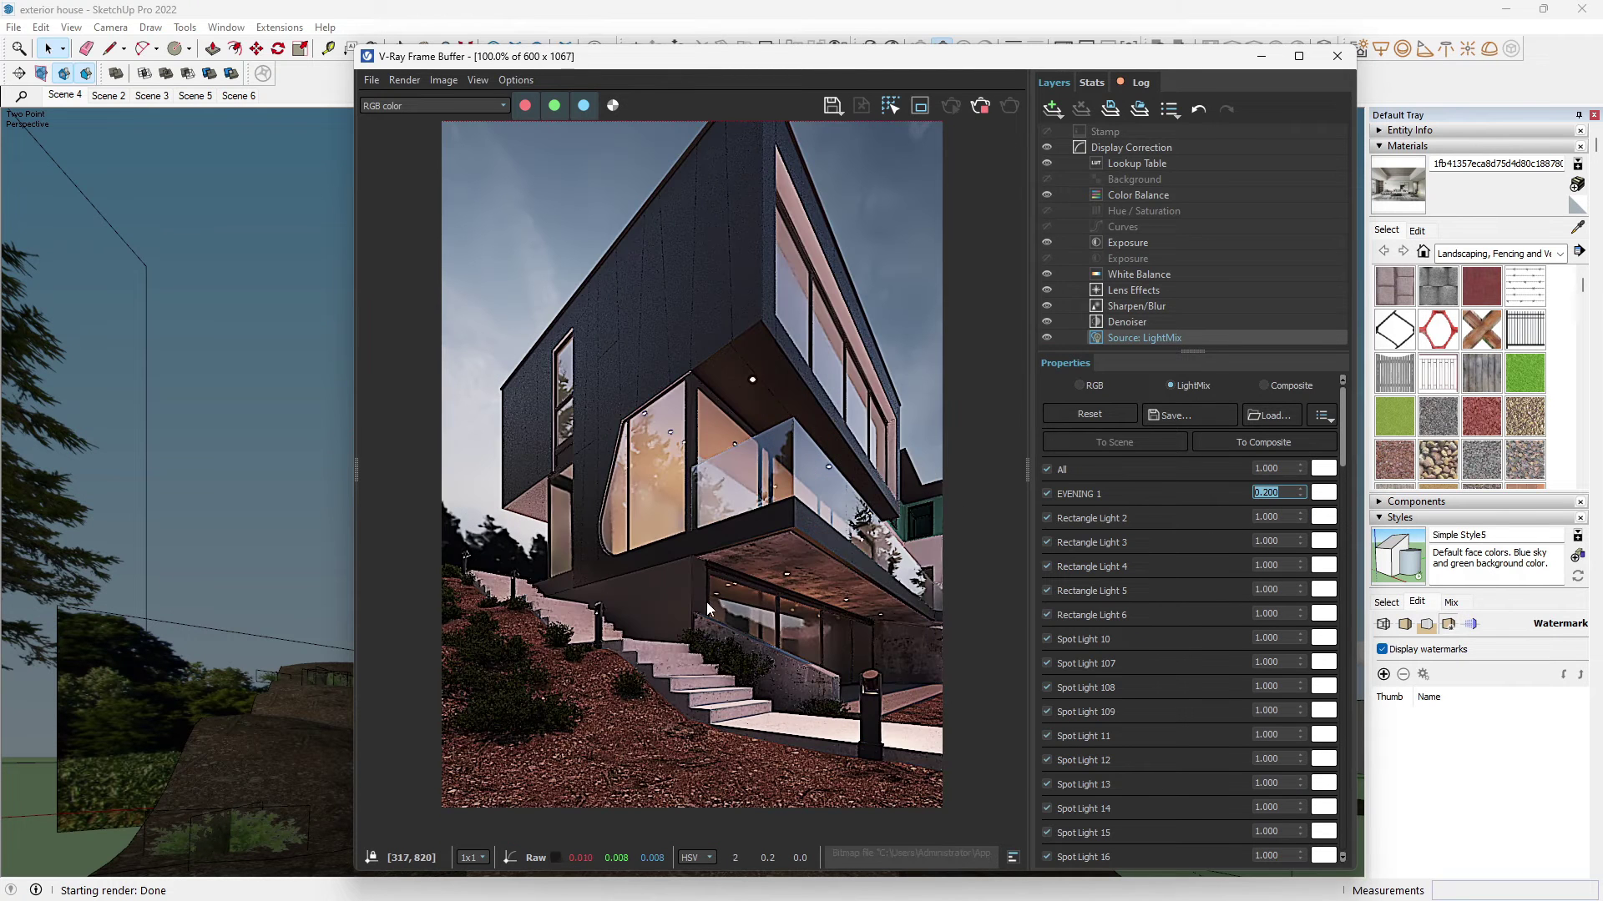
scroll(709, 593, down, 1)
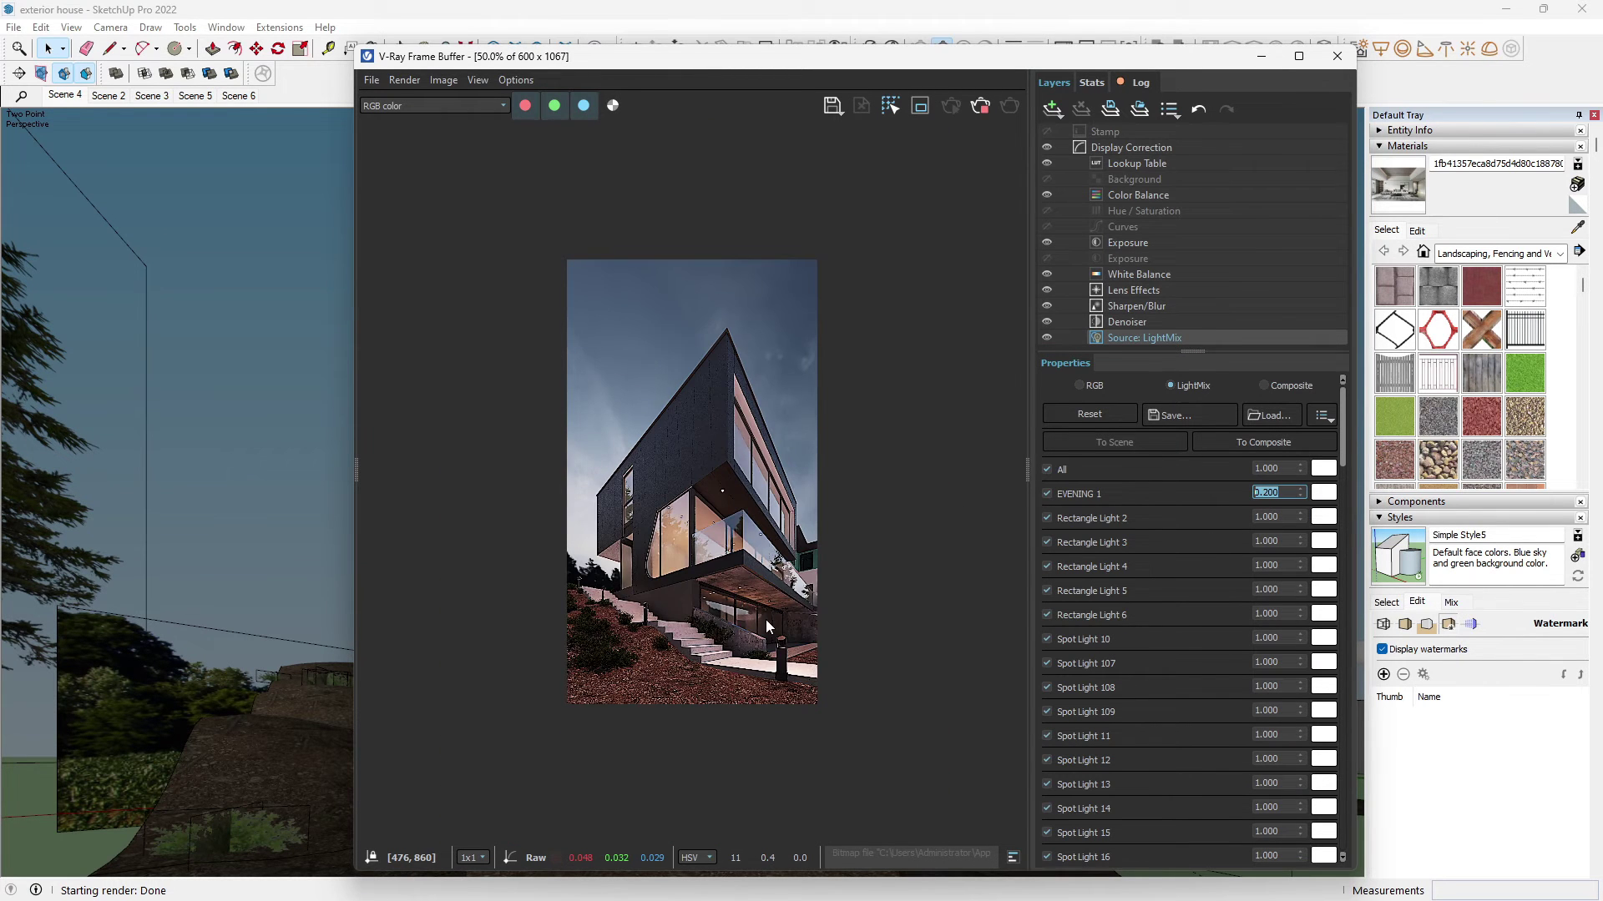
scroll(761, 625, up, 1)
- Set the multiplier of the Rest entry at the end of the LightMix list to 0.5
drag(1343, 427, 1355, 812)
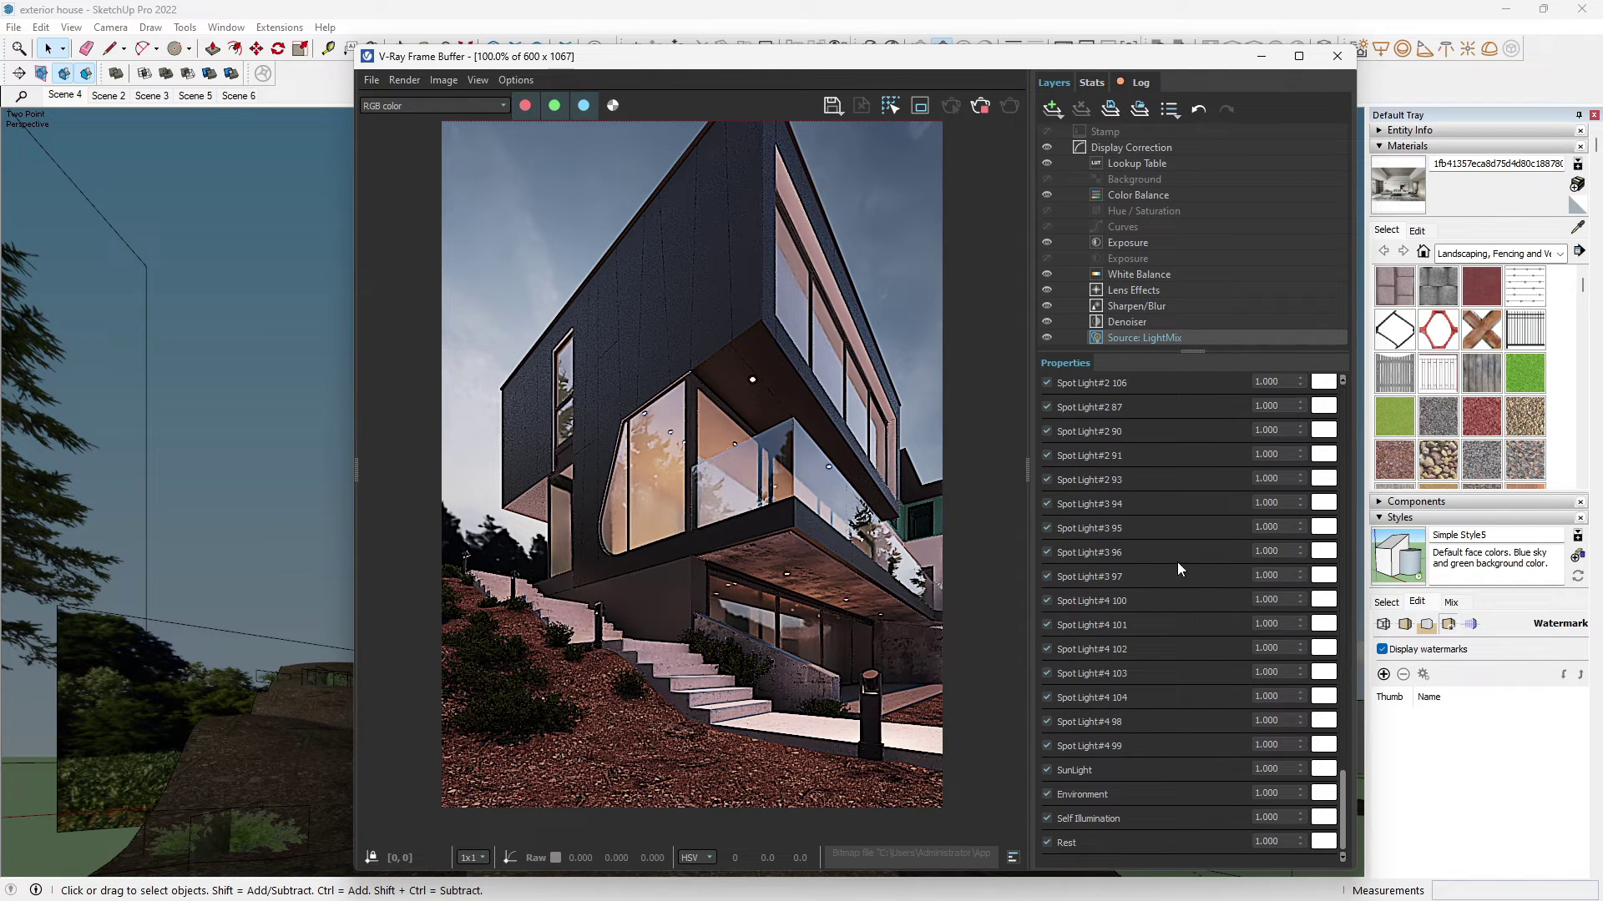
mouse_move(1123, 52)
mouse_down()
mouse_move(1020, 35)
mouse_move(1045, 32)
mouse_up()
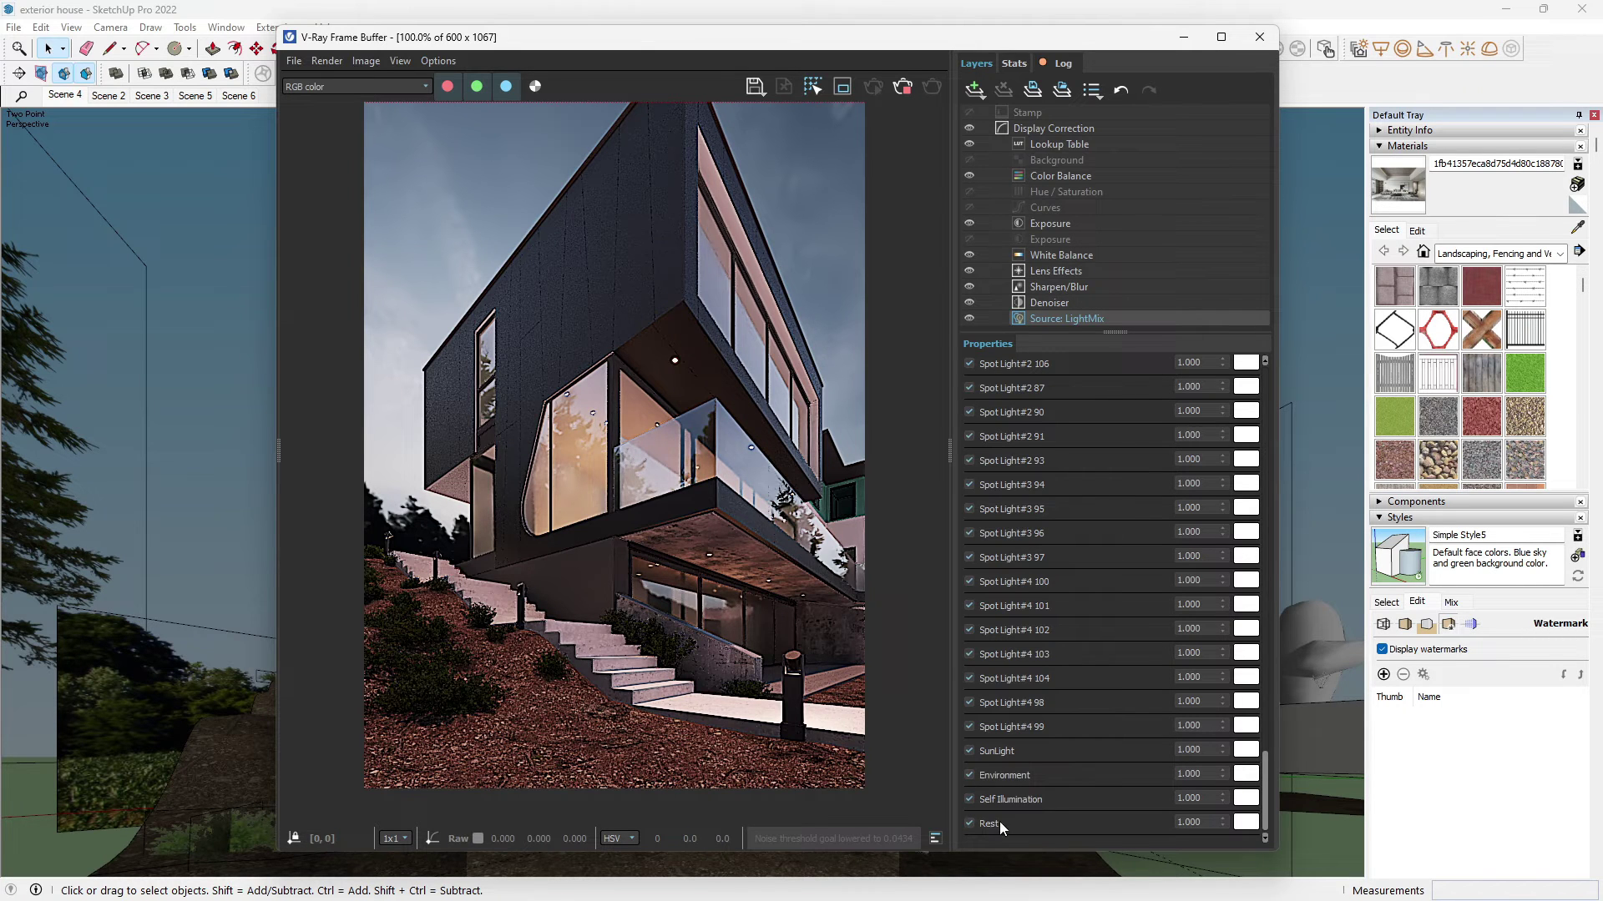
drag(1223, 825, 1229, 886)
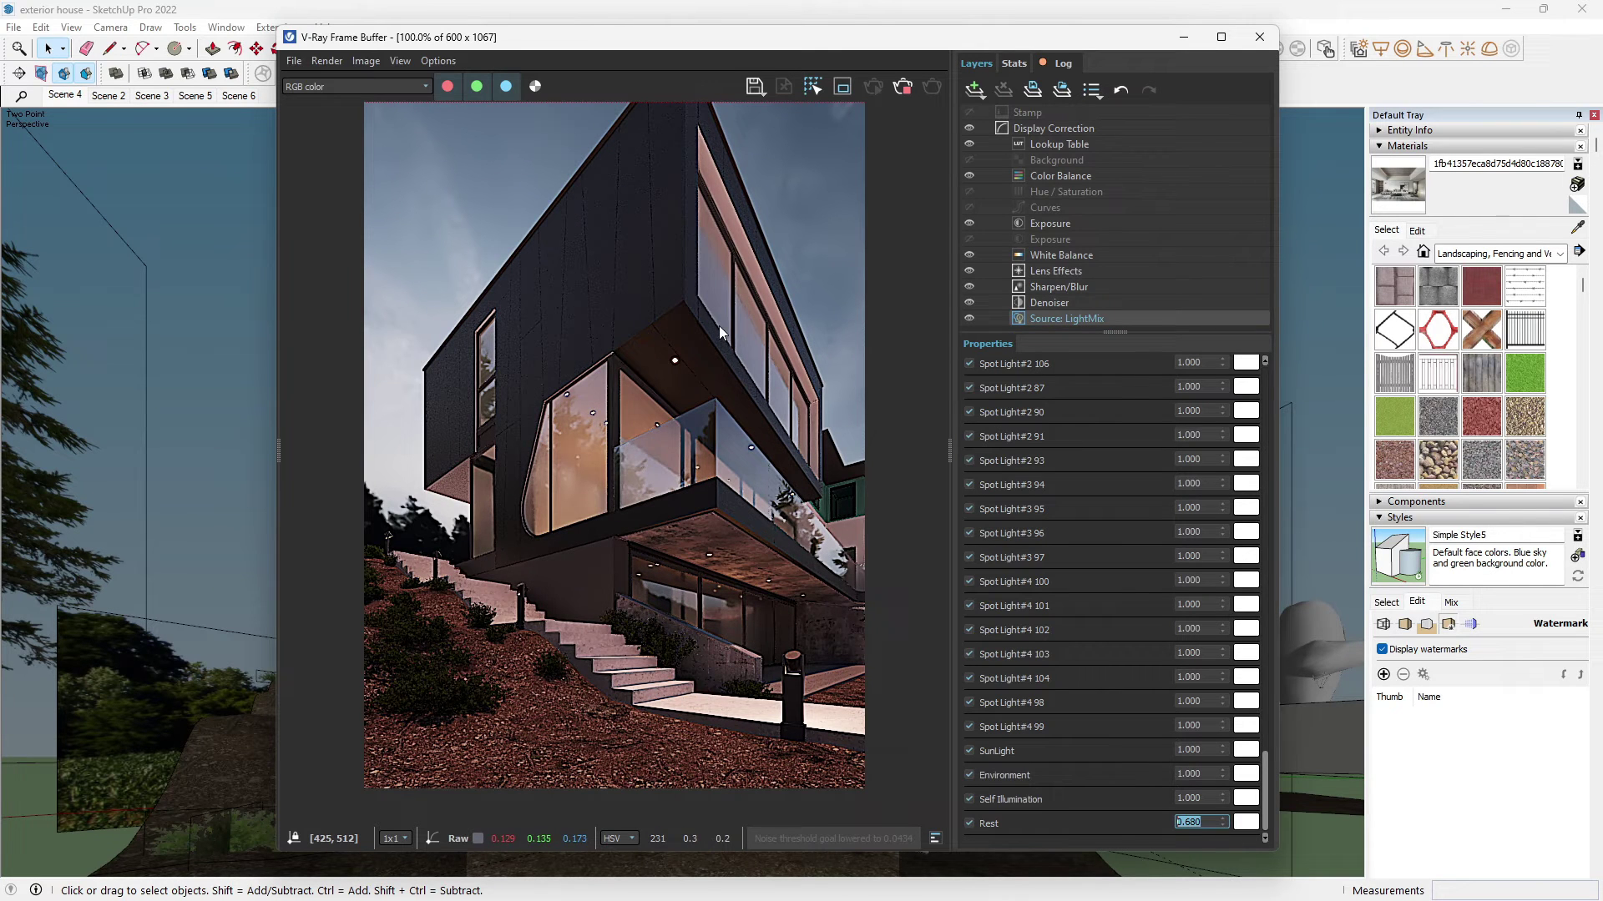
drag(1223, 824, 1225, 858)
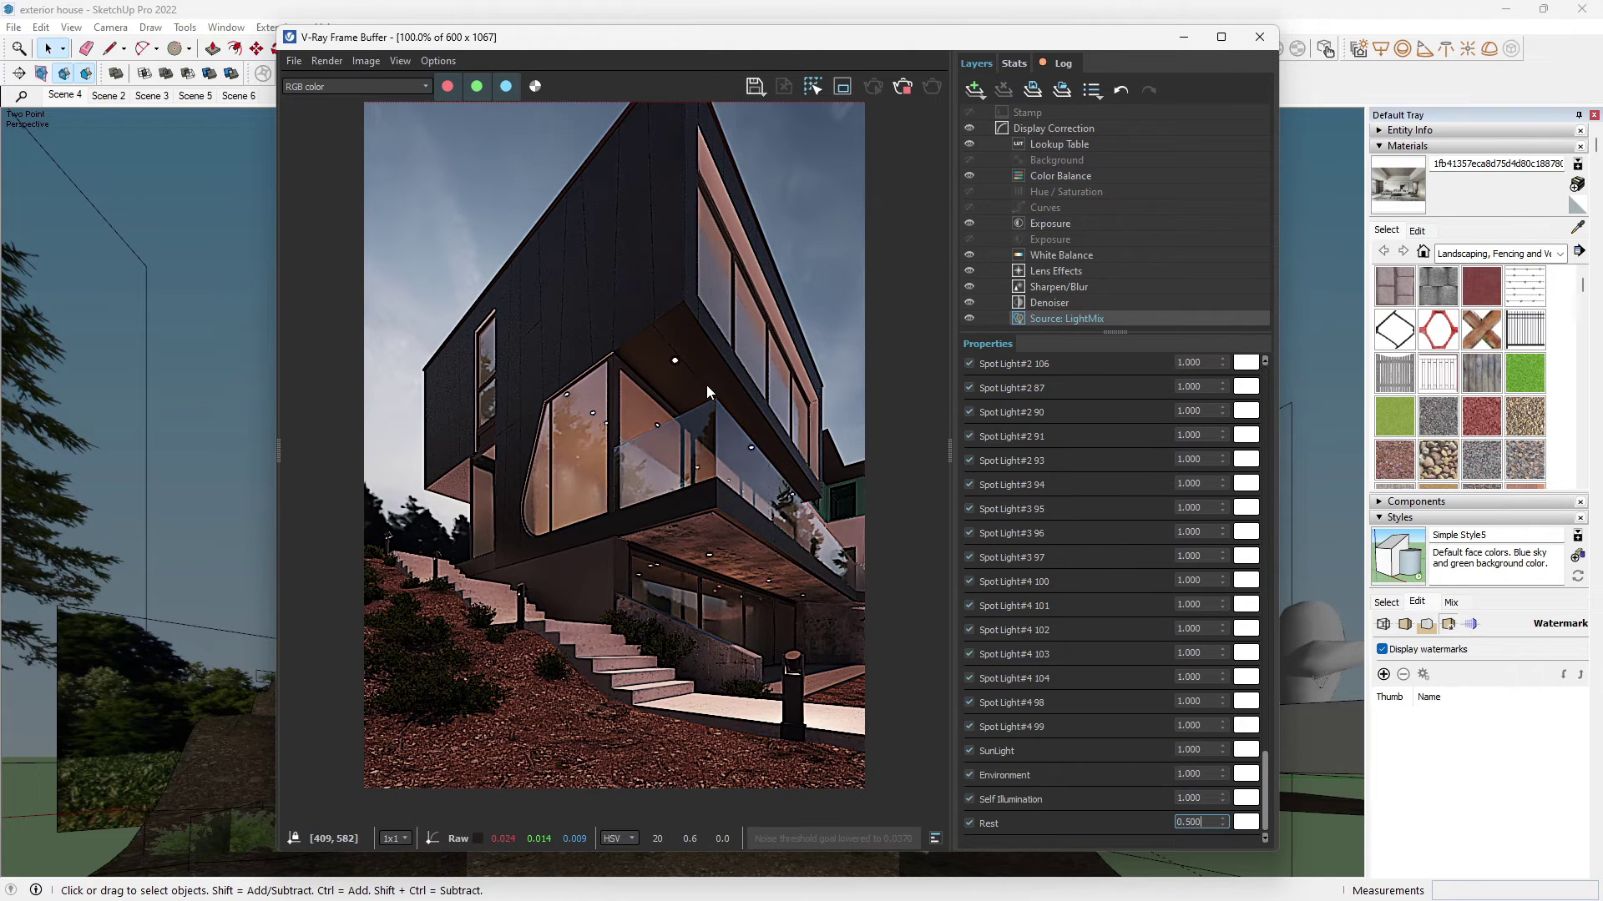
scroll(694, 469, down, 2)
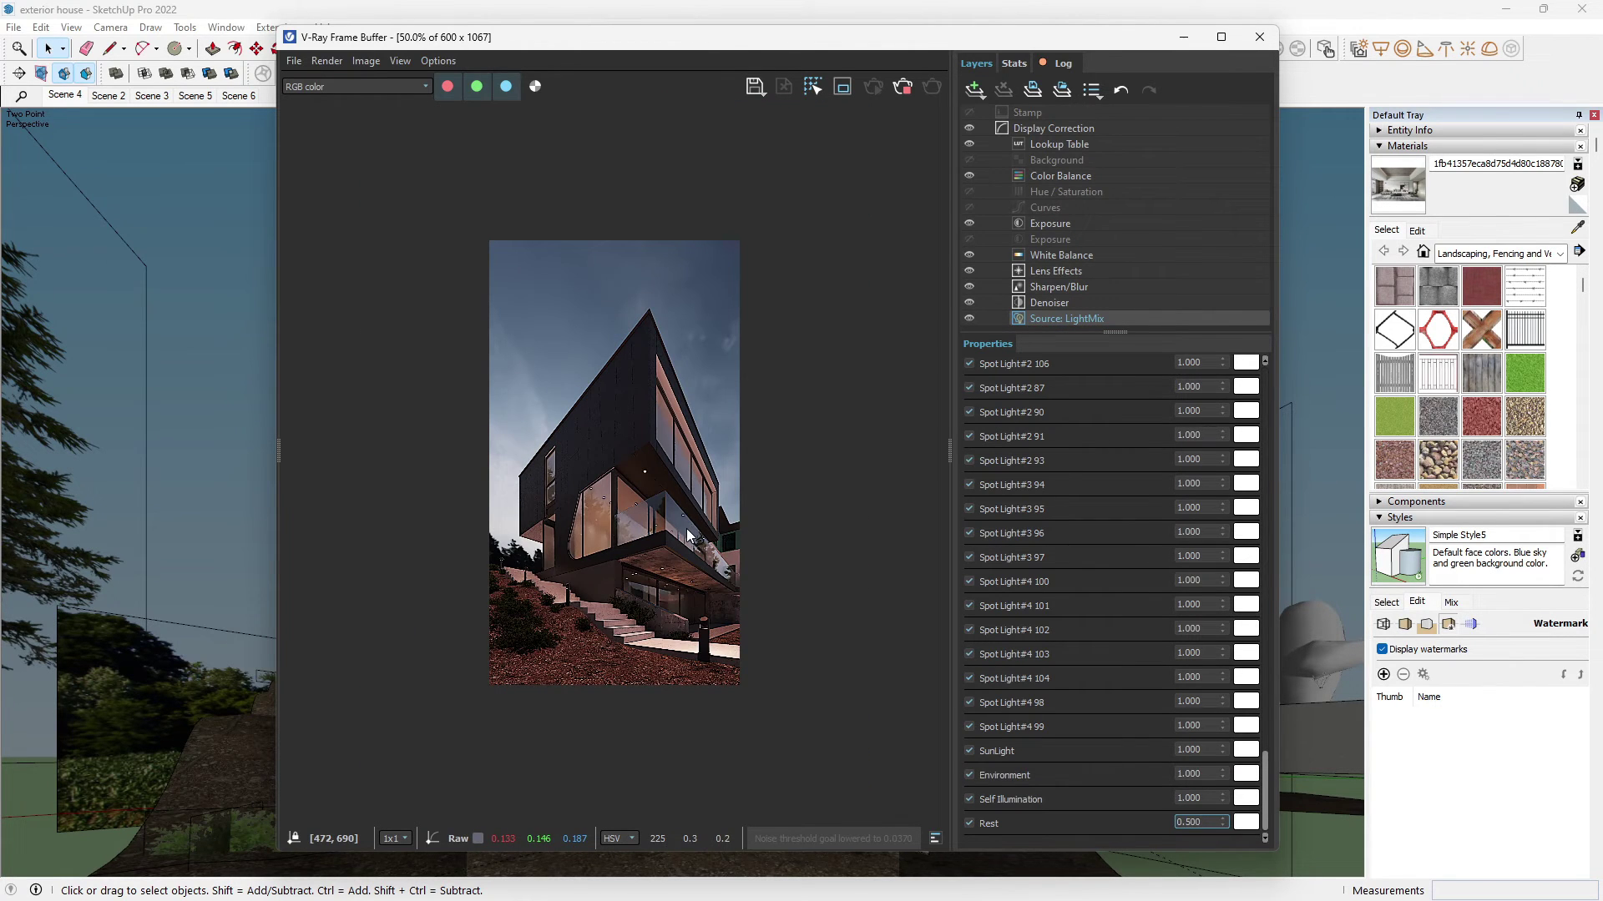
- Compare the evening render with the Rest entry turned off and on again, examining the house at 50% and 100% zoom
click(970, 823)
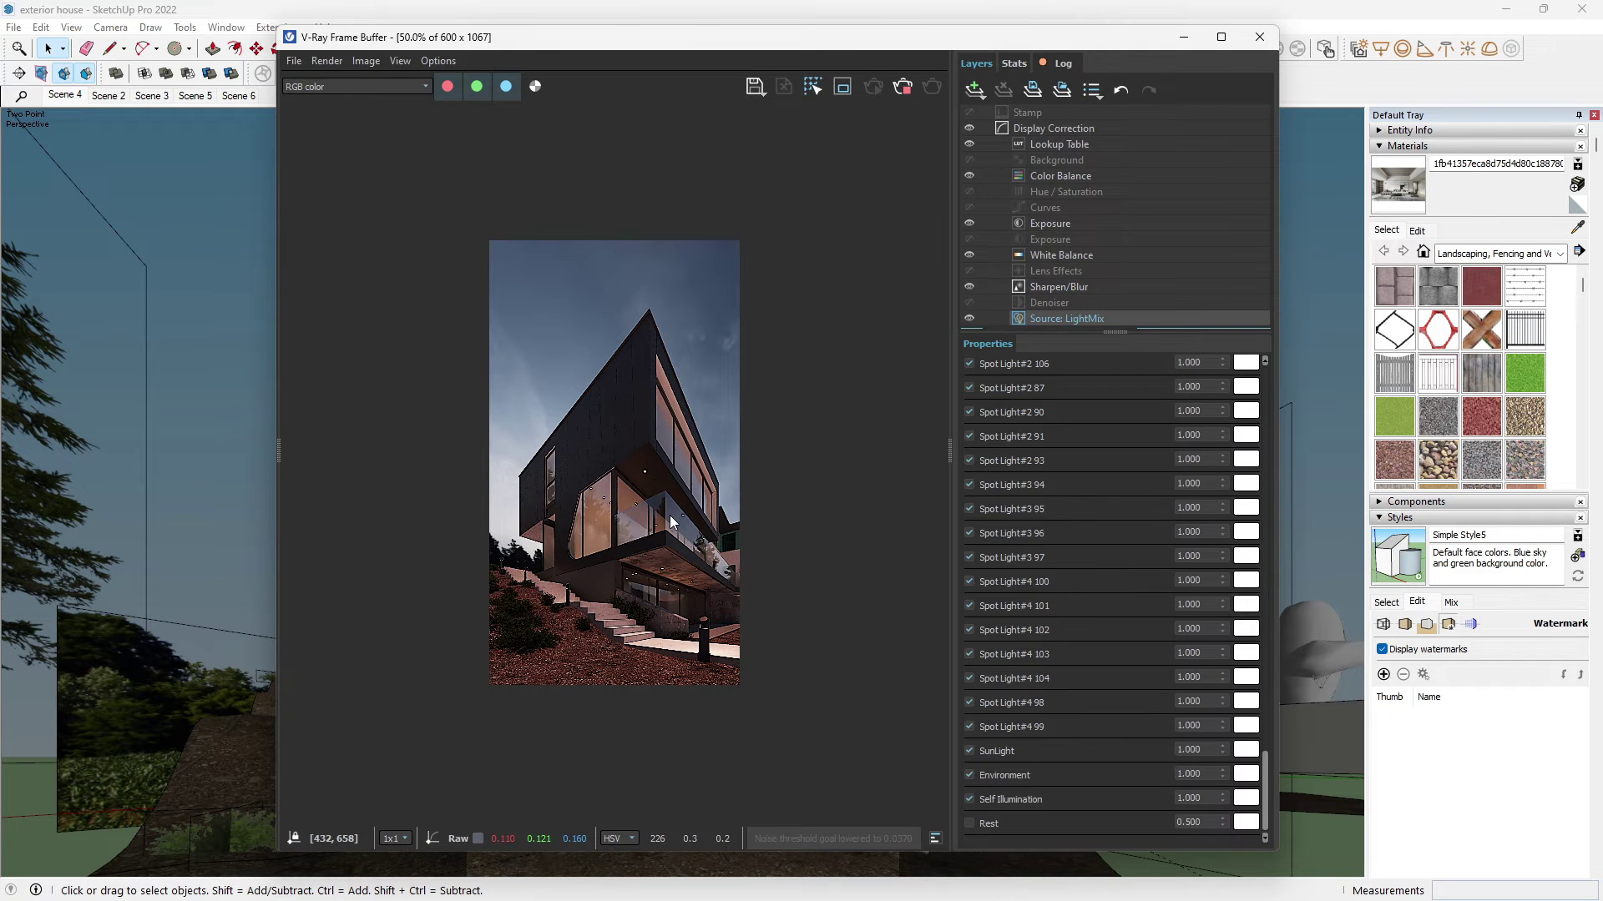
scroll(670, 517, up, 2)
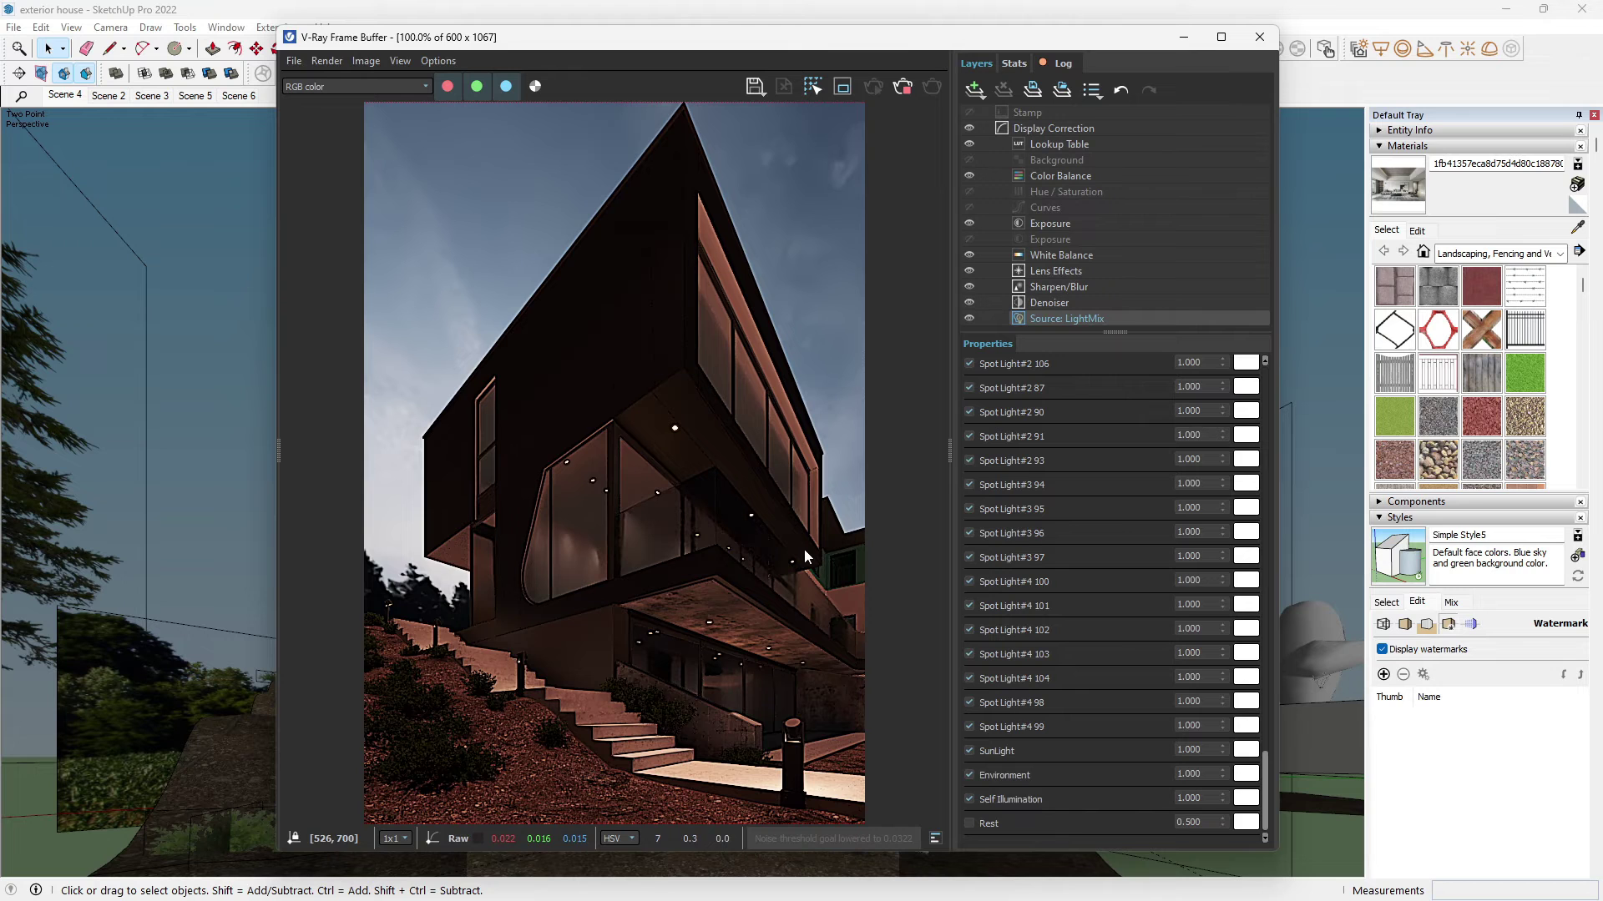
scroll(668, 447, down, 2)
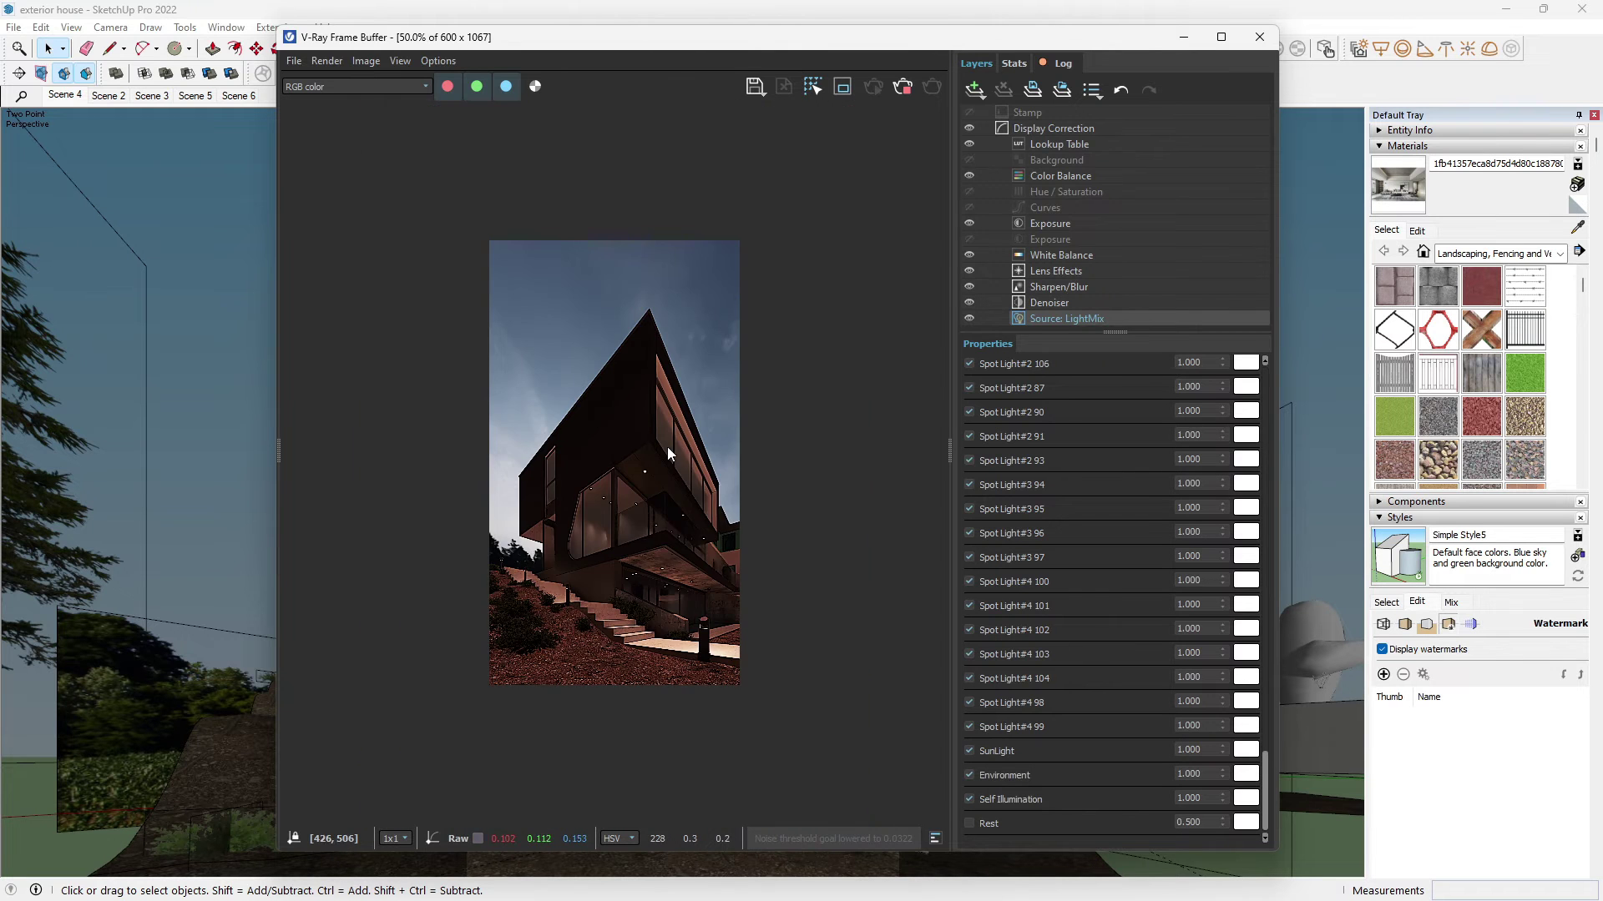
scroll(668, 447, up, 2)
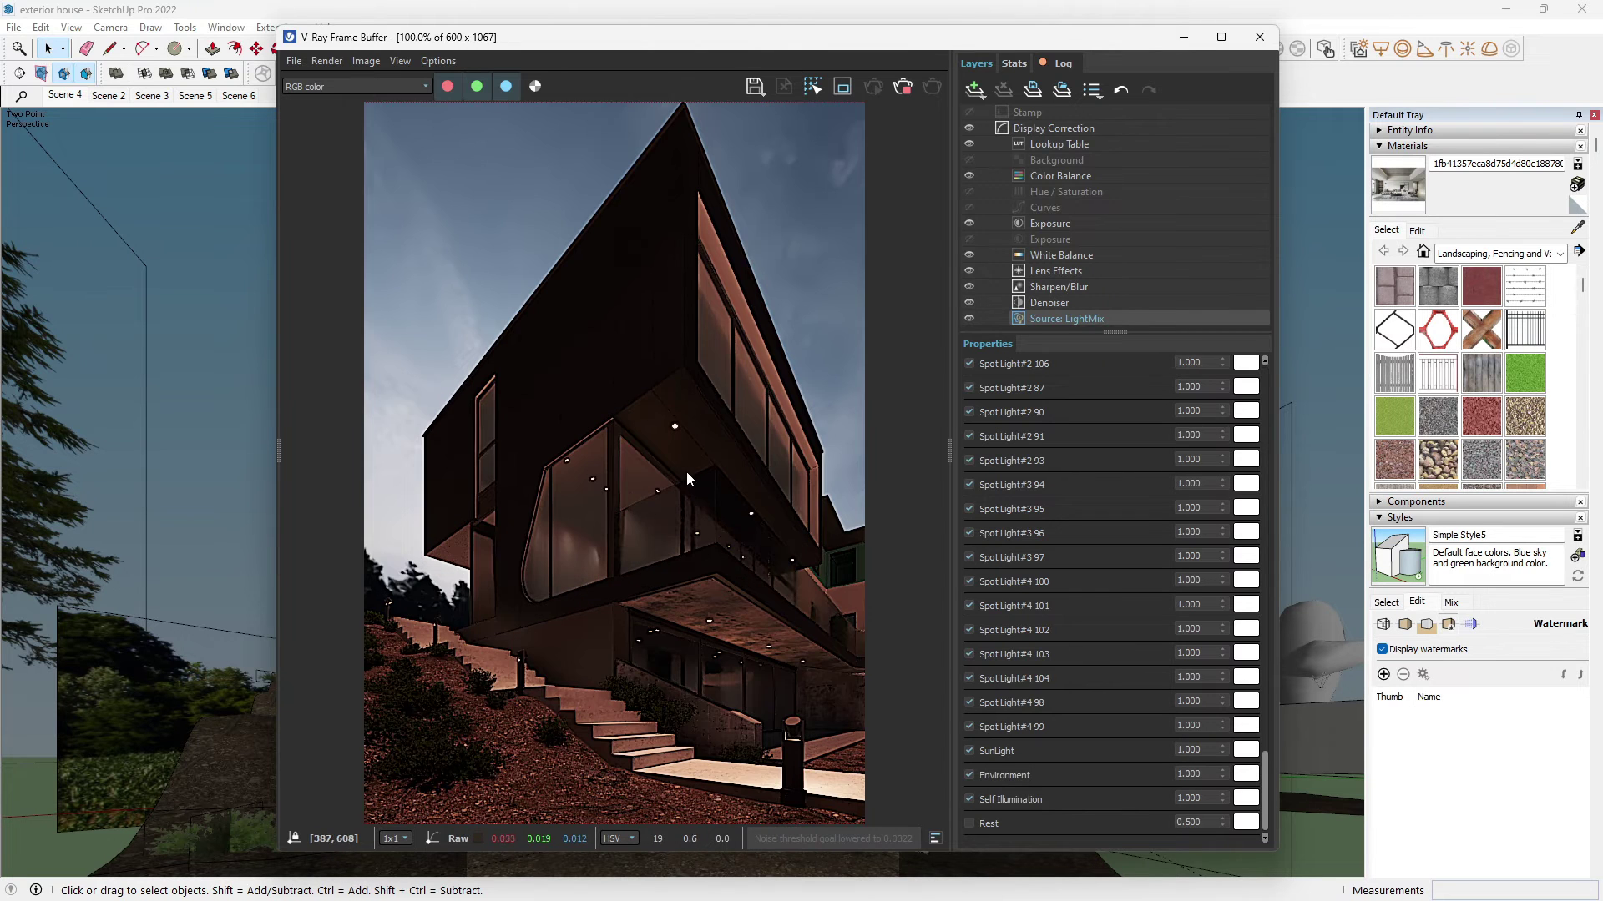
click(968, 823)
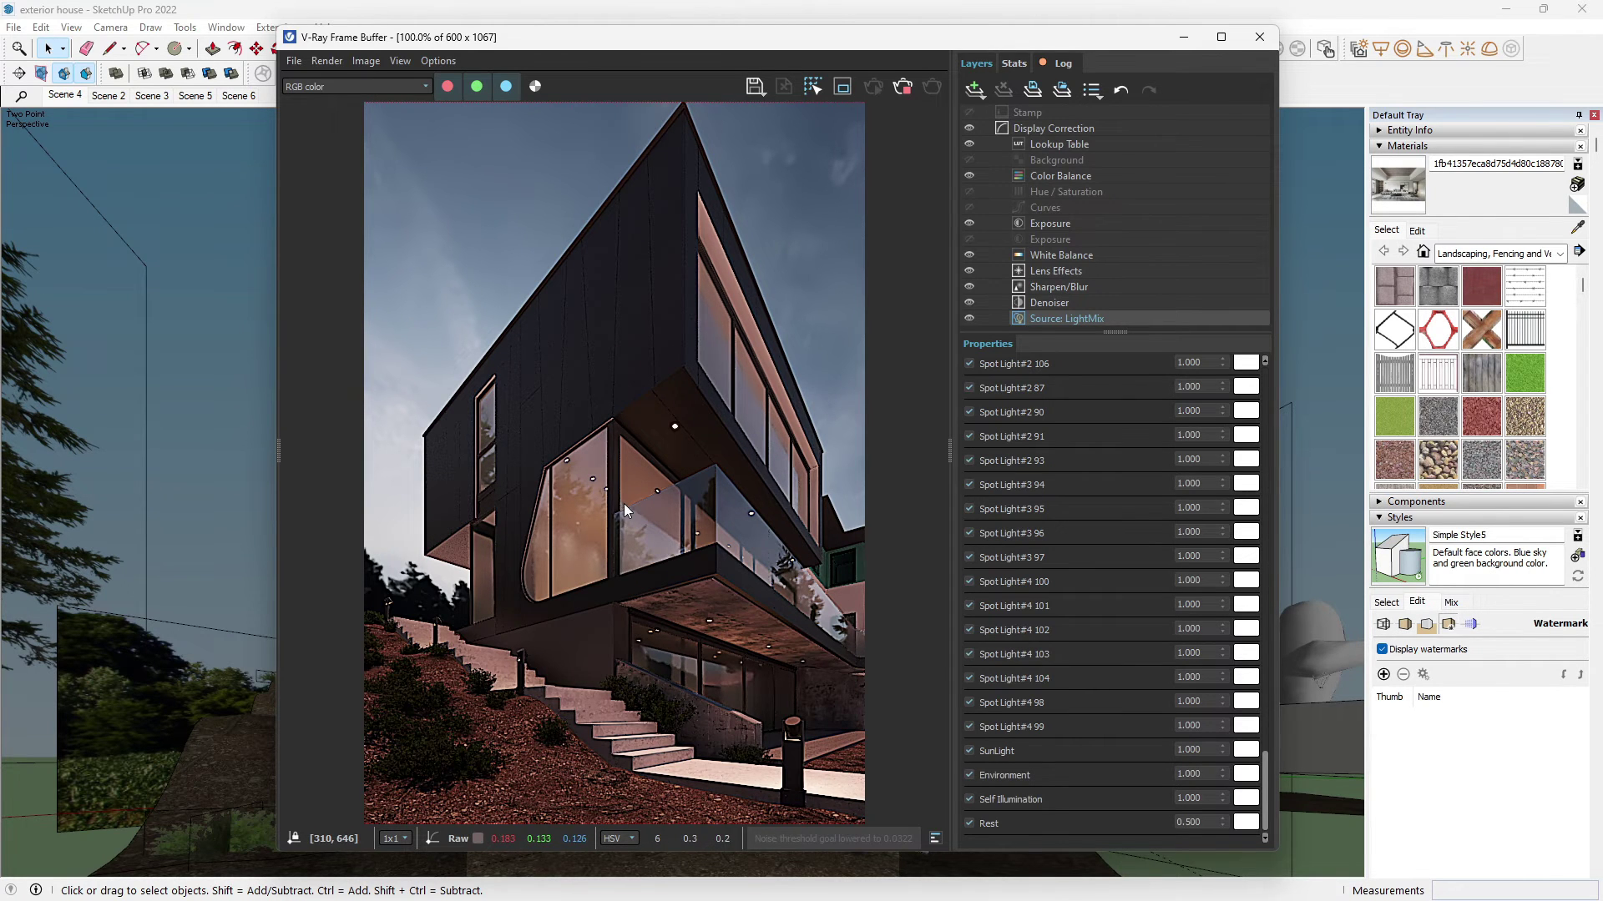
scroll(661, 537, down, 1)
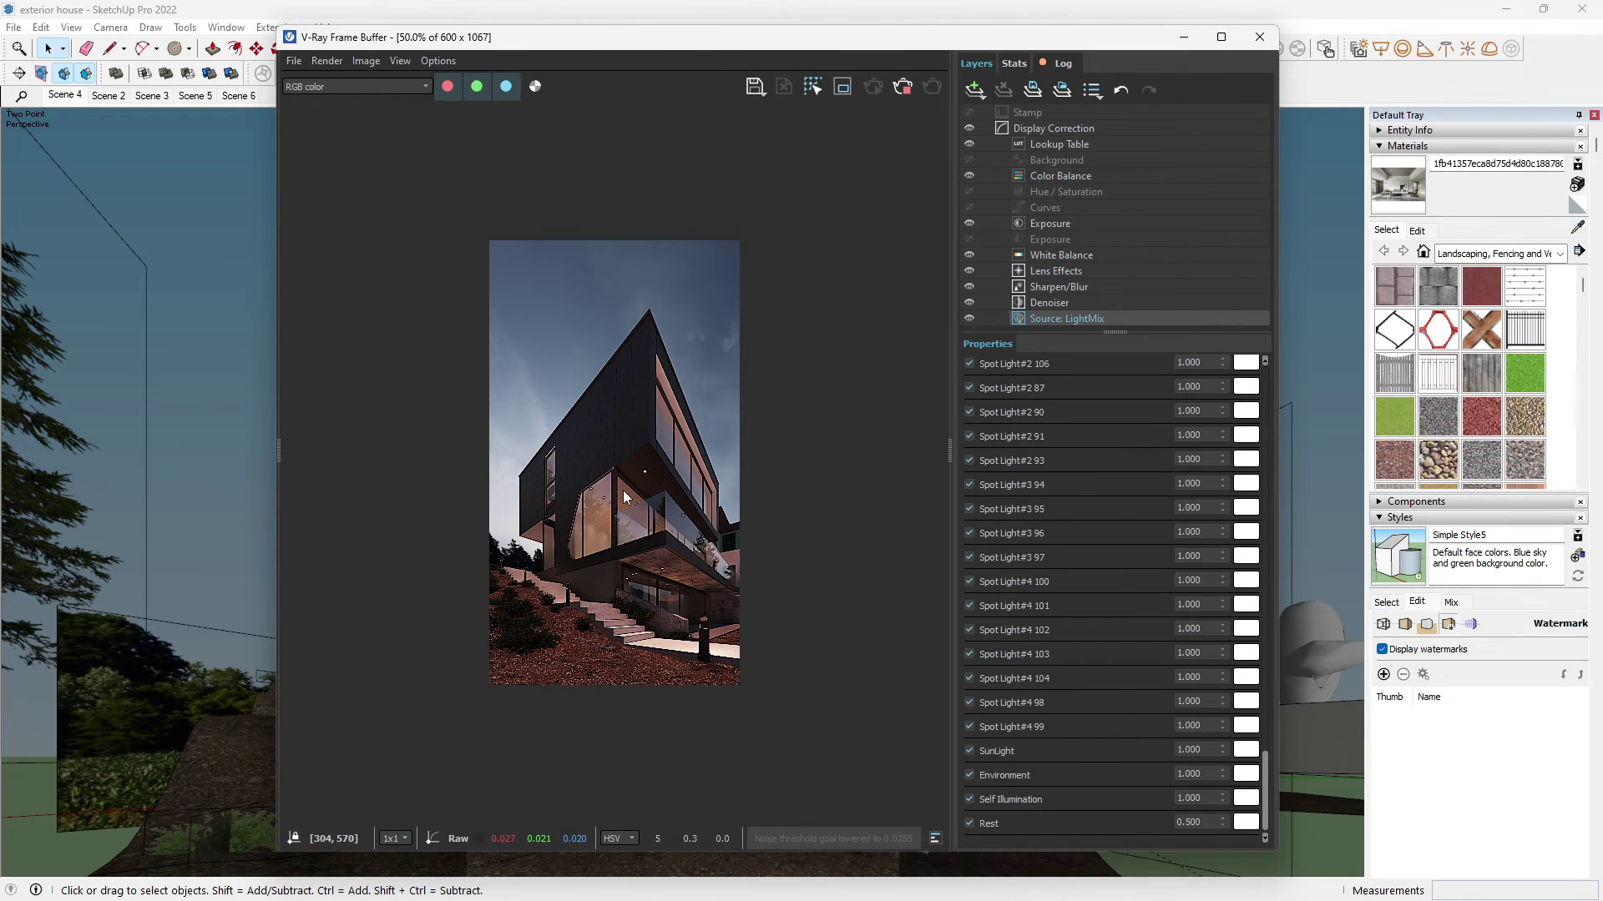
scroll(640, 553, up, 1)
scroll(640, 553, down, 1)
scroll(646, 415, up, 1)
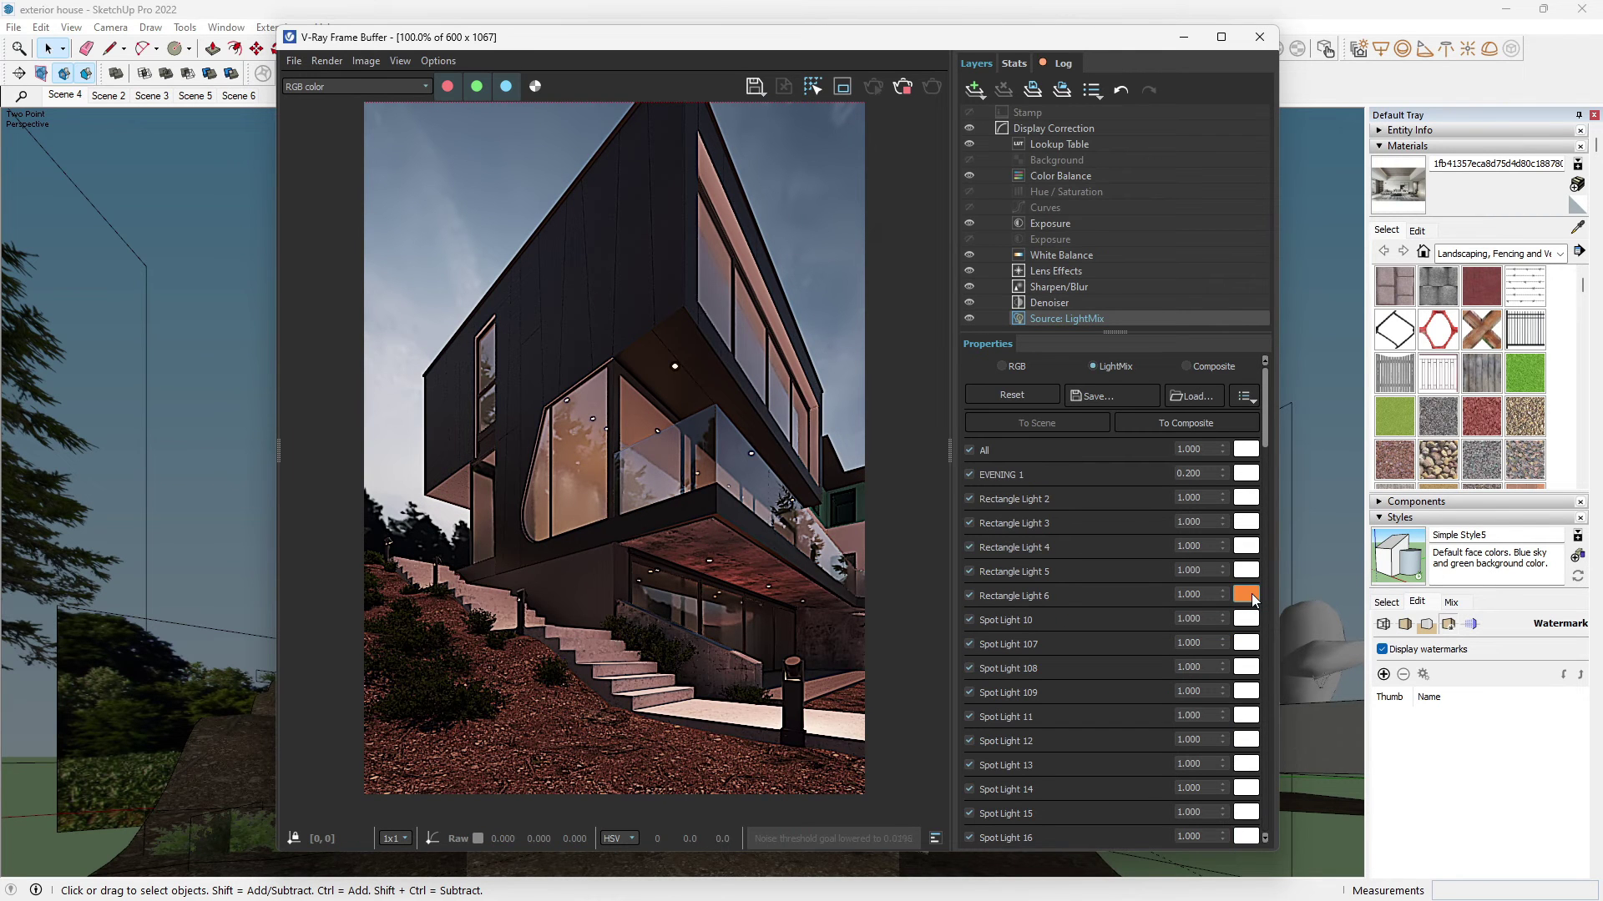
- Restore Rectangle Light 6's LightMix colour to white and stop the interactive evening render
click(1251, 594)
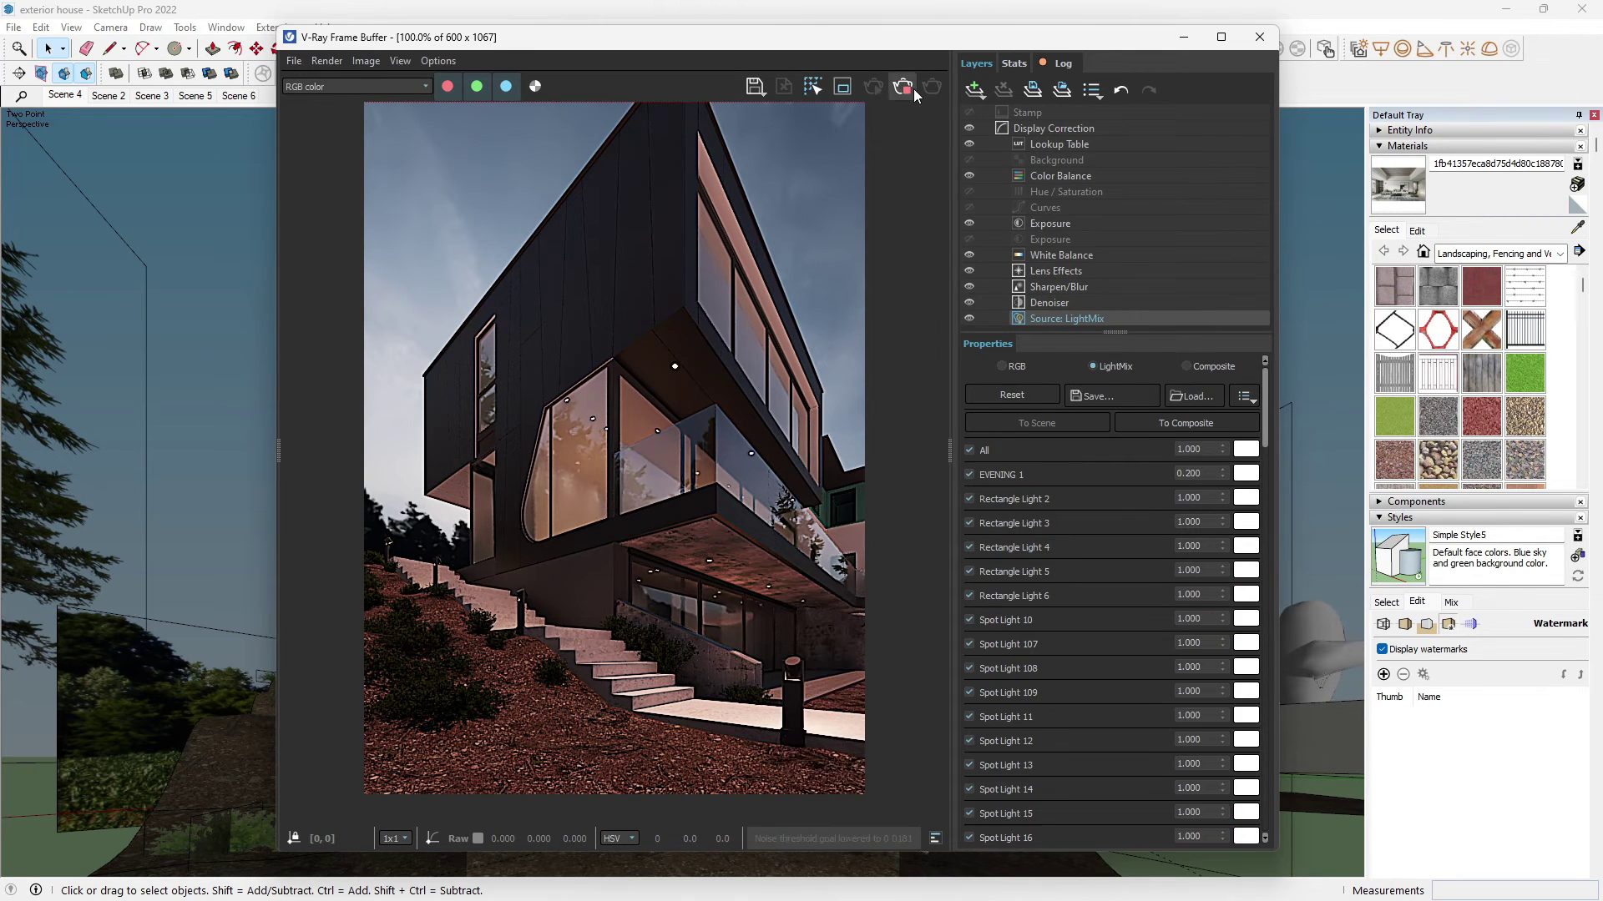
click(912, 88)
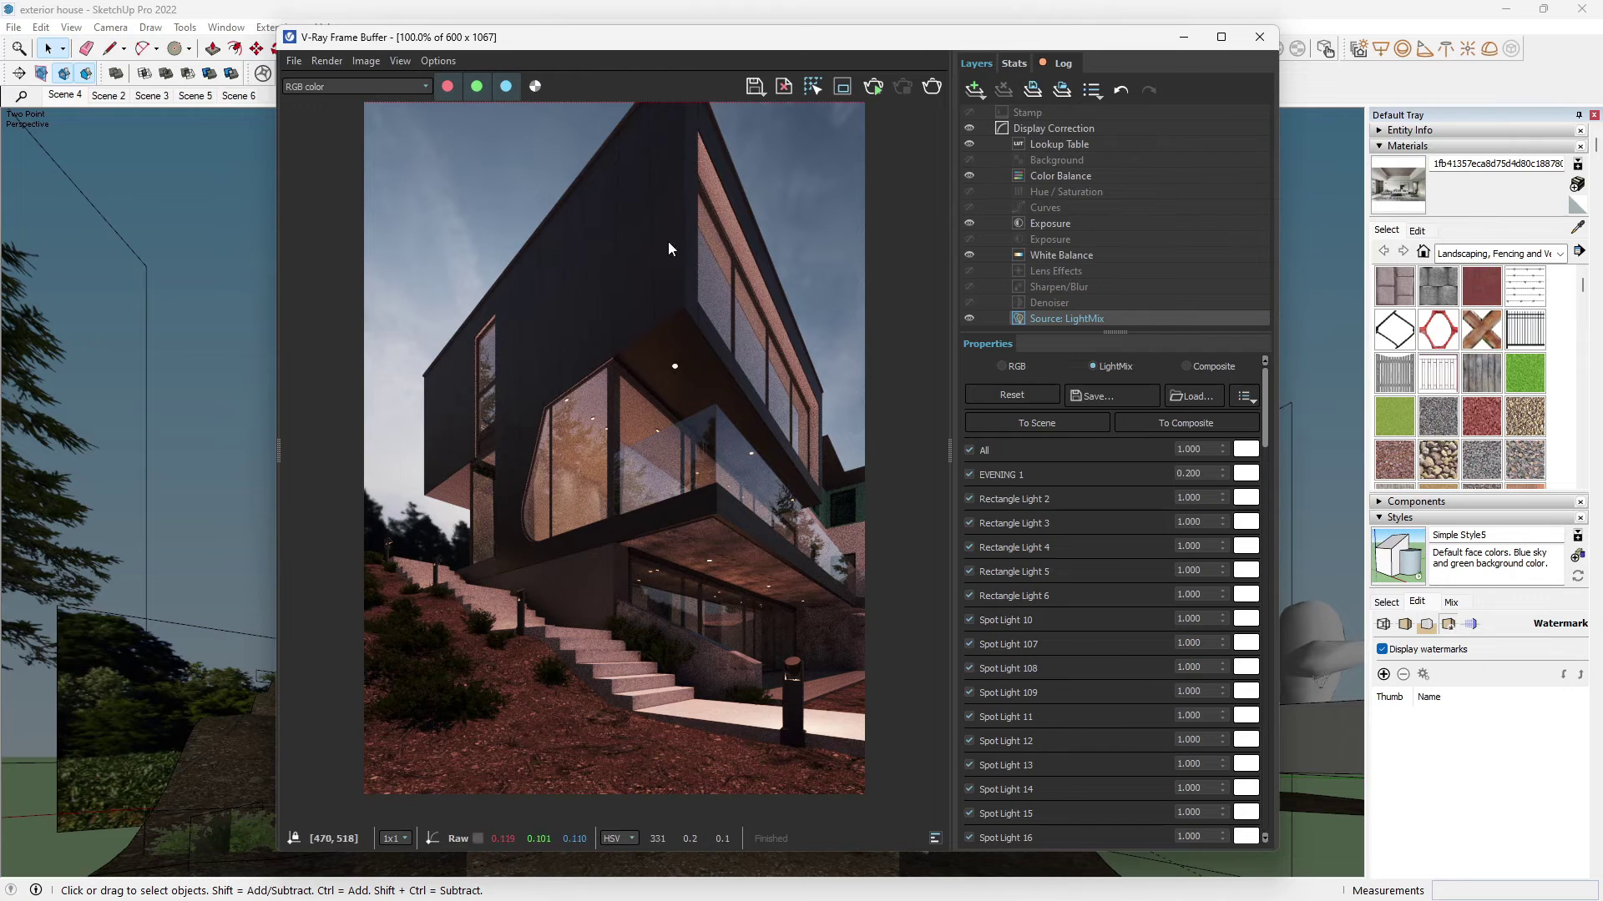
- Start an interactive render of the house with the NIGHT dome light
drag(626, 78, 814, 256)
click(760, 163)
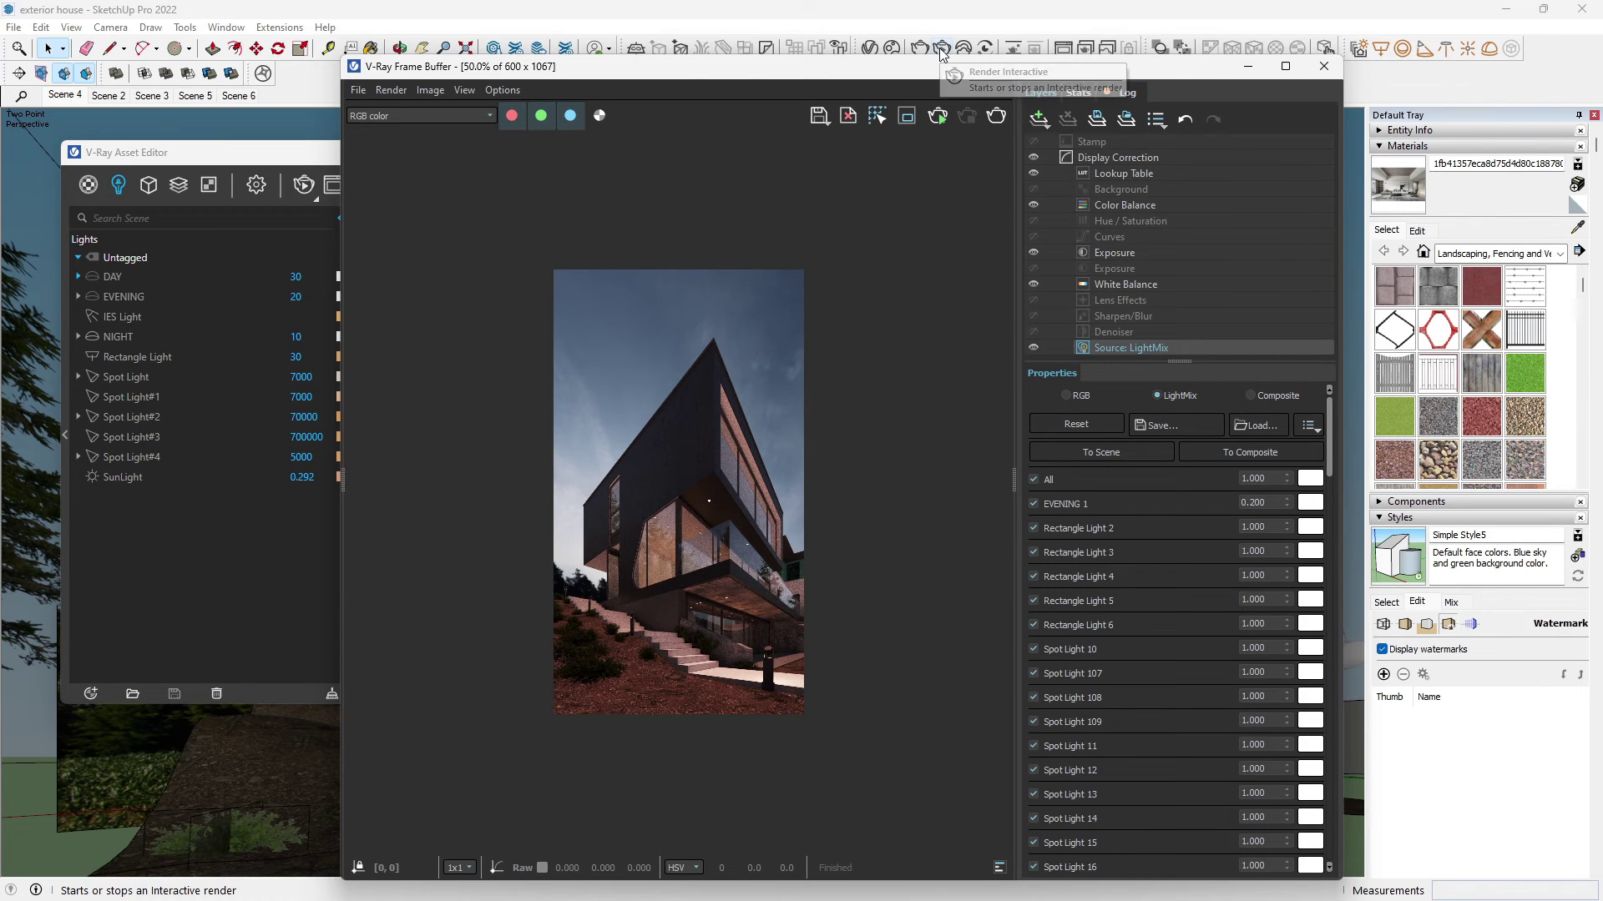
click(941, 50)
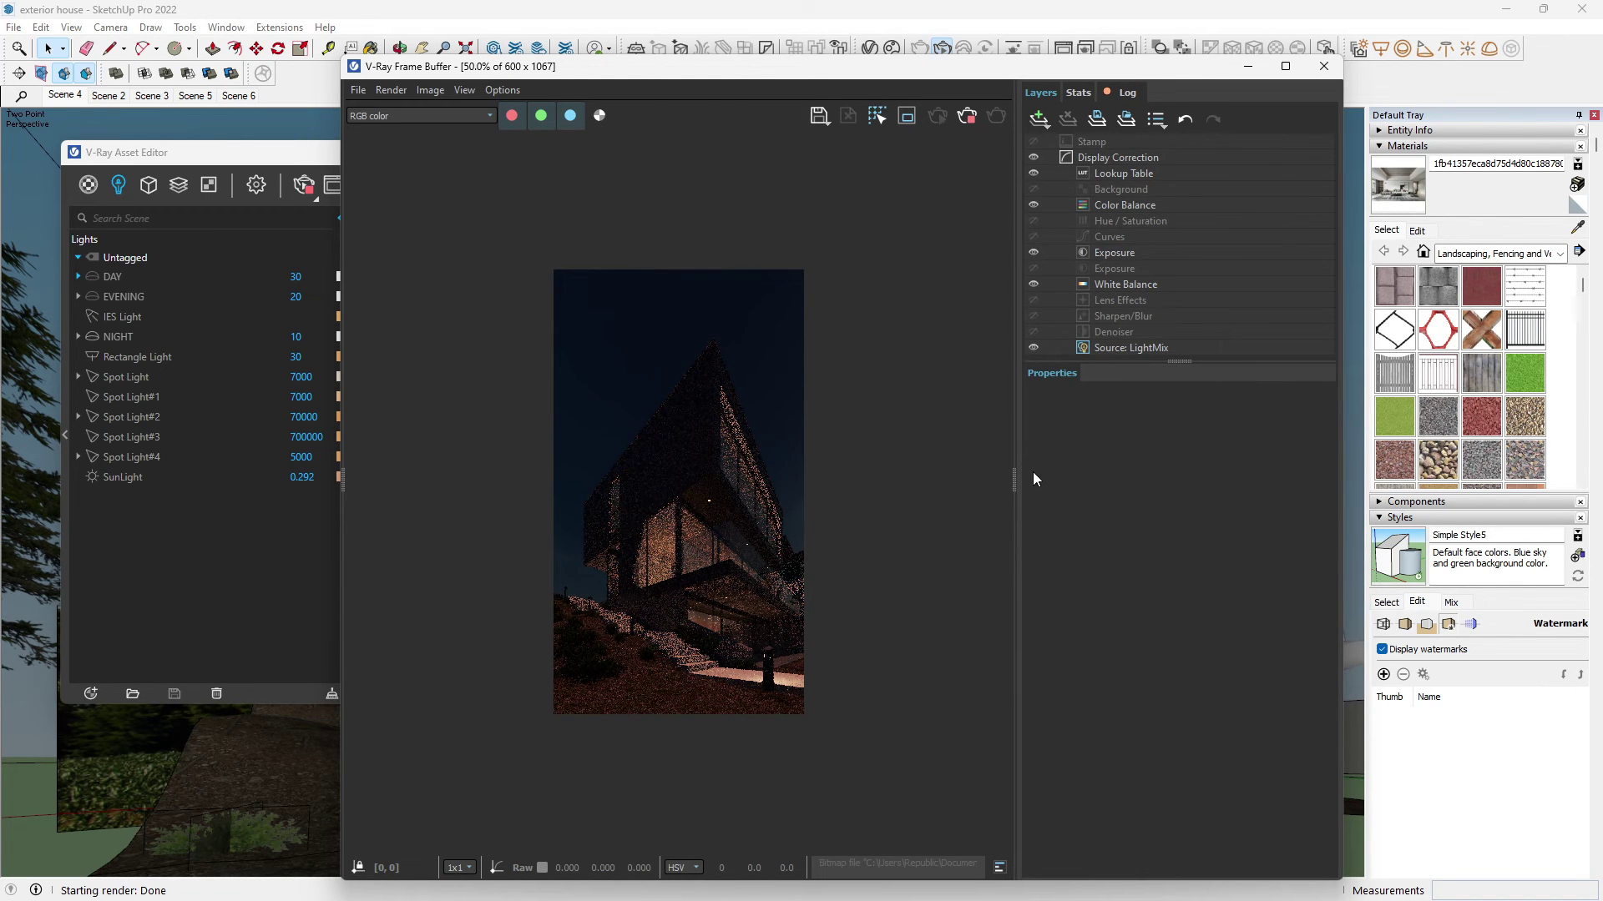
- Add a third Exposure correction layer for the night render and turn off the evening Exposure layer
click(1049, 123)
click(1074, 272)
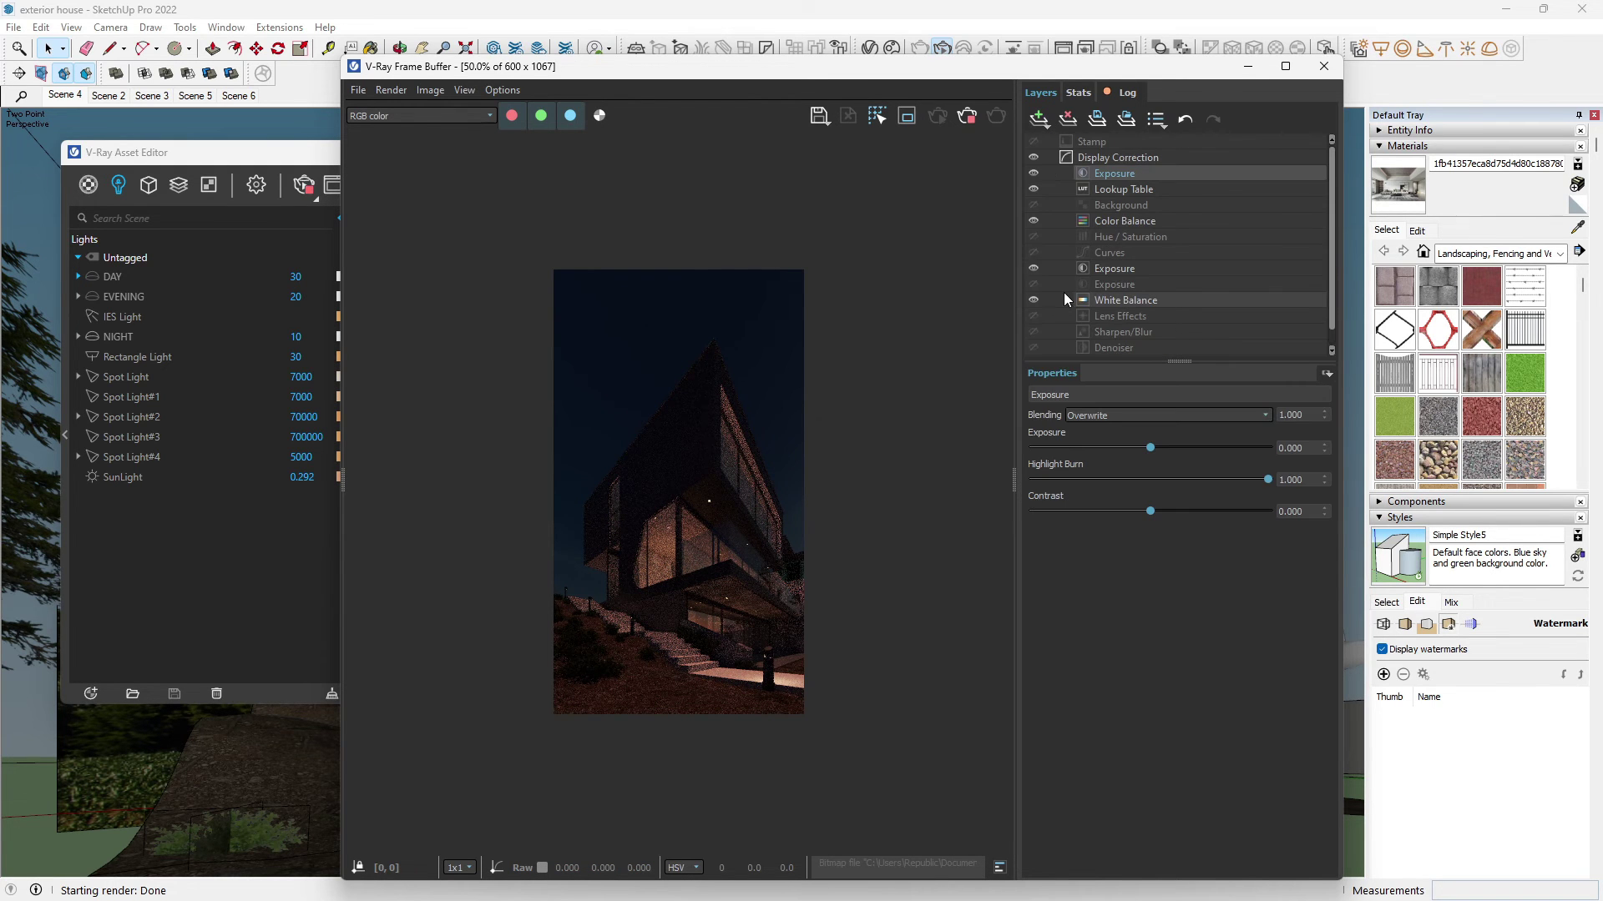
click(1033, 268)
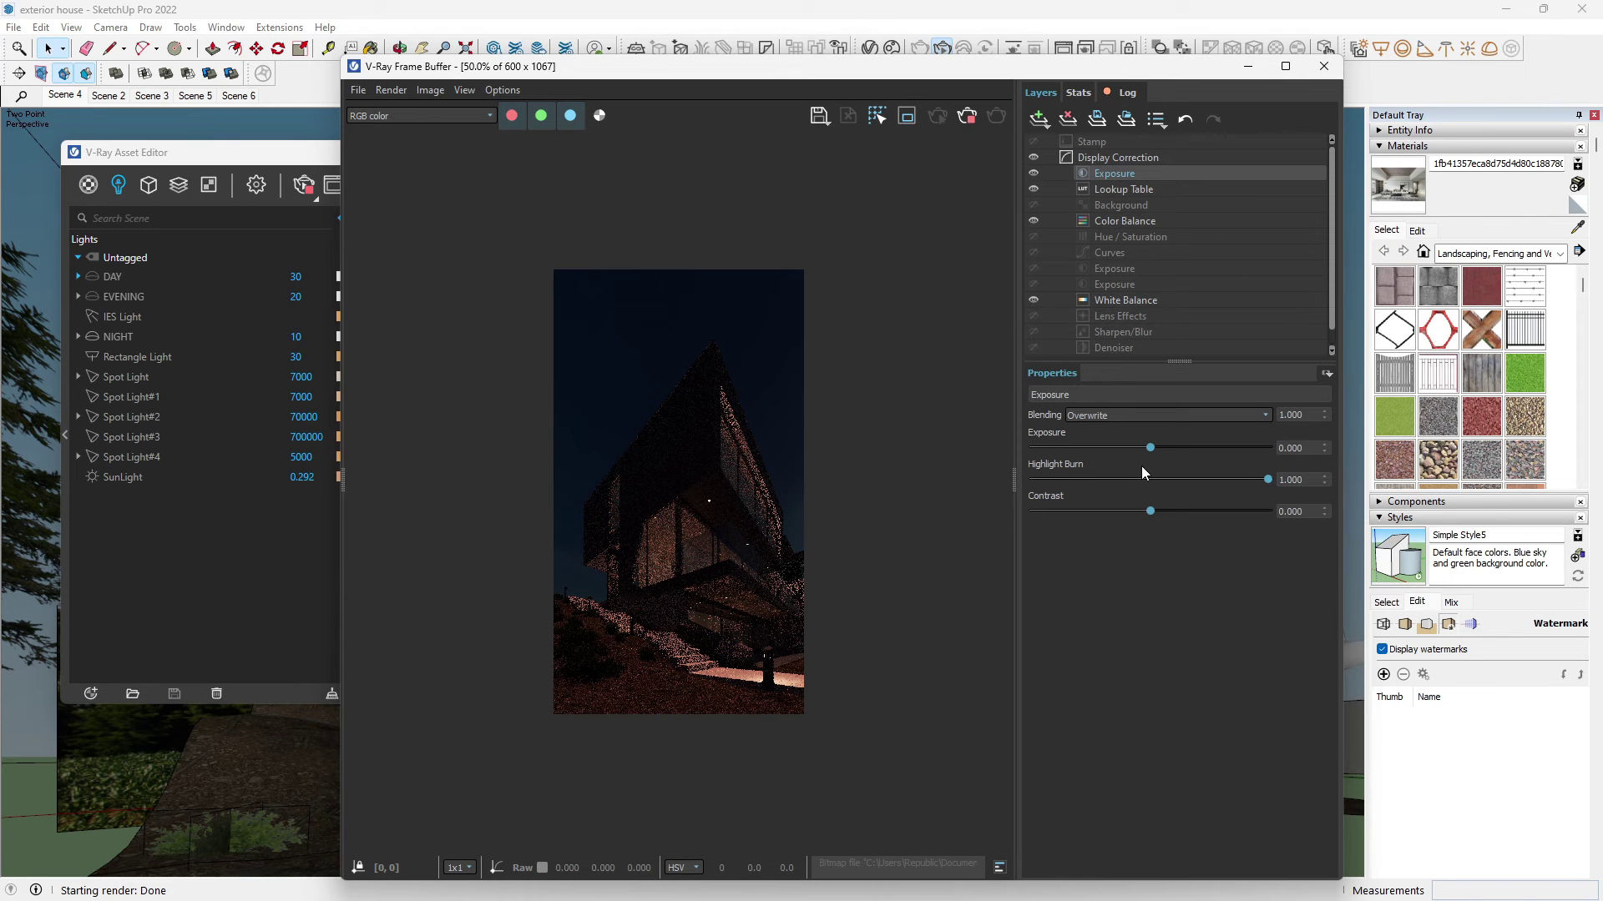
- Set the new Exposure layer's Highlight Burn to 0.365 and its Exposure to 0.213
drag(1267, 479, 1065, 481)
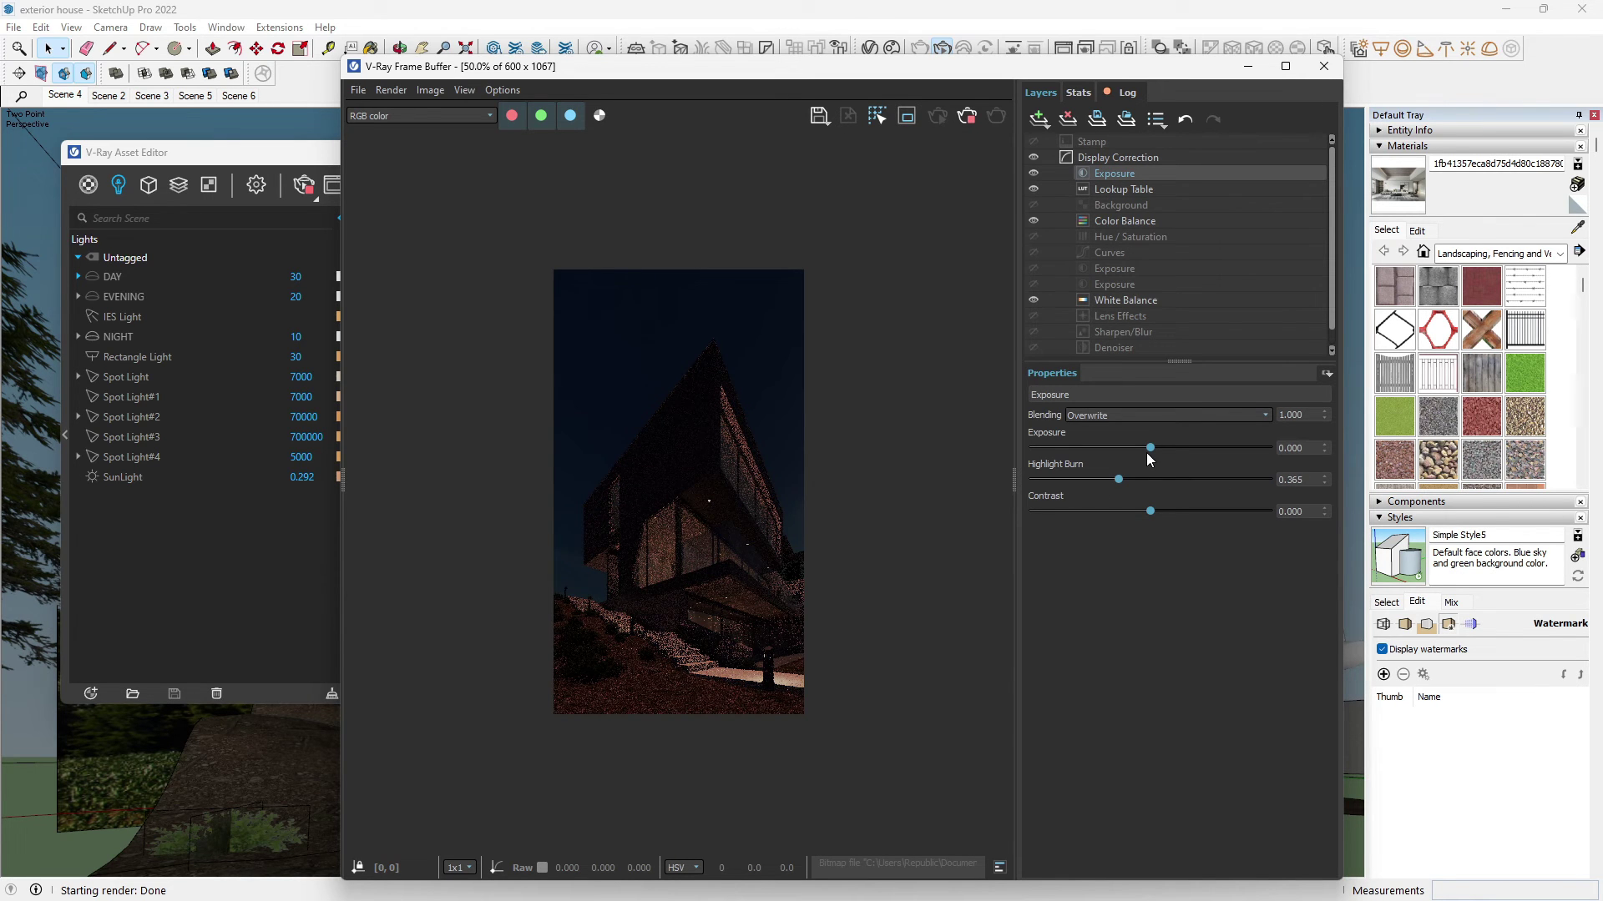
mouse_move(1148, 450)
mouse_down()
mouse_move(1174, 447)
mouse_move(1155, 446)
mouse_up()
- Return to the LightMix source and set the Rest entry's multiplier to 1
scroll(1331, 314, down, 1)
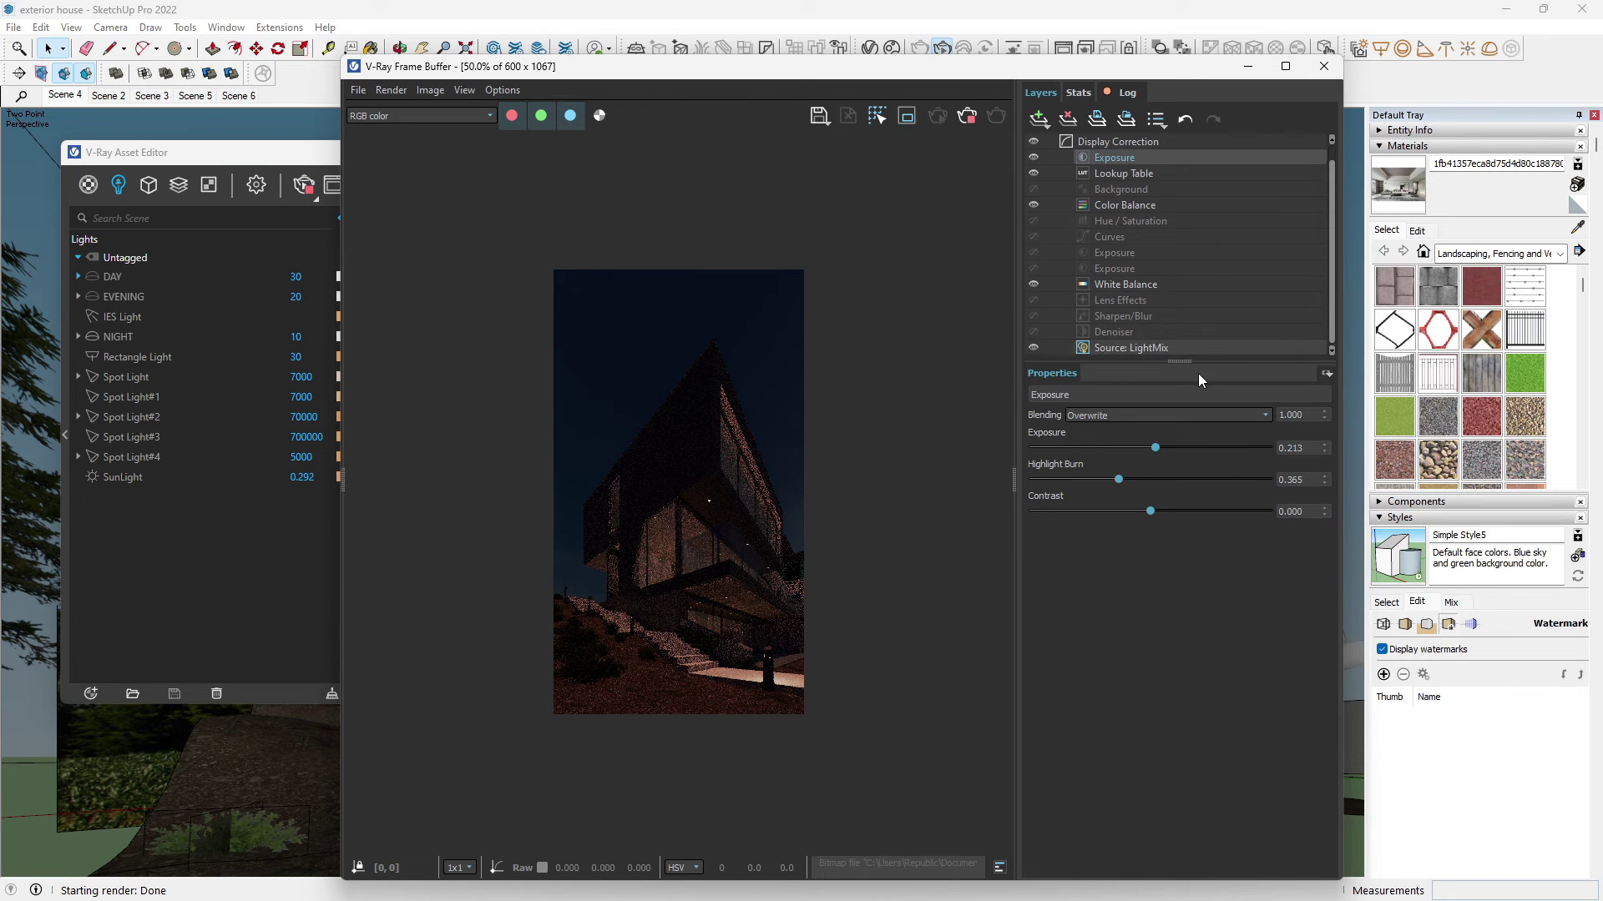
click(1189, 349)
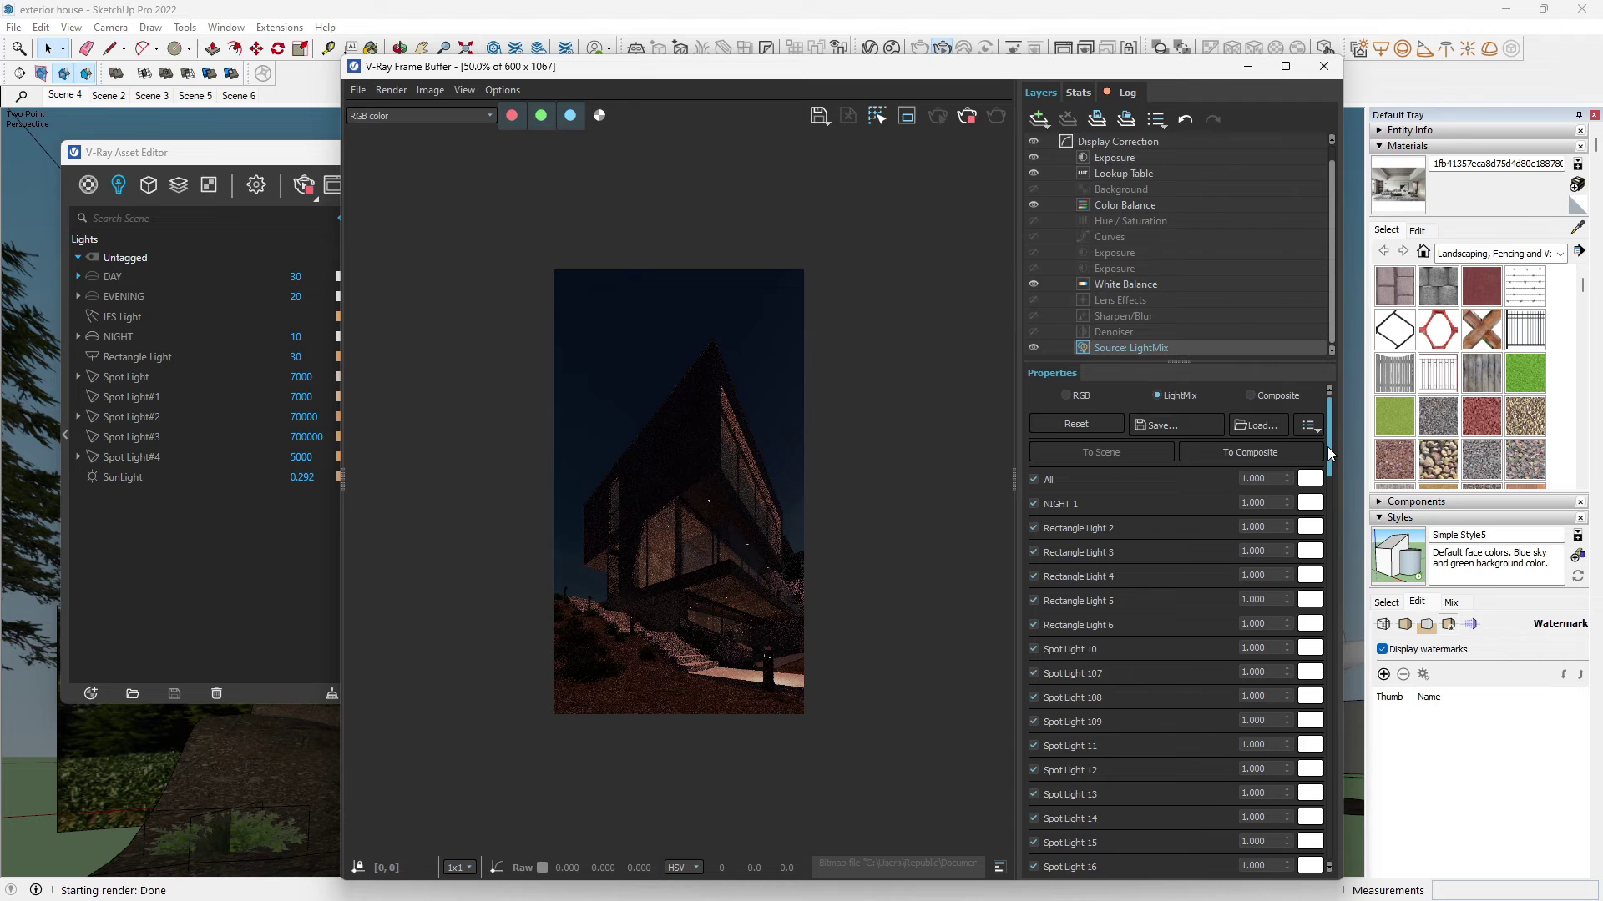
scroll(1327, 447, down, 1)
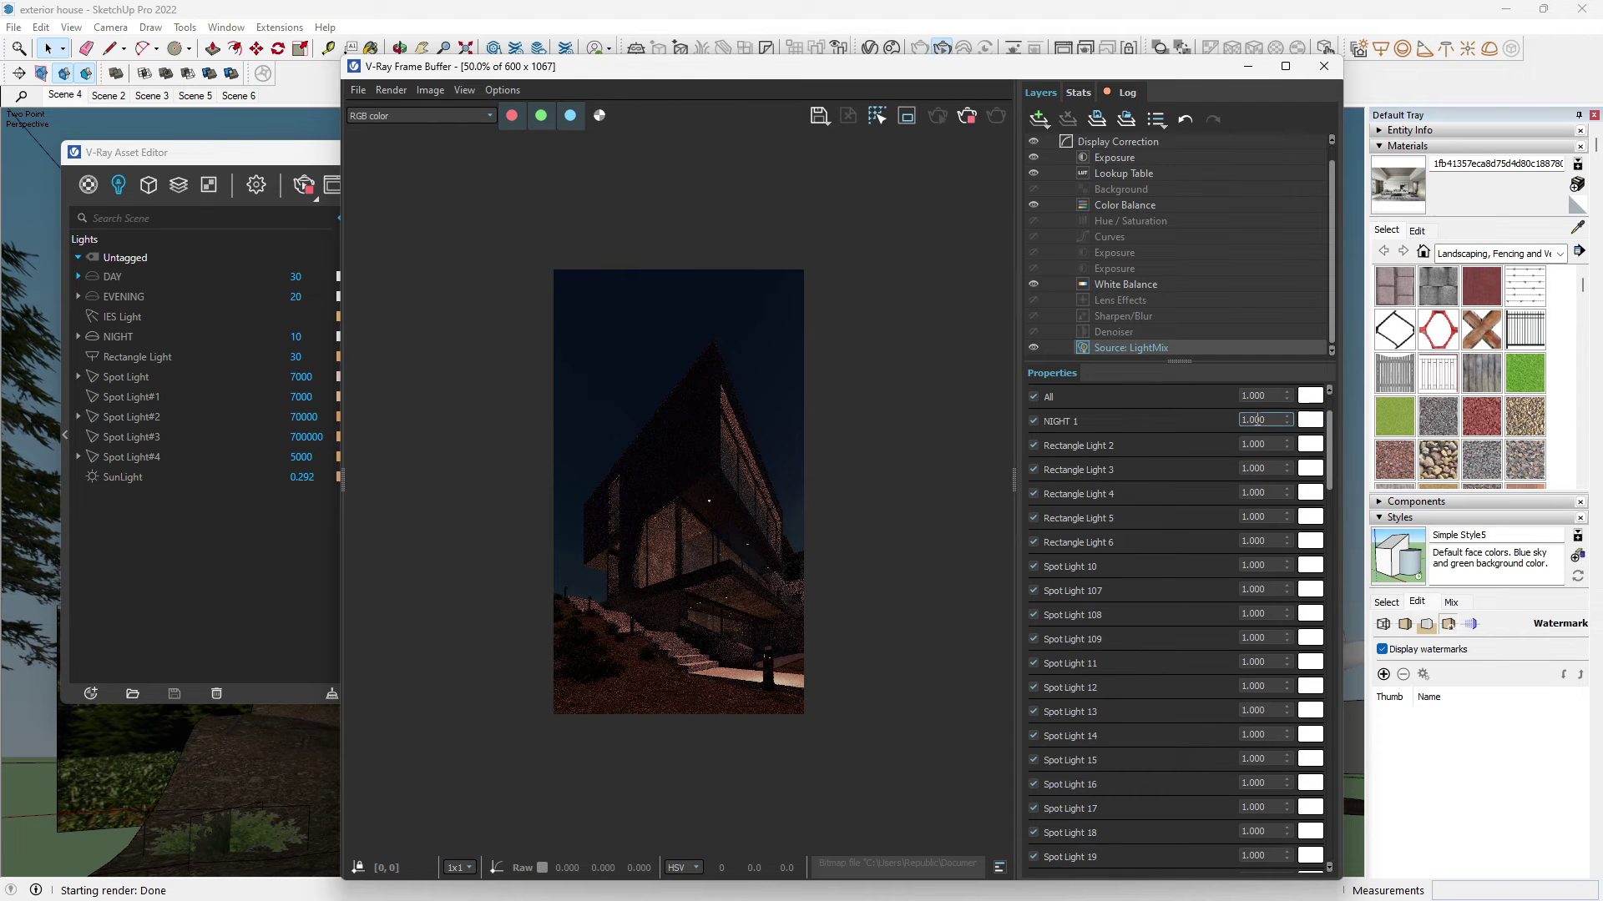
drag(1329, 443, 1313, 801)
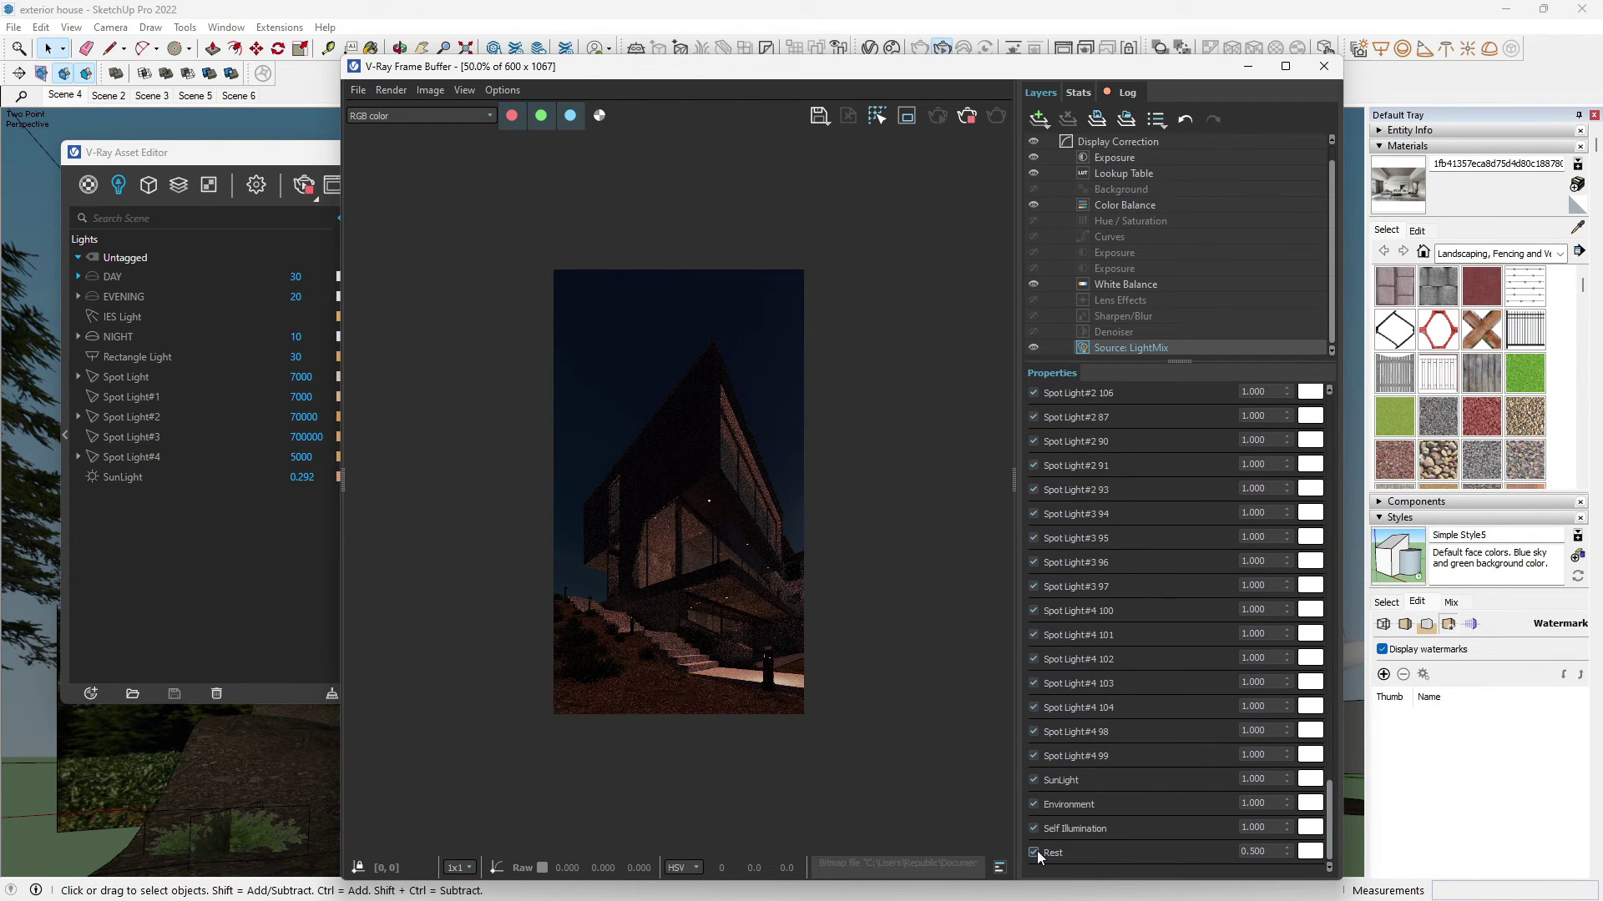
double_click(1257, 852)
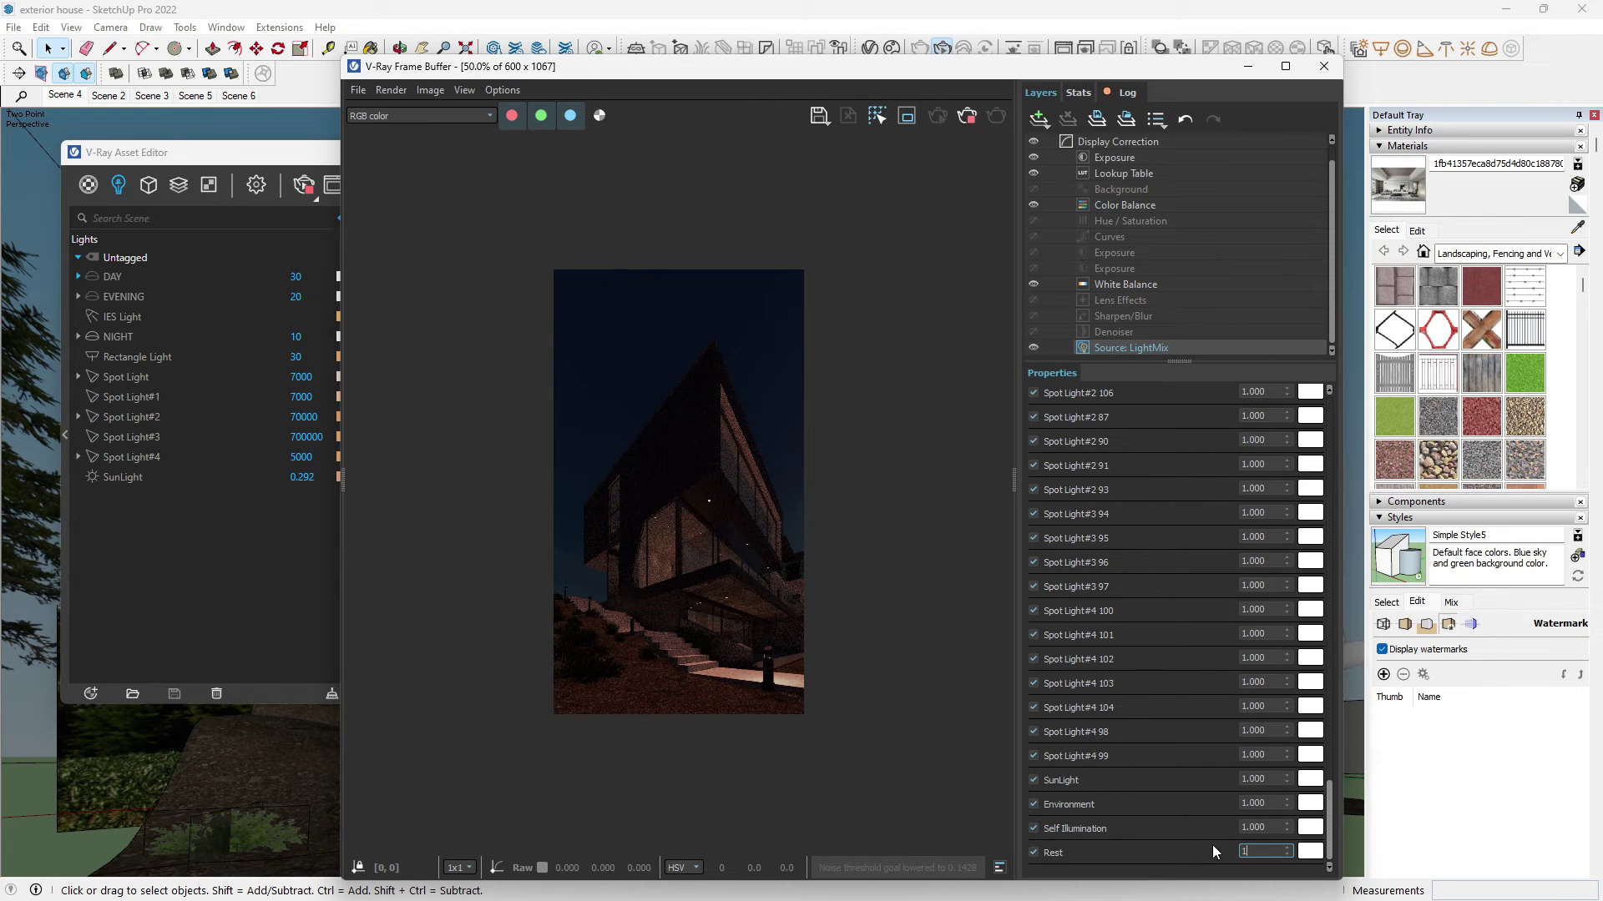
text(1)
key(Return)
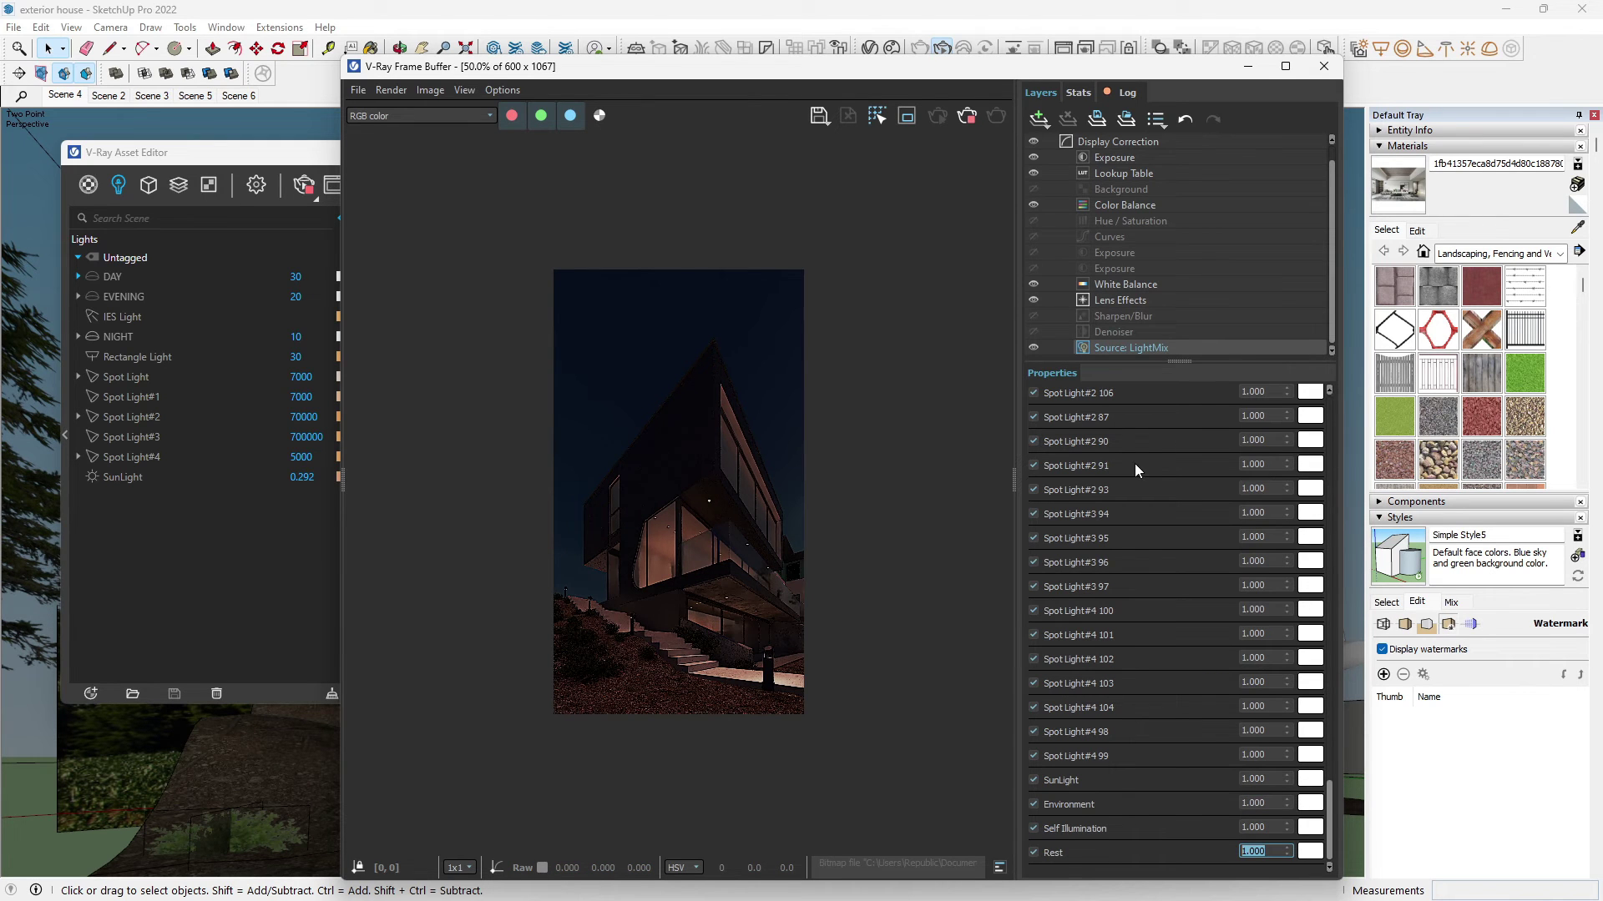
- Set the LightMix multipliers of Rectangle Light 2 through Rectangle Light 6 to 2
drag(1330, 797, 1345, 406)
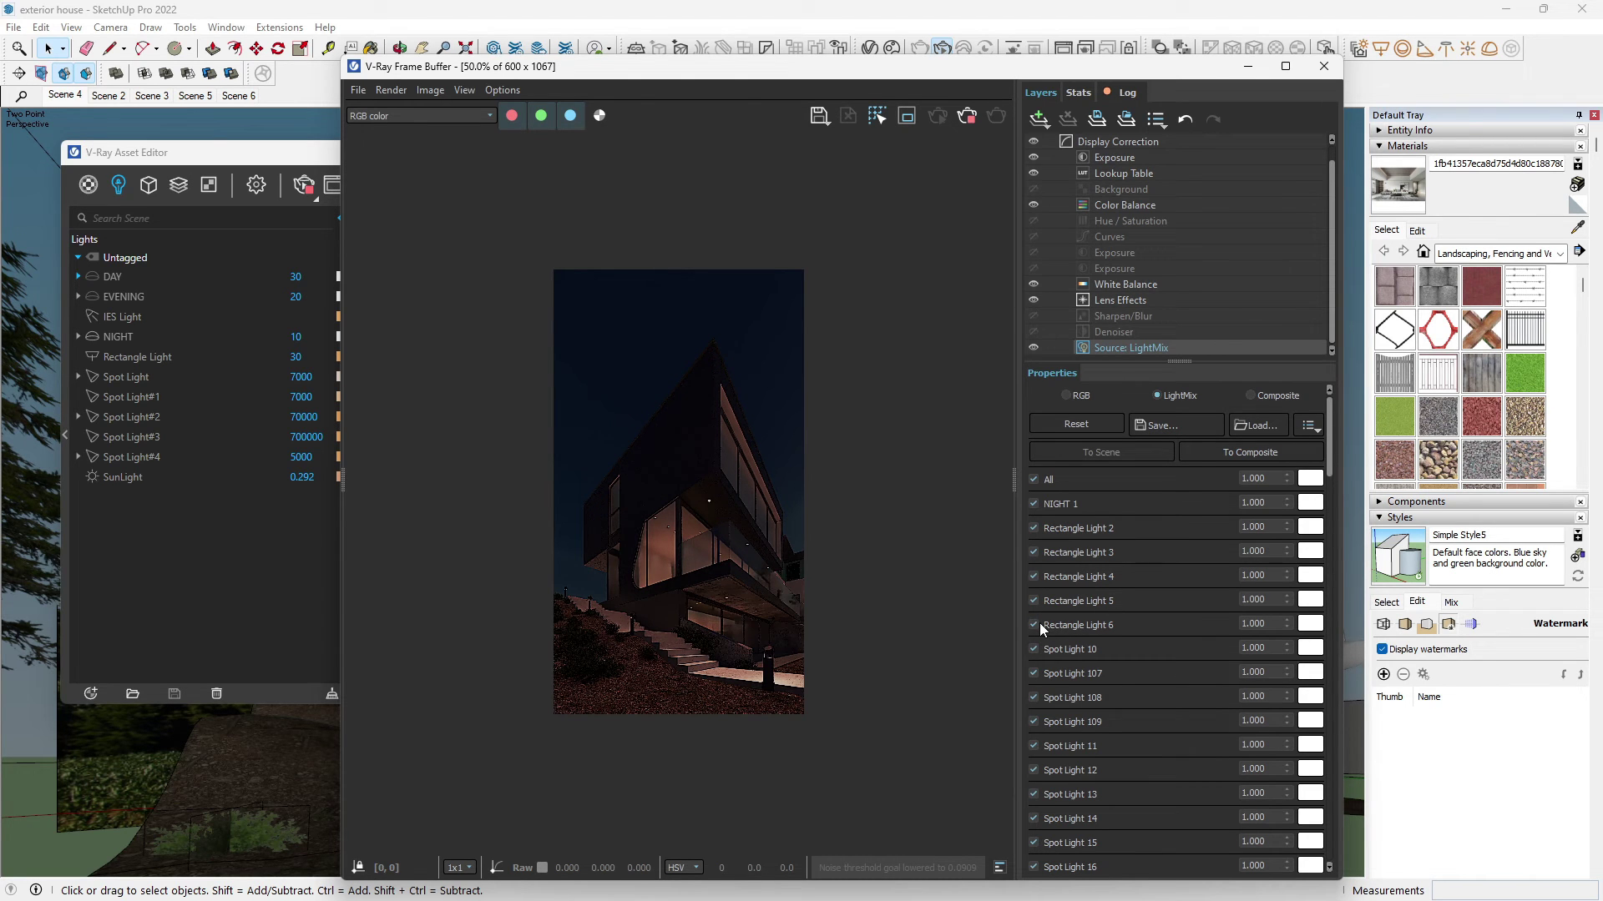
click(1244, 624)
key(Return)
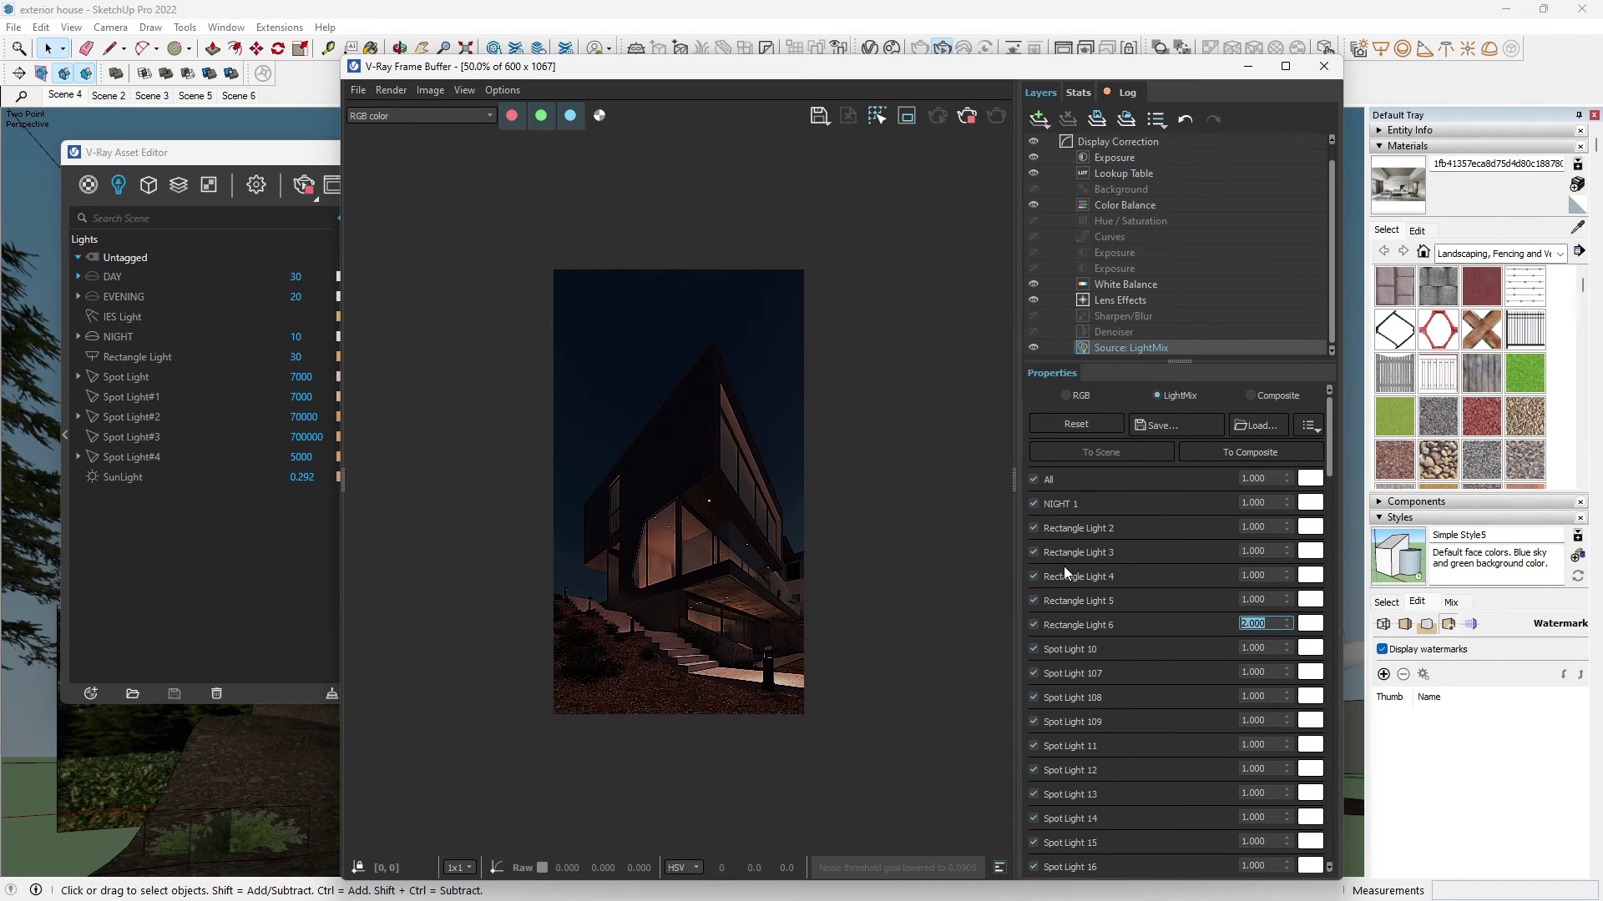
click(1250, 599)
text(2)
key(shift+Tab)
text(2)
key(shift+Tab)
text(2)
key(shift+Tab)
text(2)
key(Return)
- Set the LightMix multipliers of the four Spot Light#1 entries, 57 through 60, to 2
scroll(1039, 510, down, 12)
scroll(1044, 751, down, 10)
click(1234, 687)
text(2)
click(1235, 711)
text(2)
click(1035, 734)
click(1035, 735)
click(1235, 734)
text(2)
key(Tab)
text(2)
key(Return)
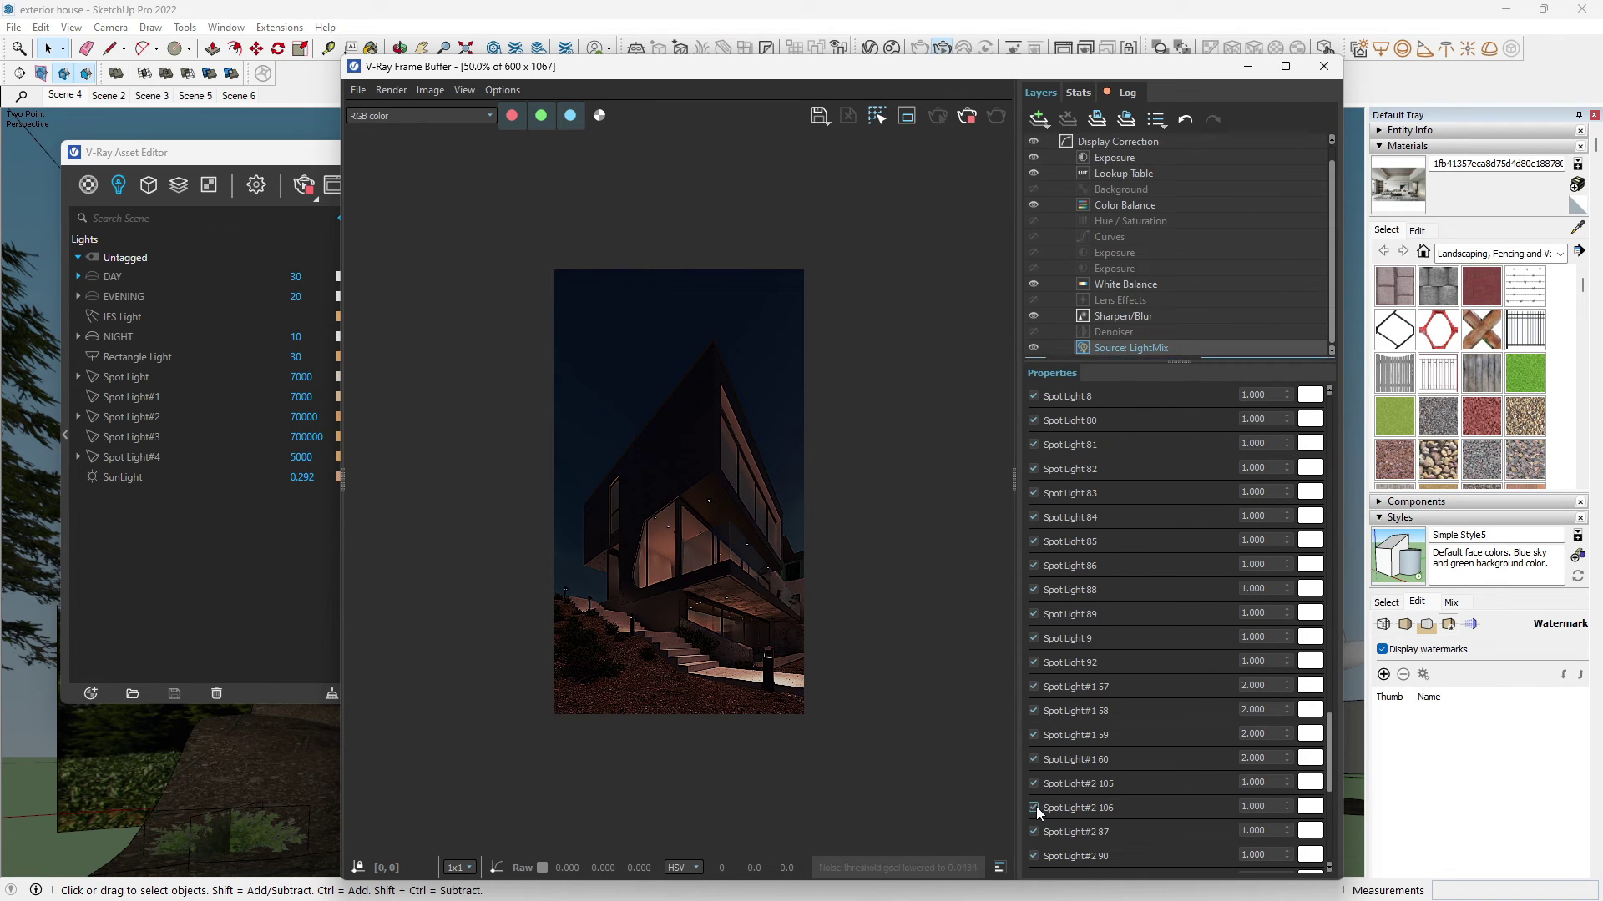
- Set the LightMix multipliers of Spot Light#4 103, 104, 98 and 99 to 2
click(1035, 856)
click(1035, 855)
scroll(1328, 738, down, 3)
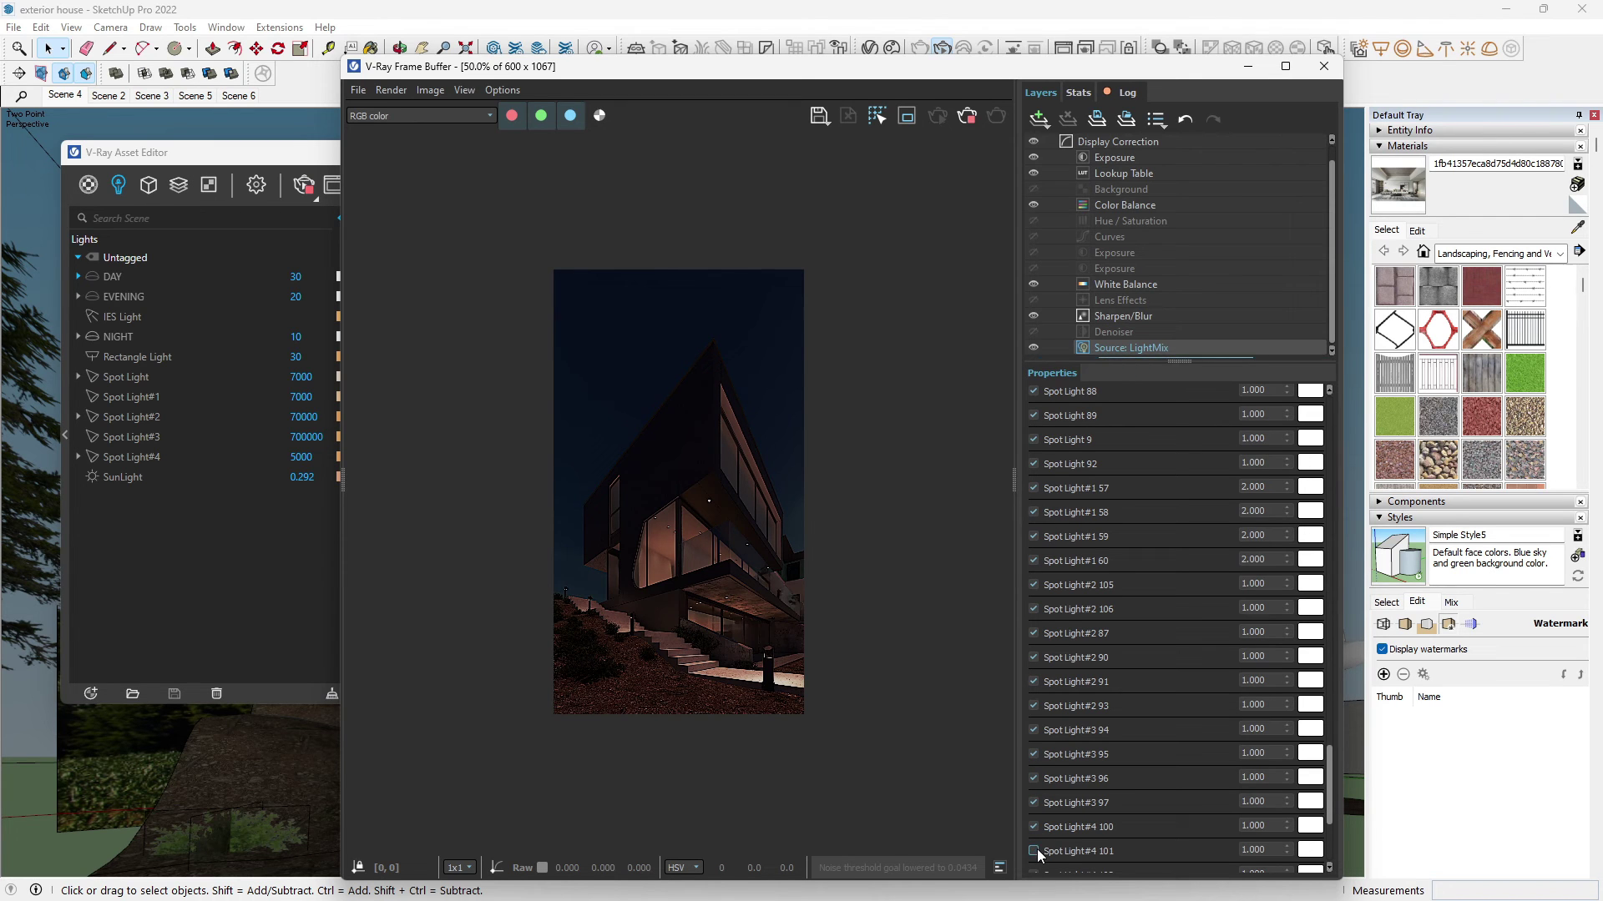
scroll(1035, 835, down, 3)
click(1245, 755)
key(Up)
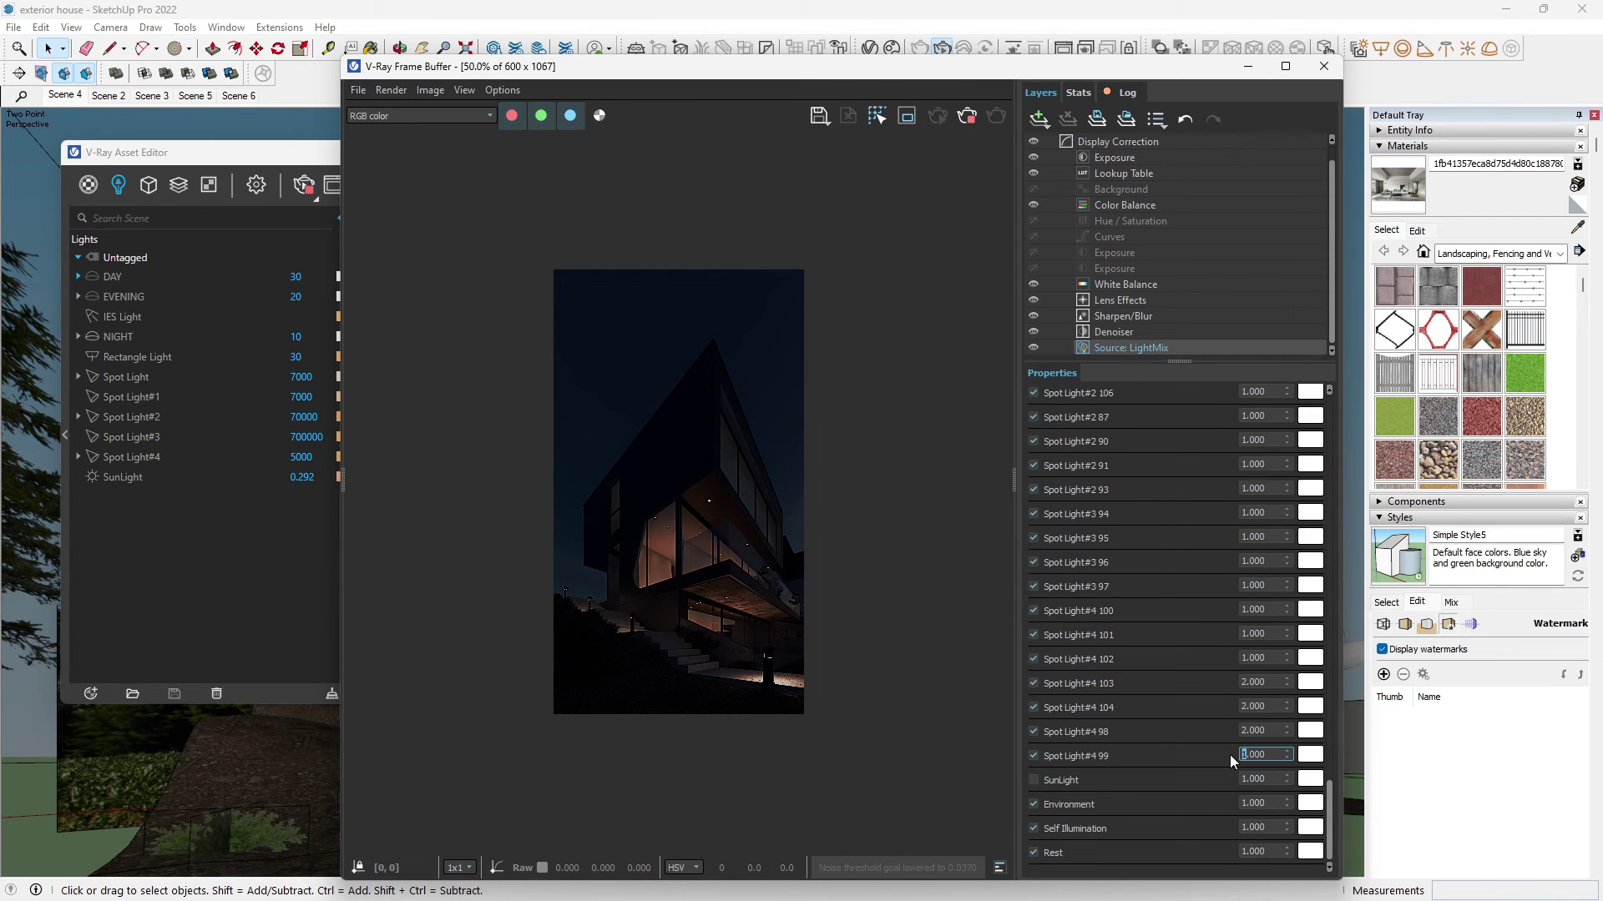
- Disable the Lens Effects, Sharpen/Blur and Denoiser layers and set the active Exposure layer's Exposure to about 1.348
click(1035, 333)
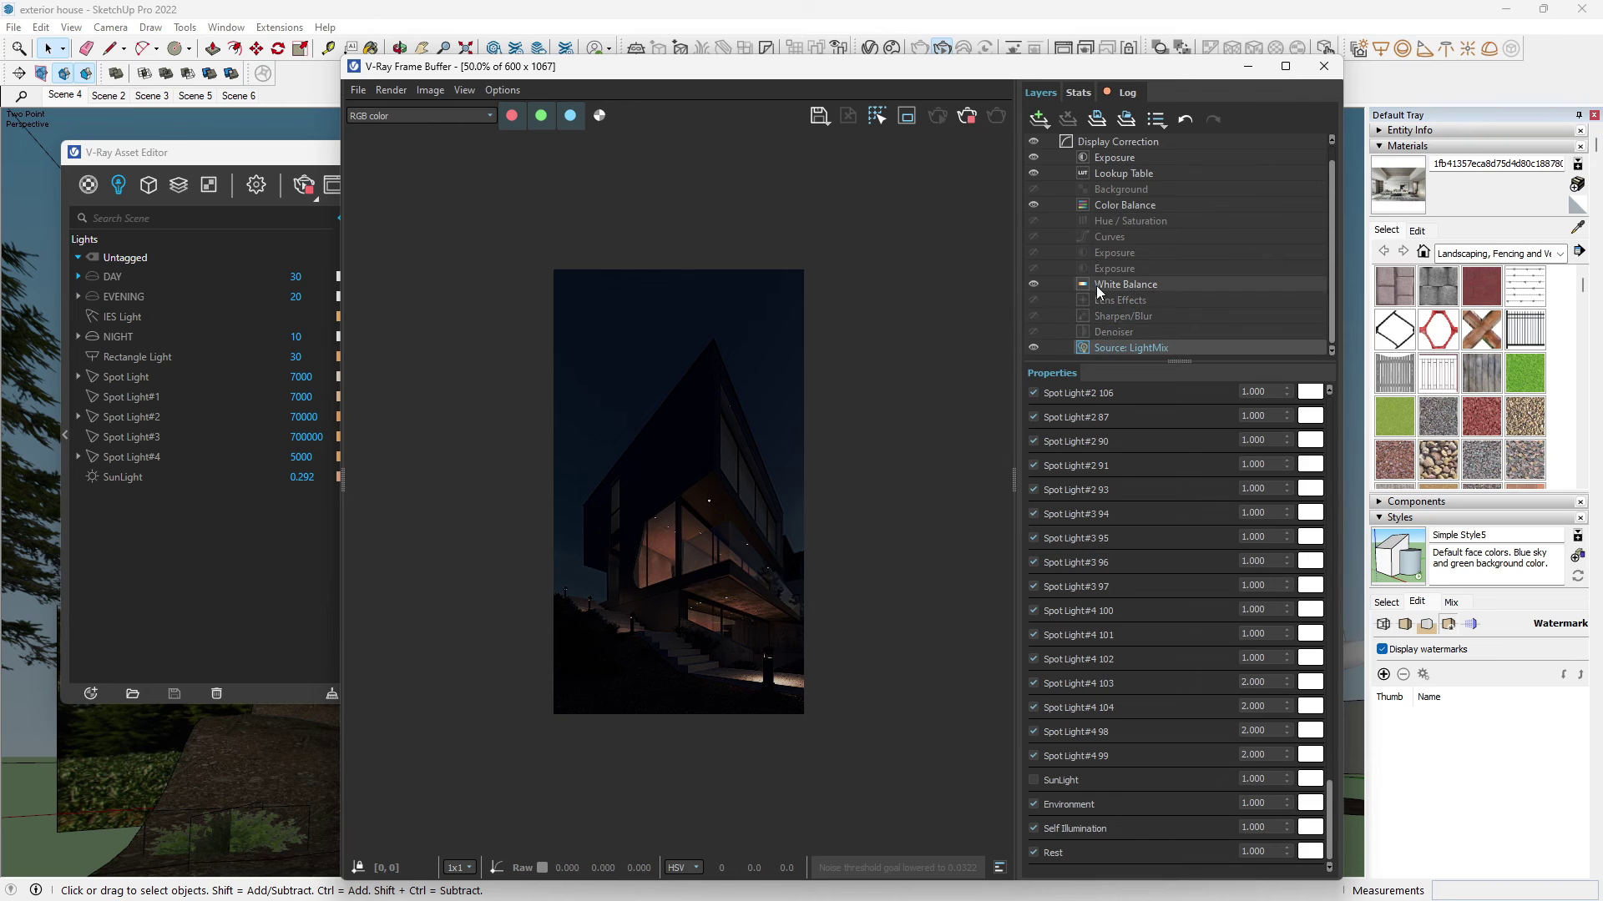
click(1114, 157)
drag(1179, 449, 1182, 458)
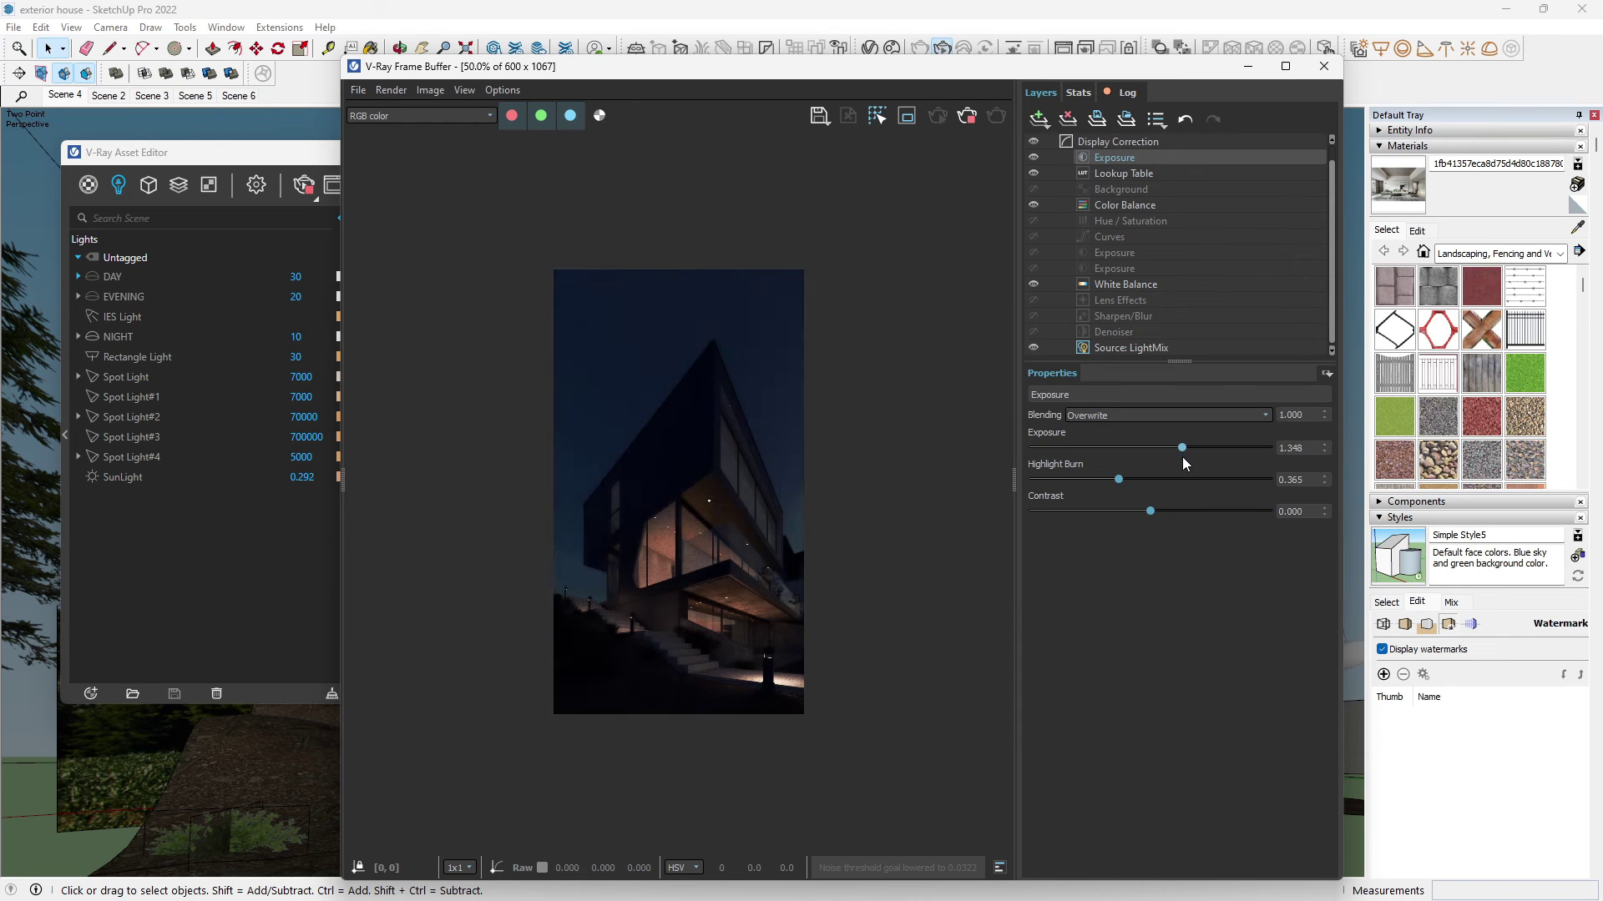
- Return to the LightMix source and raise Rectangle Light 4's multiplier to 8
click(1119, 345)
click(1252, 575)
key(Up)
key(Up)
key(Up)
key(Up)
key(Up)
key(Up)
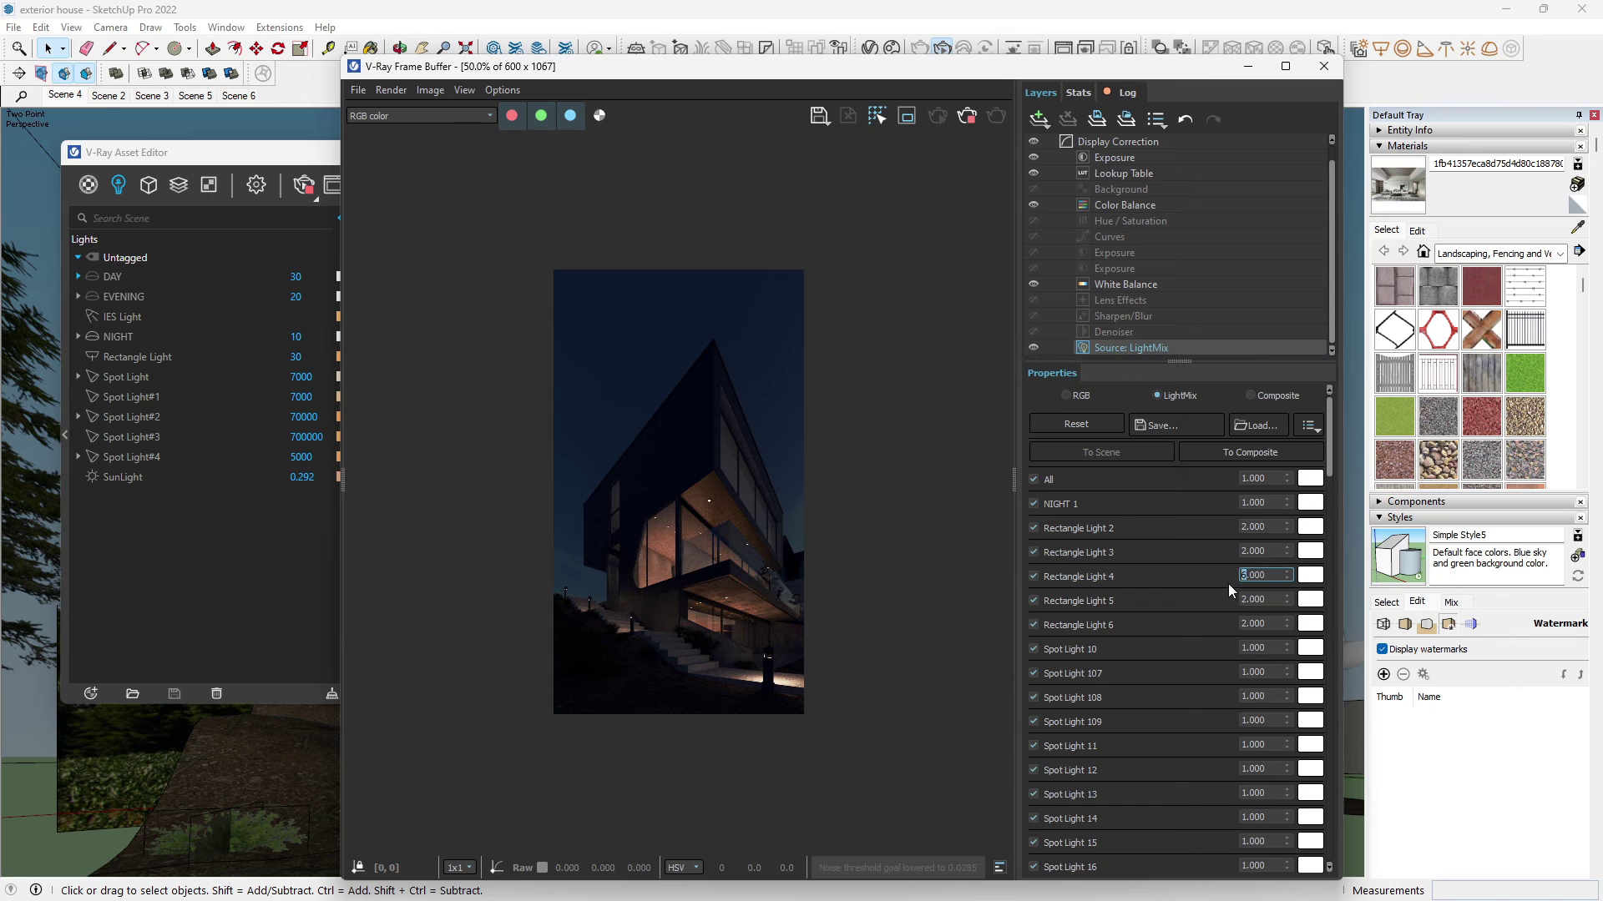
click(1034, 528)
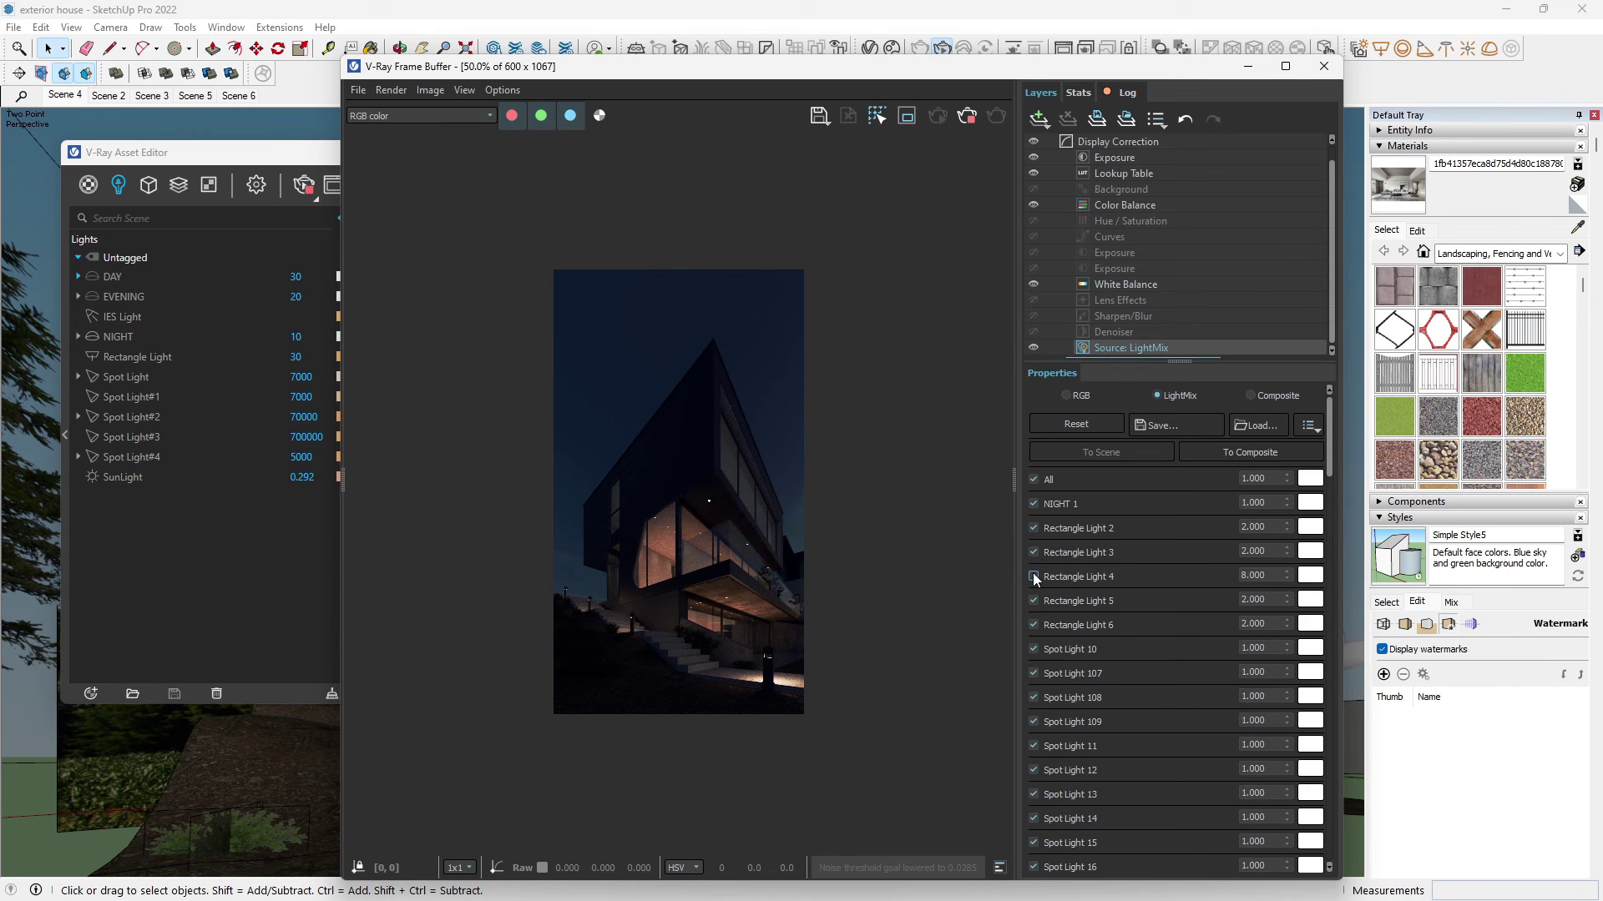
- Raise Rectangle Light 5's LightMix multiplier to 10
click(1237, 601)
key(Up)
key(Up)
key(Up)
key(Up)
key(Up)
key(Up)
key(Up)
key(Up)
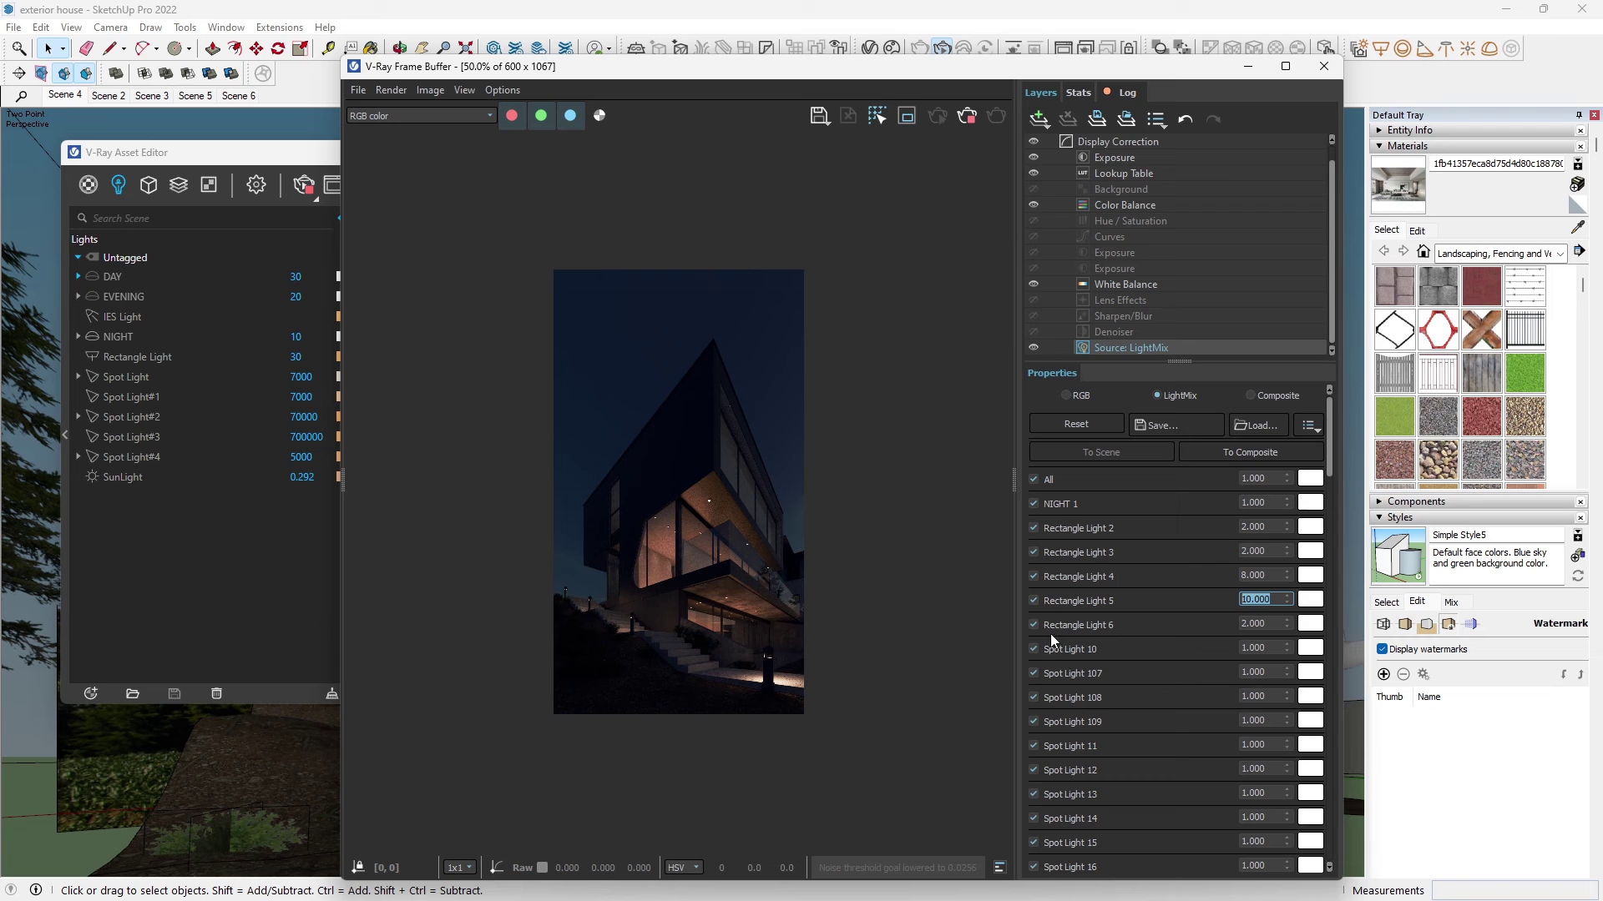
- Raise Rectangle Light 6's LightMix multiplier to 6
click(1243, 623)
key(Up)
key(Up)
key(Up)
key(Up)
key(Up)
key(Up)
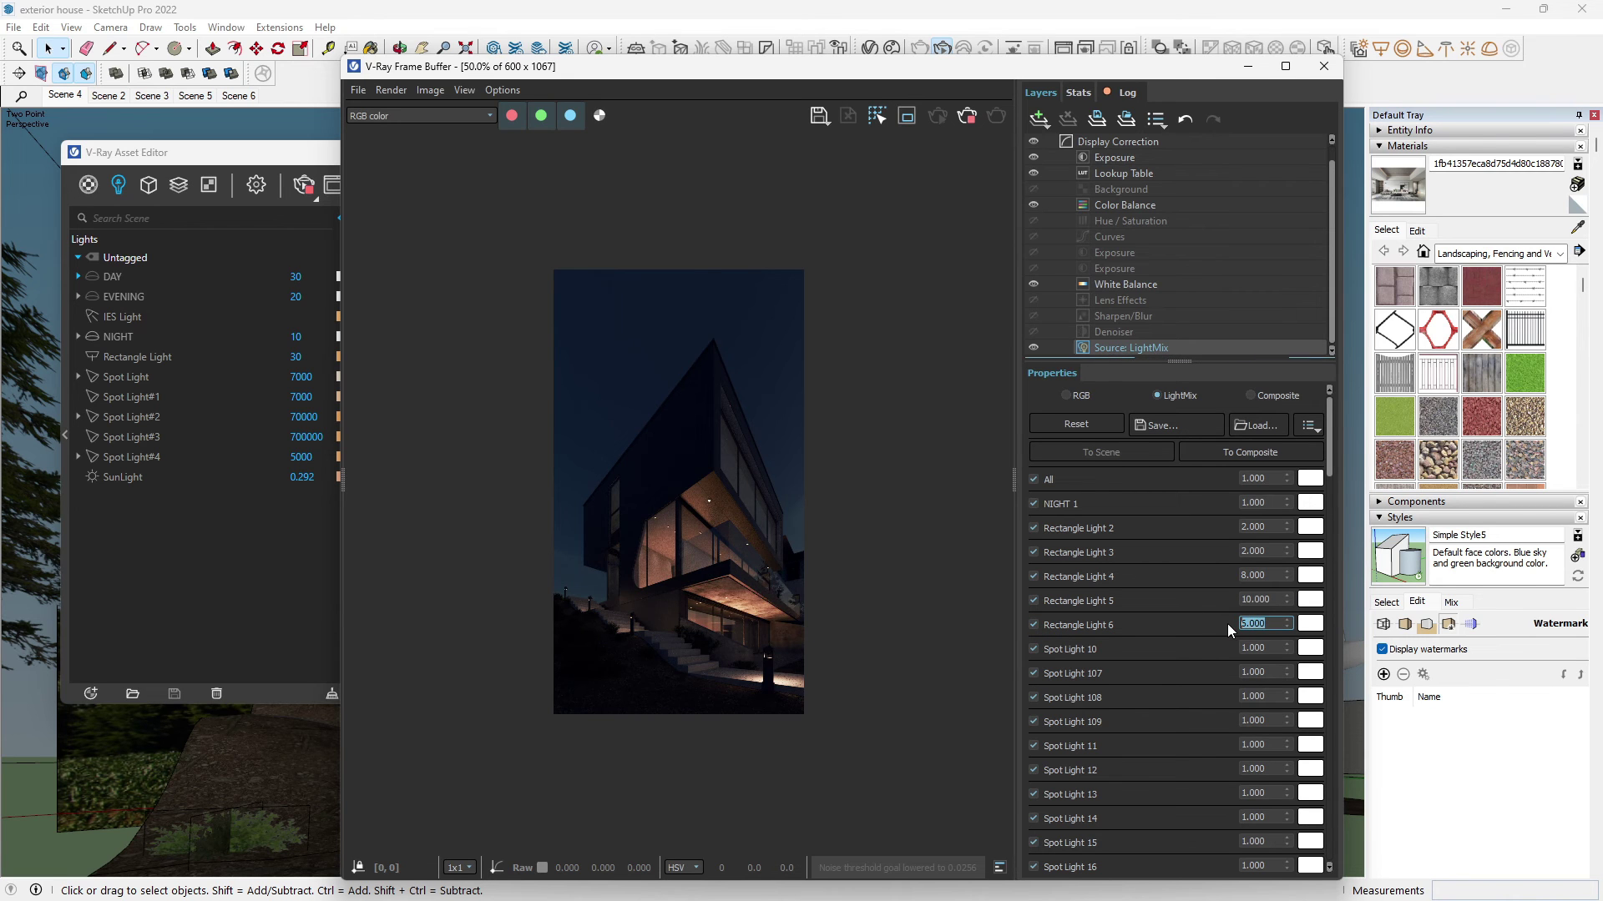
- Set the Rest entry's multiplier to 1.435, and enable SunLight with a multiplier of 0.285
drag(1330, 434, 1349, 860)
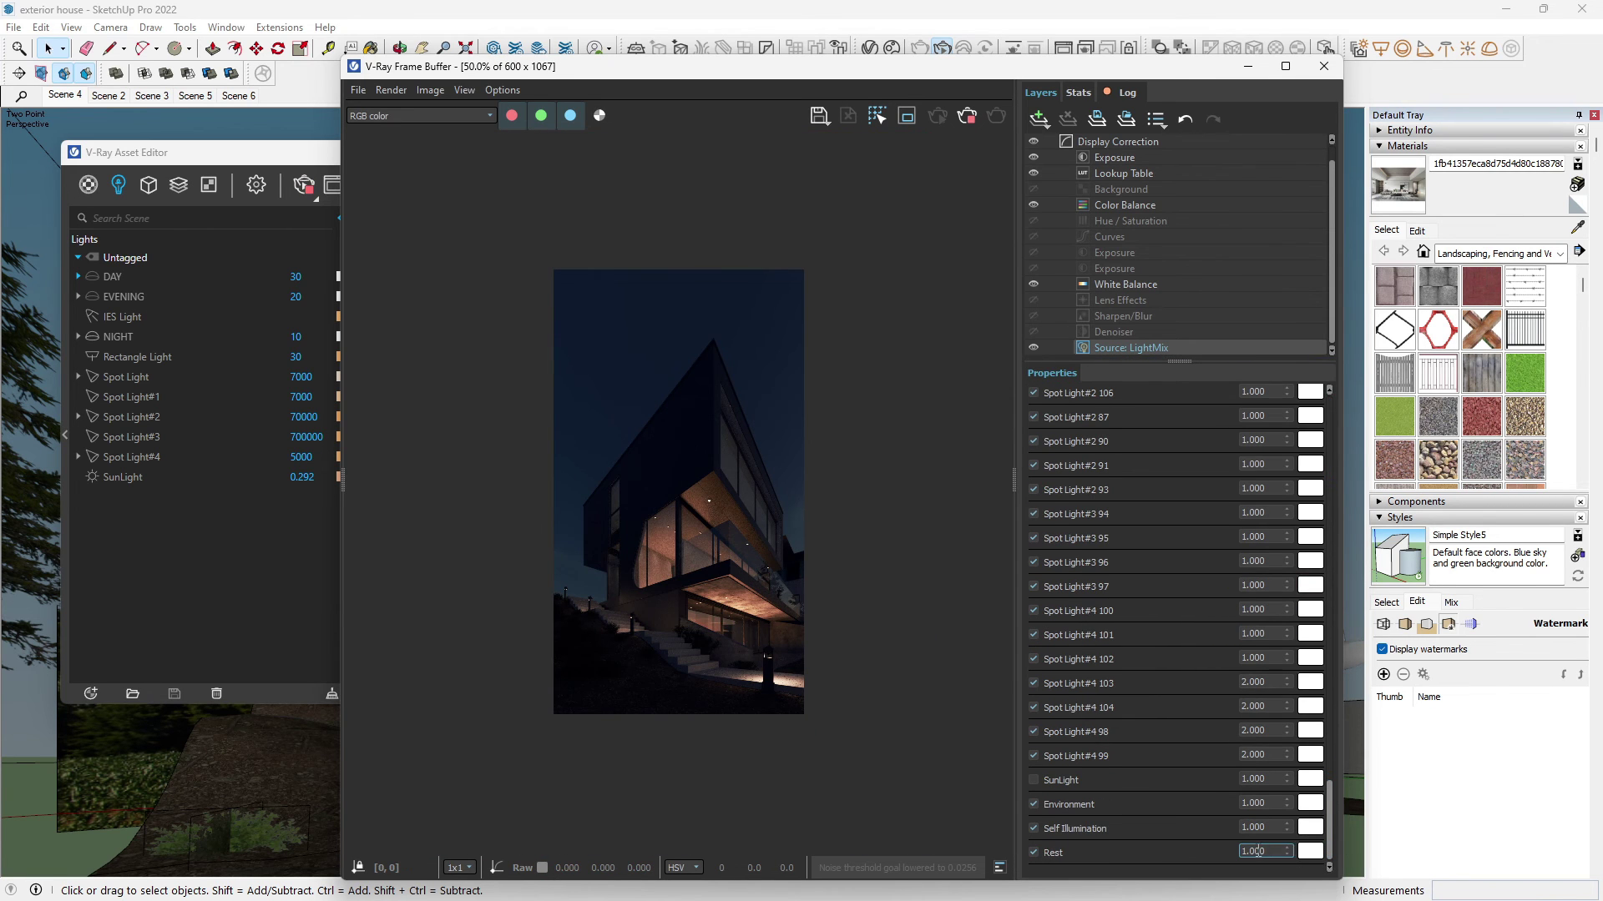
click(1033, 779)
double_click(1252, 779)
text(0.415)
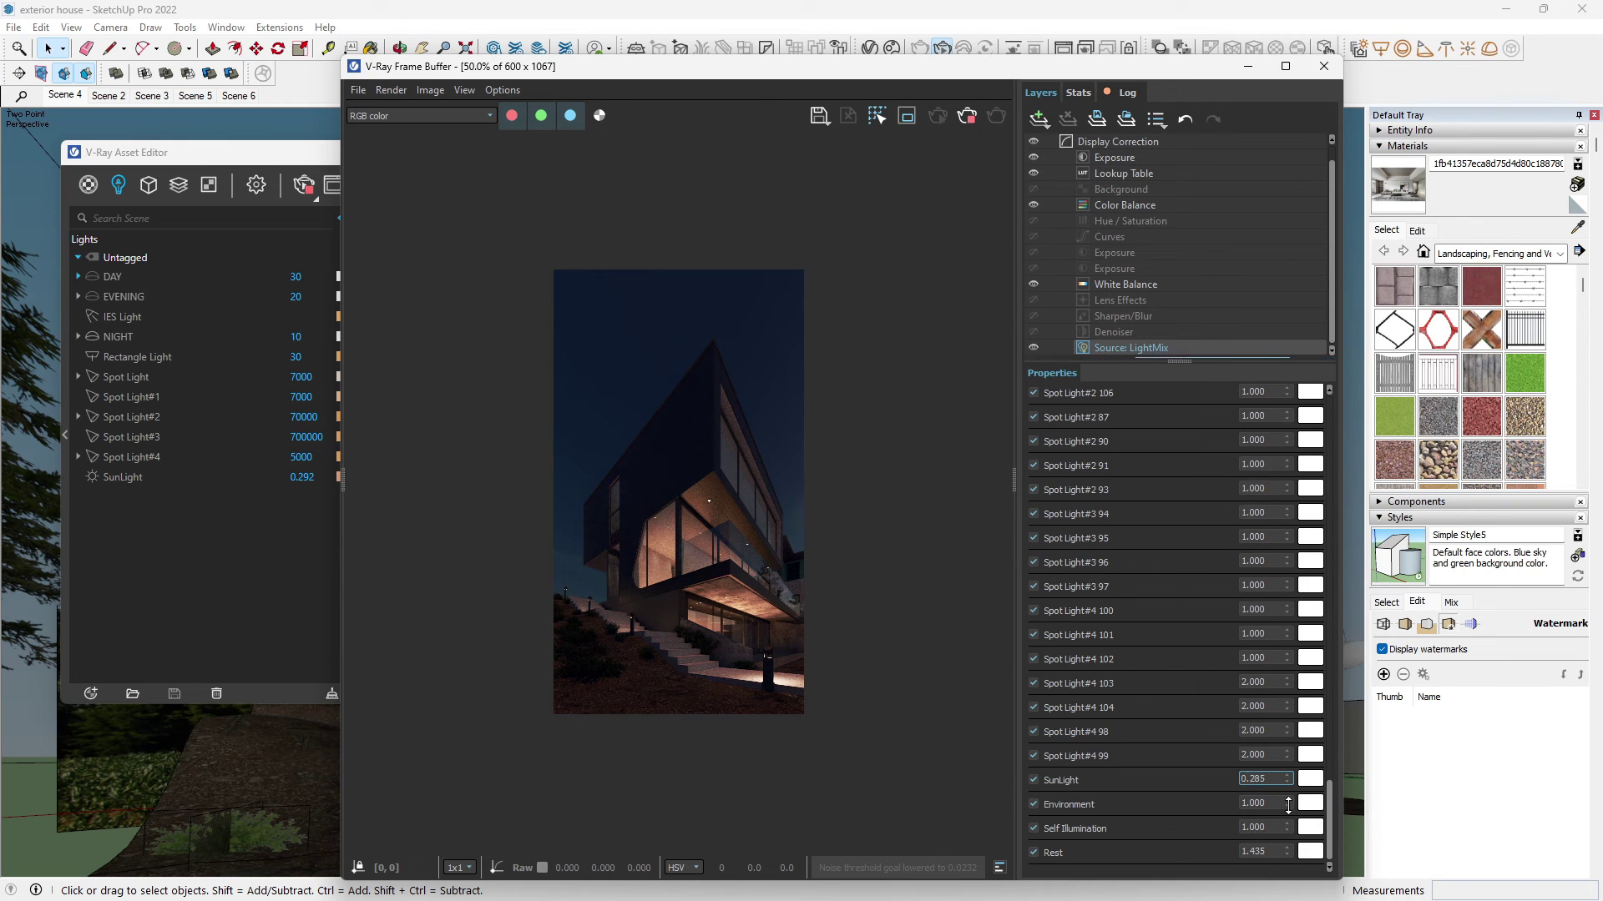
- Tint the NIGHT 1 light's LightMix color blue with a color temperature of about 11790 K
scroll(1283, 501, up, 20)
scroll(1283, 455, up, 2)
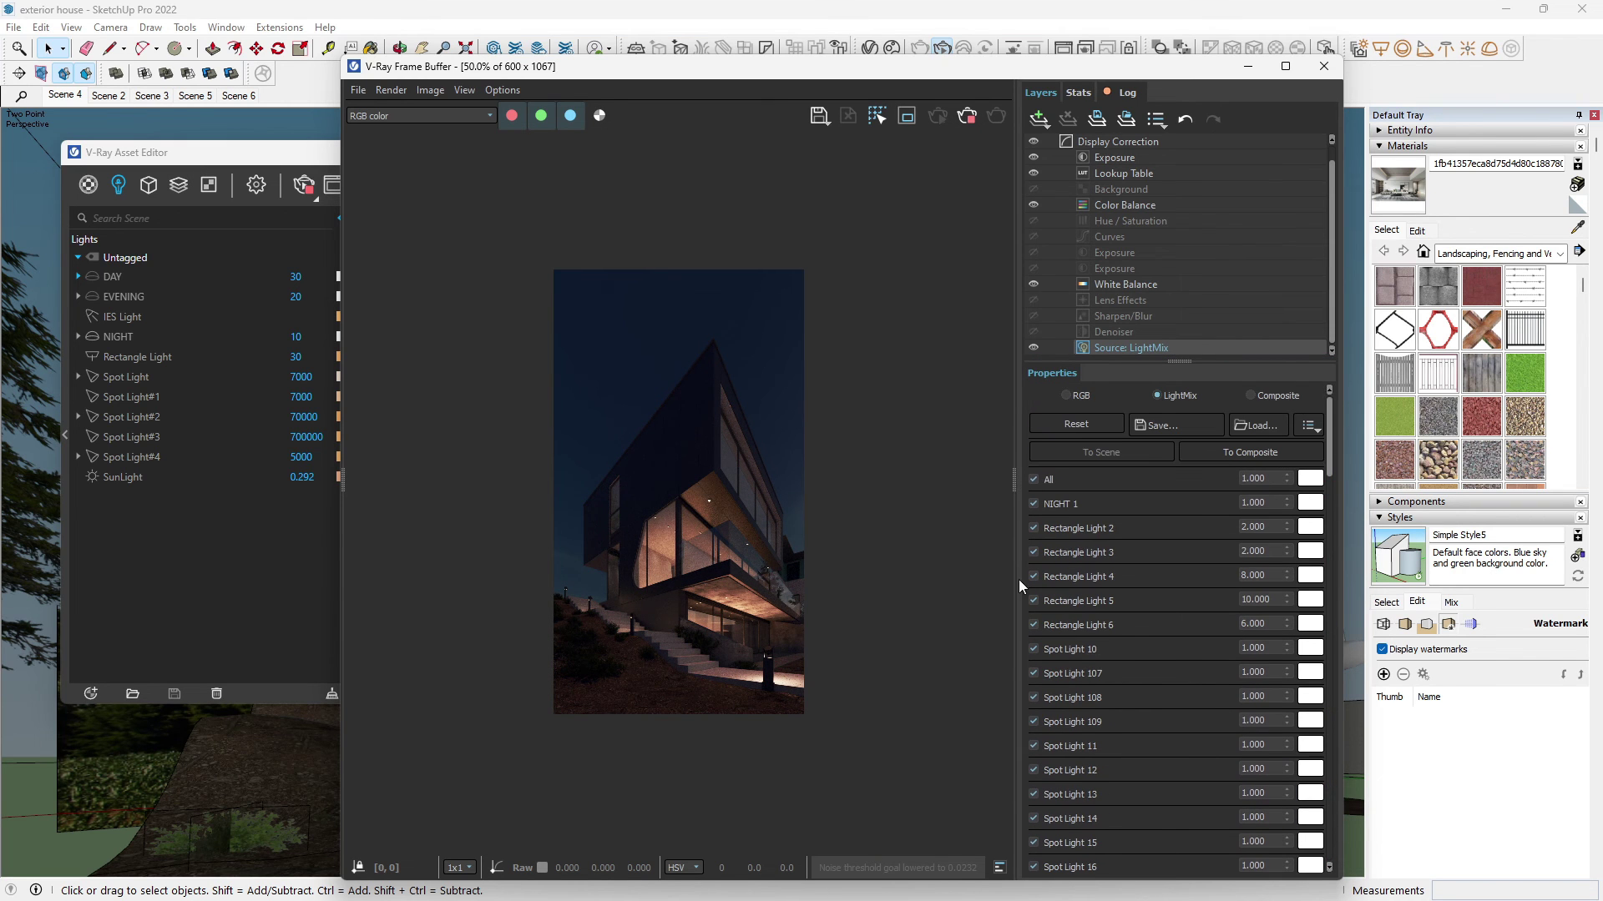
scroll(719, 537, up, 1)
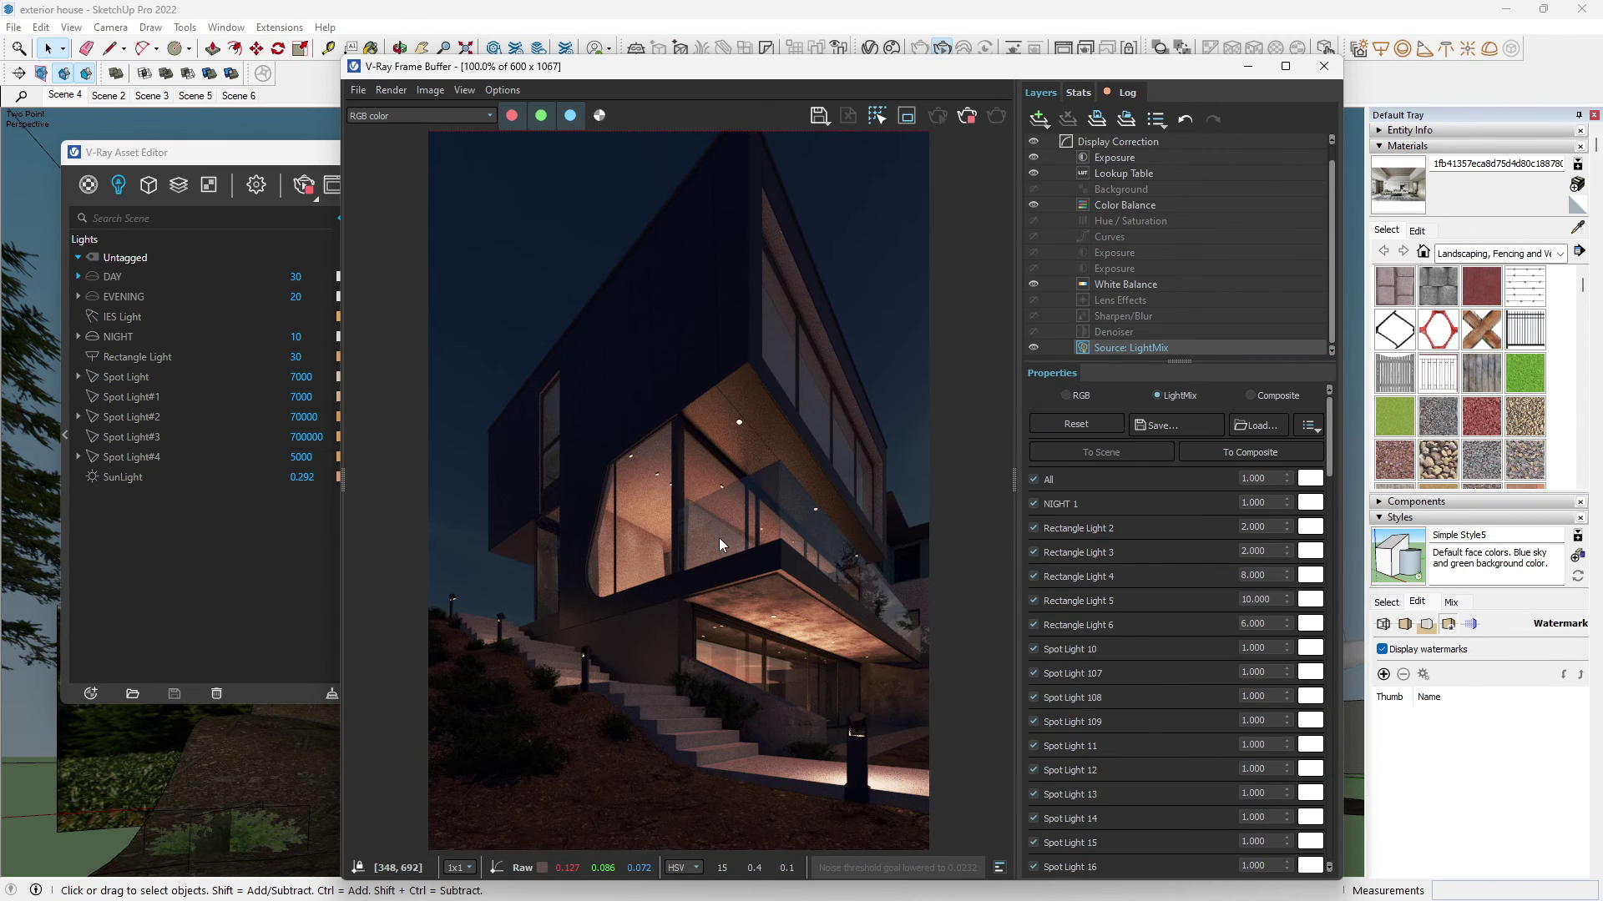
scroll(718, 538, down, 1)
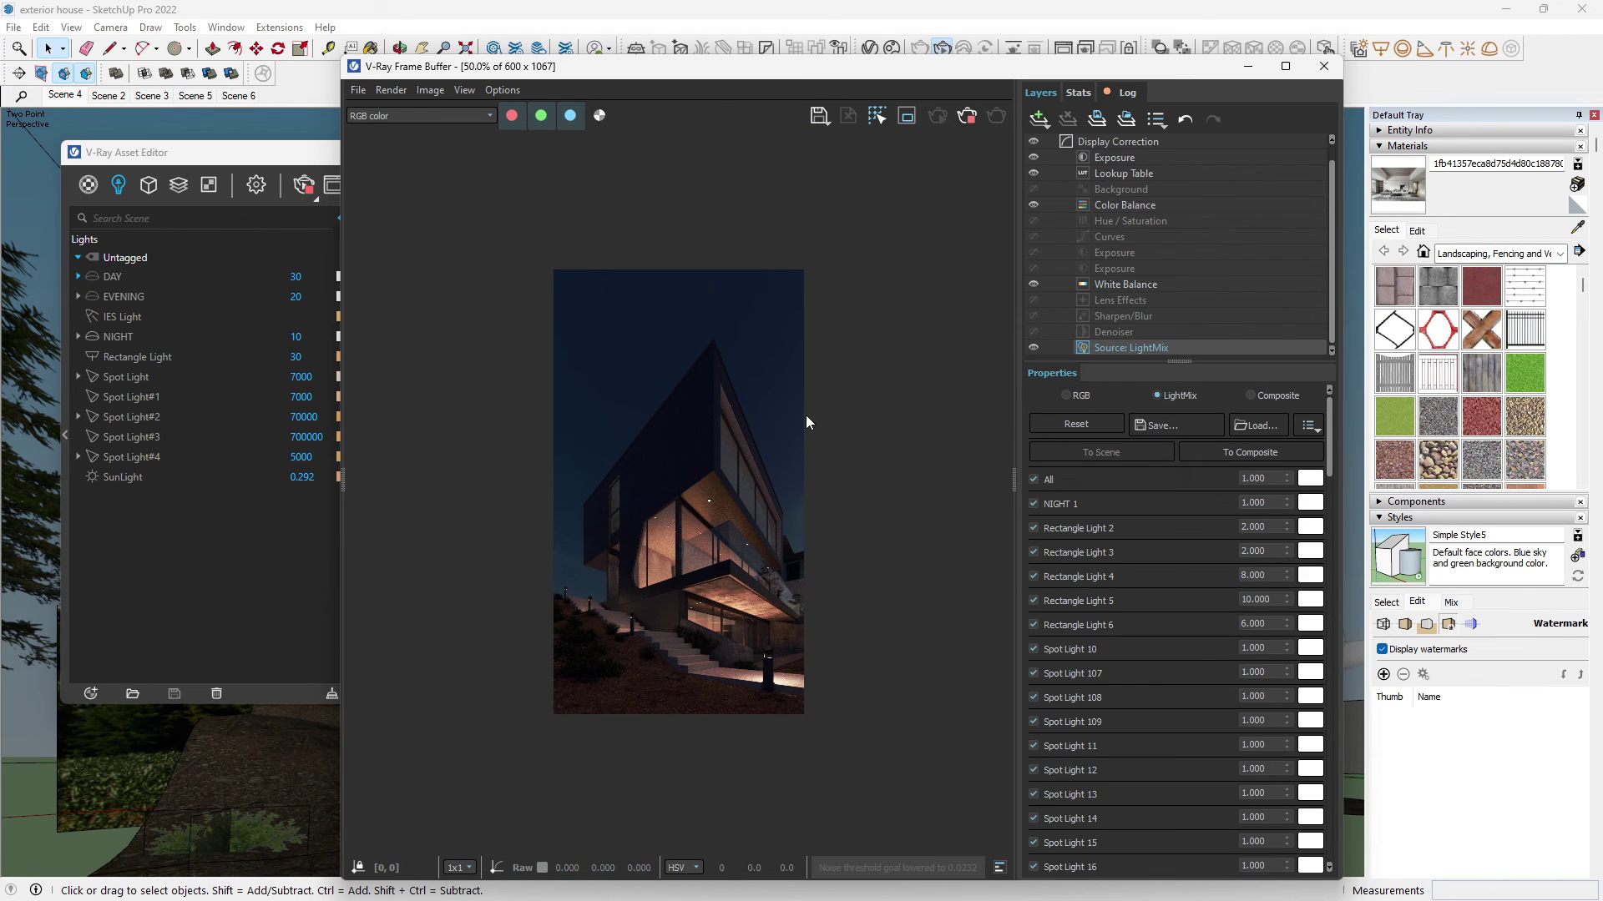
click(1066, 504)
click(1062, 505)
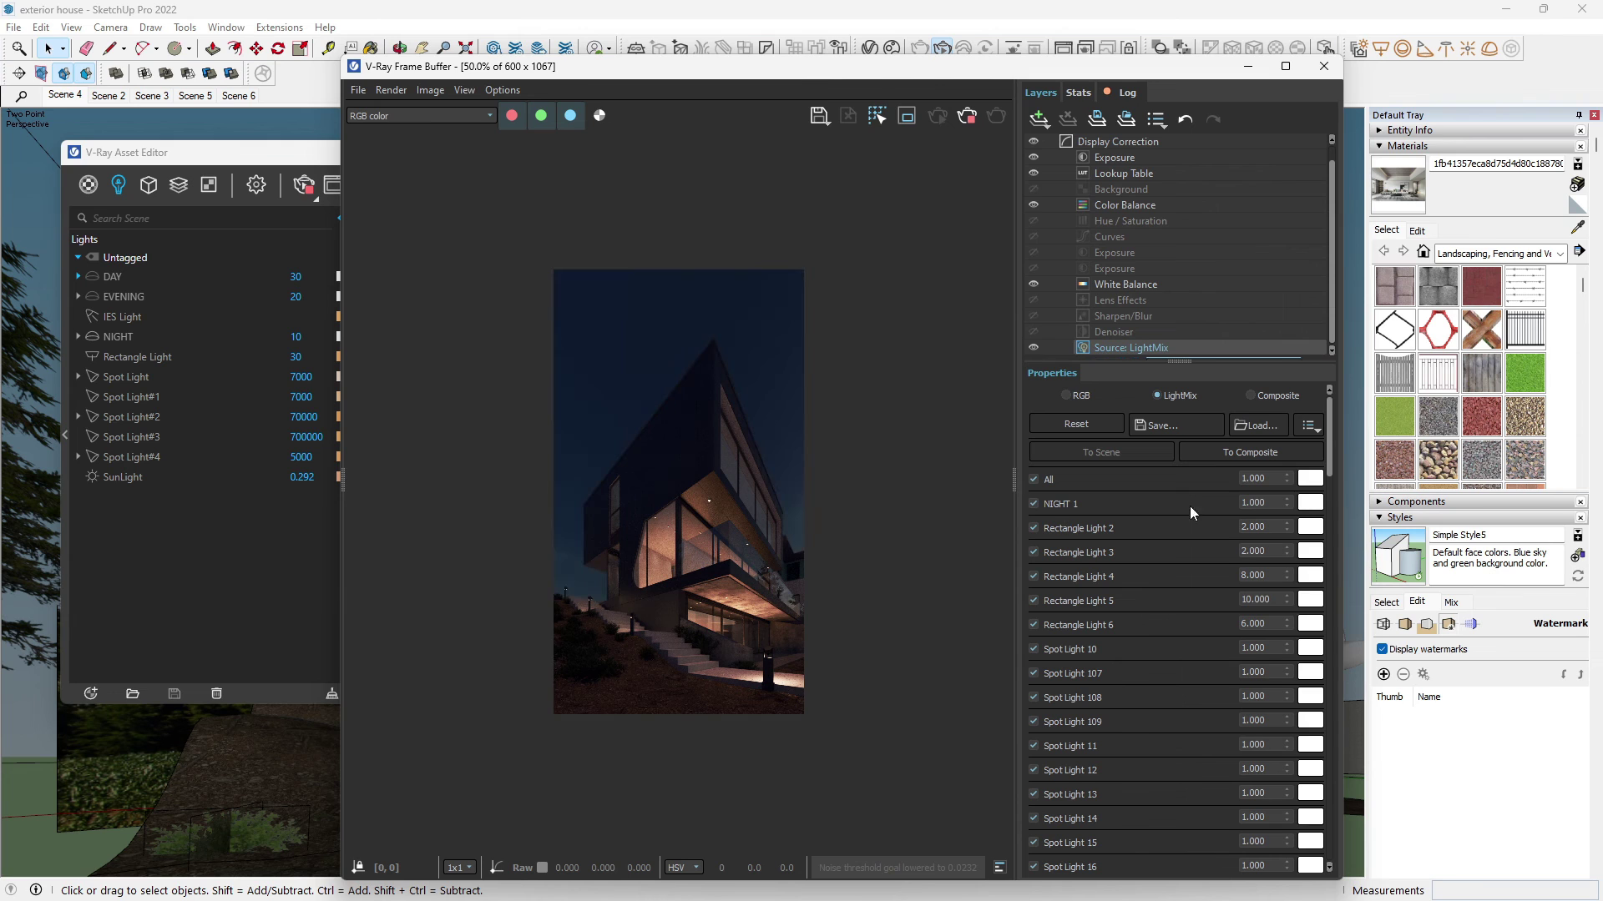
click(1309, 504)
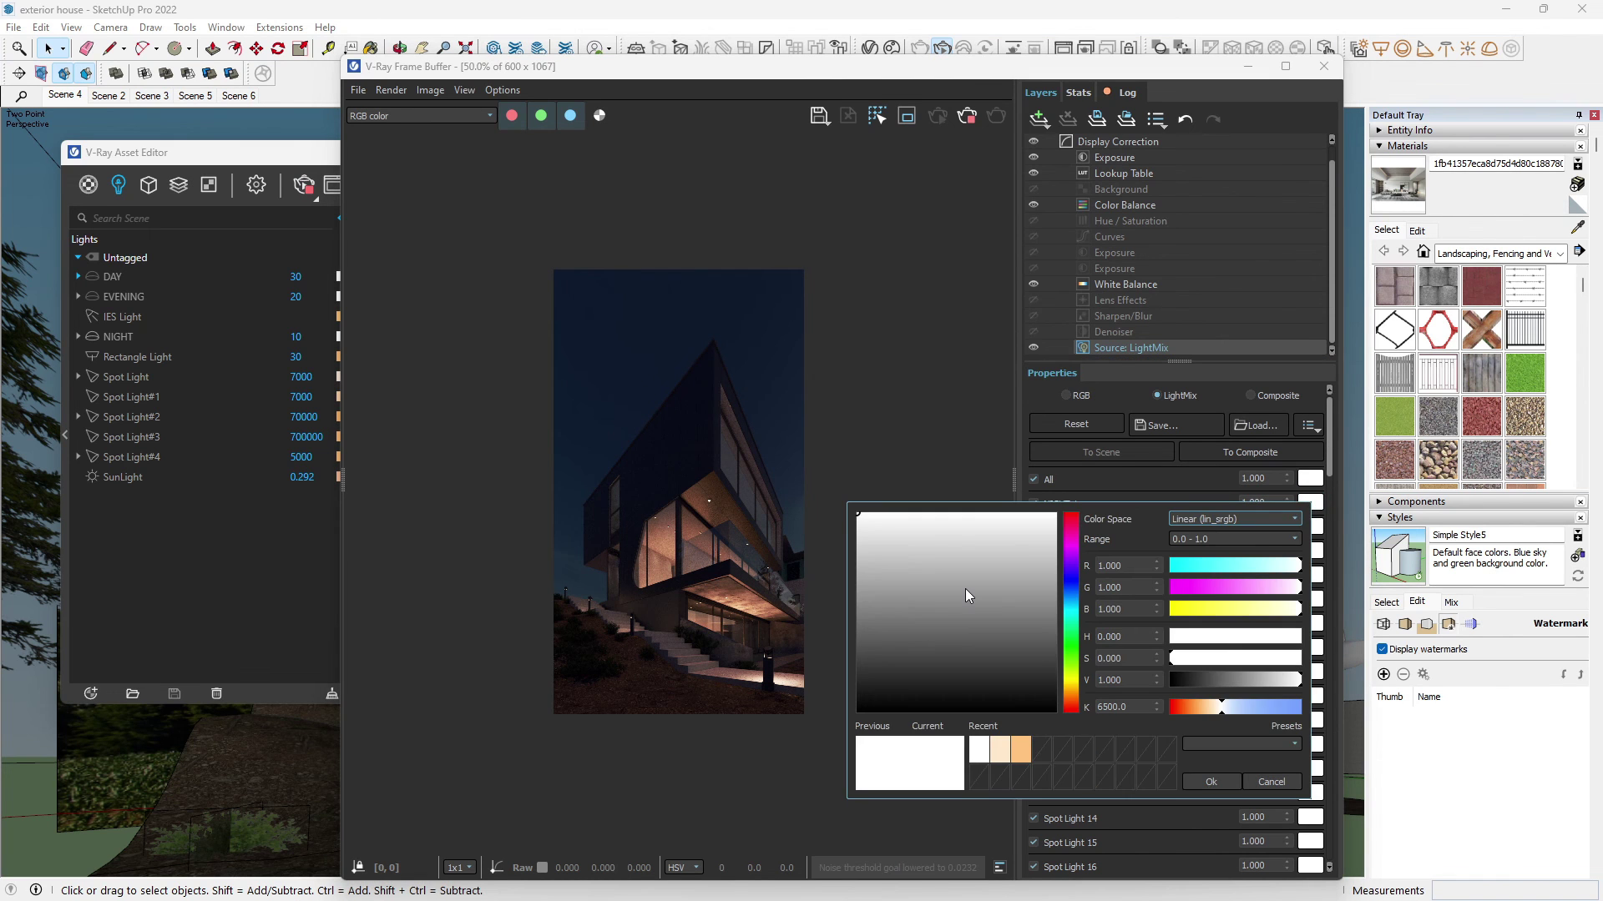
drag(1244, 713, 1284, 718)
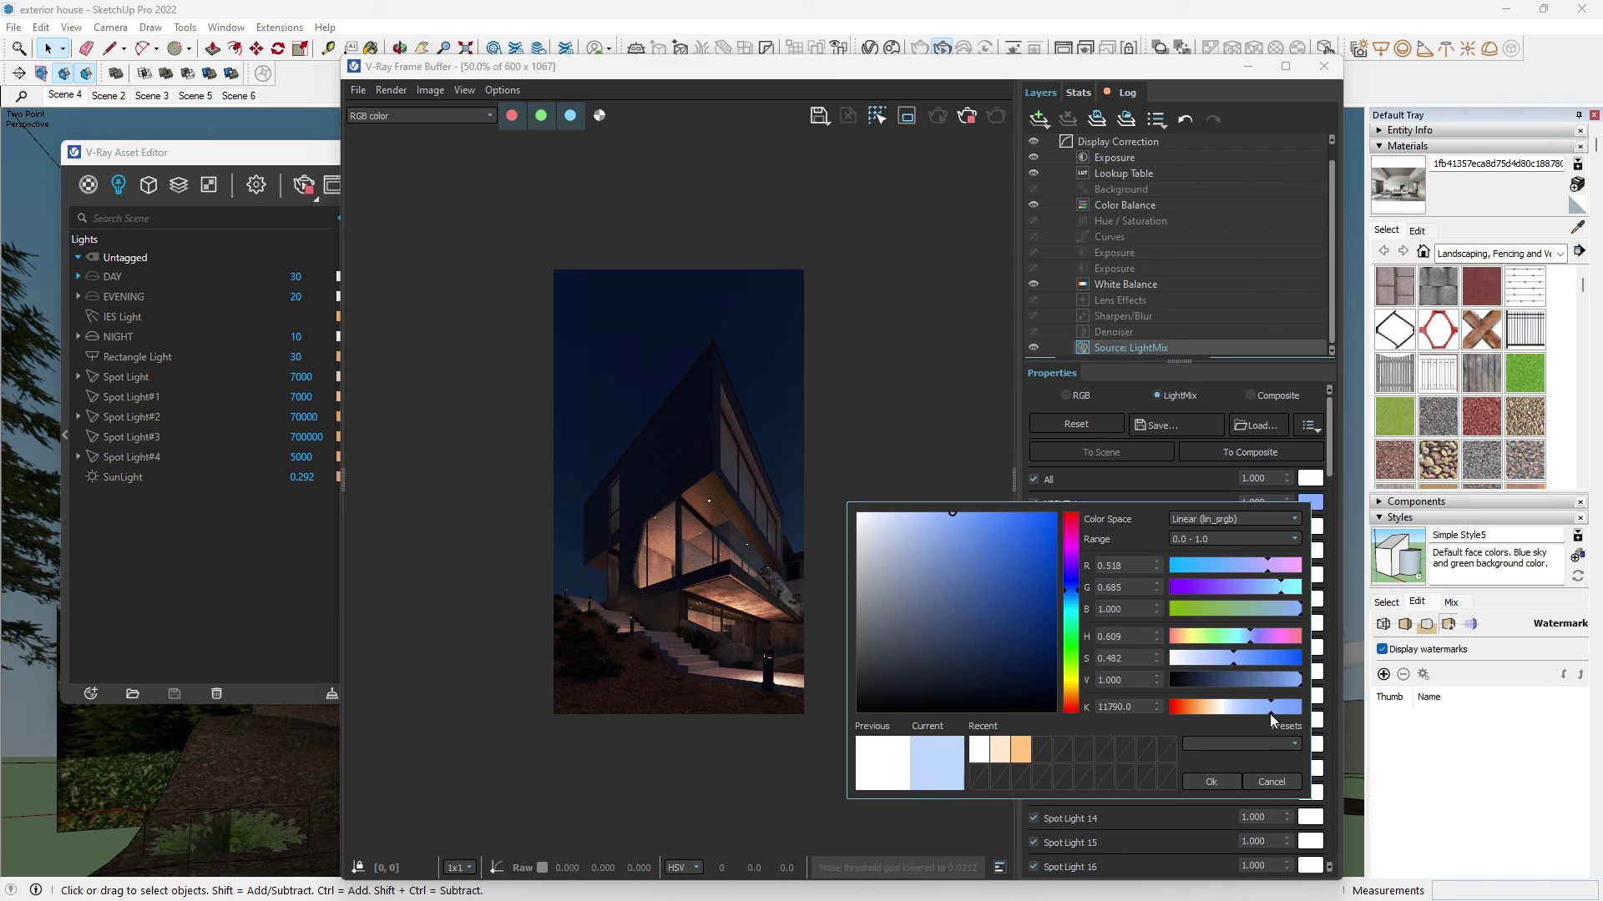
click(1229, 778)
- Raise the NIGHT 1 light's LightMix multiplier to 1.615 and inspect the render up close
drag(1286, 502, 1283, 359)
scroll(666, 553, up, 1)
scroll(645, 653, down, 1)
scroll(636, 611, up, 1)
scroll(622, 417, down, 1)
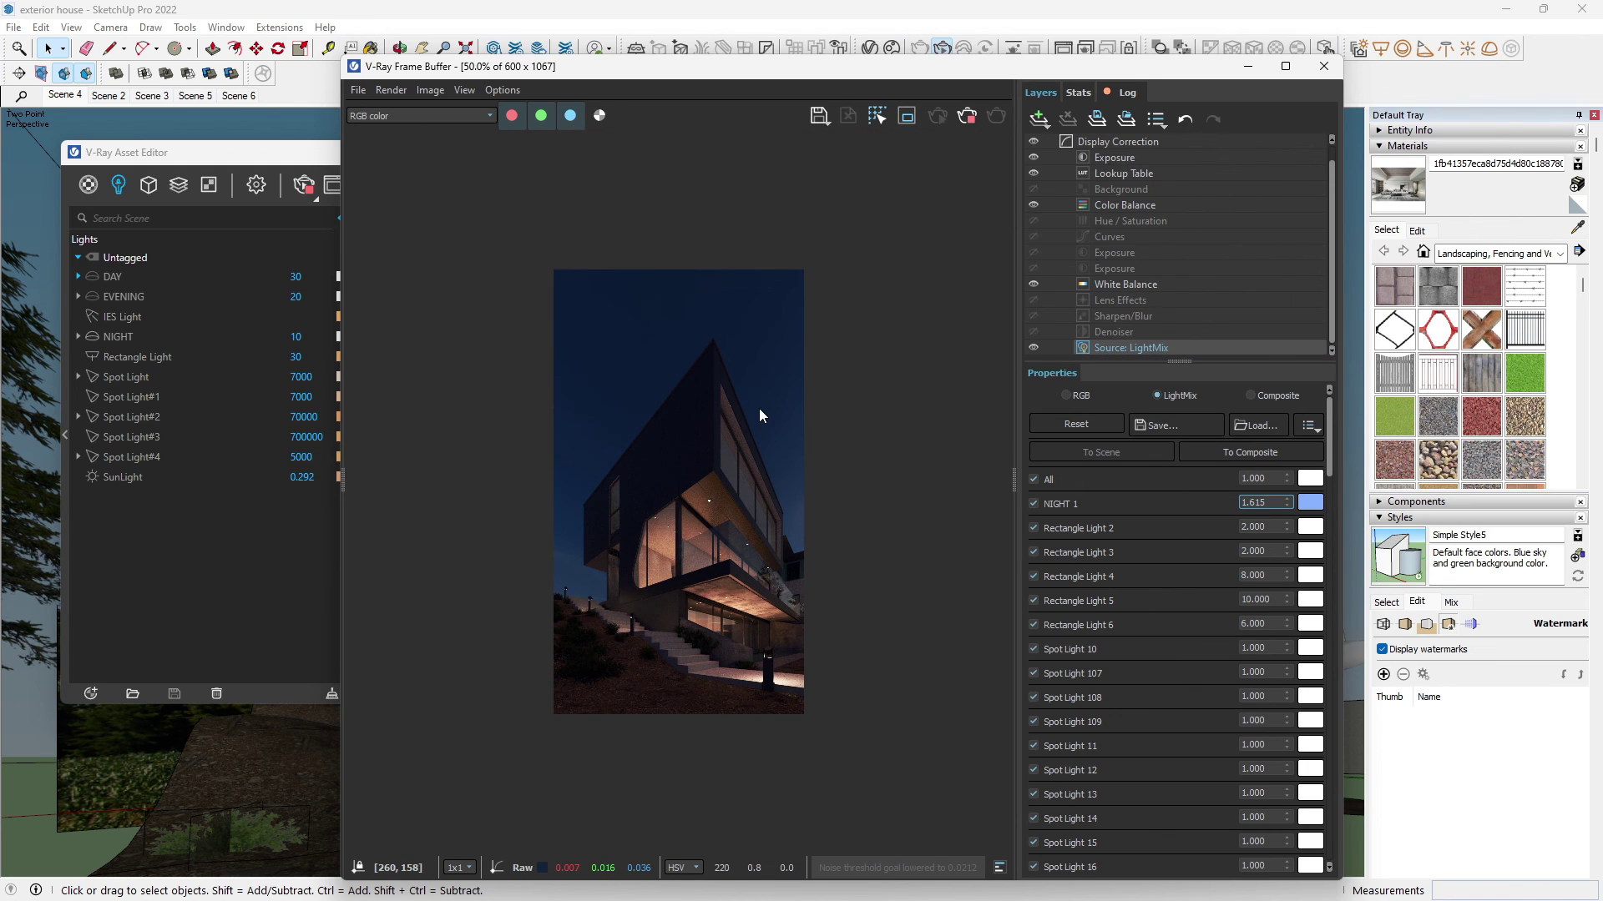